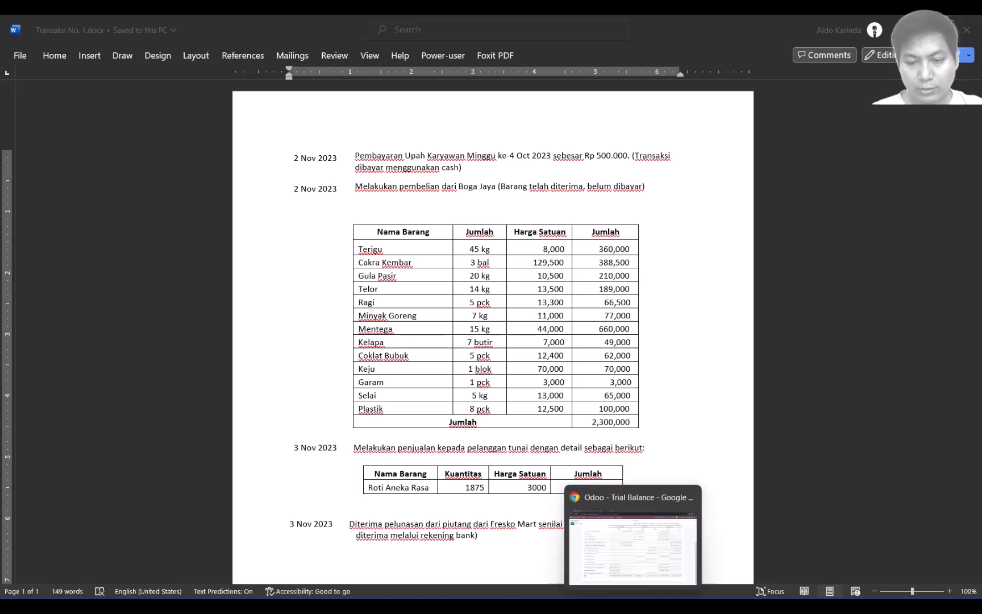
Step: Bring the Trial Balance (totals Rp 512,125,000) forward at its top, then open a blank browser tab
{"action": "left_click", "coordinate": [633, 606]}
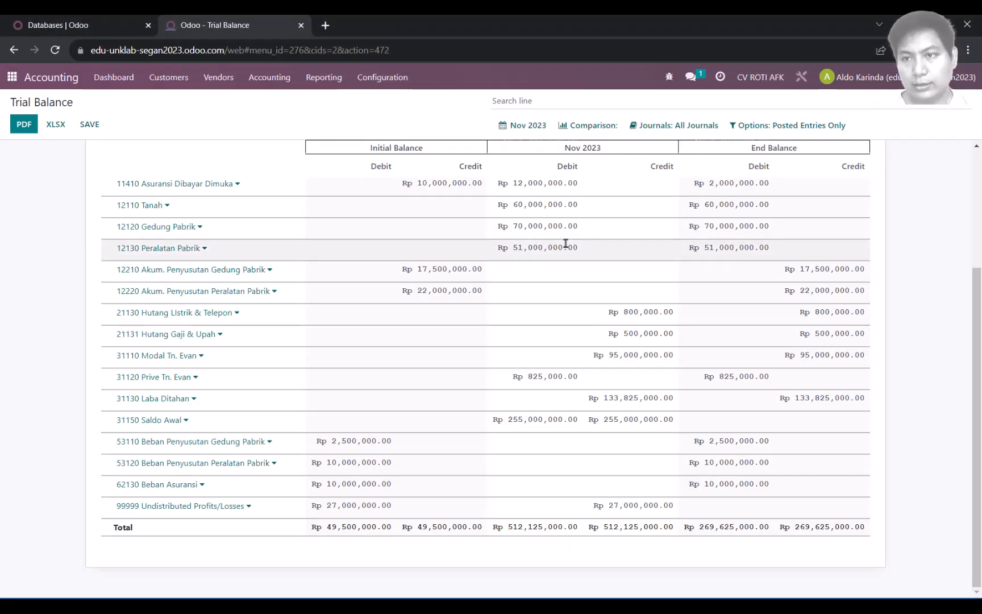
{"action": "scroll", "coordinate": [566, 243], "scroll_direction": "up", "scroll_amount": 3}
{"action": "scroll", "coordinate": [566, 244], "scroll_direction": "up", "scroll_amount": 1}
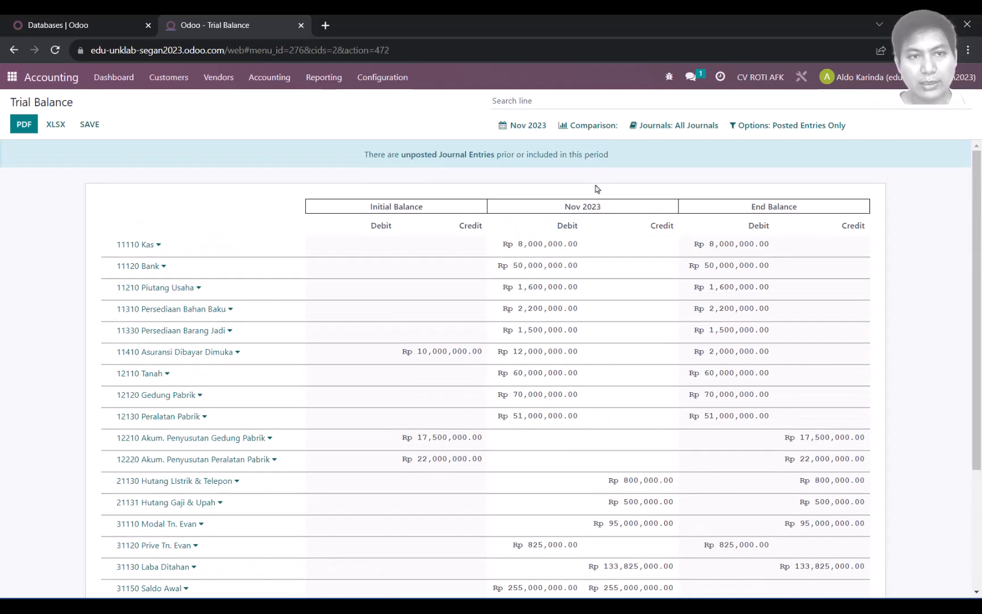
{"action": "left_click", "coordinate": [325, 25]}
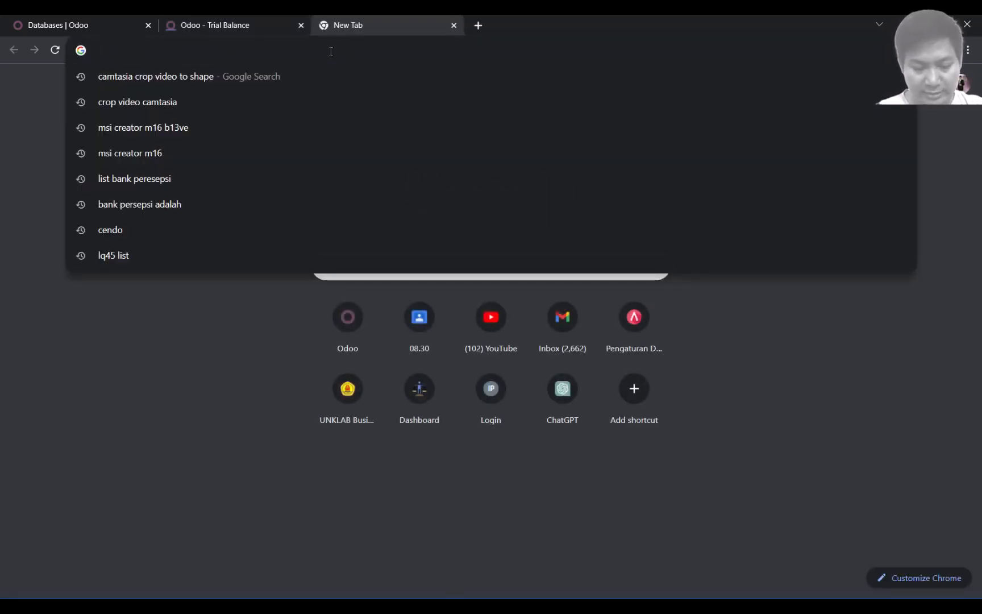
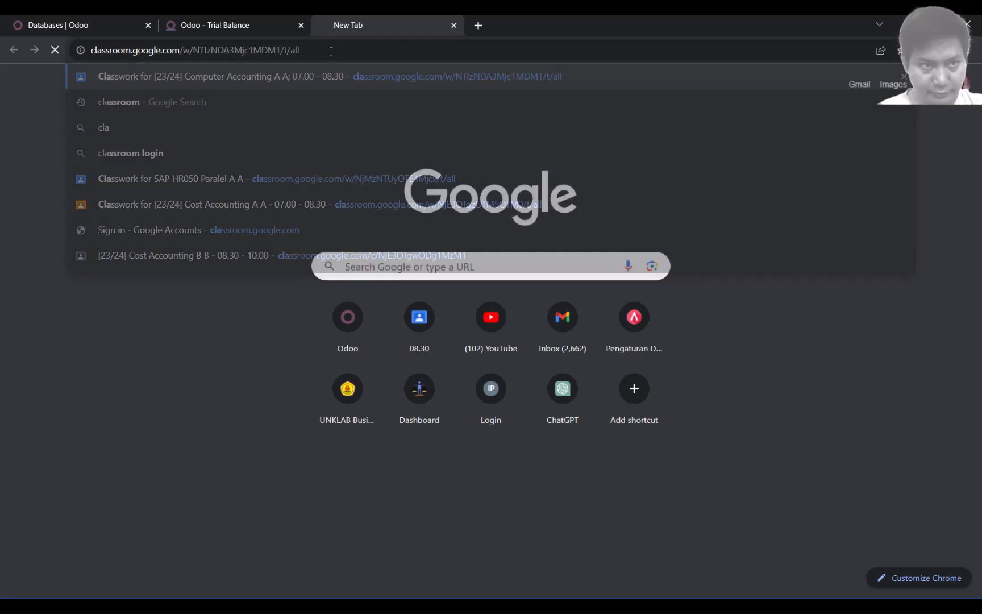
Step: Open the instructions of the Ujian Setup Odoo assignment in the [23/24] Cost Accounting A class
{"action": "key", "text": "Return"}
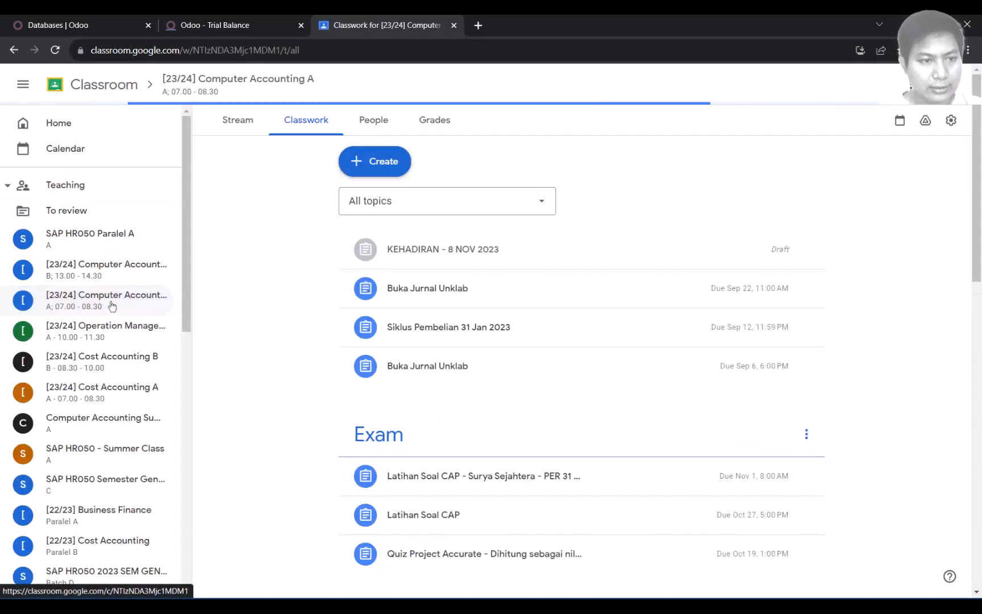
{"action": "left_click", "coordinate": [96, 395]}
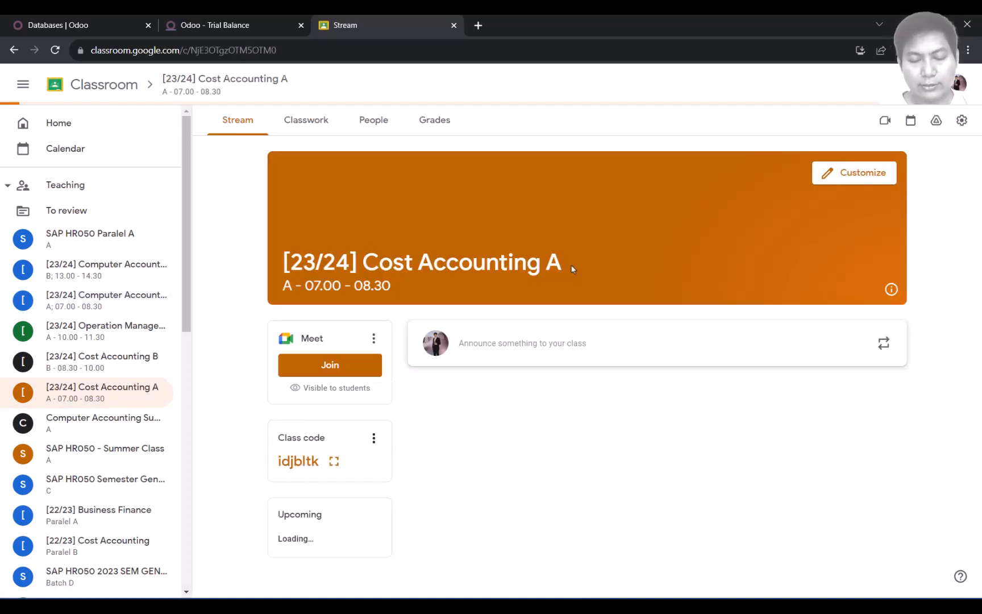
{"action": "scroll", "coordinate": [567, 342], "scroll_direction": "down", "scroll_amount": 1}
{"action": "scroll", "coordinate": [569, 346], "scroll_direction": "down", "scroll_amount": 3}
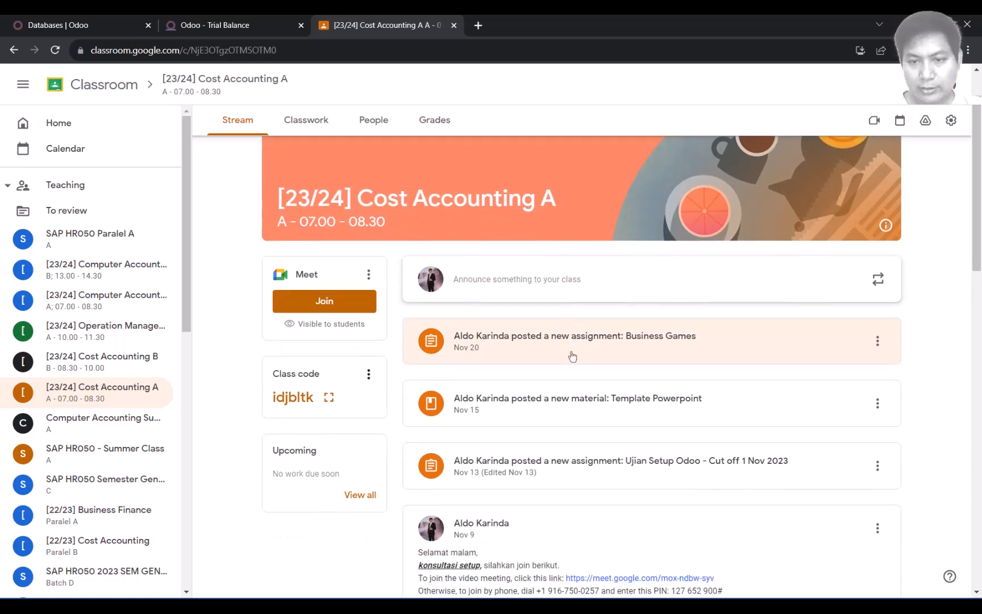
{"action": "left_click", "coordinate": [564, 347]}
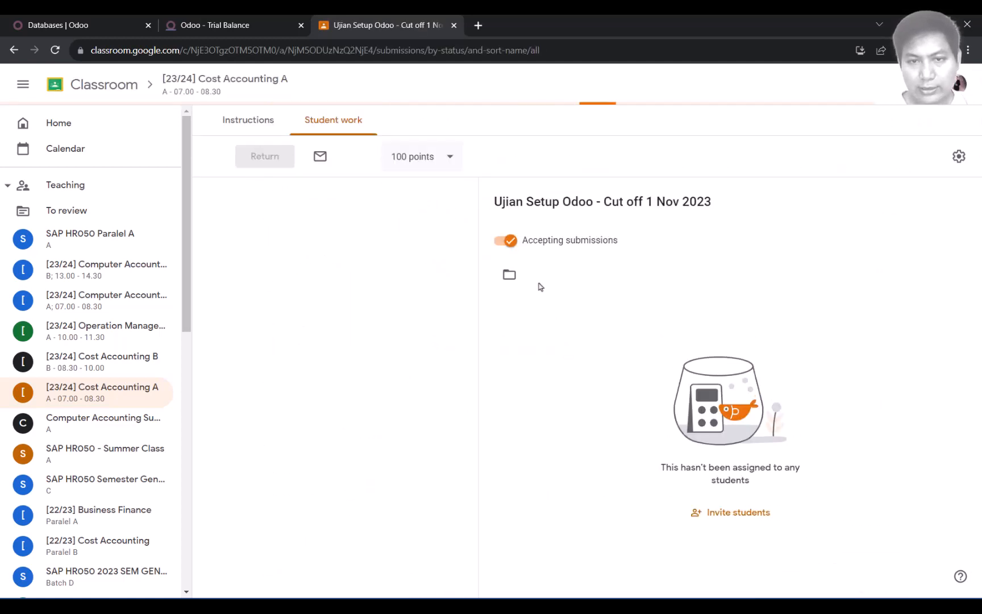
{"action": "left_click", "coordinate": [243, 122]}
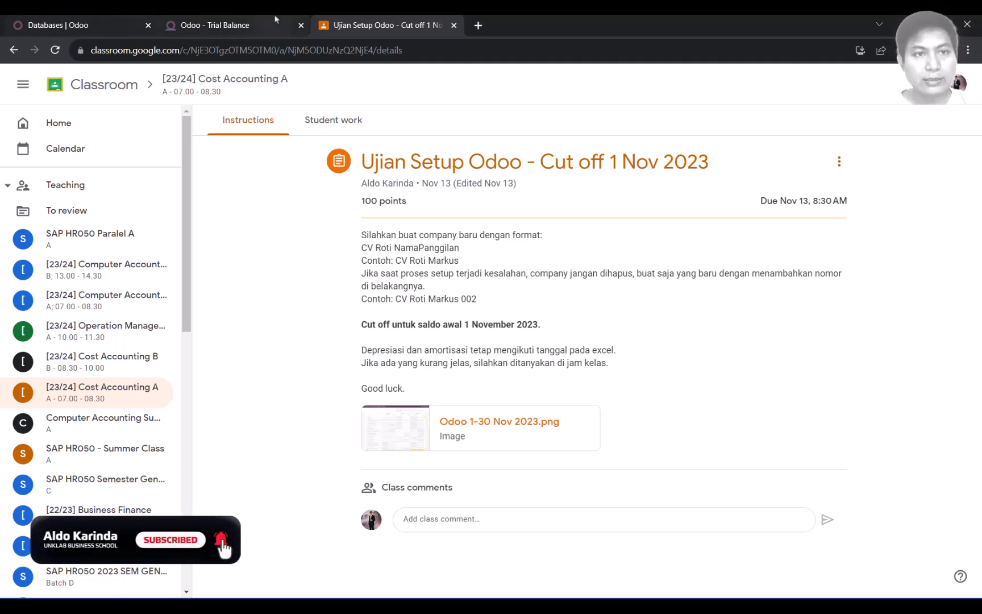
Step: Glance over the Trial Balance report, then return to the assignment instructions
{"action": "left_click", "coordinate": [241, 23]}
{"action": "scroll", "coordinate": [669, 307], "scroll_direction": "down", "scroll_amount": 3}
{"action": "scroll", "coordinate": [671, 307], "scroll_direction": "up", "scroll_amount": 3}
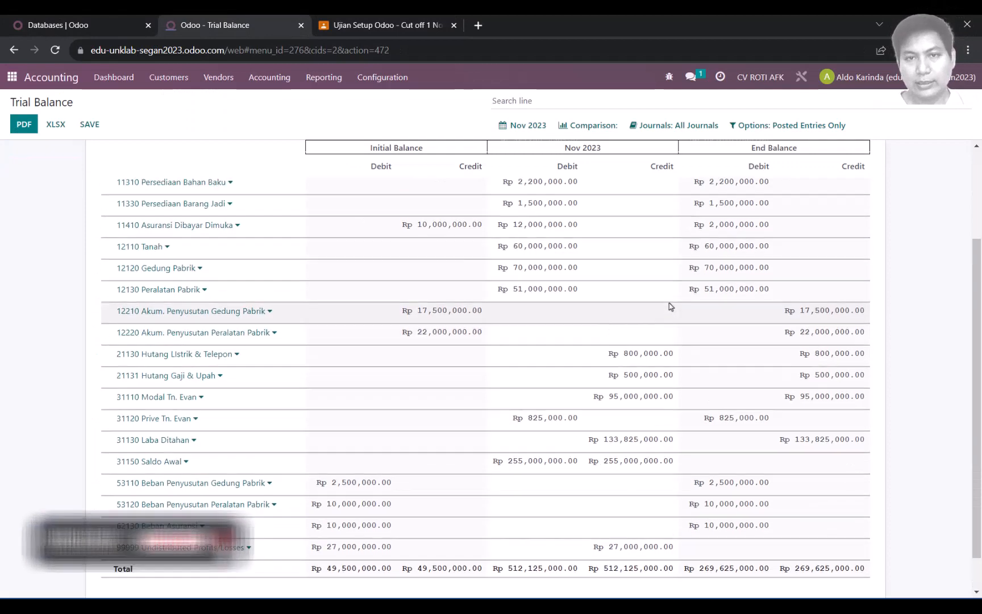
{"action": "left_click", "coordinate": [392, 26]}
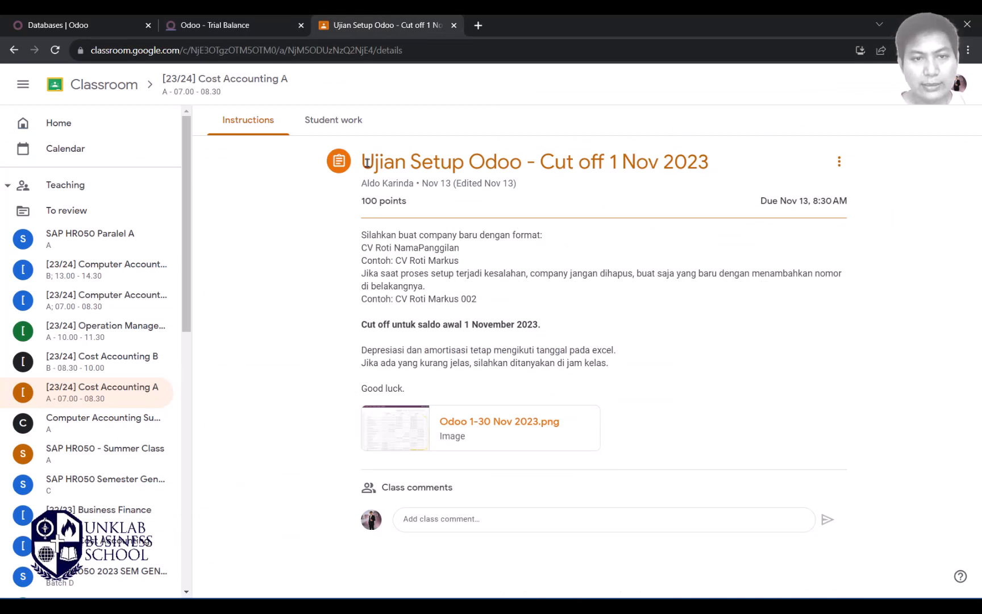
Step: Select the full 'Ujian Setup Odoo - Cut off 1 Nov 2023' title, then go back to the Trial Balance
{"action": "left_click_drag", "start_coordinate": [367, 164], "coordinate": [711, 165]}
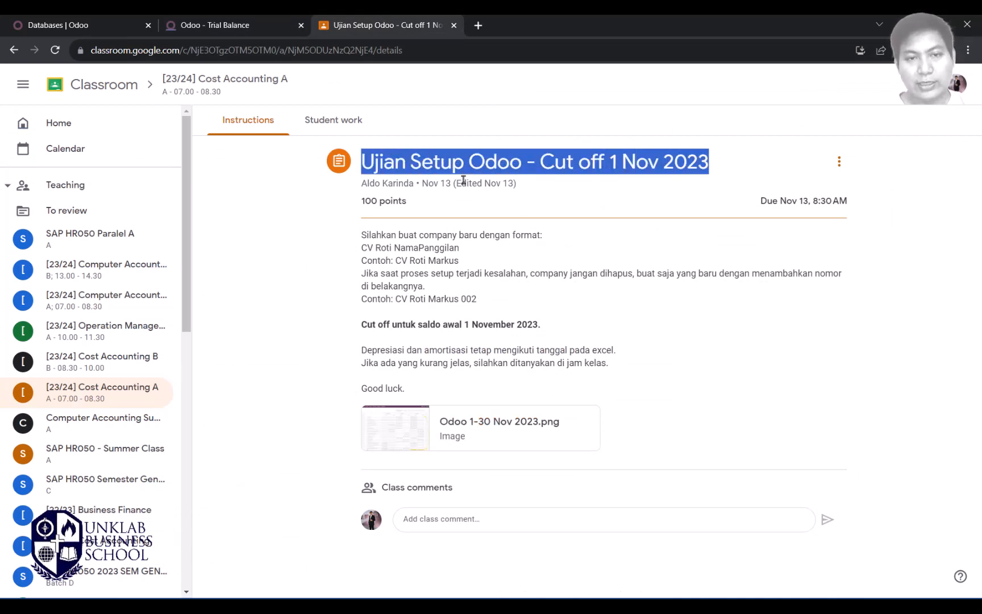
{"action": "left_click", "coordinate": [403, 163]}
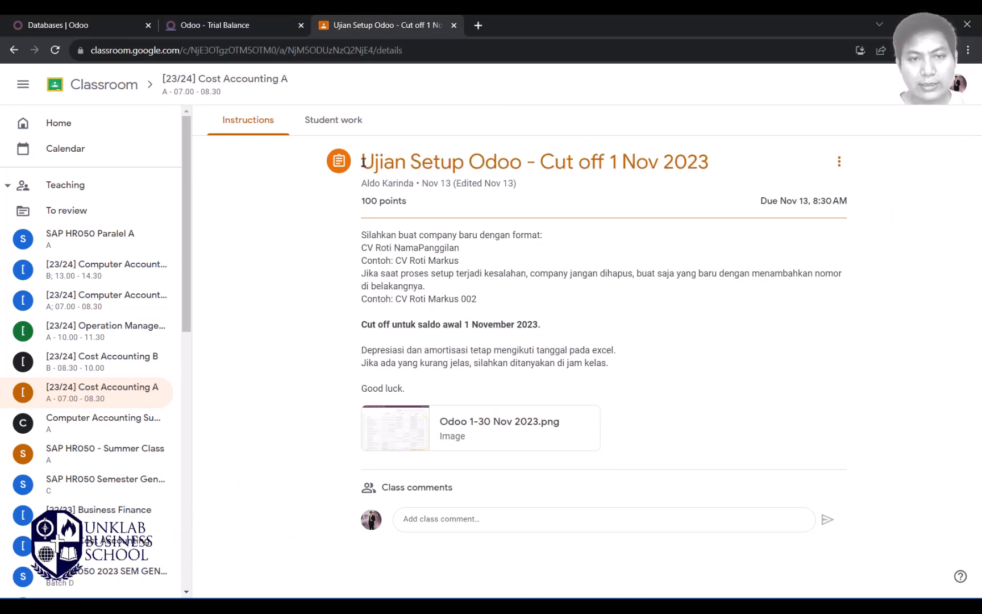
{"action": "left_click_drag", "start_coordinate": [363, 162], "coordinate": [708, 163]}
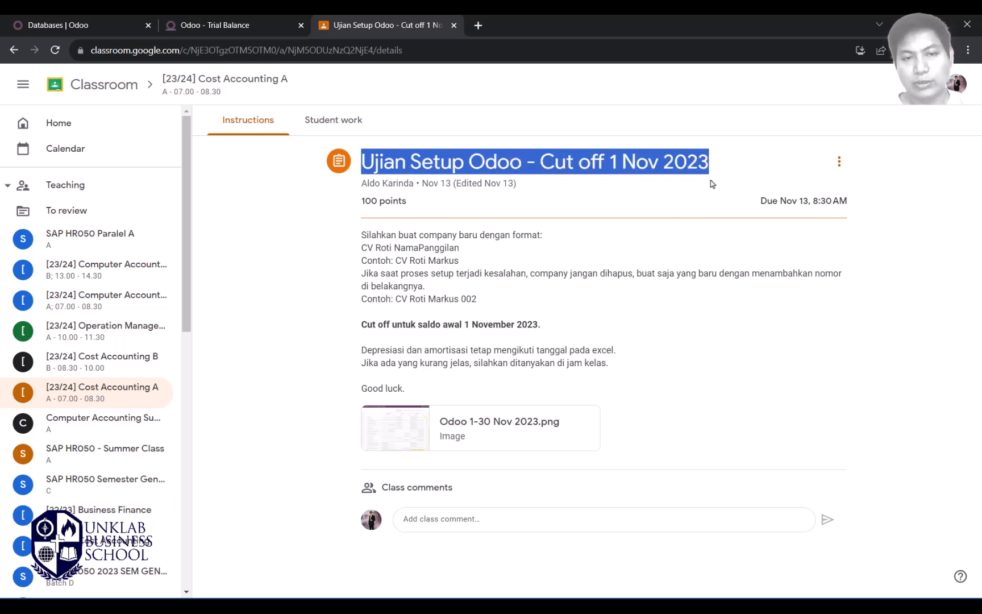
{"action": "left_click", "coordinate": [532, 191]}
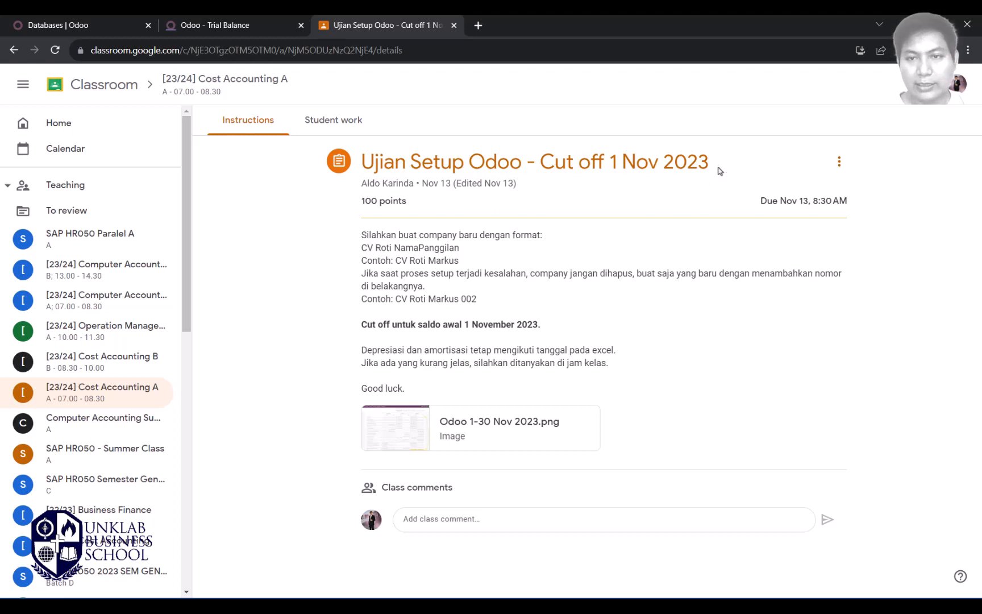
{"action": "left_click_drag", "start_coordinate": [706, 163], "coordinate": [365, 163]}
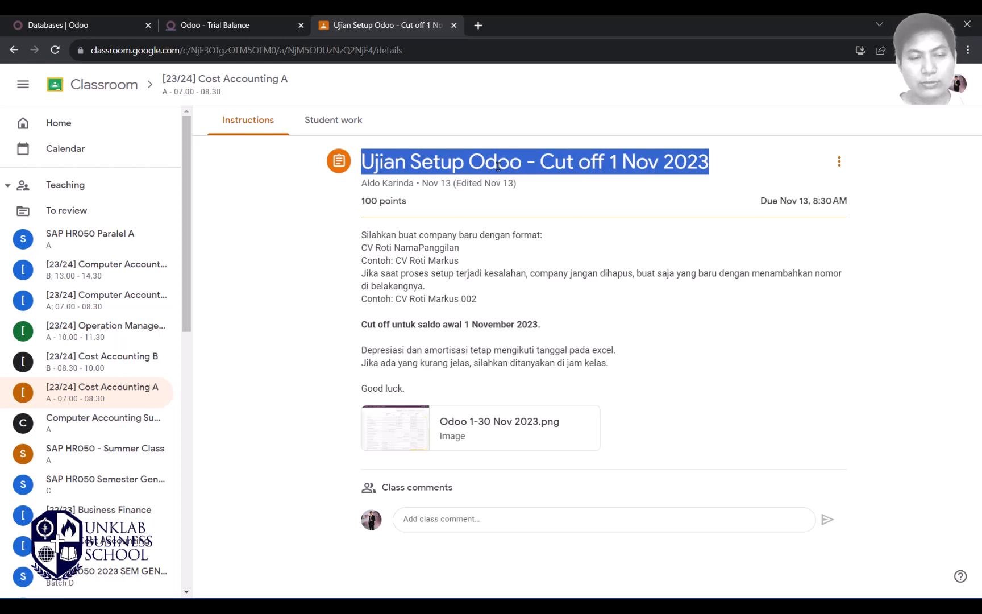
{"action": "left_click", "coordinate": [216, 29]}
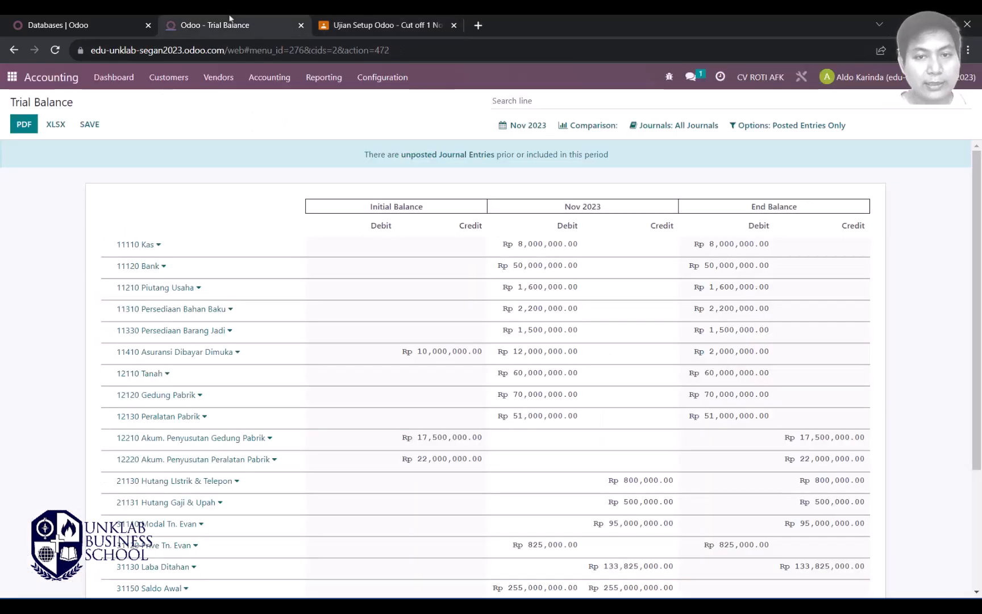
Step: Scroll the Trial Balance down to its Total row and back, then bring up Transaksi No. 1.docx
{"action": "scroll", "coordinate": [981, 275], "scroll_direction": "down", "scroll_amount": 3}
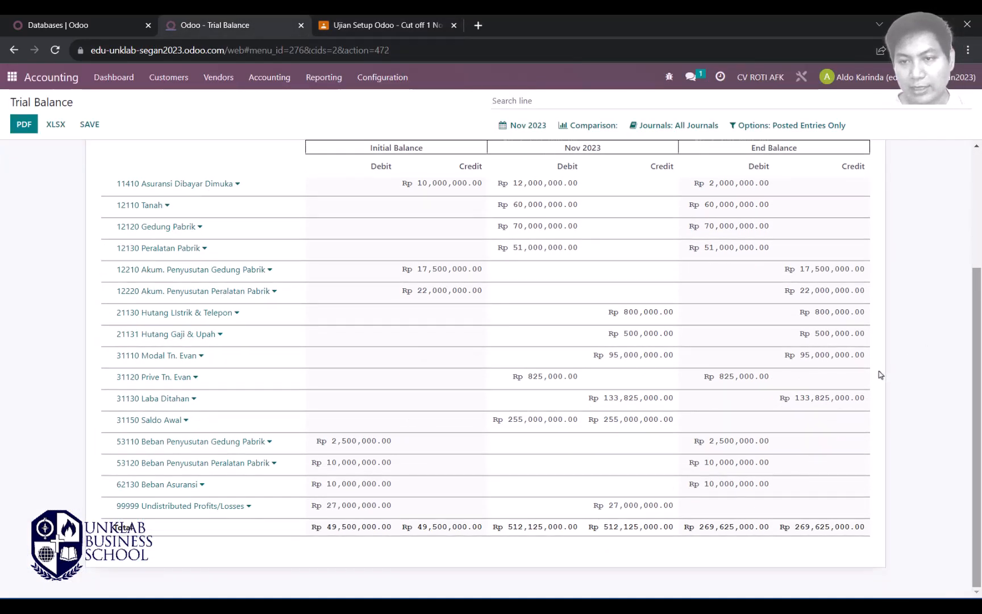
{"action": "scroll", "coordinate": [880, 373], "scroll_direction": "up", "scroll_amount": 3}
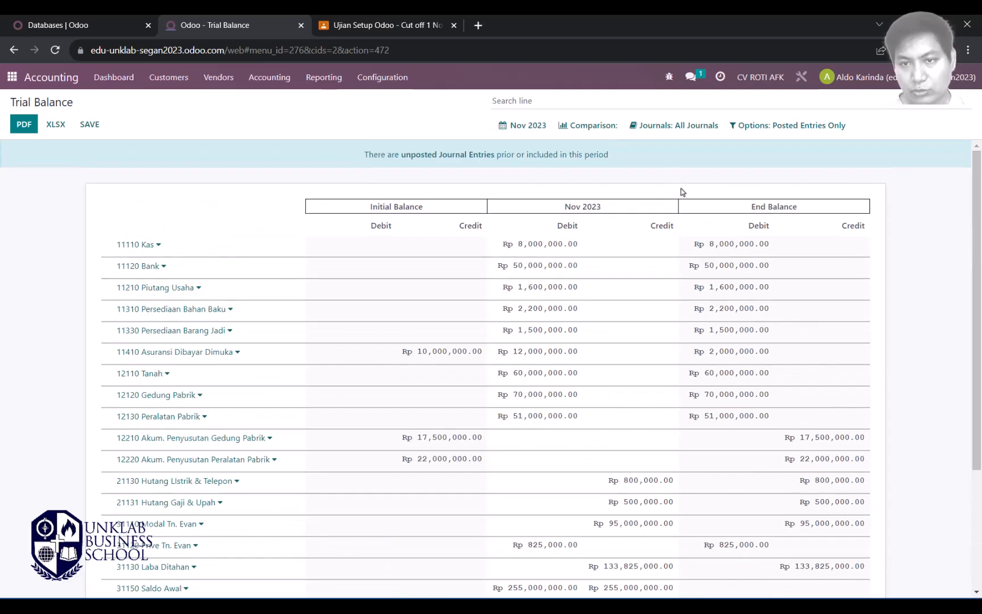
{"action": "scroll", "coordinate": [793, 207], "scroll_direction": "down", "scroll_amount": 3}
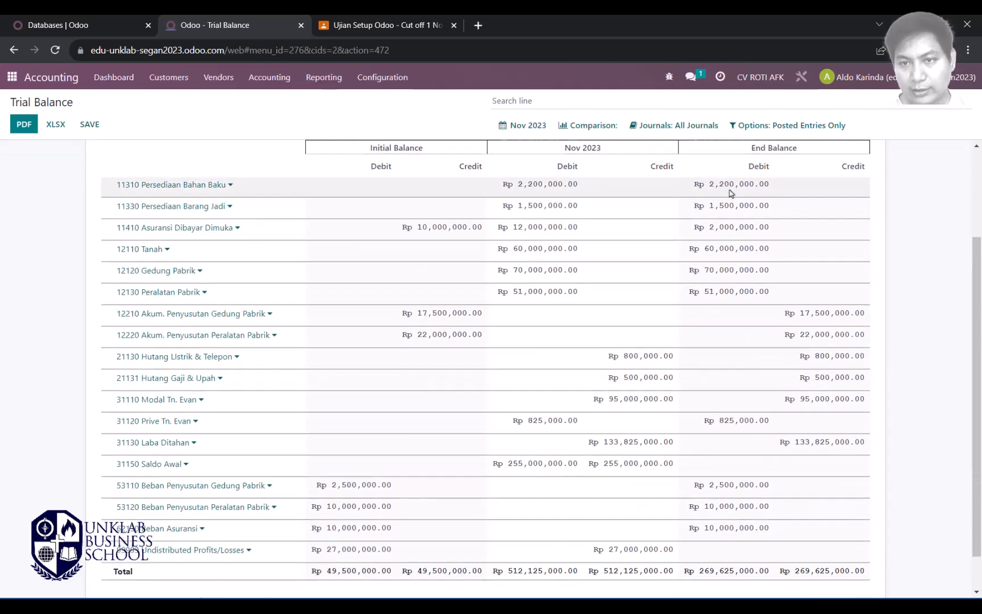
{"action": "scroll", "coordinate": [697, 228], "scroll_direction": "up", "scroll_amount": 3}
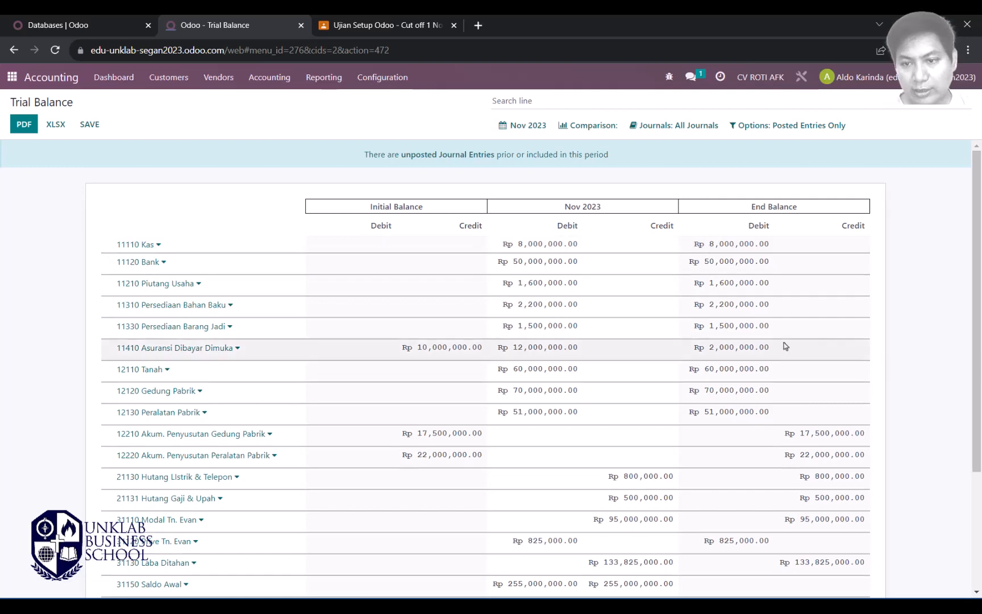
{"action": "scroll", "coordinate": [785, 321], "scroll_direction": "down", "scroll_amount": 3}
{"action": "scroll", "coordinate": [790, 304], "scroll_direction": "down", "scroll_amount": 1}
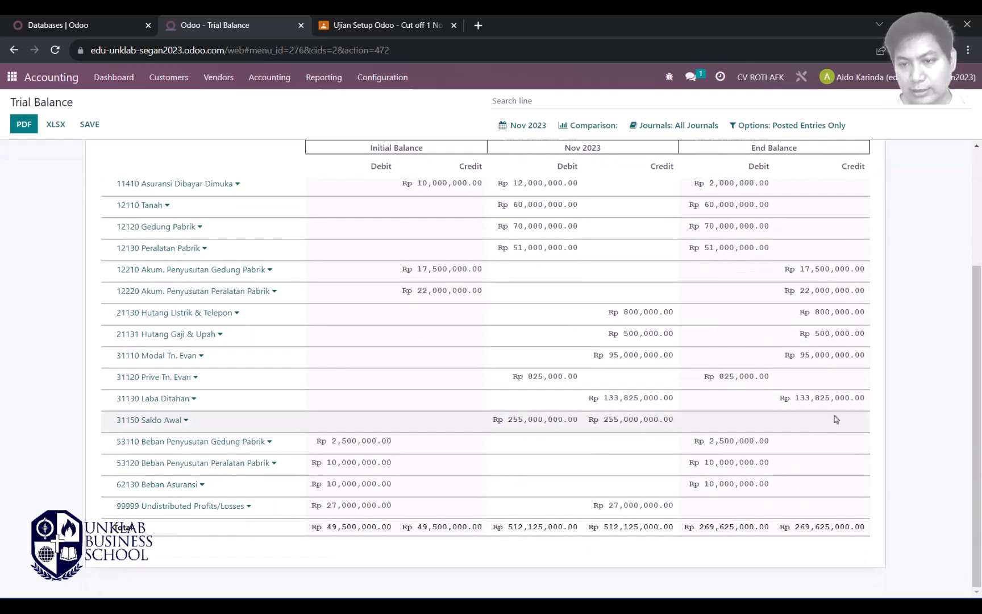
{"action": "scroll", "coordinate": [856, 426], "scroll_direction": "up", "scroll_amount": 3}
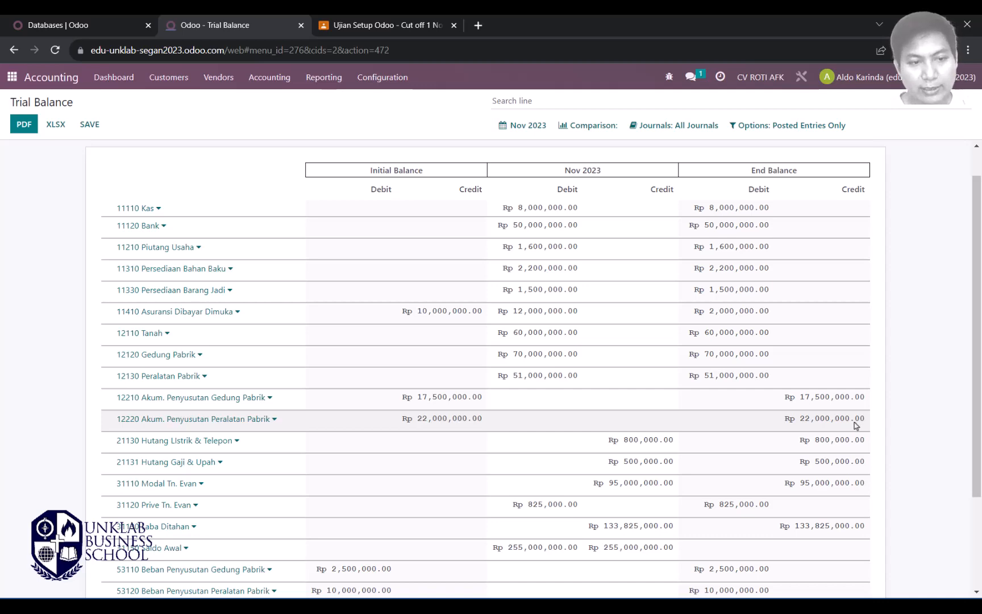
{"action": "scroll", "coordinate": [856, 425], "scroll_direction": "down", "scroll_amount": 3}
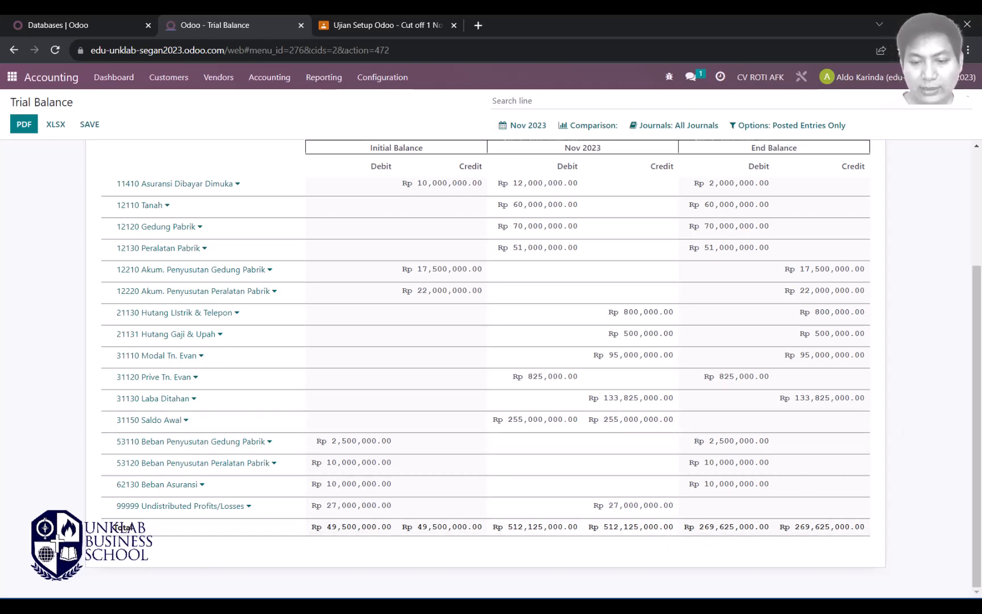
{"action": "left_click", "coordinate": [670, 597]}
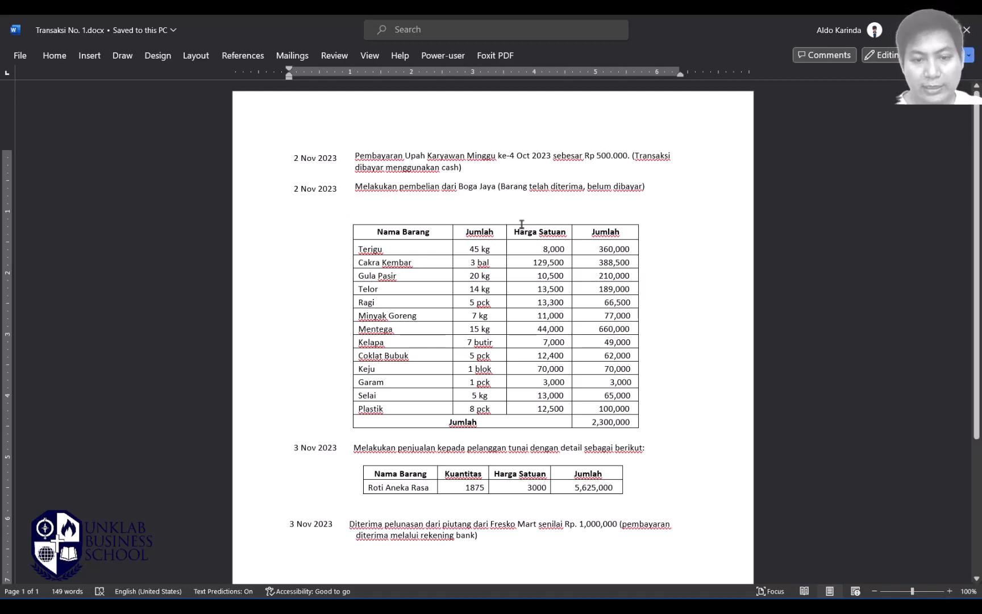
Step: Review the 2–3 Nov 2023 transactions, including the 5,625,000 cash sale, then return to Odoo
{"action": "scroll", "coordinate": [585, 341], "scroll_direction": "down", "scroll_amount": 4}
{"action": "scroll", "coordinate": [585, 341], "scroll_direction": "up", "scroll_amount": 3}
{"action": "scroll", "coordinate": [584, 340], "scroll_direction": "up", "scroll_amount": 1}
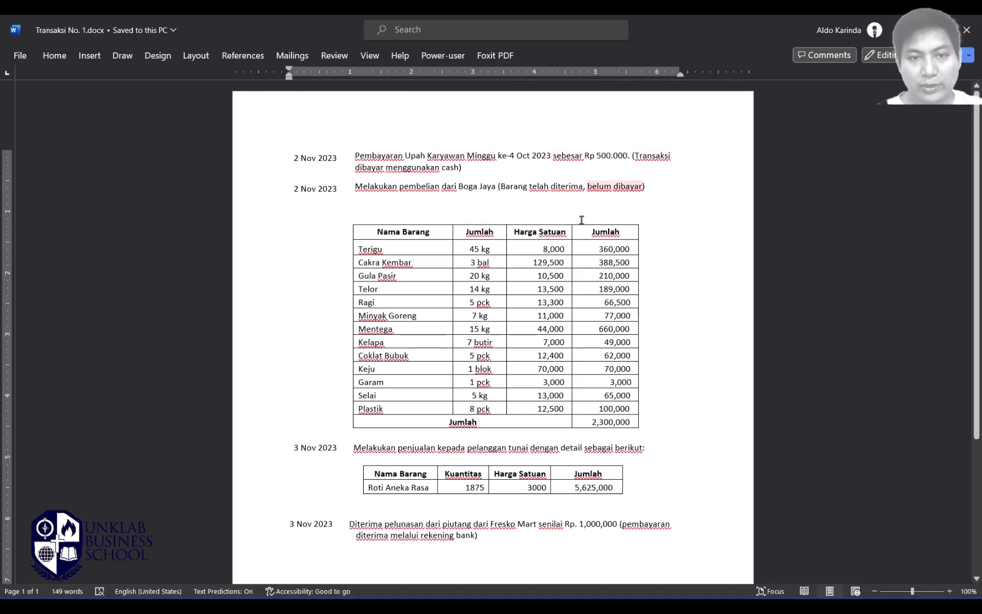
{"action": "key", "text": "alt+Tab"}
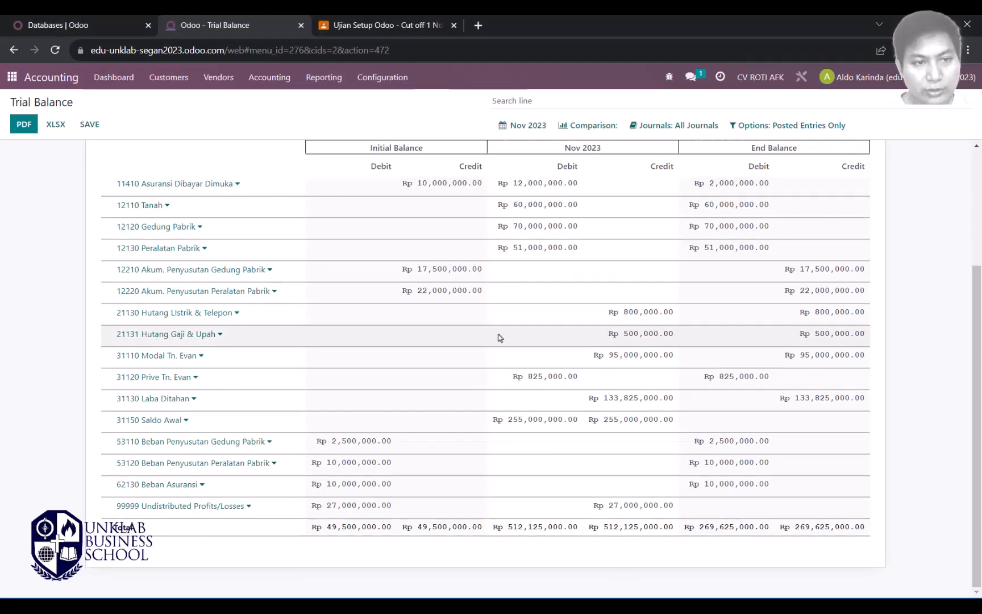
Step: Highlight the Rp 500,000 credit on 21131 Hutang Gaji & Upah in the Trial Balance
{"action": "scroll", "coordinate": [501, 339], "scroll_direction": "up", "scroll_amount": 3}
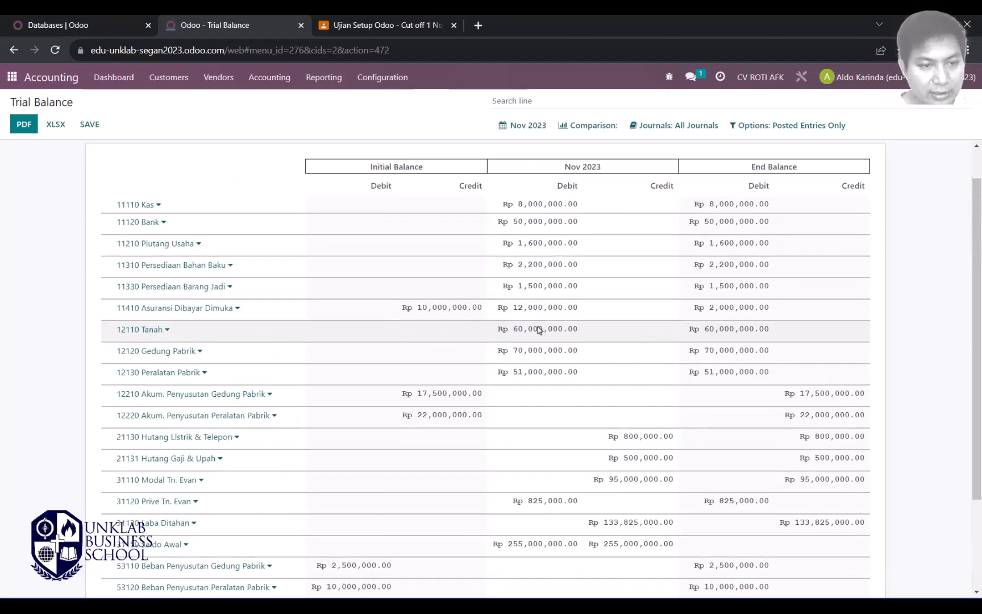
{"action": "scroll", "coordinate": [540, 318], "scroll_direction": "down", "scroll_amount": 3}
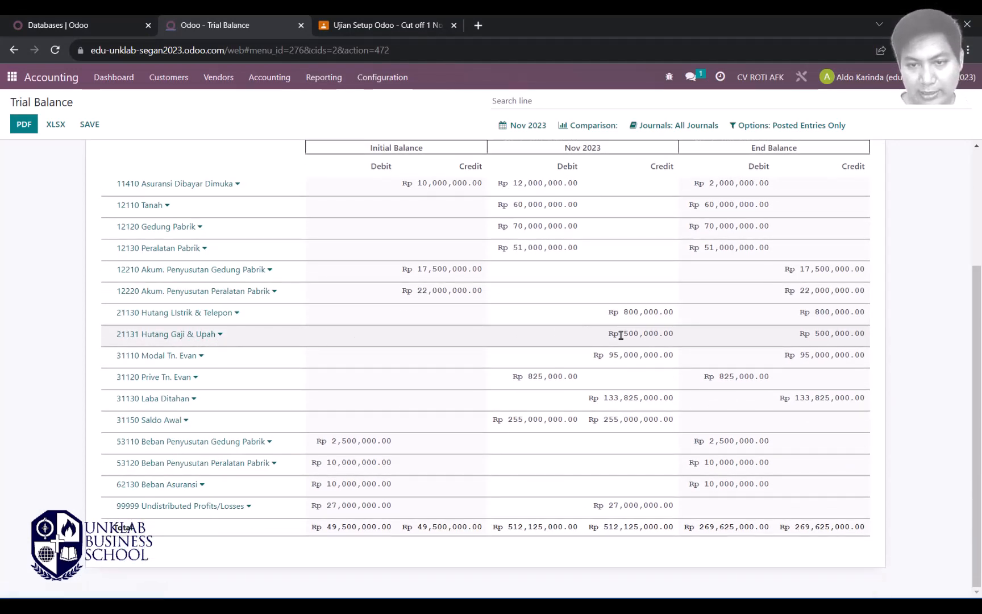
{"action": "left_click_drag", "start_coordinate": [607, 334], "coordinate": [677, 341]}
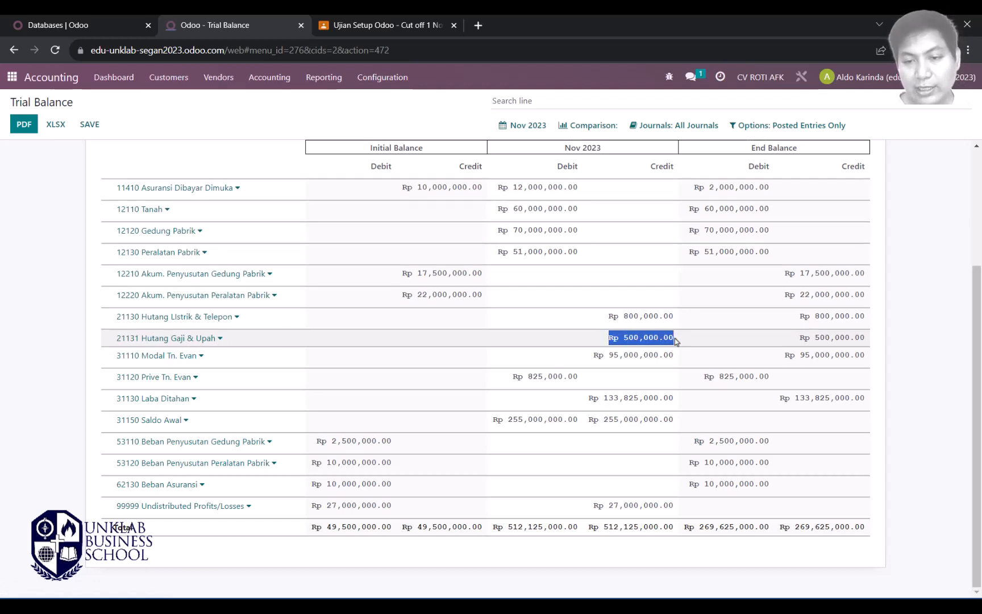
{"action": "left_click", "coordinate": [610, 342]}
{"action": "left_click_drag", "start_coordinate": [609, 340], "coordinate": [672, 334]}
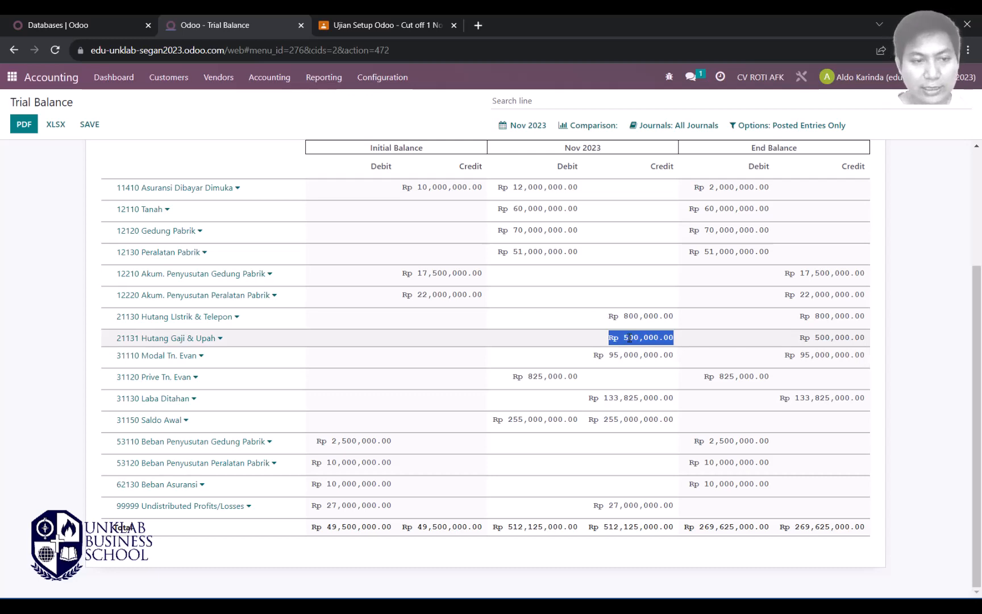
Step: Cross-check the transaction document, then open the Accounting home page in a new tab
{"action": "key", "text": "alt+Tab"}
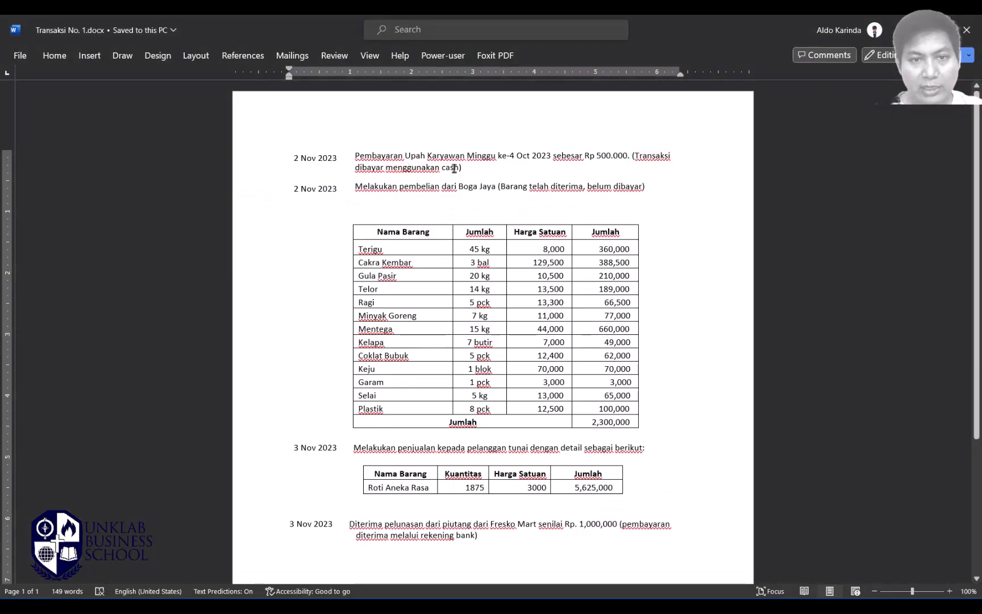
{"action": "key", "text": "alt+Tab"}
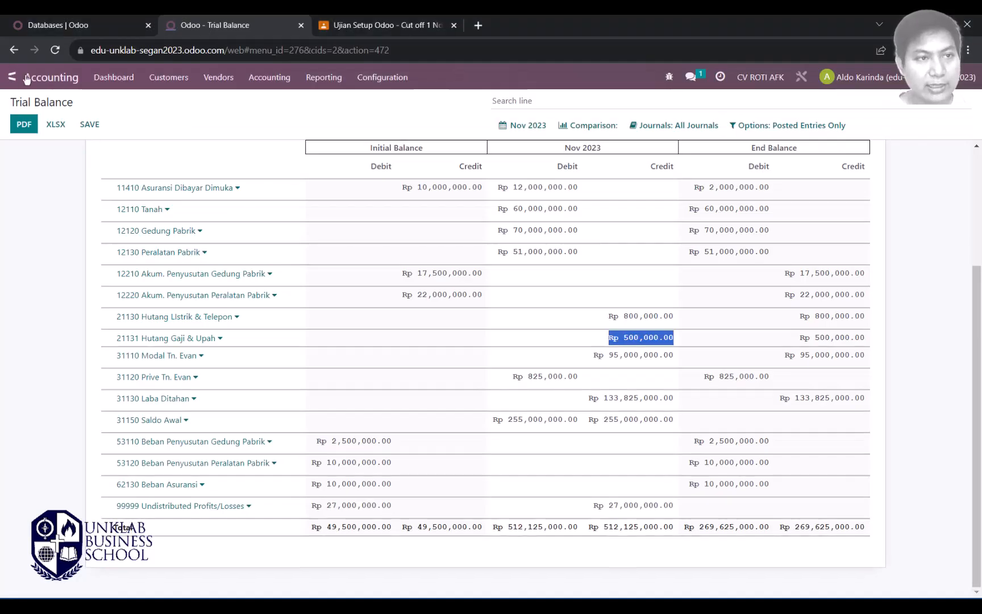
{"action": "right_click", "coordinate": [46, 80]}
{"action": "left_click", "coordinate": [71, 90]}
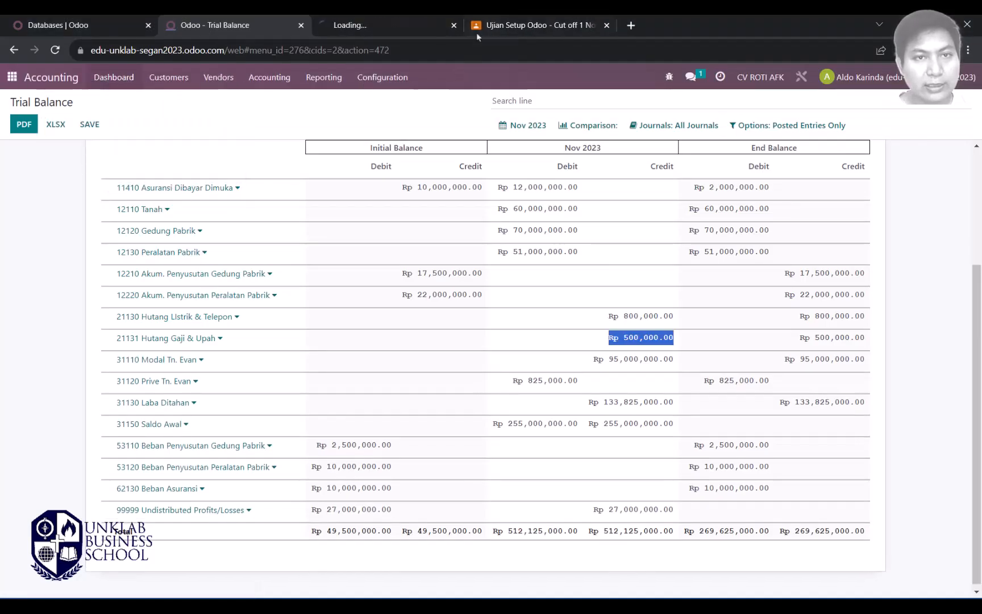
Step: Add a new Cash journal statement line dated 11/02/2023
{"action": "left_click", "coordinate": [370, 25]}
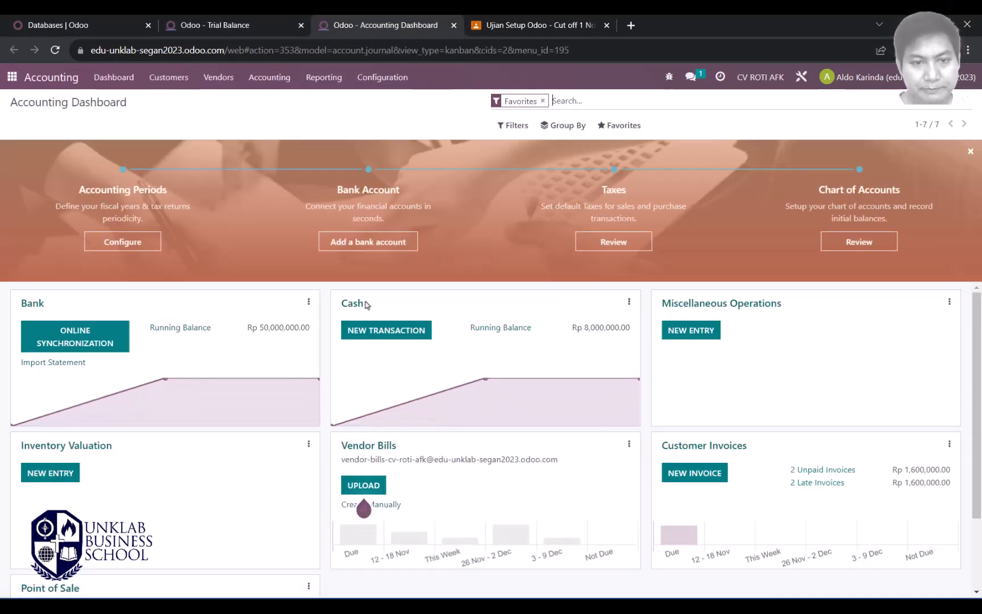
{"action": "left_click", "coordinate": [384, 333]}
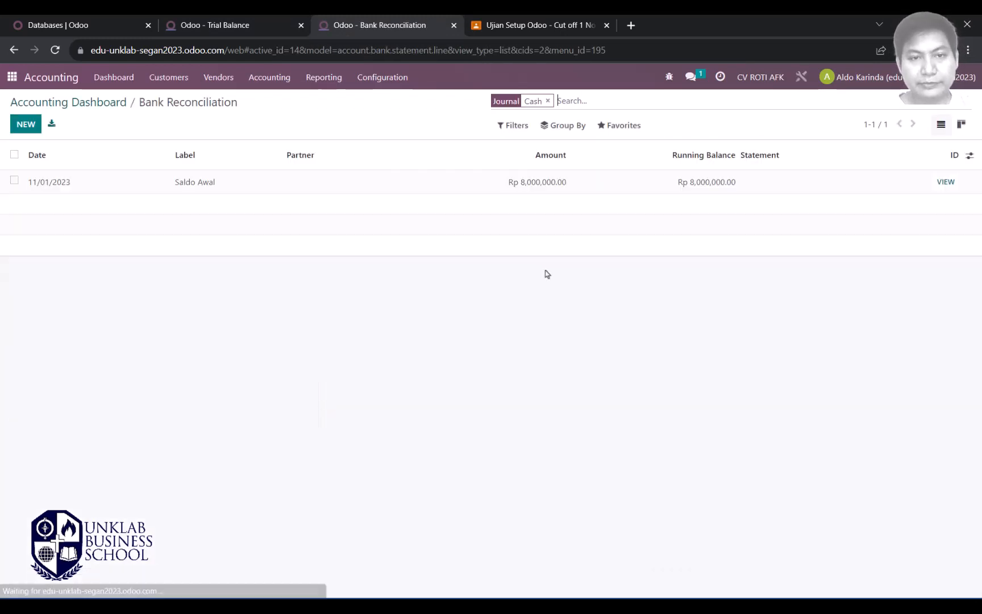
{"action": "left_click", "coordinate": [25, 128]}
{"action": "key", "text": "alt+Tab"}
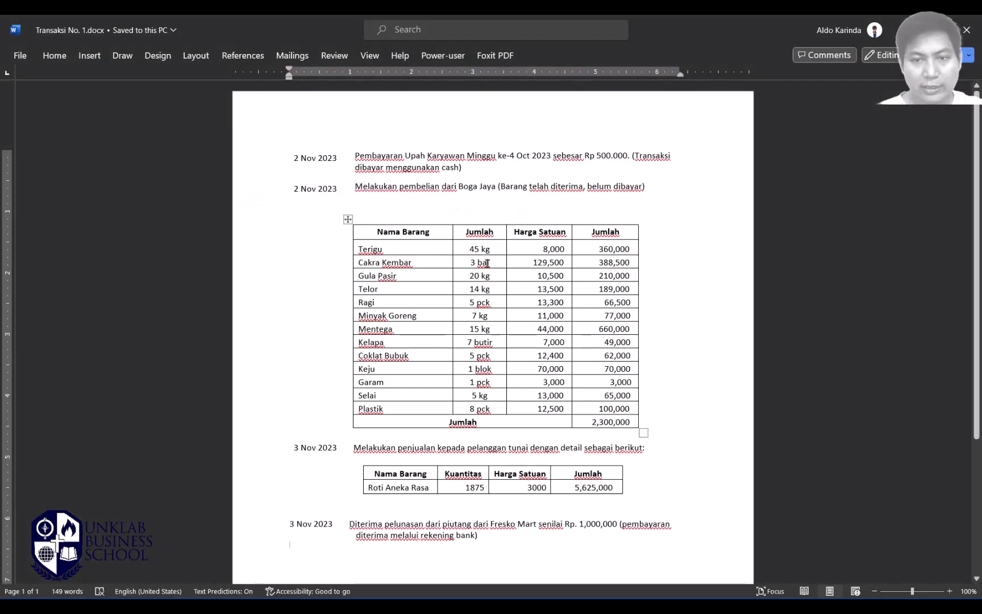
{"action": "key", "text": "alt+Tab"}
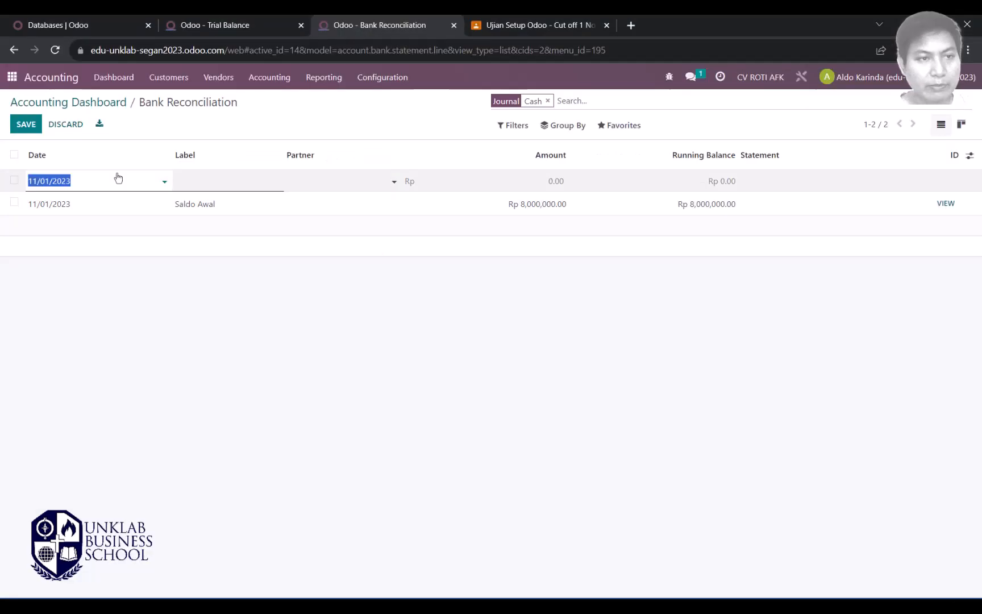
{"action": "left_click", "coordinate": [164, 183]}
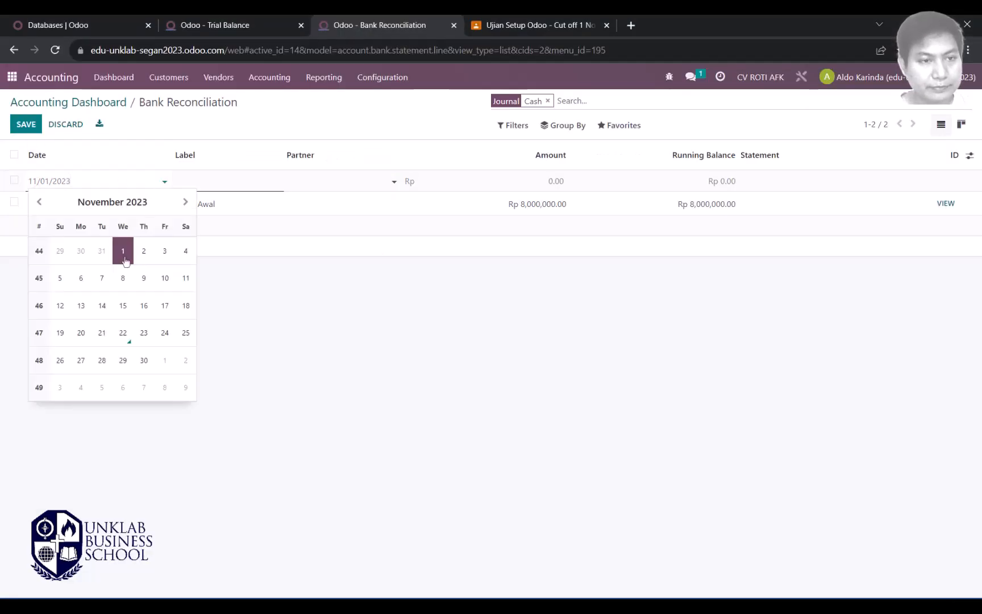
{"action": "left_click", "coordinate": [143, 250]}
Step: Label the line 'Pembayaran Gaji Karyawan' with amount -500,000 and save it
{"action": "left_click", "coordinate": [220, 181]}
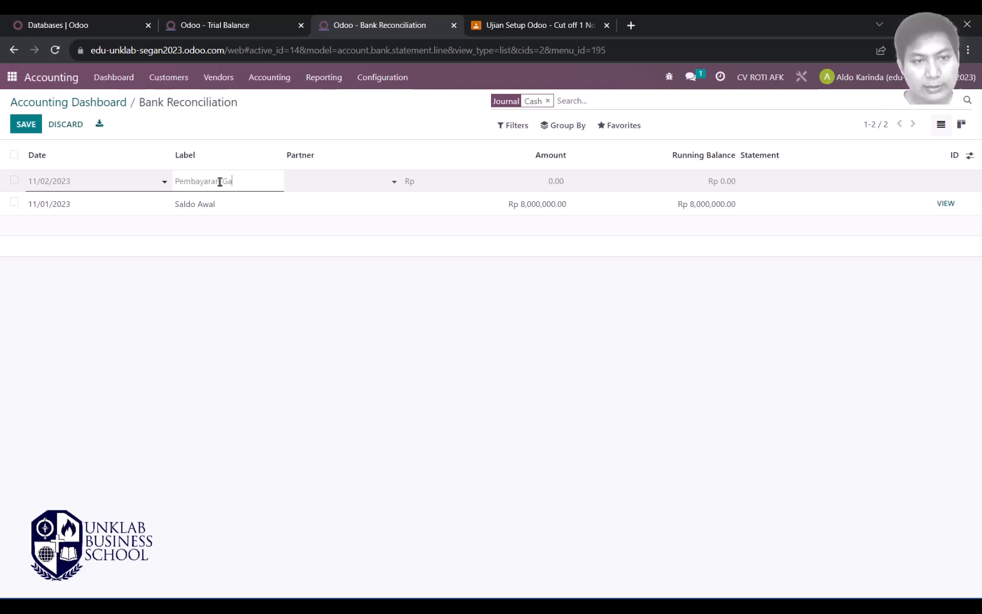
{"action": "type", "text": "ji kar"}
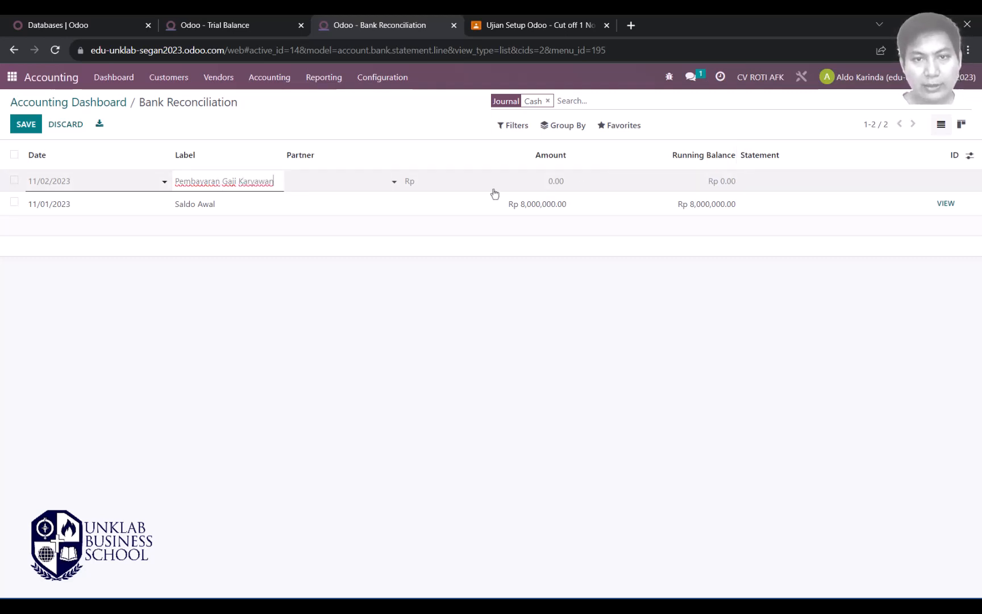
{"action": "left_click", "coordinate": [460, 179]}
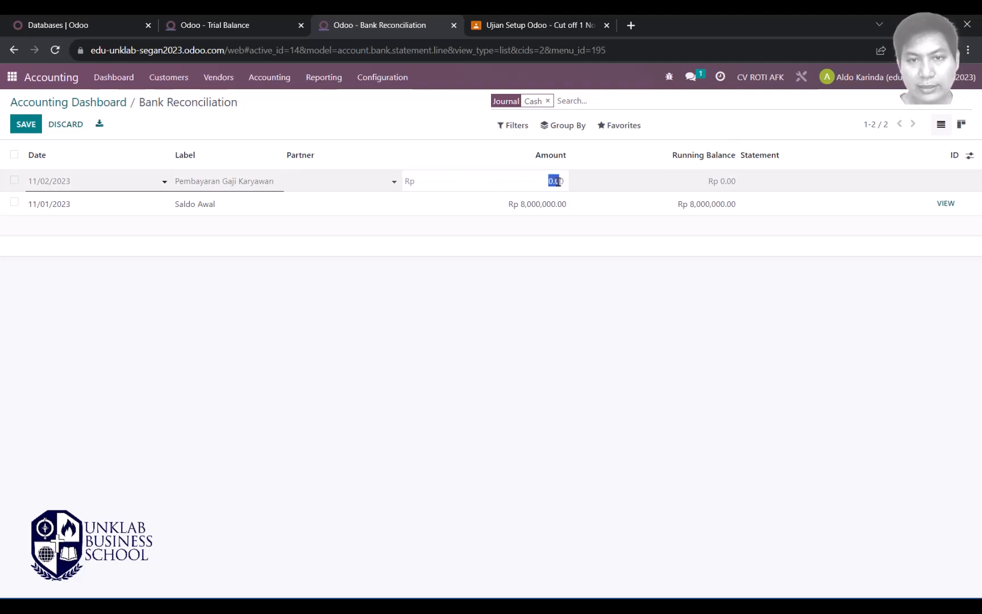
{"action": "key", "text": "alt+Tab"}
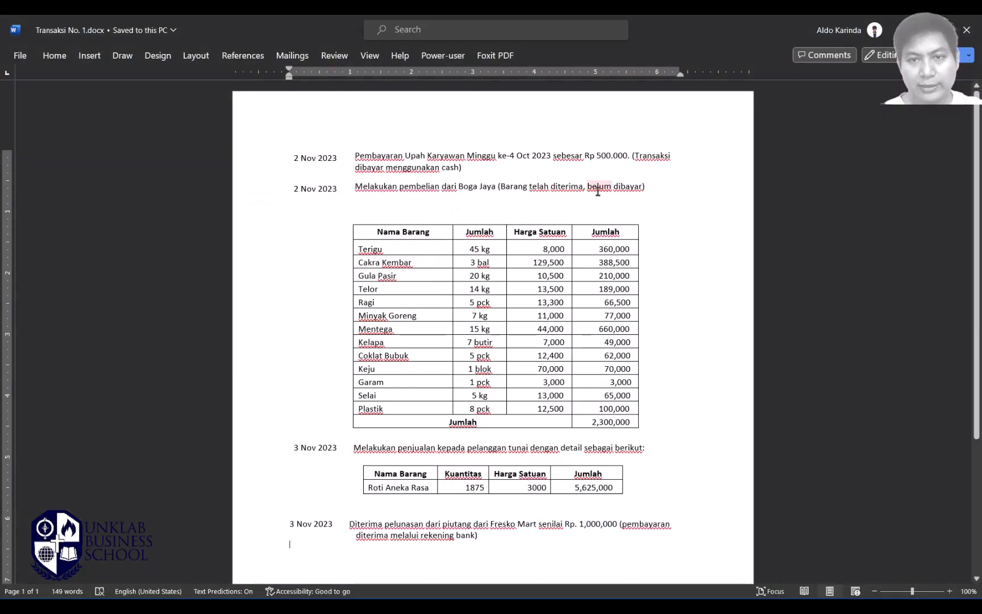
{"action": "scroll", "coordinate": [599, 188], "scroll_direction": "up", "scroll_amount": 3}
{"action": "scroll", "coordinate": [604, 194], "scroll_direction": "up", "scroll_amount": 5}
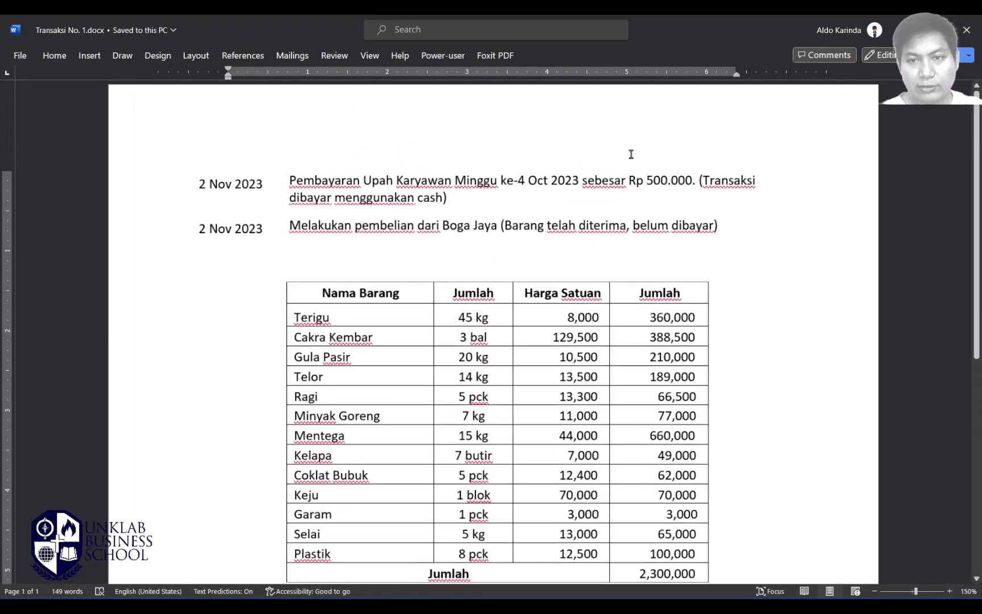
{"action": "key", "text": "alt+Tab"}
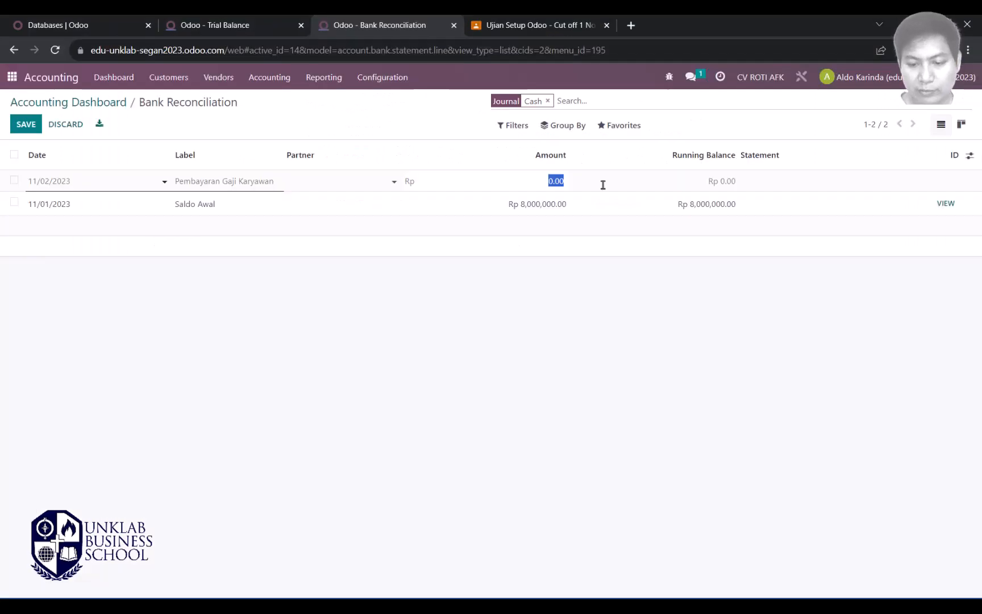
{"action": "key", "text": "BackSpace"}
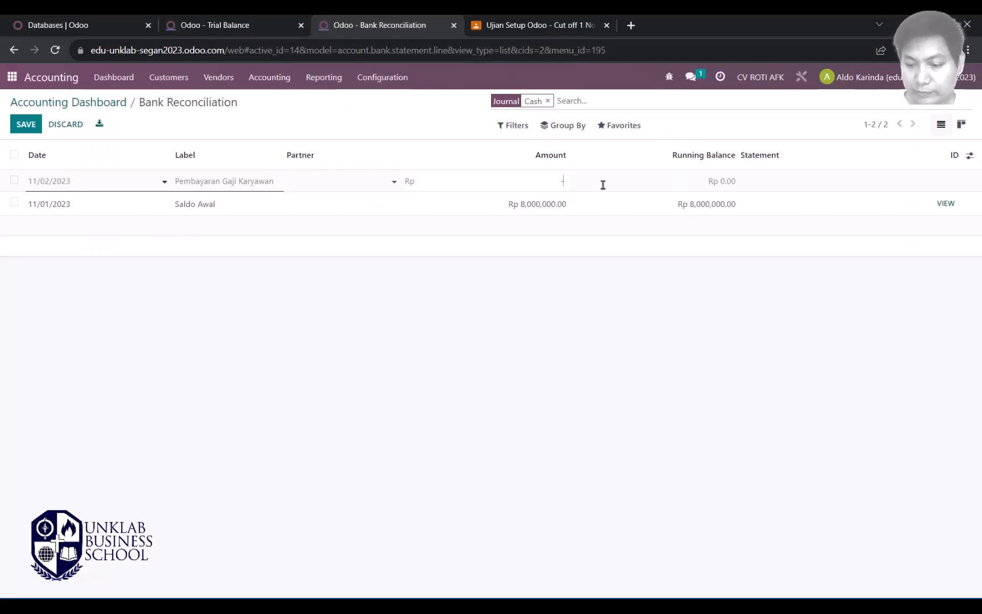
{"action": "type", "text": "-500,00"}
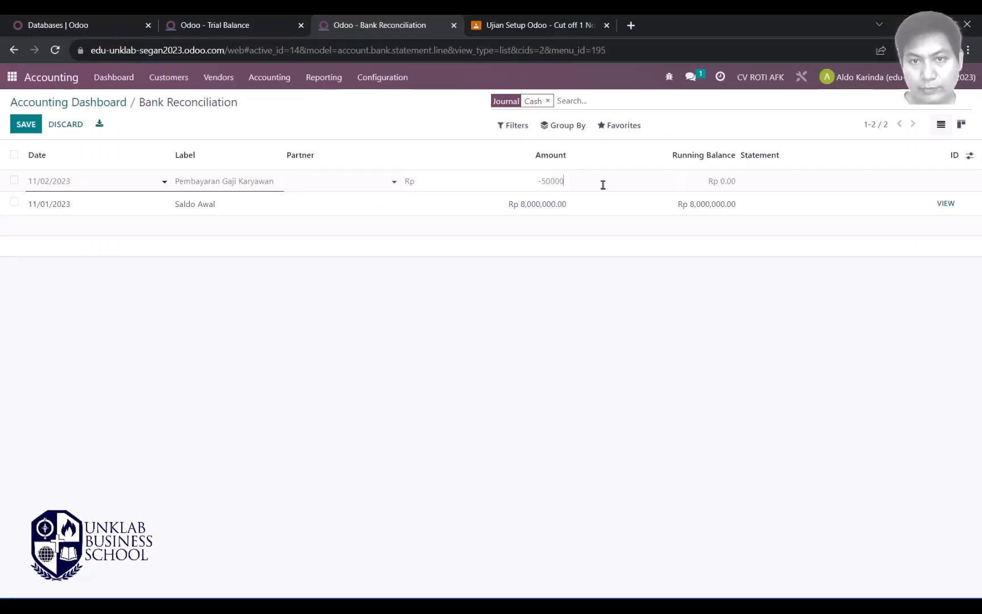
{"action": "type", "text": "0"}
{"action": "key", "text": "Return"}
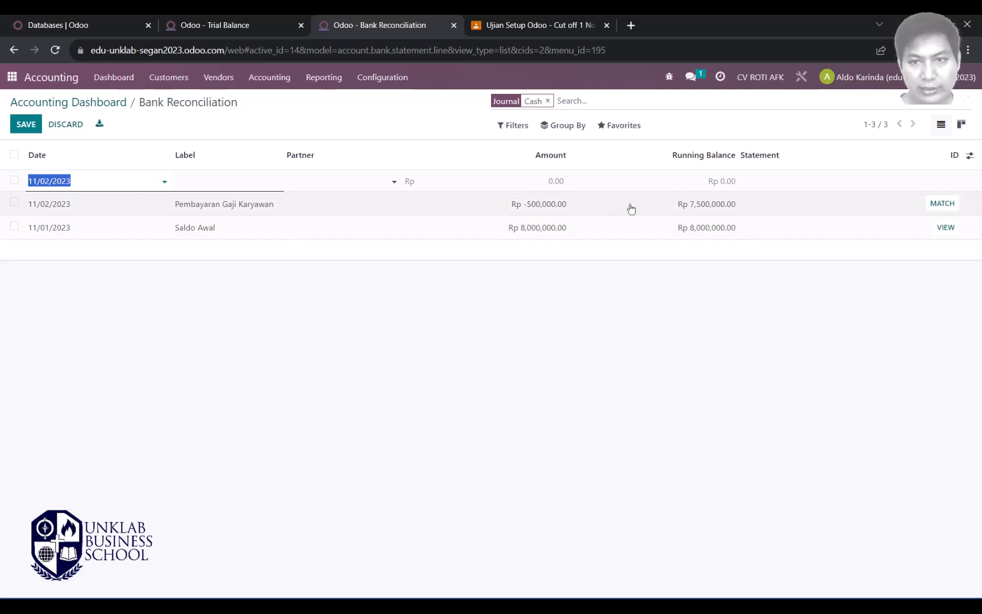
Step: Match the salary line to 21131 Hutang Gaji & Upah instead of Bank Suspense and validate
{"action": "left_click", "coordinate": [942, 206]}
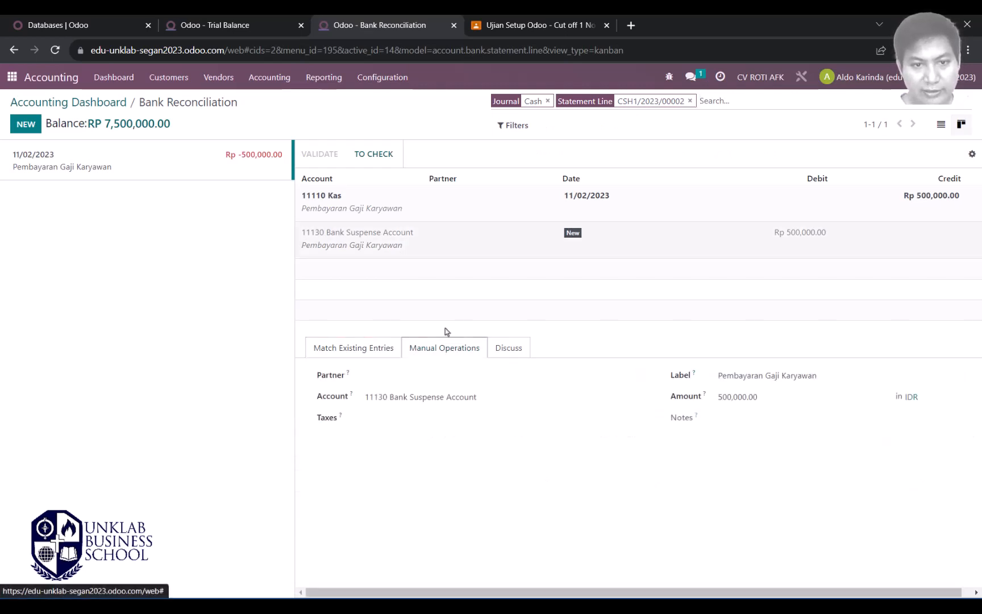
{"action": "left_click_drag", "start_coordinate": [506, 398], "coordinate": [311, 402]}
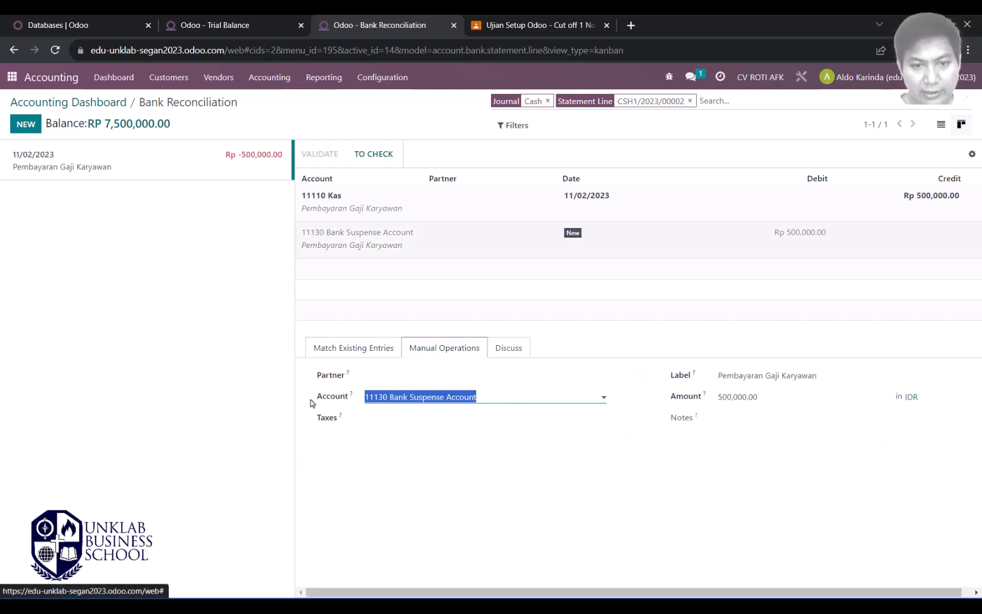
{"action": "key", "text": "alt"}
{"action": "key", "text": "alt+Tab"}
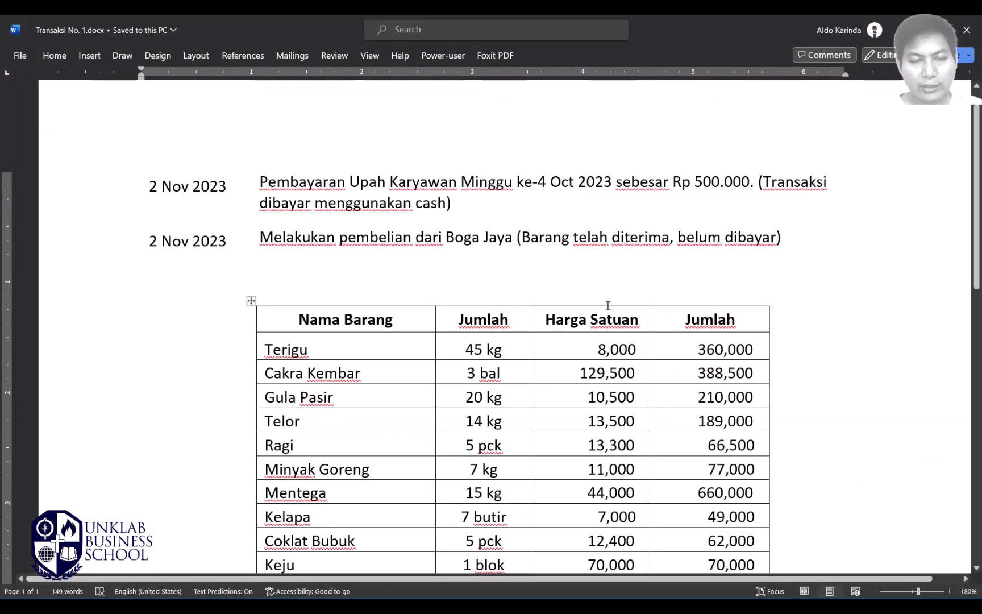
{"action": "key", "text": "alt+Tab"}
{"action": "left_click", "coordinate": [199, 18]}
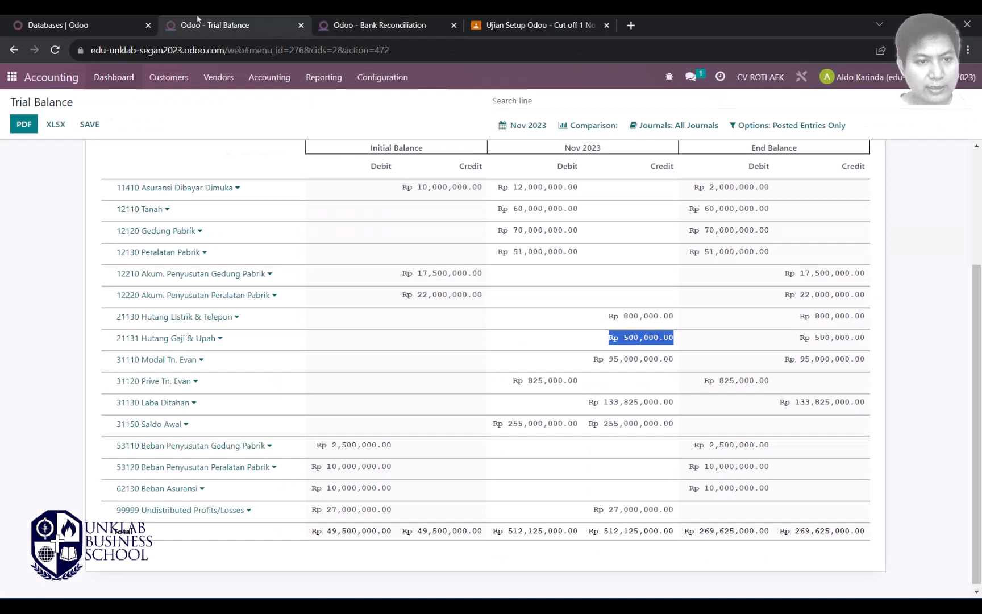
{"action": "left_click", "coordinate": [385, 19]}
{"action": "type", "text": "hu"}
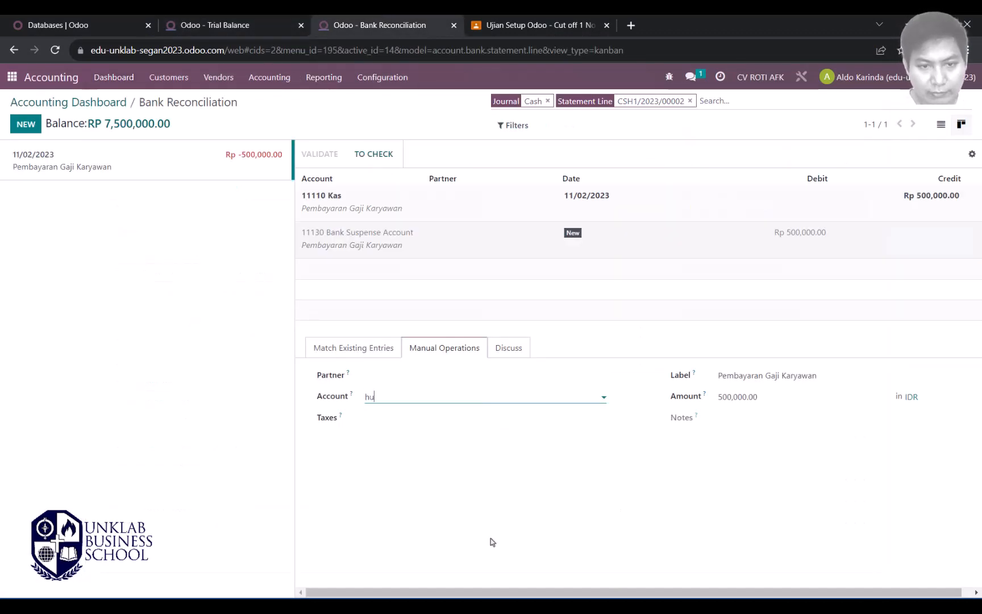
{"action": "type", "text": "tang gaji"}
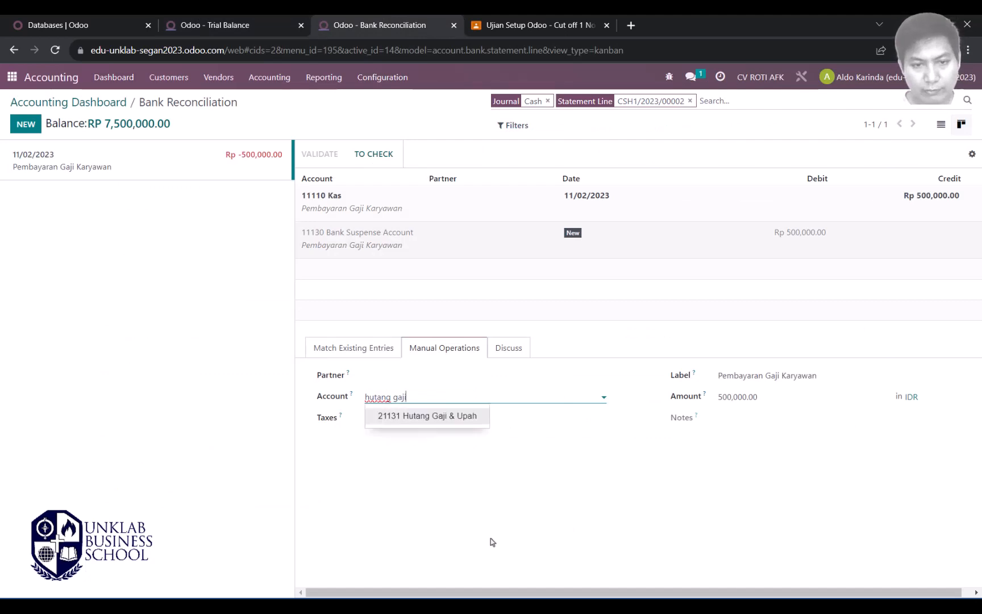
{"action": "left_click", "coordinate": [453, 419]}
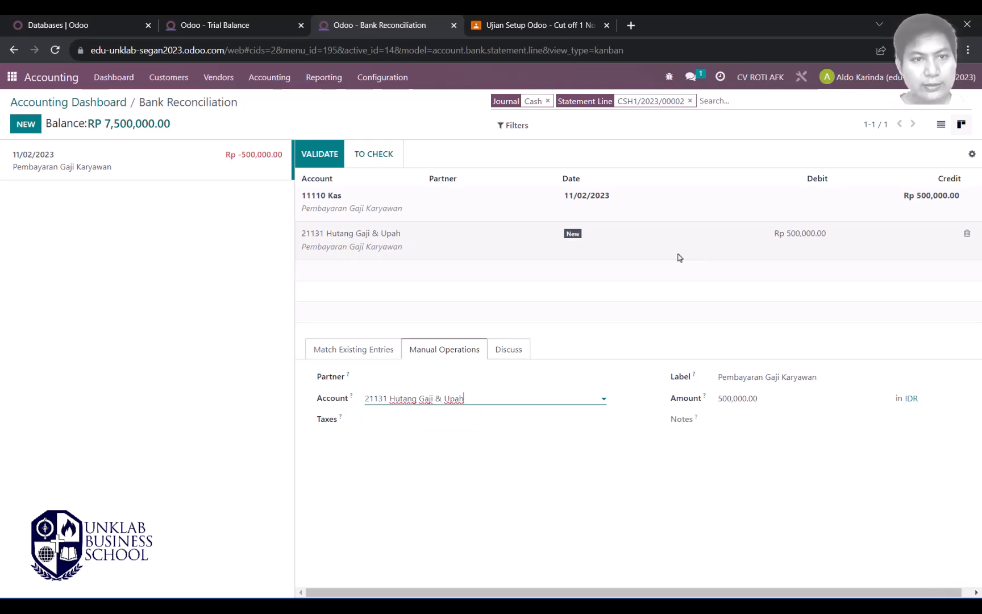
{"action": "left_click", "coordinate": [319, 159]}
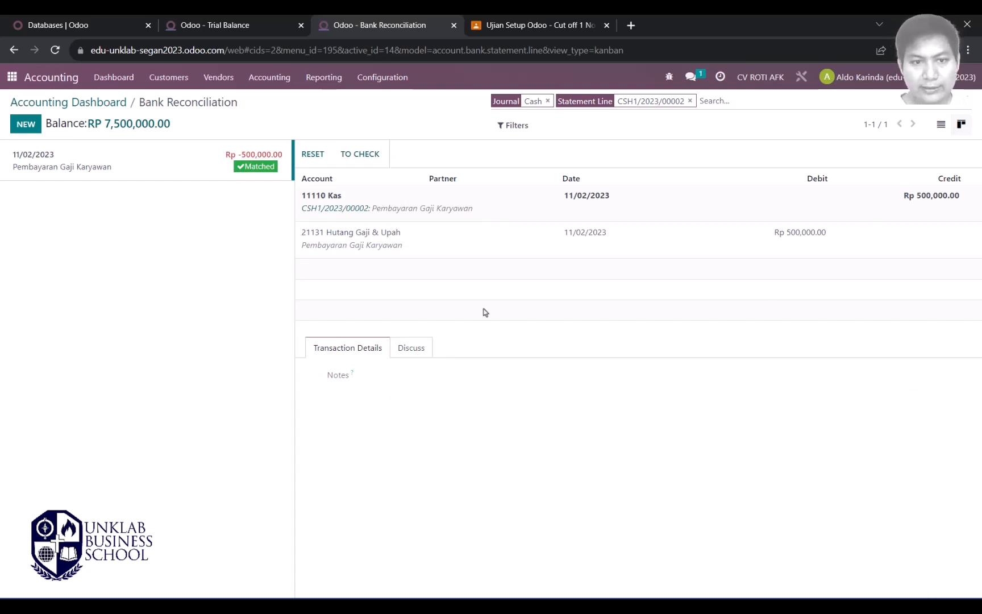
Step: Refresh the Trial Balance for this month and compare 21131's matching 500,000.00 debit and credit
{"action": "left_click", "coordinate": [238, 23]}
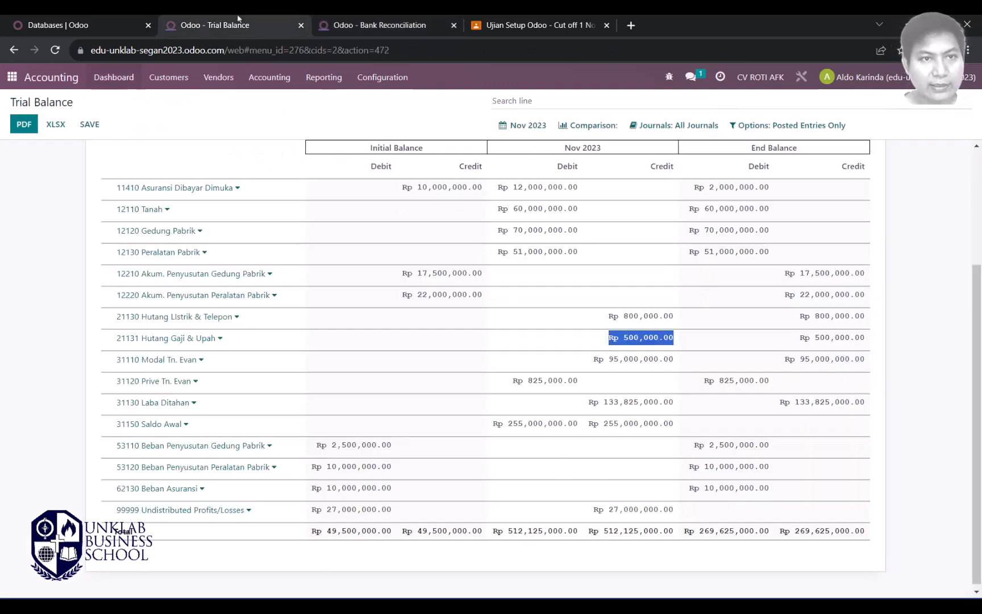
{"action": "left_click", "coordinate": [520, 125]}
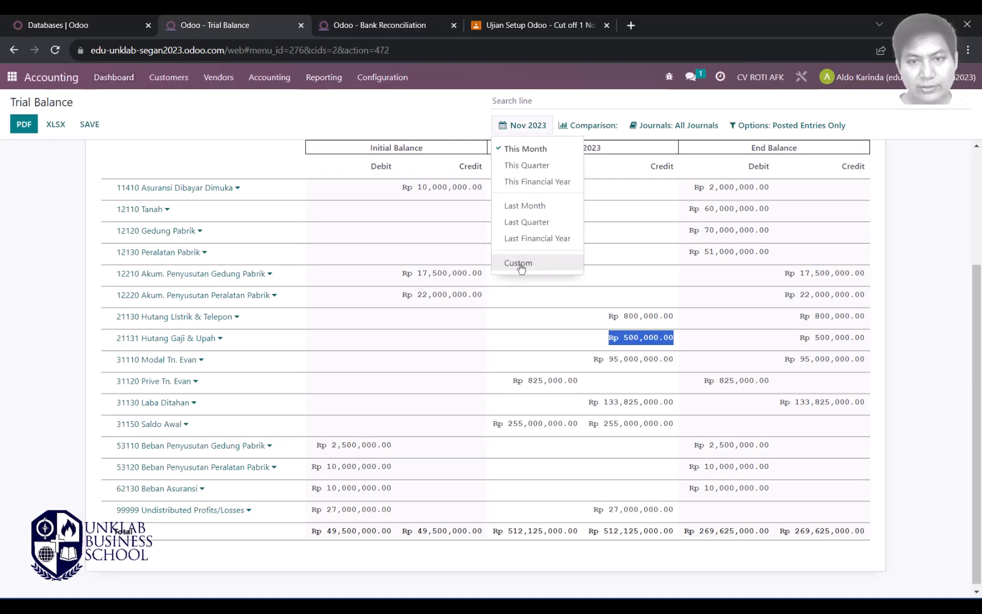
{"action": "left_click", "coordinate": [527, 149]}
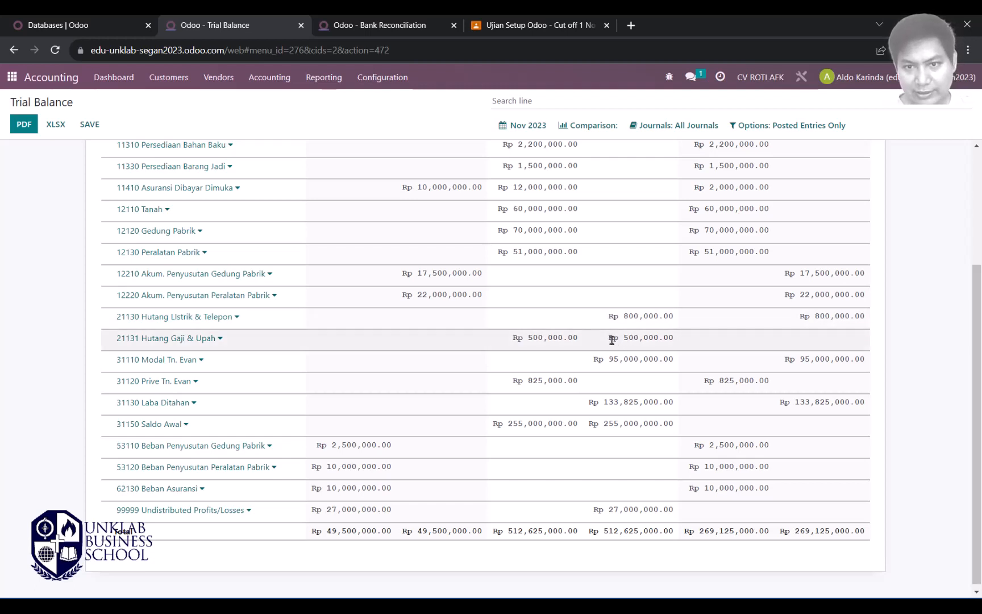
{"action": "left_click_drag", "start_coordinate": [612, 340], "coordinate": [677, 341]}
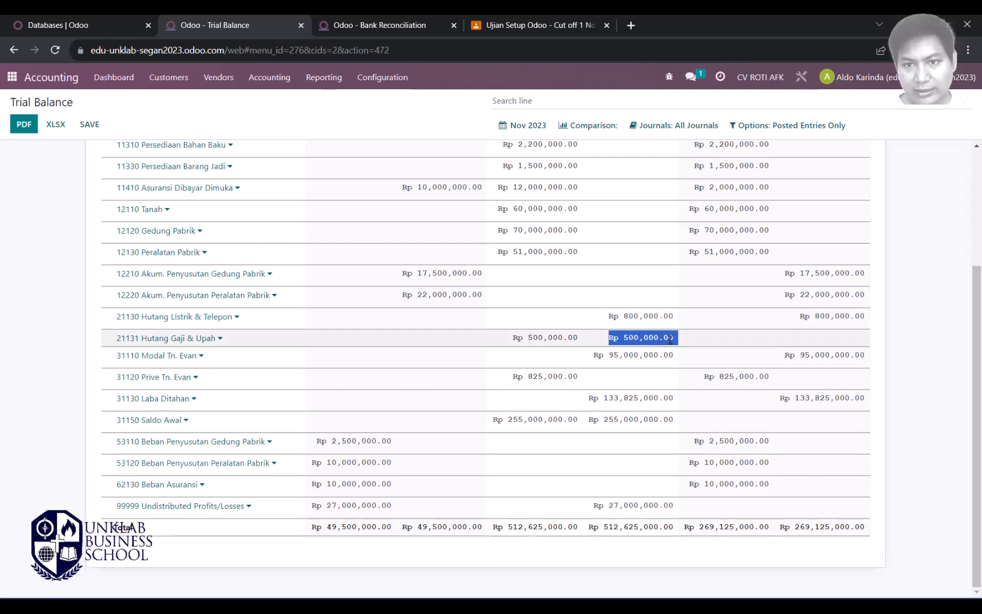
{"action": "left_click_drag", "start_coordinate": [517, 339], "coordinate": [585, 340]}
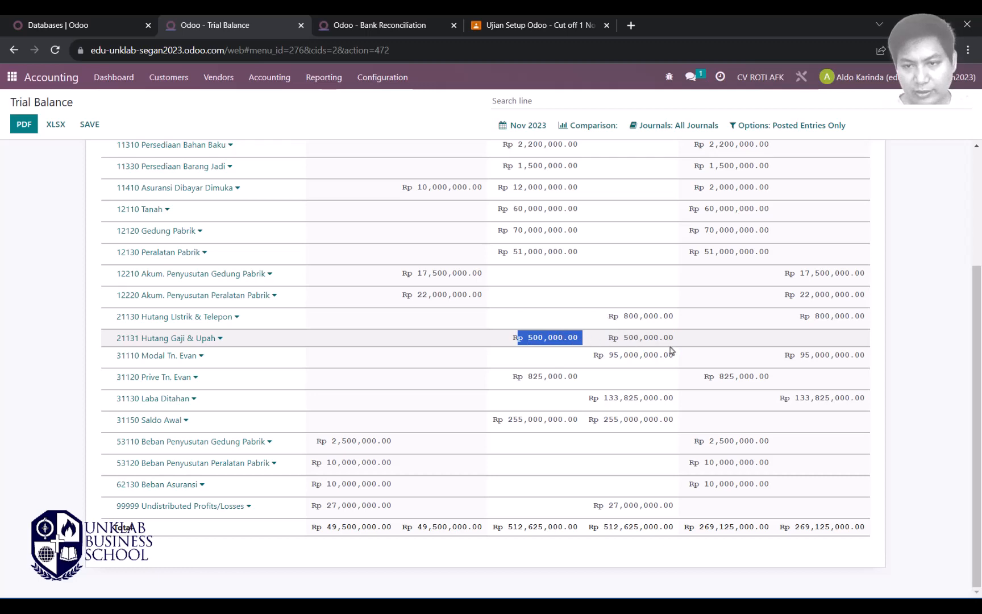
{"action": "left_click", "coordinate": [798, 343]}
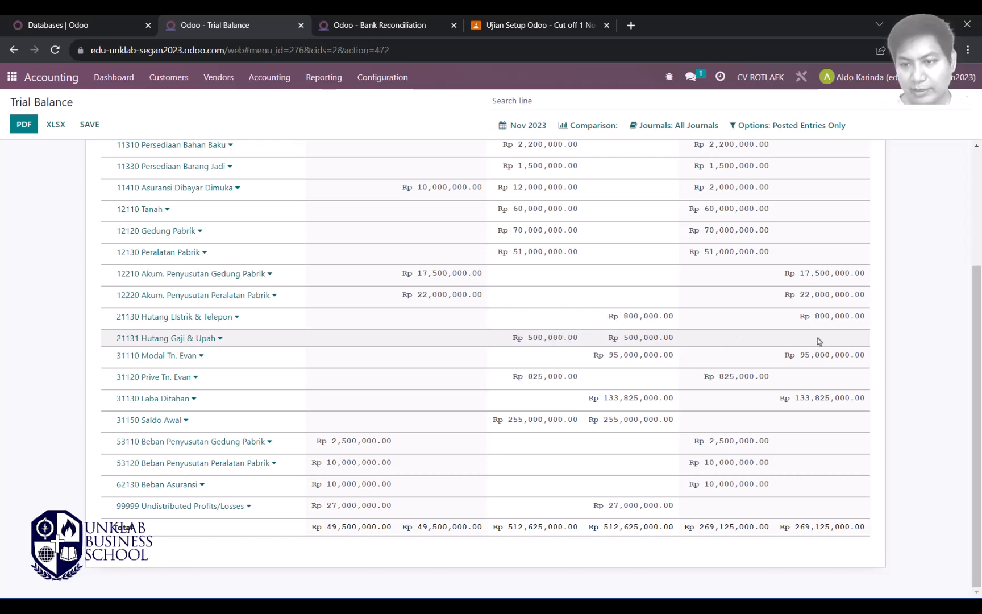
{"action": "key", "text": "alt+Tab"}
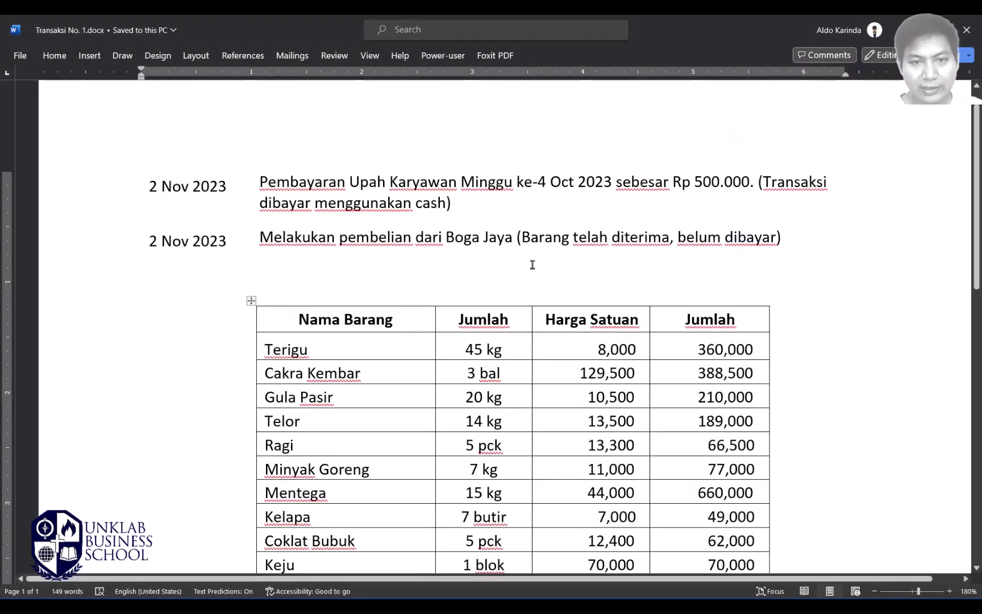
{"action": "scroll", "coordinate": [547, 184], "scroll_direction": "down", "scroll_amount": 3}
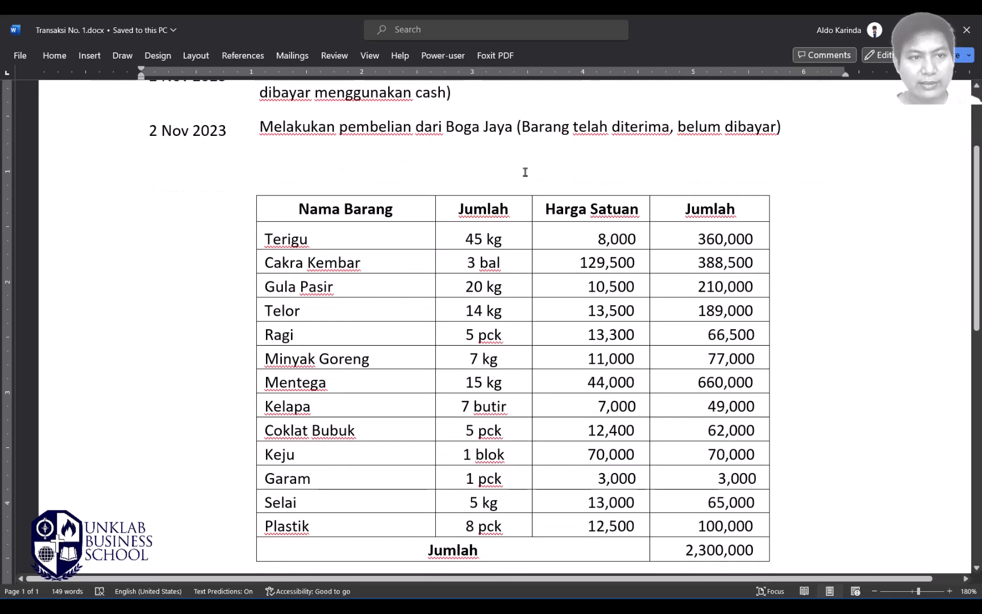
{"action": "scroll", "coordinate": [541, 193], "scroll_direction": "down", "scroll_amount": 1}
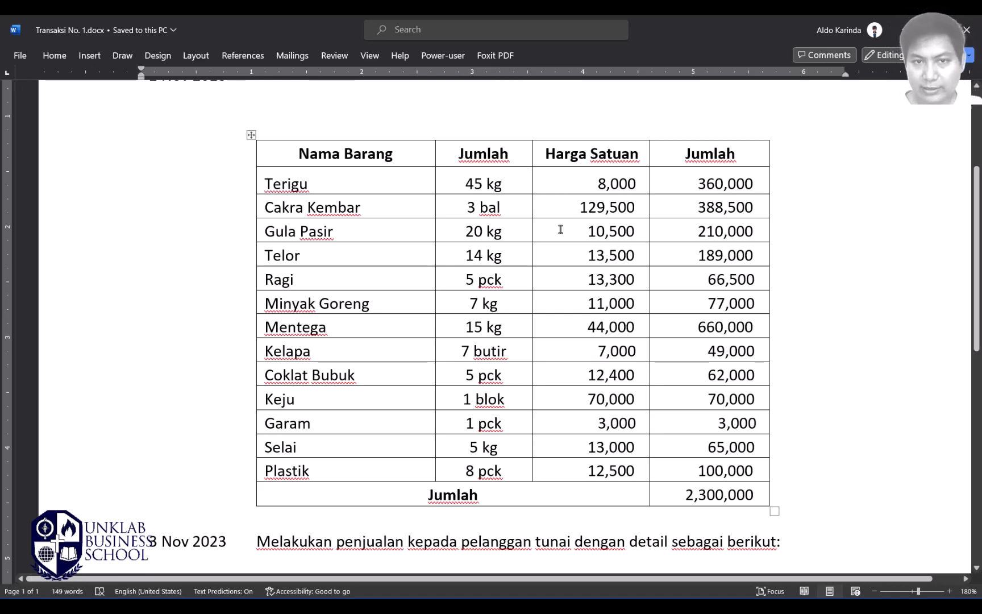
{"action": "scroll", "coordinate": [532, 231], "scroll_direction": "up", "scroll_amount": 2}
{"action": "scroll", "coordinate": [532, 230], "scroll_direction": "down", "scroll_amount": 1}
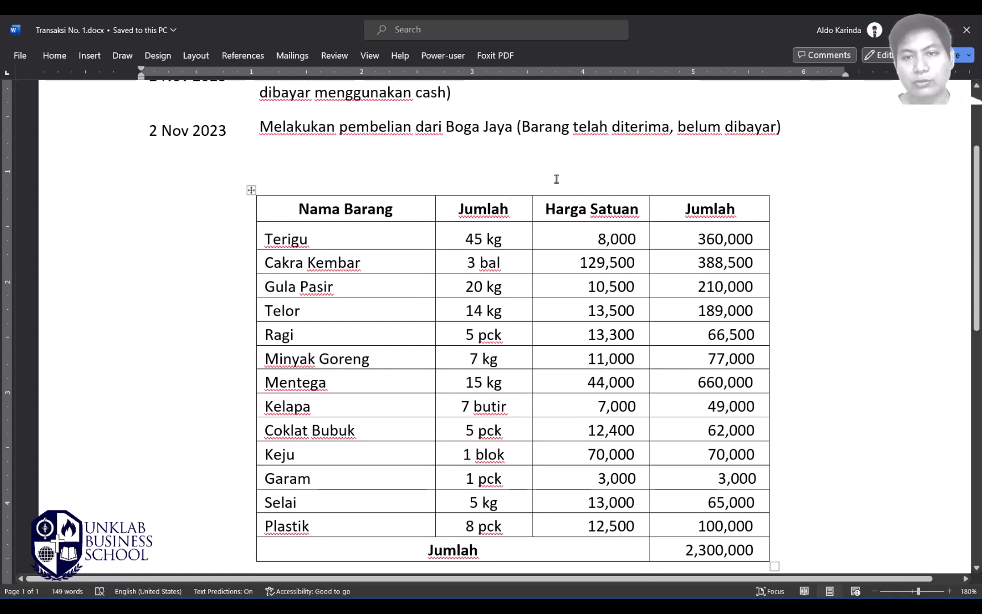
{"action": "left_click_drag", "start_coordinate": [523, 127], "coordinate": [777, 127]}
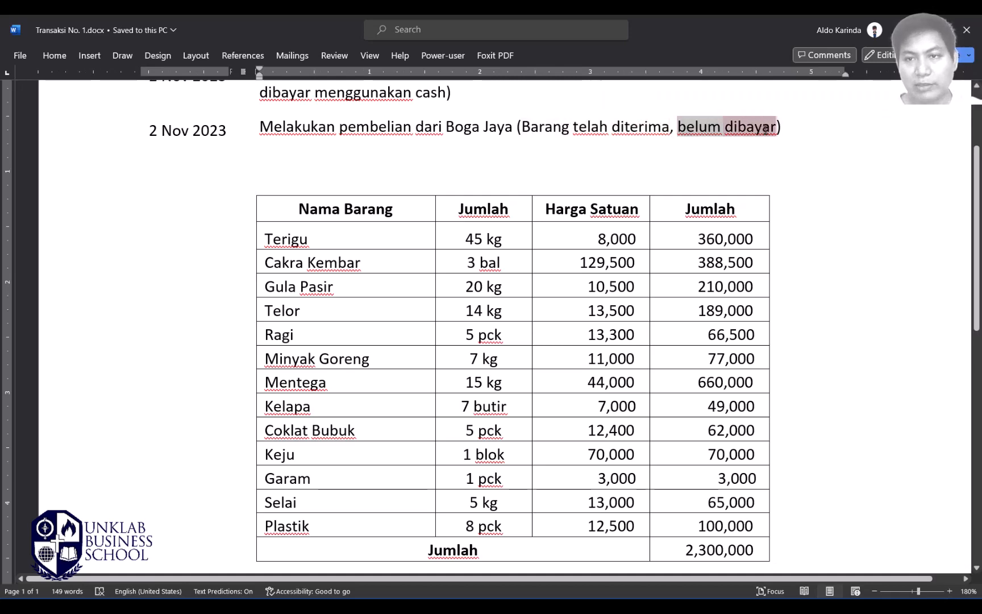
{"action": "left_click", "coordinate": [730, 268]}
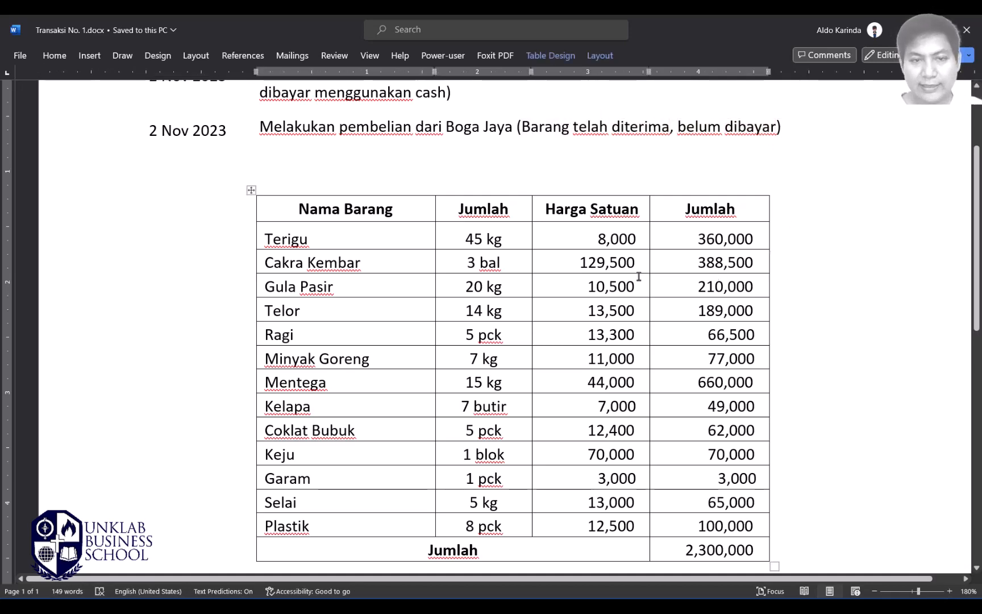
{"action": "scroll", "coordinate": [395, 222], "scroll_direction": "down", "scroll_amount": 1}
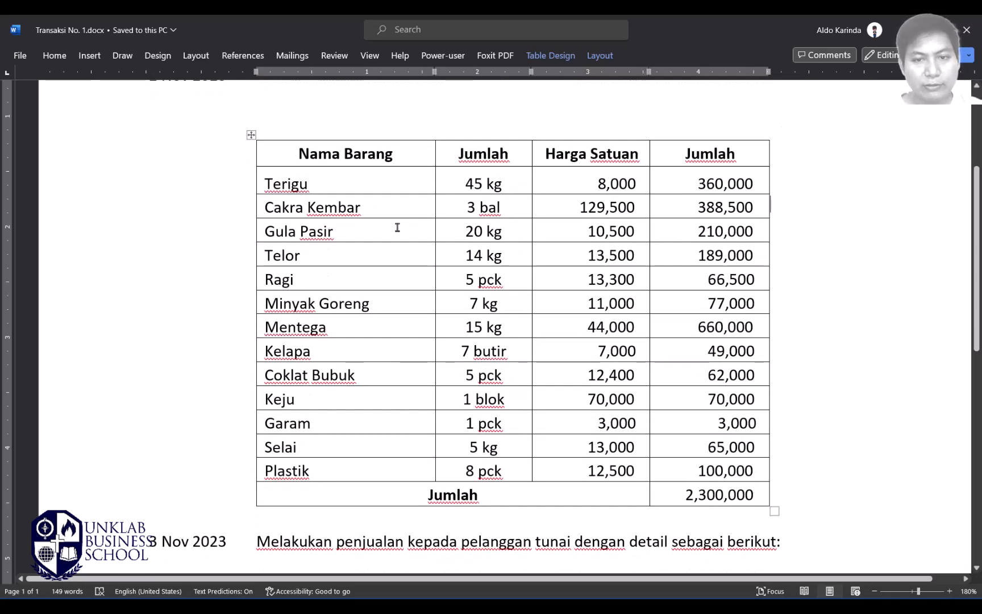
{"action": "key", "text": "alt+Tab"}
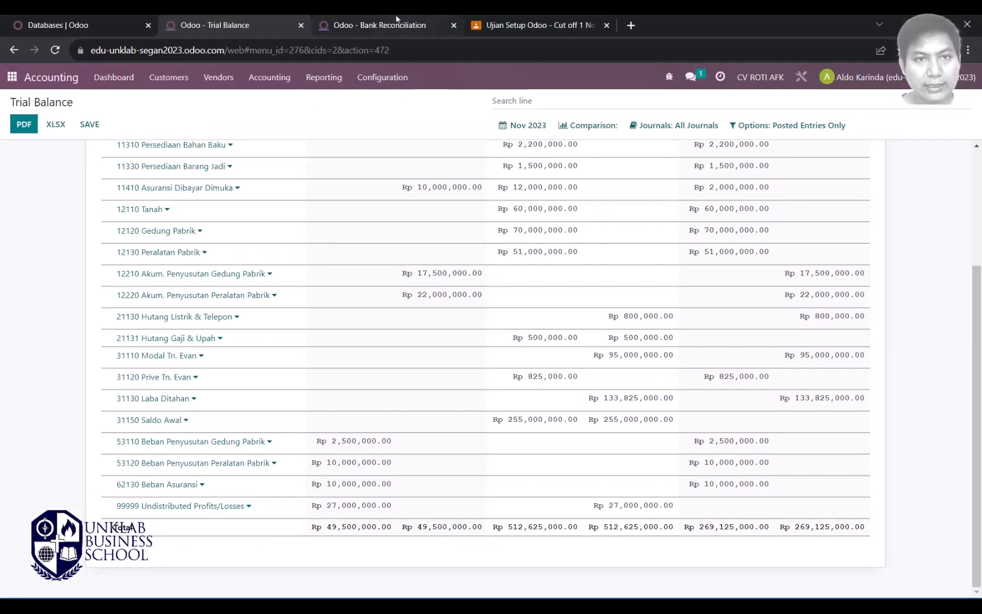
Step: Start a new request for quotation from Purchase > Orders > Purchase Orders
{"action": "left_click", "coordinate": [368, 19]}
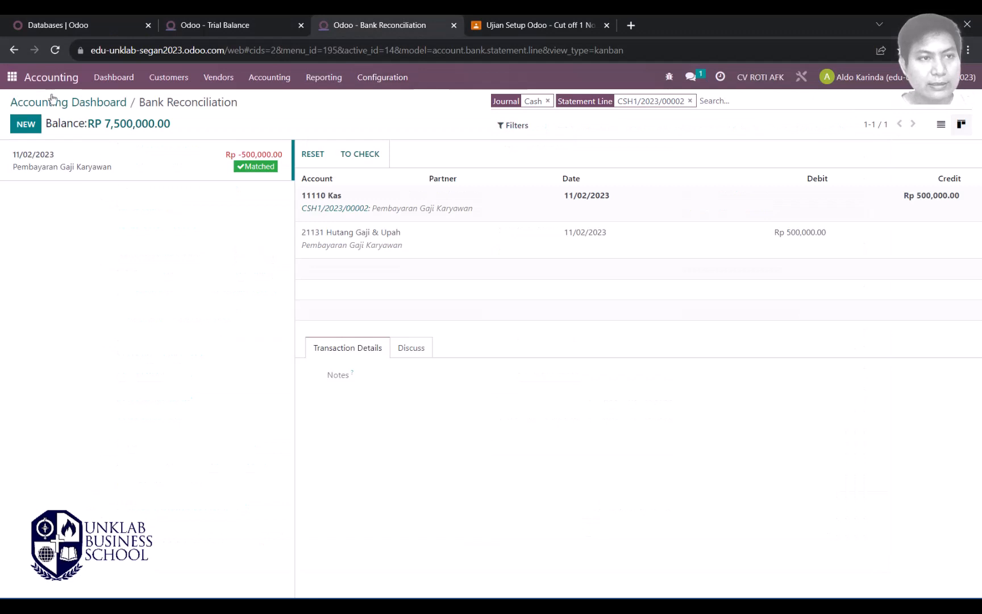
{"action": "left_click", "coordinate": [11, 79]}
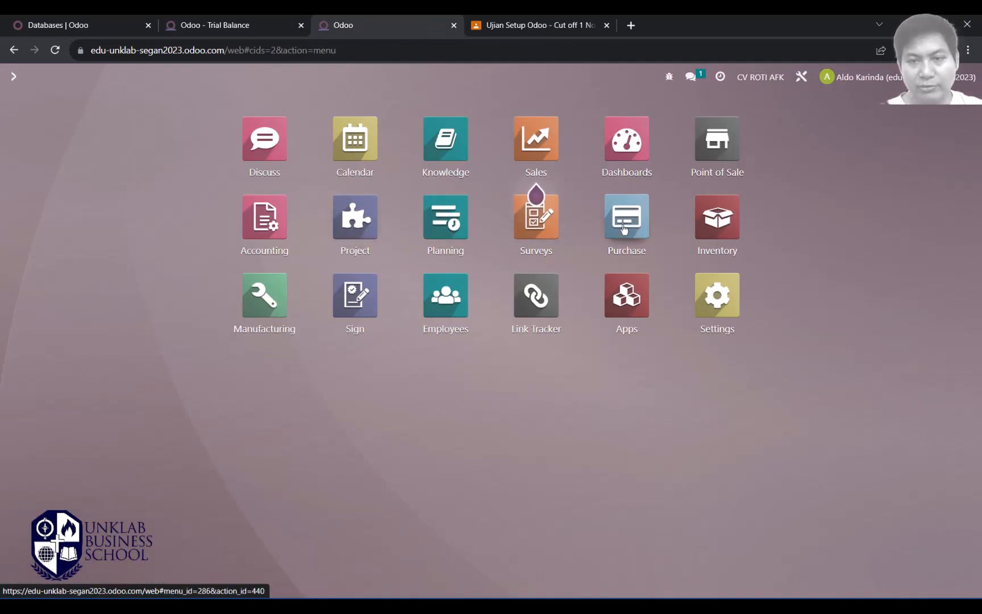
{"action": "left_click", "coordinate": [625, 228]}
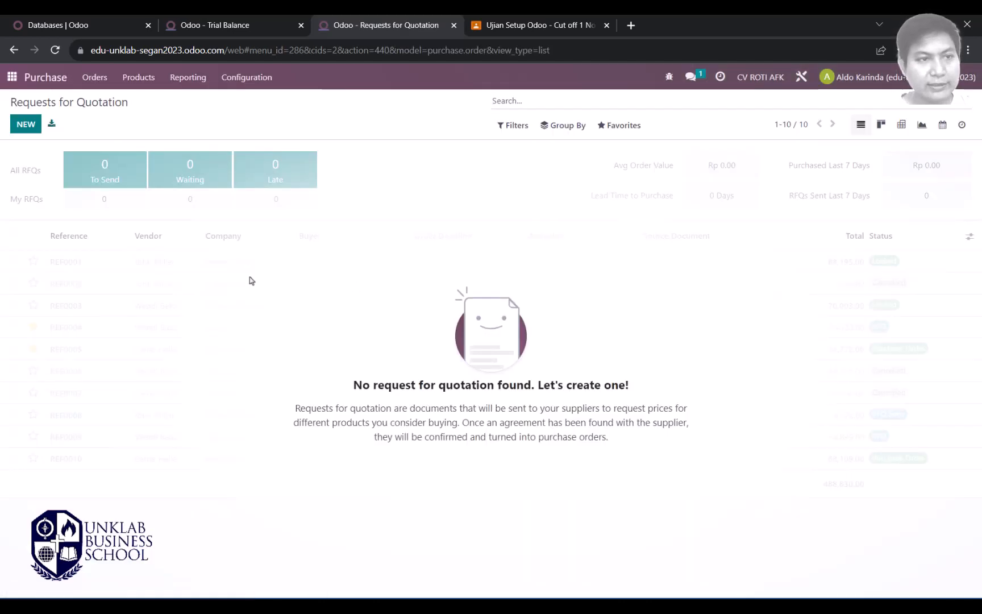
{"action": "left_click", "coordinate": [100, 81]}
{"action": "left_click", "coordinate": [117, 119]}
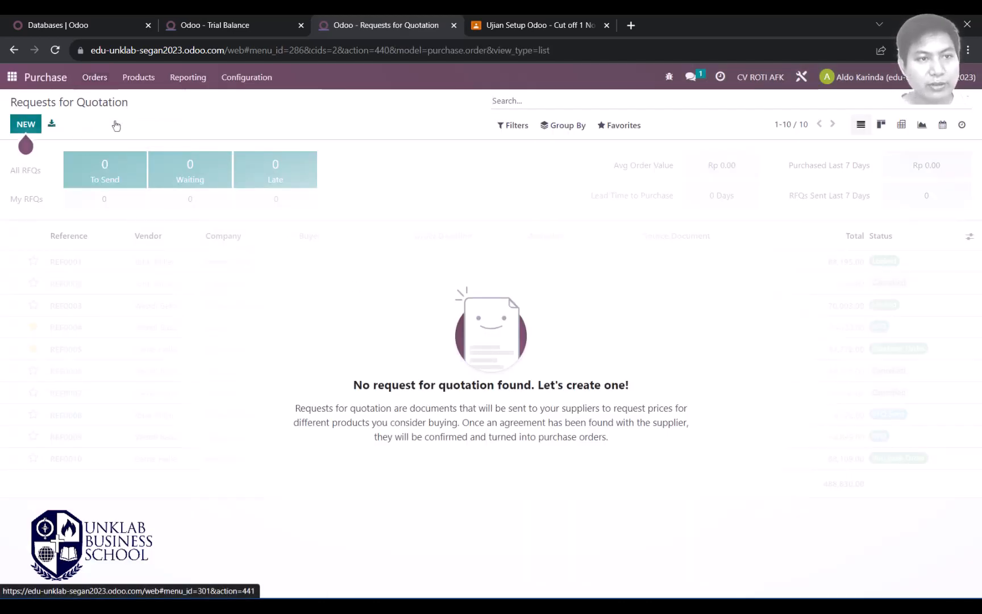
{"action": "left_click", "coordinate": [26, 124]}
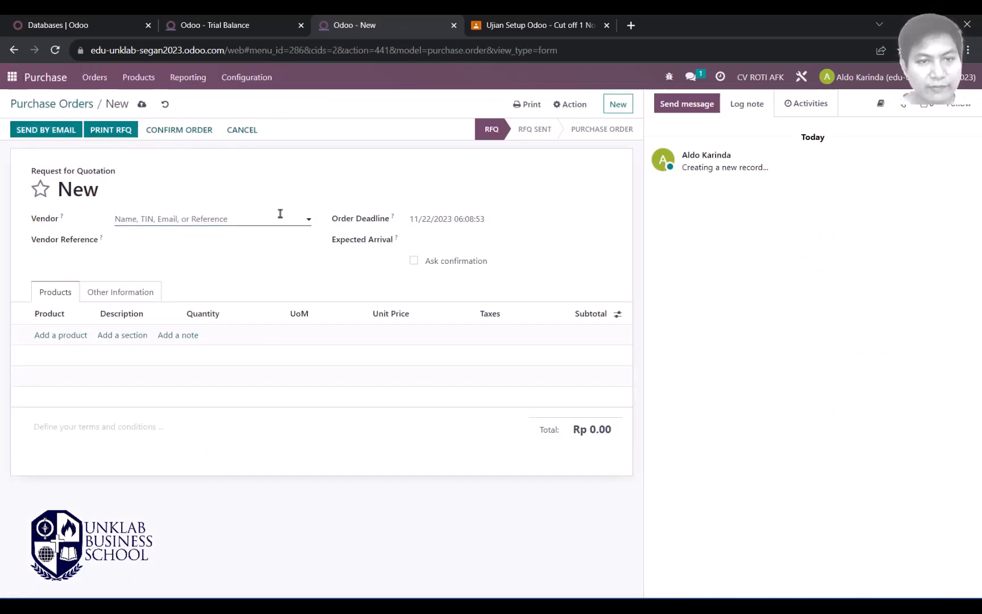
Step: Set the vendor to Boga Jaya, copying 'Boga' from the transaction document
{"action": "key", "text": "alt+Tab"}
{"action": "scroll", "coordinate": [438, 205], "scroll_direction": "up", "scroll_amount": 2}
{"action": "scroll", "coordinate": [432, 211], "scroll_direction": "up", "scroll_amount": 2}
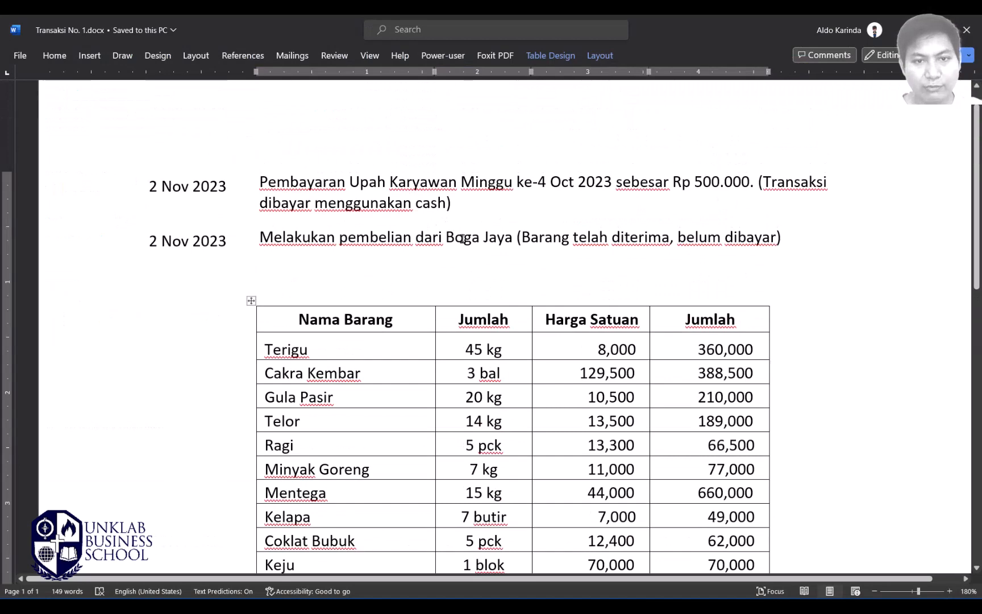
{"action": "double_click", "coordinate": [463, 239]}
{"action": "key", "text": "ctrl+c"}
{"action": "key", "text": "alt+Tab"}
{"action": "left_click", "coordinate": [137, 221]}
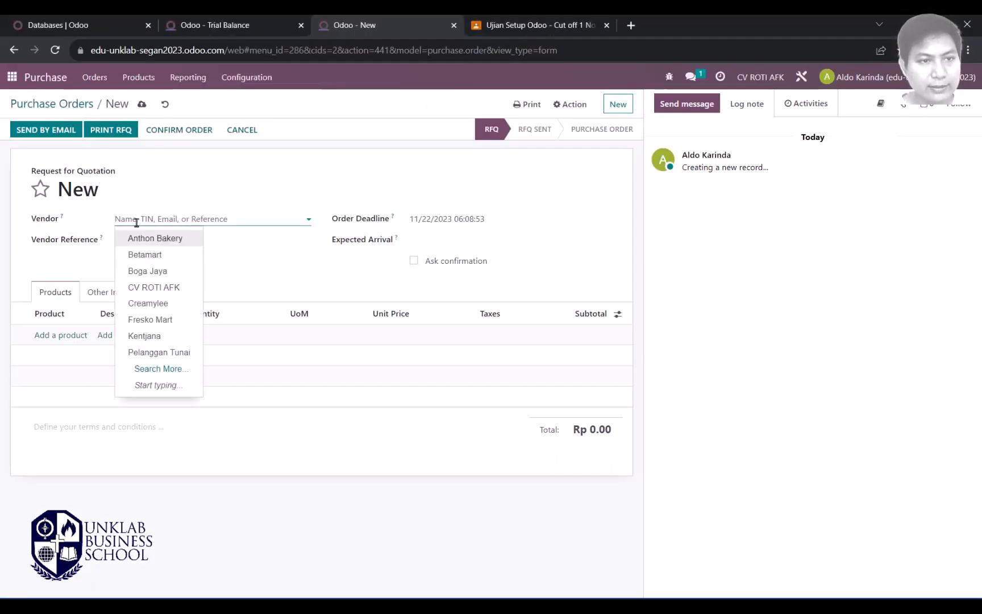
{"action": "key", "text": "ctrl+v"}
{"action": "left_click", "coordinate": [158, 238]}
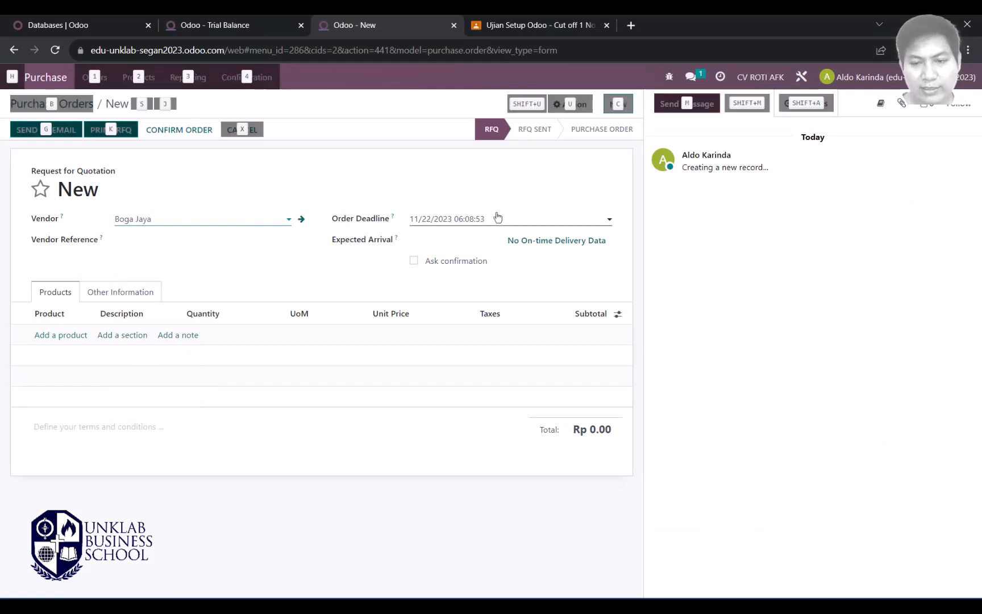
{"action": "key", "text": "alt+Tab"}
{"action": "key", "text": "alt+Tab"}
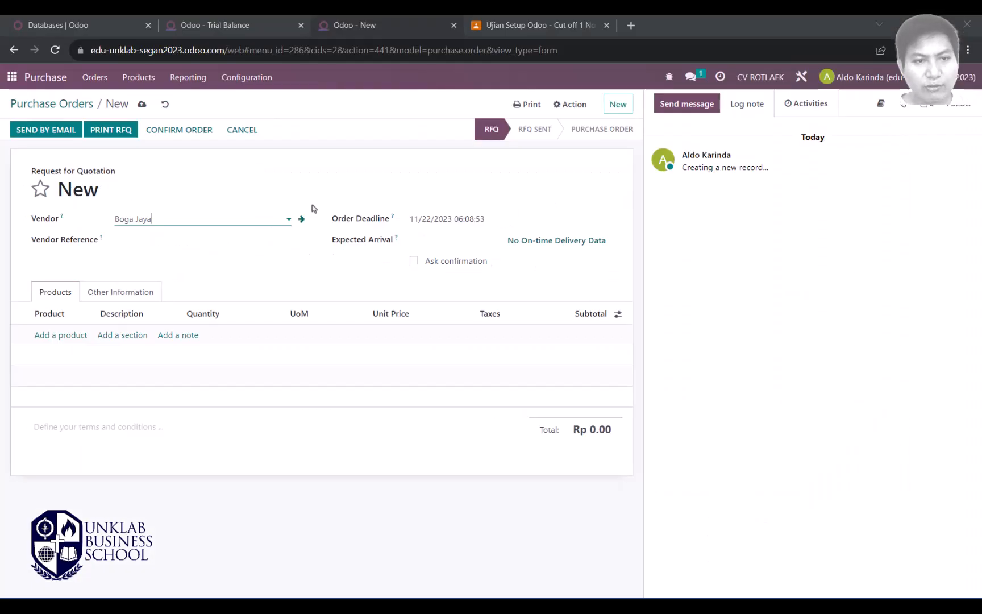
Step: Set both Order Deadline and Expected Arrival to 11/02/2023
{"action": "left_click", "coordinate": [433, 221]}
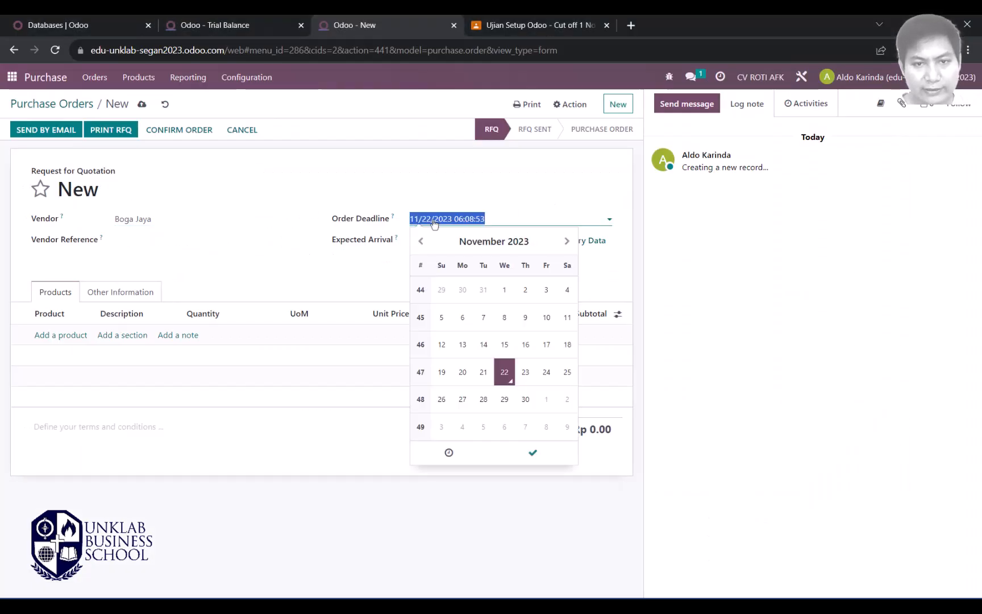
{"action": "left_click", "coordinate": [525, 289]}
{"action": "key", "text": "Escape"}
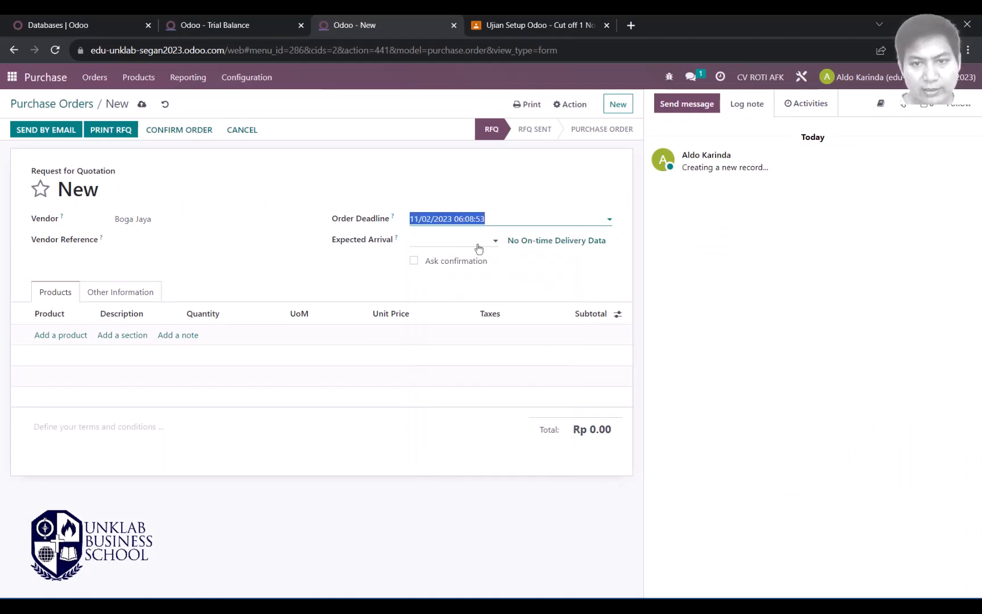
{"action": "left_click", "coordinate": [478, 248]}
{"action": "left_click", "coordinate": [528, 314]}
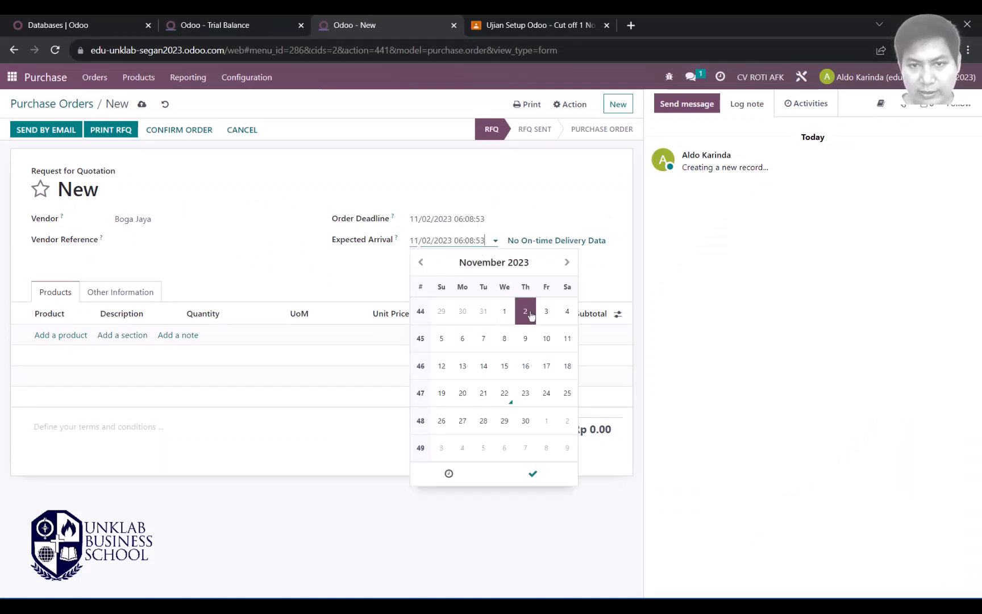
{"action": "key", "text": "Escape"}
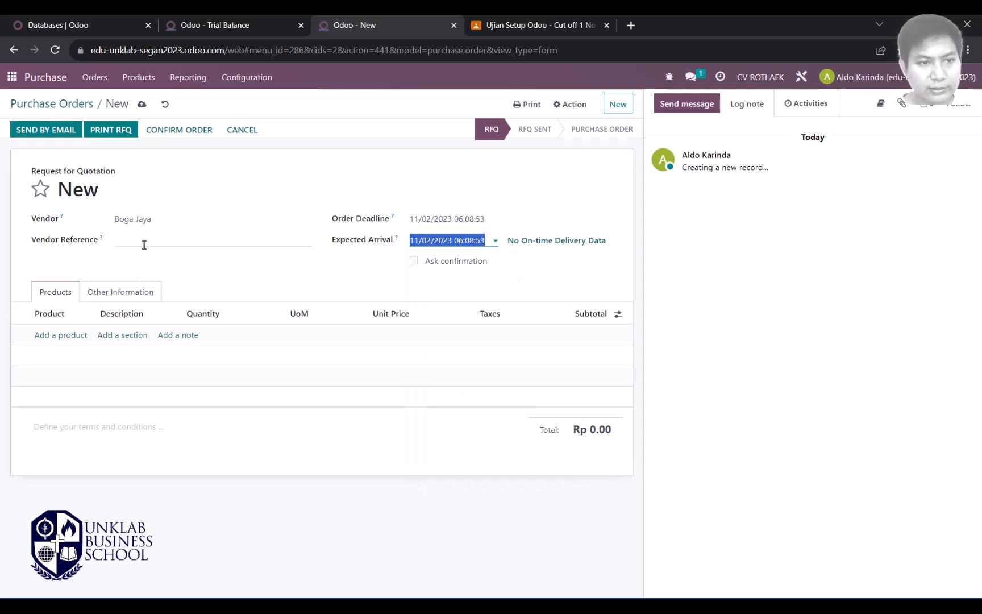
Step: After checking the purchased items in the document, add a product line for Terigu
{"action": "key", "text": "alt+Tab"}
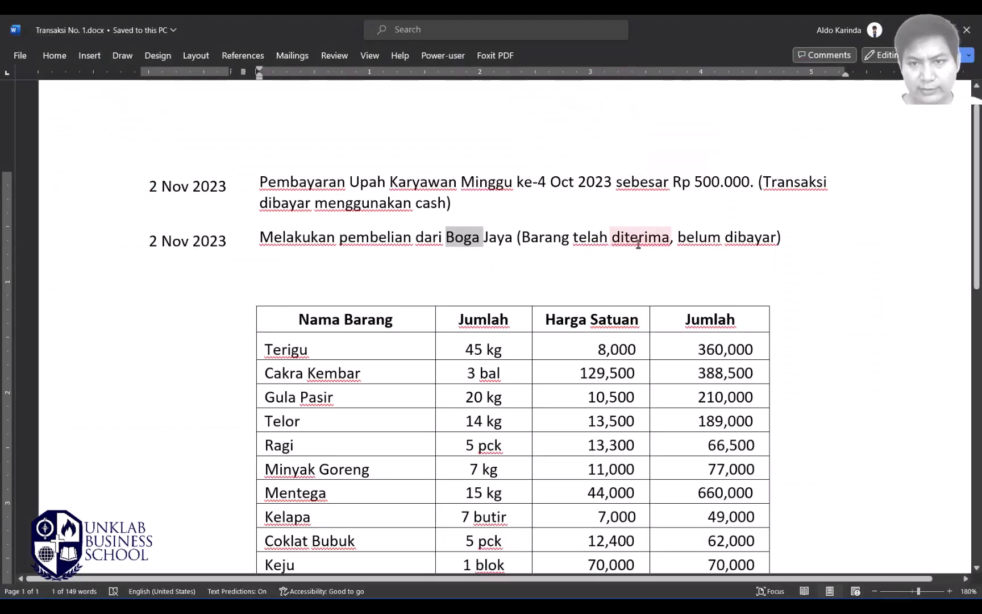
{"action": "scroll", "coordinate": [422, 262], "scroll_direction": "down", "scroll_amount": 1}
{"action": "scroll", "coordinate": [422, 258], "scroll_direction": "down", "scroll_amount": 2}
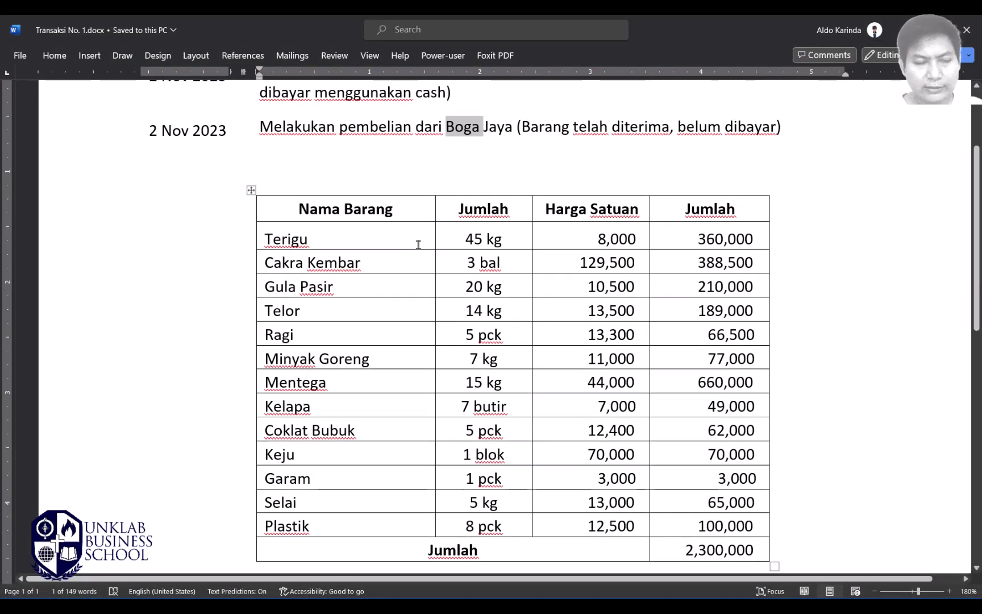
{"action": "key", "text": "alt+Tab"}
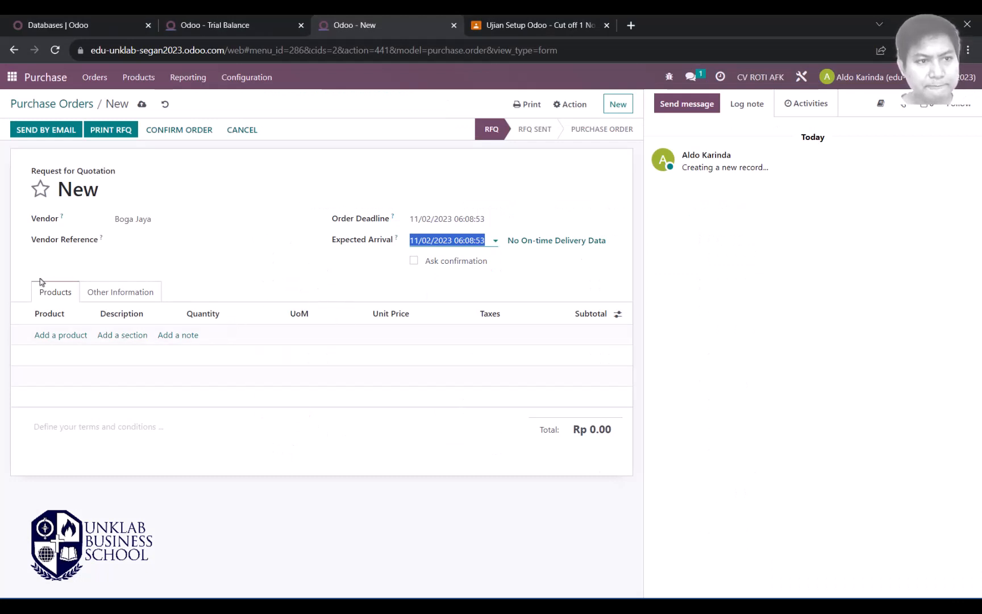
{"action": "left_click", "coordinate": [157, 239]}
{"action": "key", "text": "alt+Tab"}
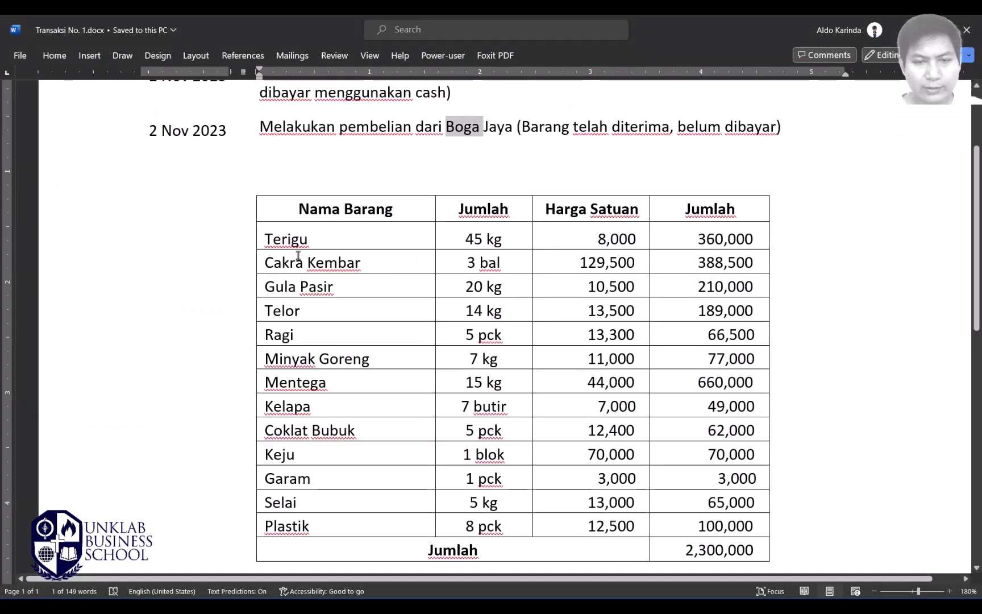
{"action": "key", "text": "alt+Tab"}
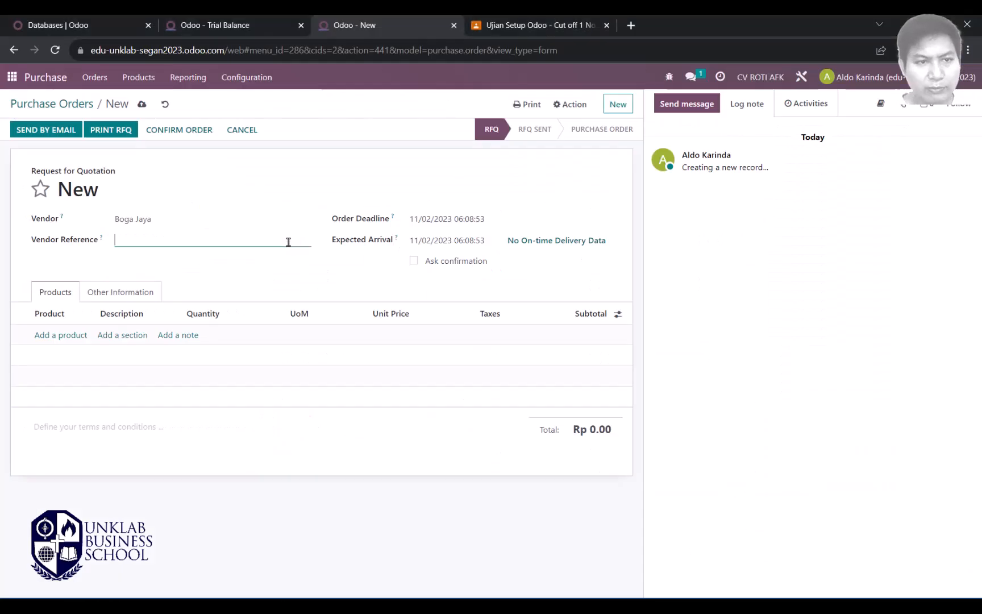
{"action": "key", "text": "alt+Tab"}
{"action": "left_click", "coordinate": [274, 241]}
{"action": "key", "text": "alt+Tab"}
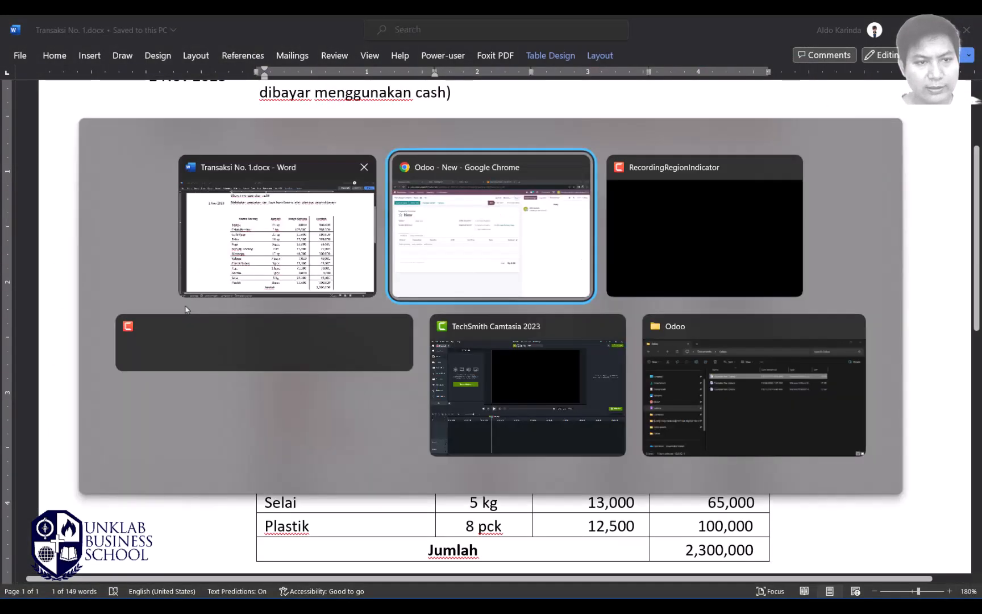
{"action": "left_click", "coordinate": [45, 337]}
{"action": "left_click", "coordinate": [62, 336]}
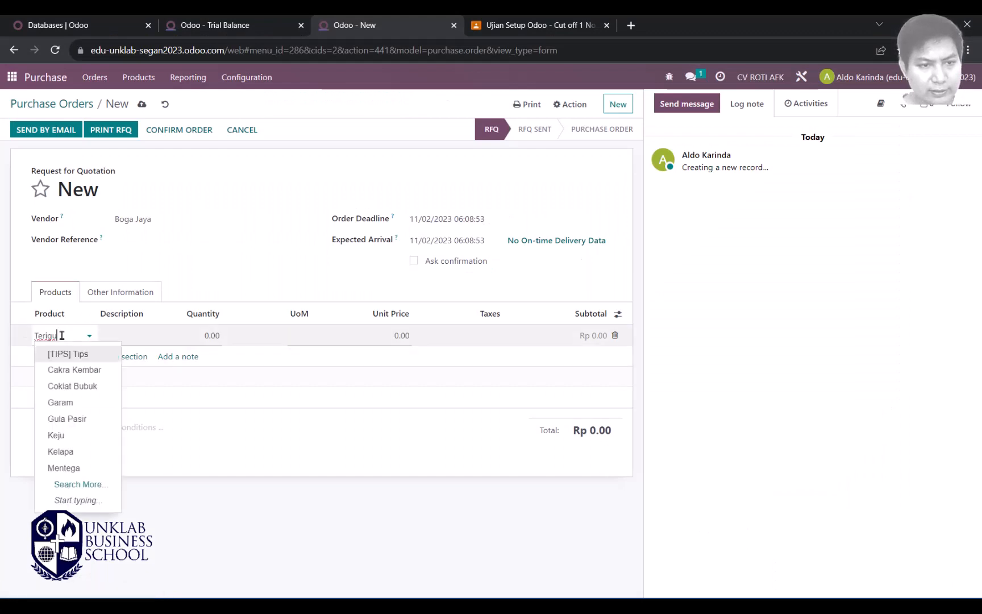
Step: Choose Tepung Terigu for the first order line and set its quantity to 45
{"action": "left_click", "coordinate": [64, 352]}
{"action": "double_click", "coordinate": [219, 336]}
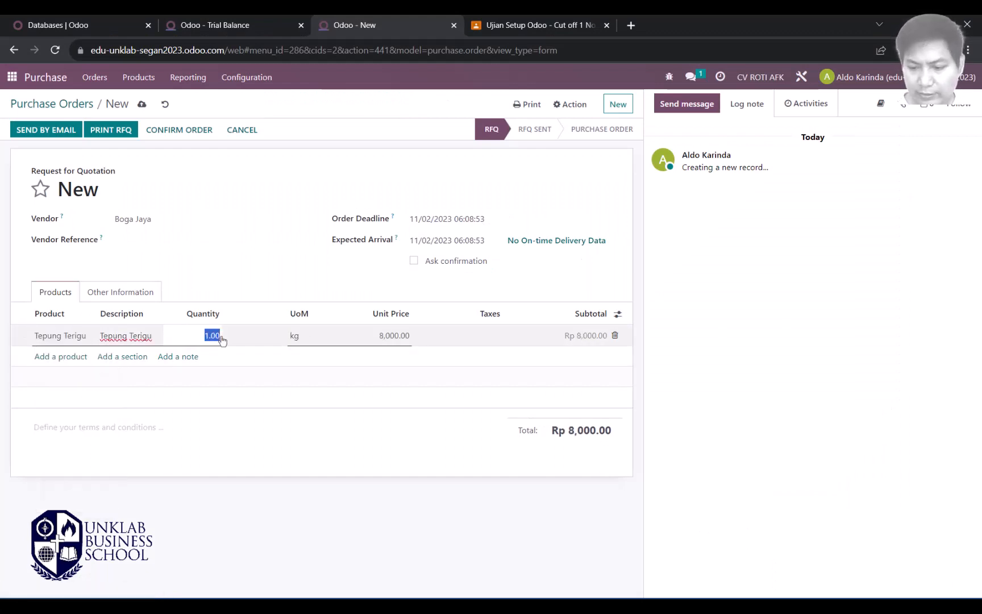
{"action": "type", "text": "45"}
{"action": "key", "text": "Tab"}
Step: Add a Cakra Kembar line, copying the name from the Word list, with quantity 3
{"action": "key", "text": "alt+Tab"}
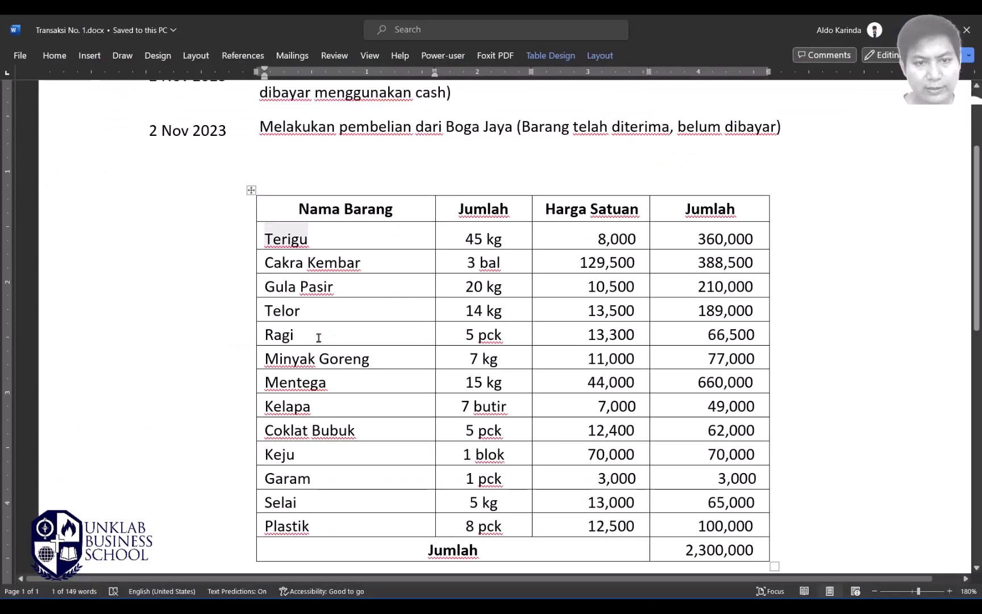
{"action": "key", "text": "alt+Tab"}
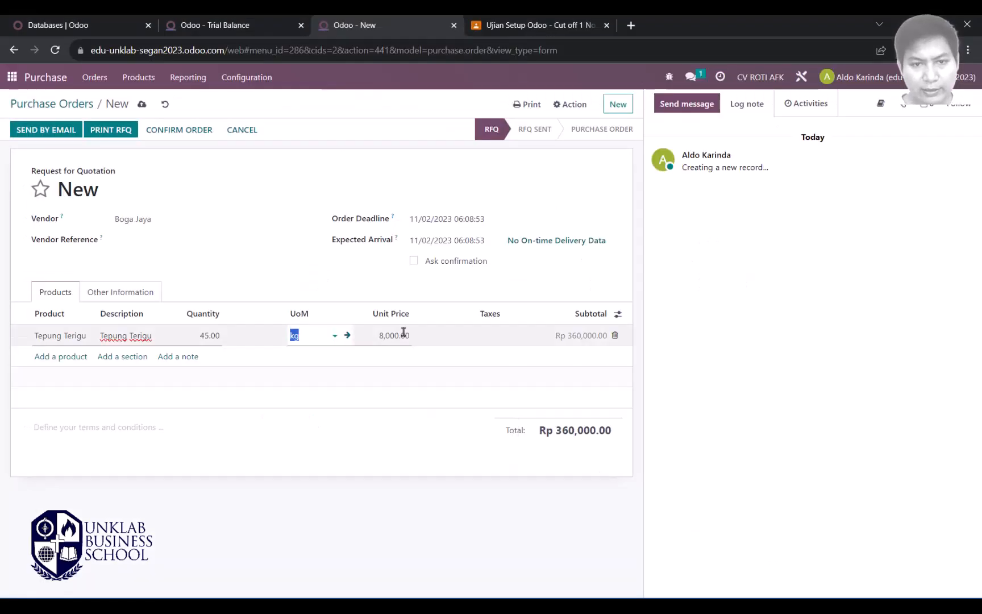
{"action": "key", "text": "alt+Tab"}
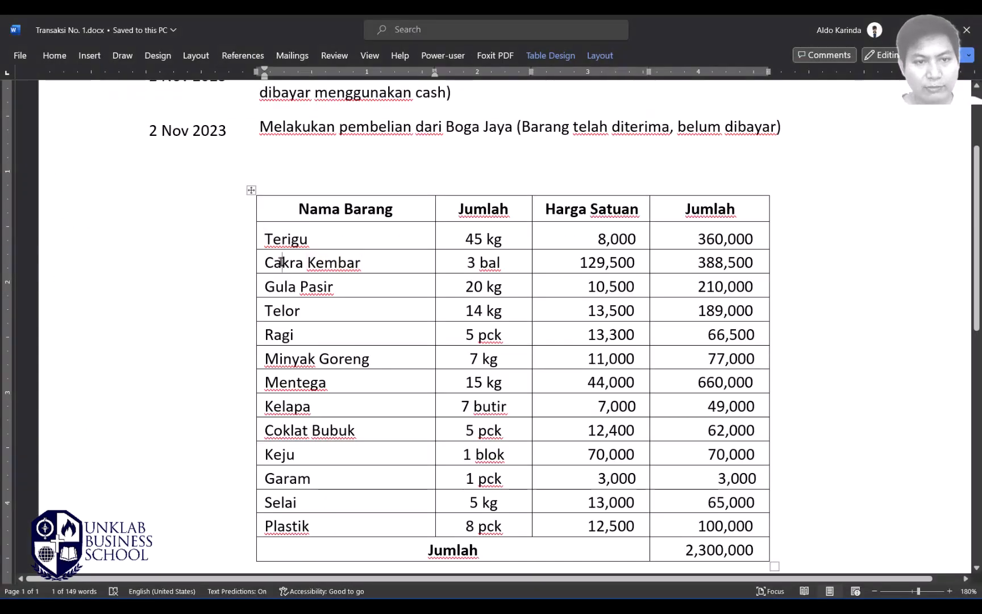
{"action": "double_click", "coordinate": [276, 263]}
{"action": "key", "text": "ctrl+c"}
{"action": "key", "text": "alt+Tab"}
{"action": "left_click", "coordinate": [52, 358]}
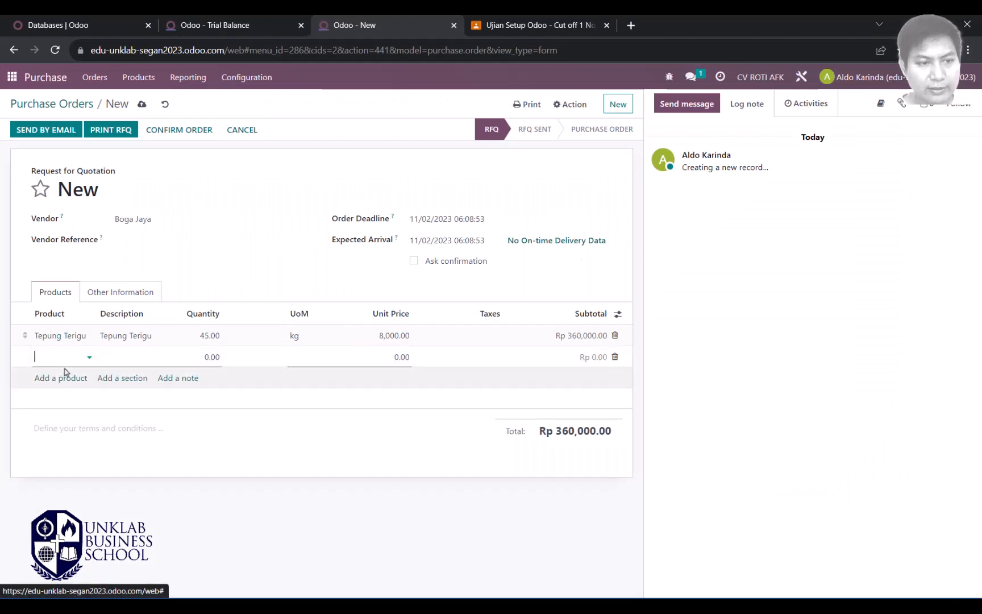
{"action": "key", "text": "ctrl+v"}
{"action": "key", "text": "Tab"}
{"action": "key", "text": "alt+Tab"}
{"action": "key", "text": "alt+Tab"}
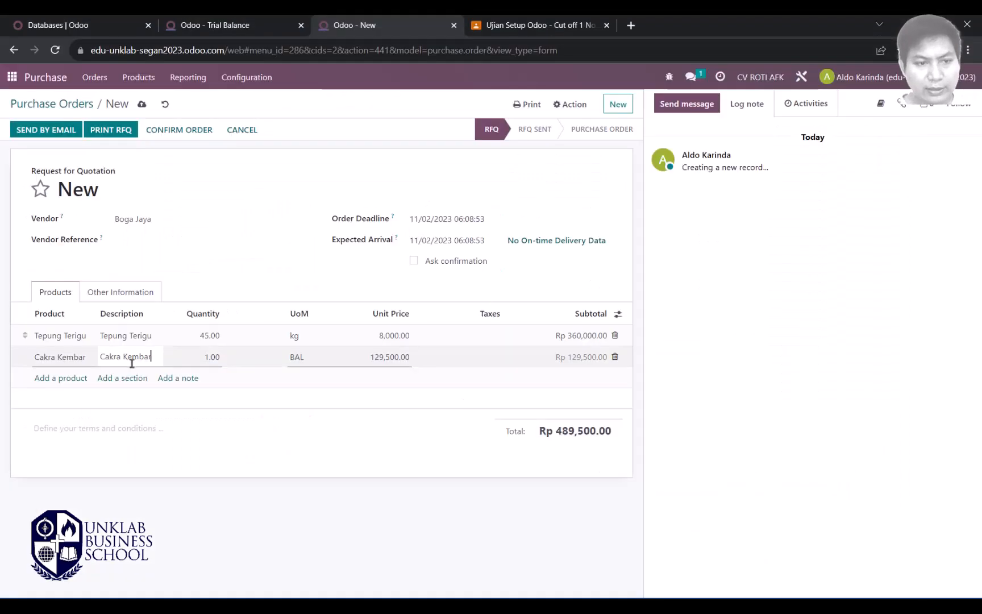
{"action": "left_click", "coordinate": [193, 366]}
{"action": "type", "text": "3"}
{"action": "key", "text": "Tab"}
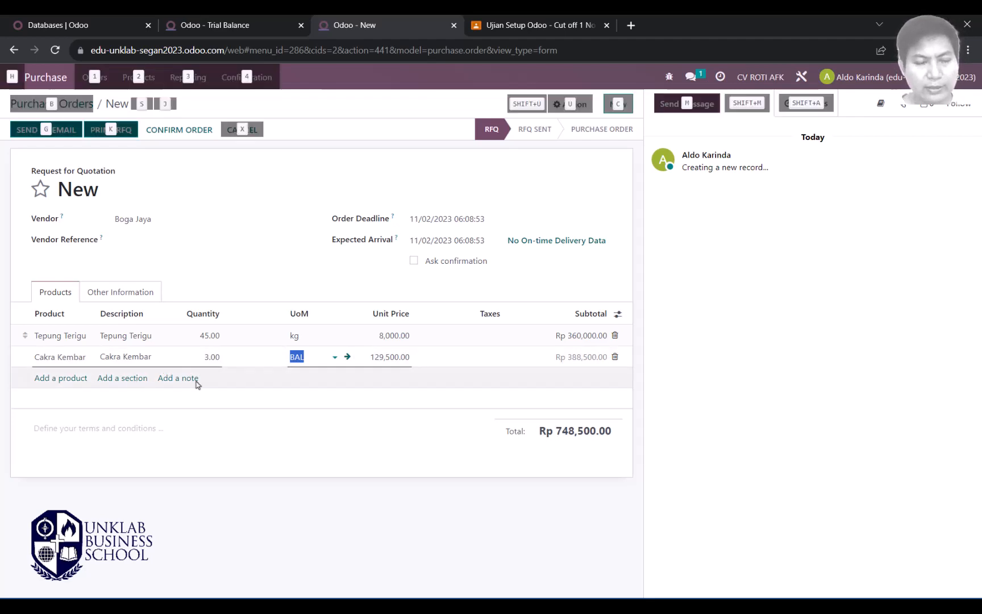
Step: Add a Gula Pasir line copied from the Word list with quantity 20
{"action": "key", "text": "alt+Tab"}
{"action": "double_click", "coordinate": [279, 287]}
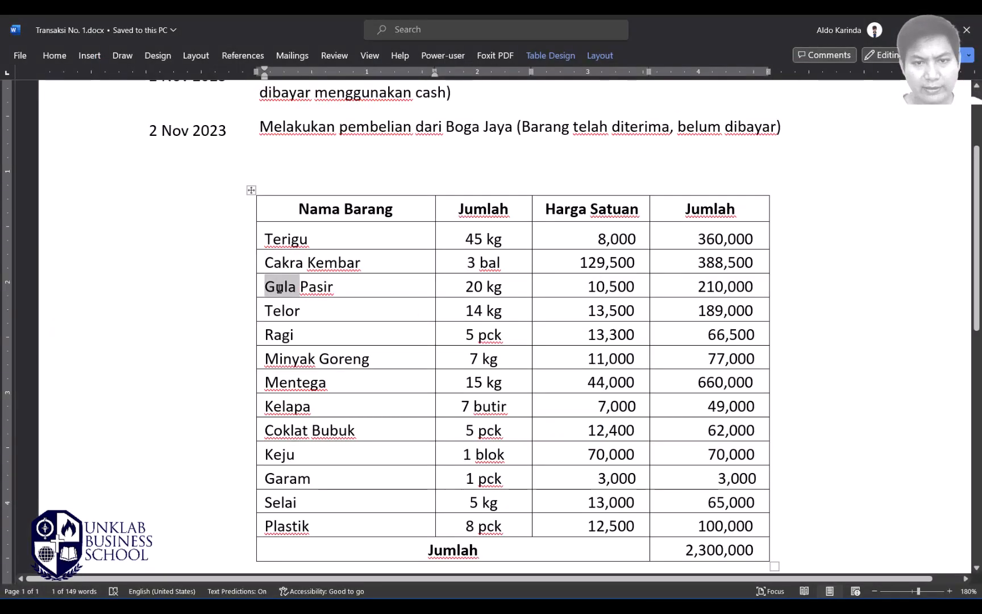
{"action": "key", "text": "alt+Tab"}
{"action": "left_click", "coordinate": [63, 399]}
{"action": "key", "text": "ctrl+v"}
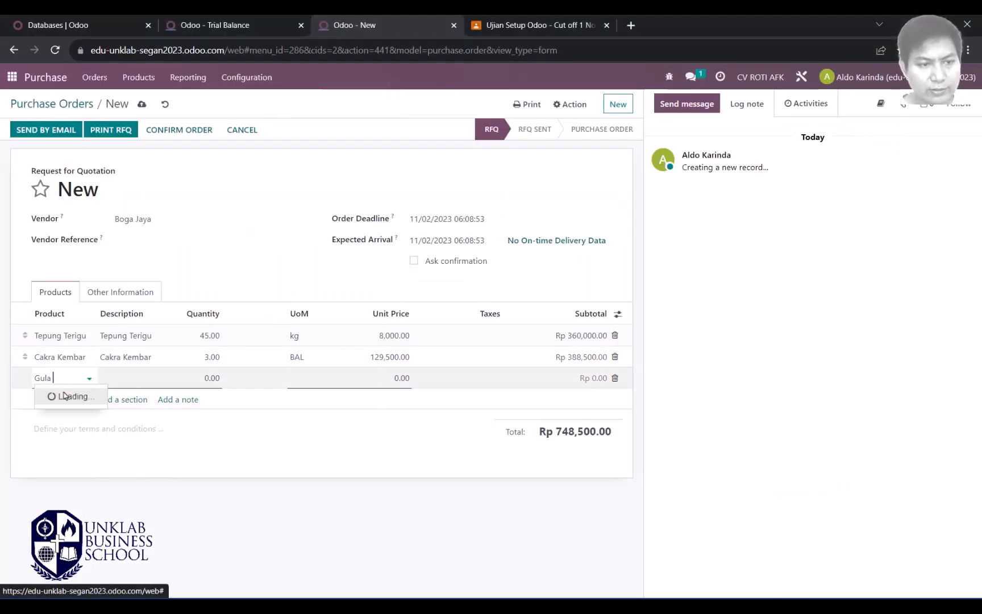
{"action": "left_click", "coordinate": [63, 397]}
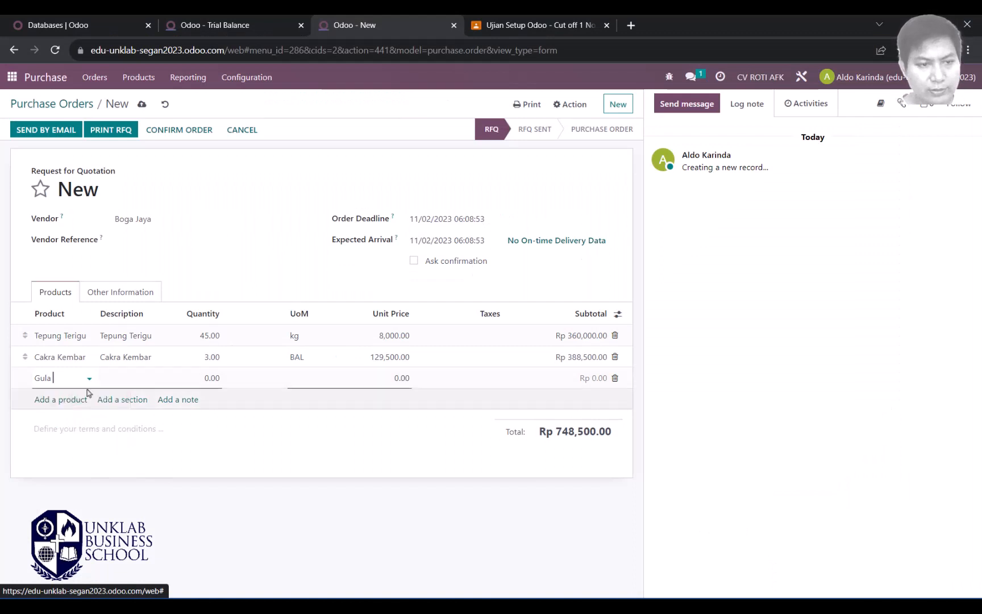
{"action": "left_click", "coordinate": [207, 378]}
{"action": "double_click", "coordinate": [208, 379]}
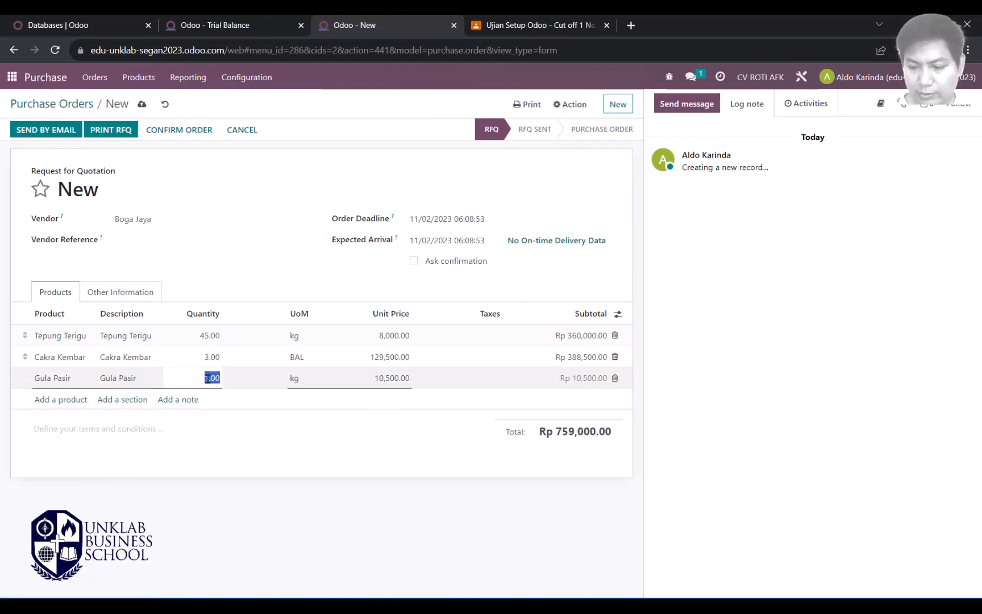
{"action": "type", "text": "20"}
{"action": "key", "text": "Tab"}
Step: Copy Telor from the Word list and start a new product line for it
{"action": "key", "text": "alt"}
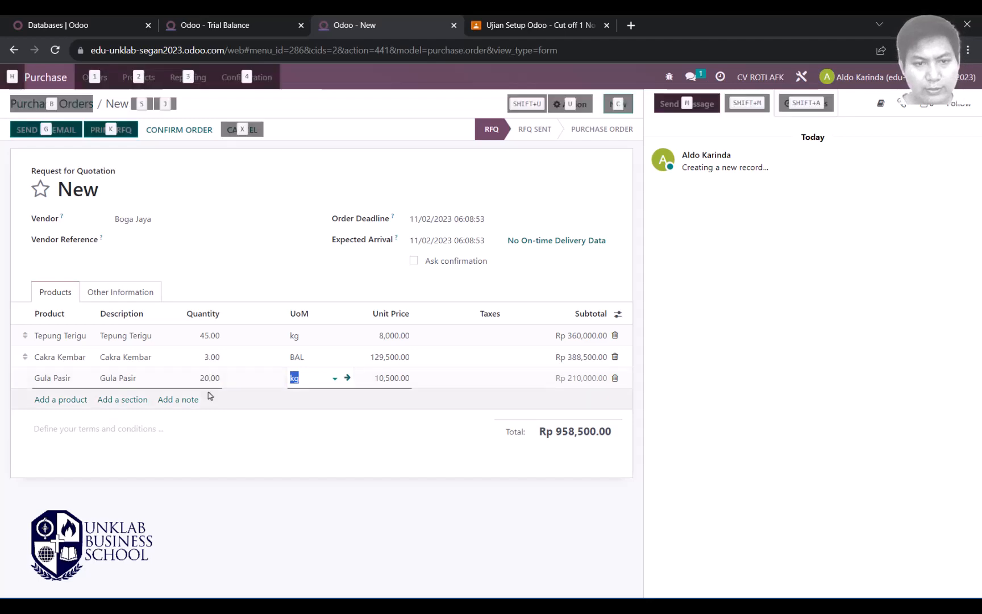
{"action": "key", "text": "alt+Tab"}
{"action": "double_click", "coordinate": [286, 312]}
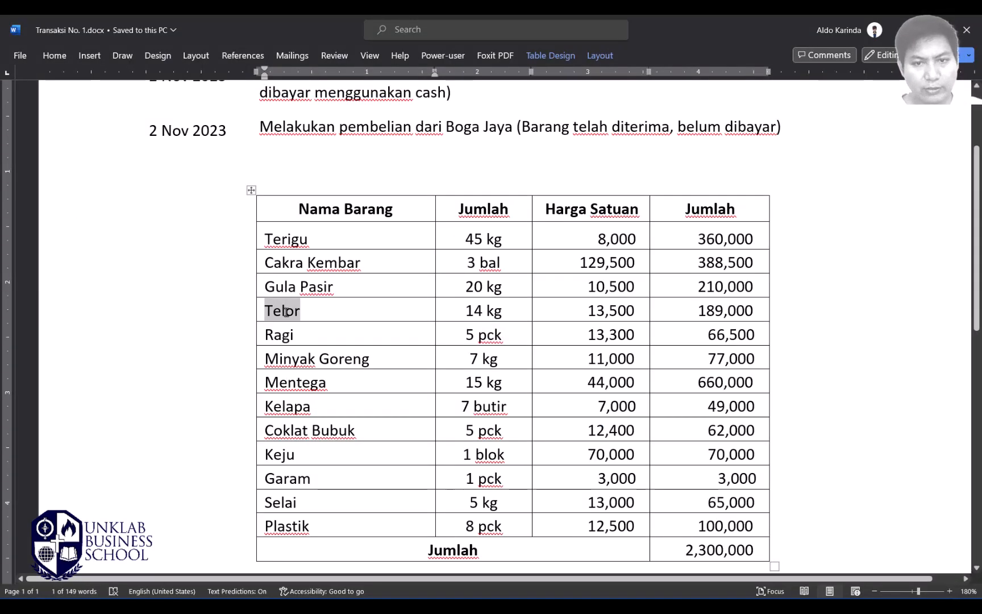
{"action": "key", "text": "alt+Tab"}
{"action": "left_click", "coordinate": [68, 400]}
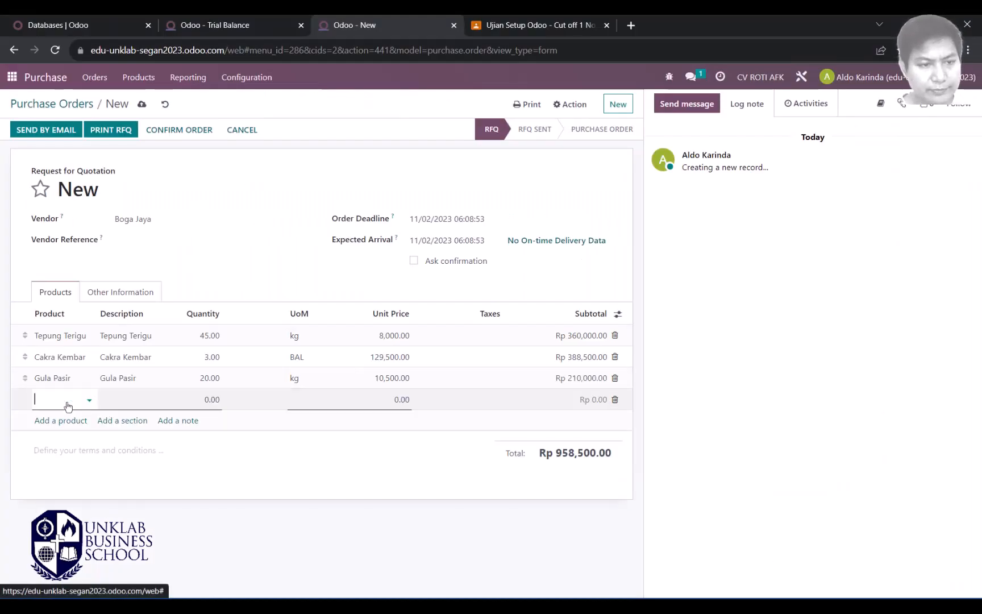
Step: Enter Telor as the line's product with quantity 14
{"action": "type", "text": "Telor"}
{"action": "key", "text": "Tab"}
{"action": "left_click", "coordinate": [209, 401]}
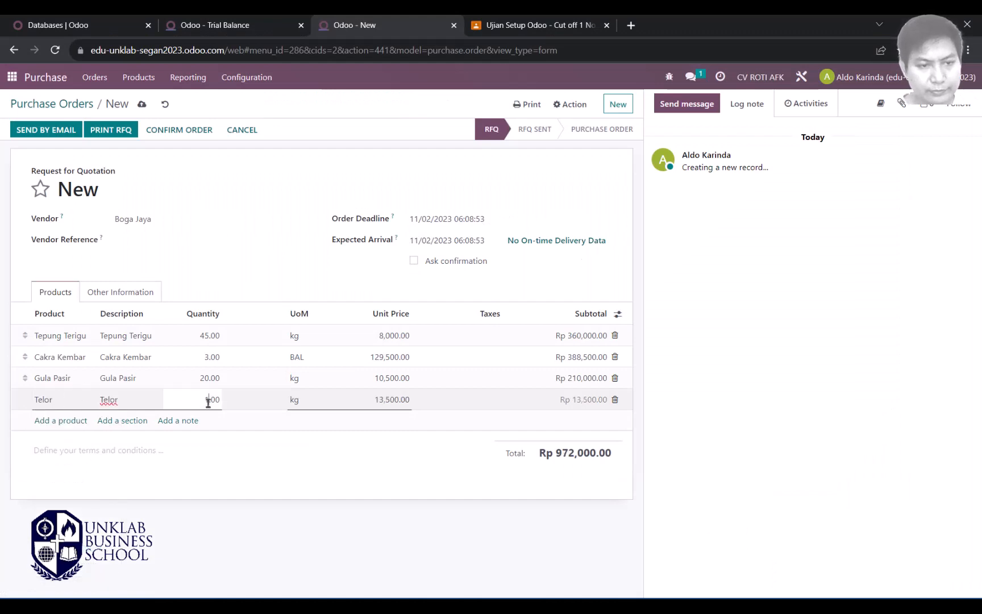
{"action": "type", "text": "14"}
{"action": "key", "text": "Tab"}
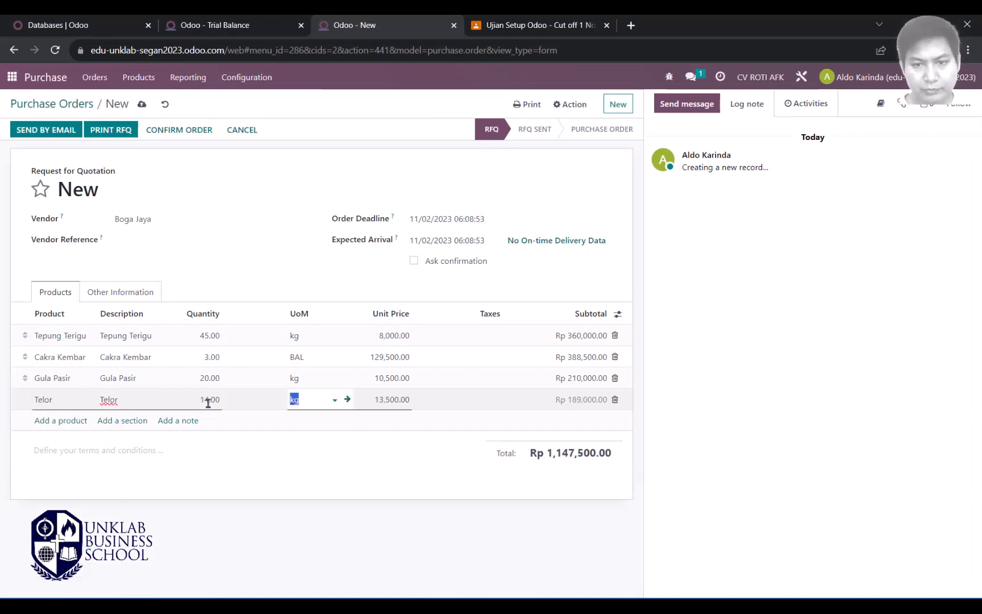
Step: Add a Ragi line copied from the Word list with quantity 5
{"action": "key", "text": "alt+Tab"}
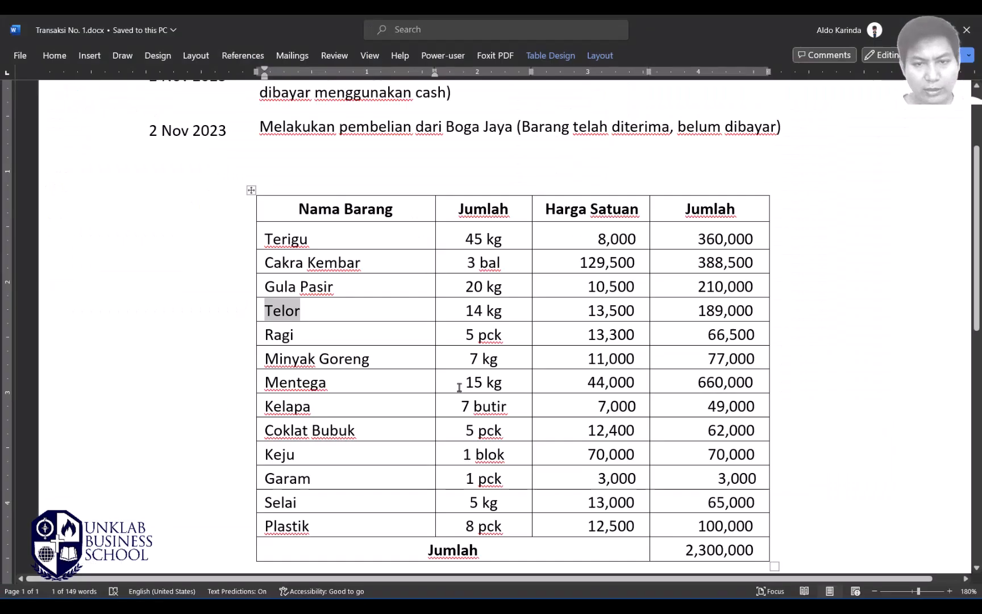
{"action": "double_click", "coordinate": [282, 336]}
{"action": "key", "text": "ctrl+c"}
{"action": "key", "text": "alt+Tab"}
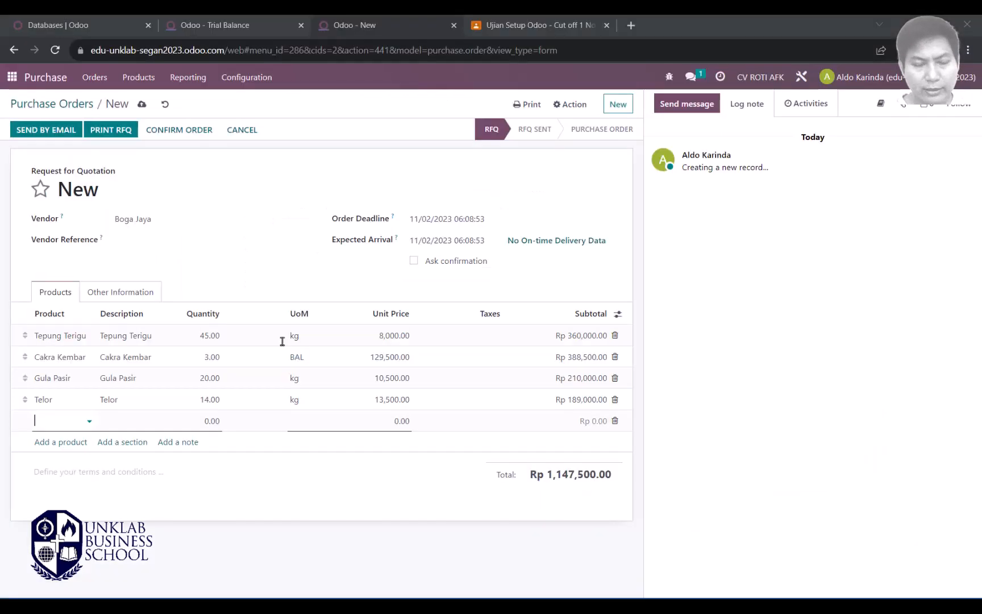
{"action": "key", "text": "ctrl+v"}
{"action": "key", "text": "Tab"}
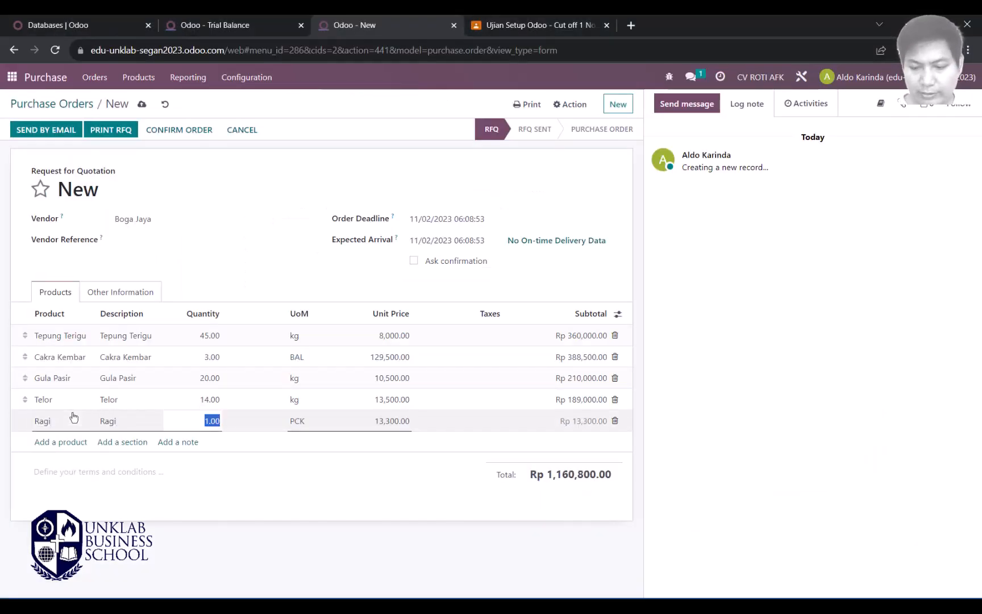
{"action": "type", "text": "5"}
{"action": "key", "text": "Tab"}
Step: Add a Minyak Goreng line with quantity 7, correcting the mistyped 1.01
{"action": "key", "text": "alt+Tab"}
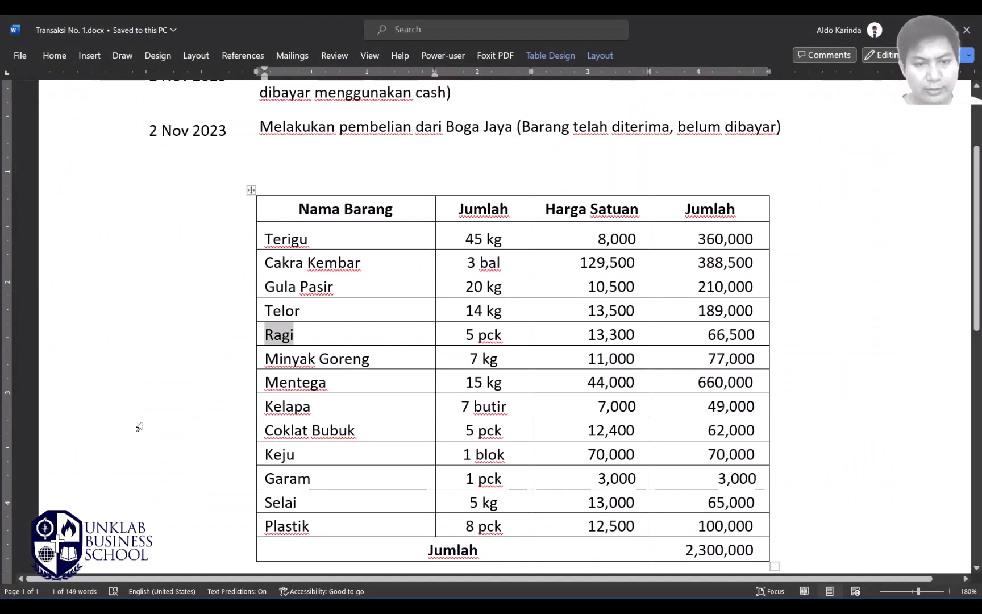
{"action": "double_click", "coordinate": [289, 359]}
{"action": "key", "text": "ctrl+c"}
{"action": "key", "text": "alt+Tab"}
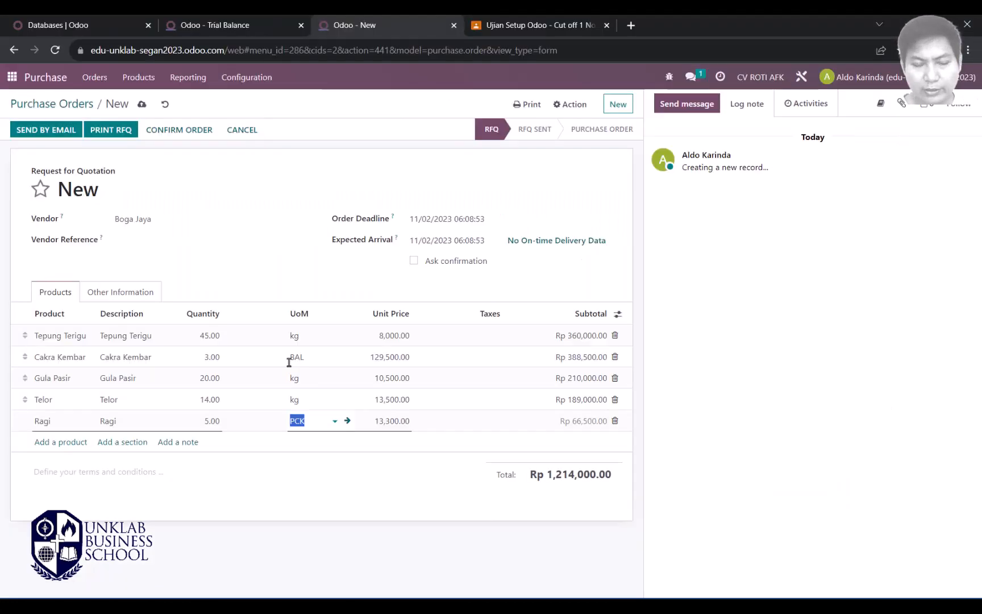
{"action": "left_click", "coordinate": [56, 443]}
{"action": "key", "text": "ctrl+v"}
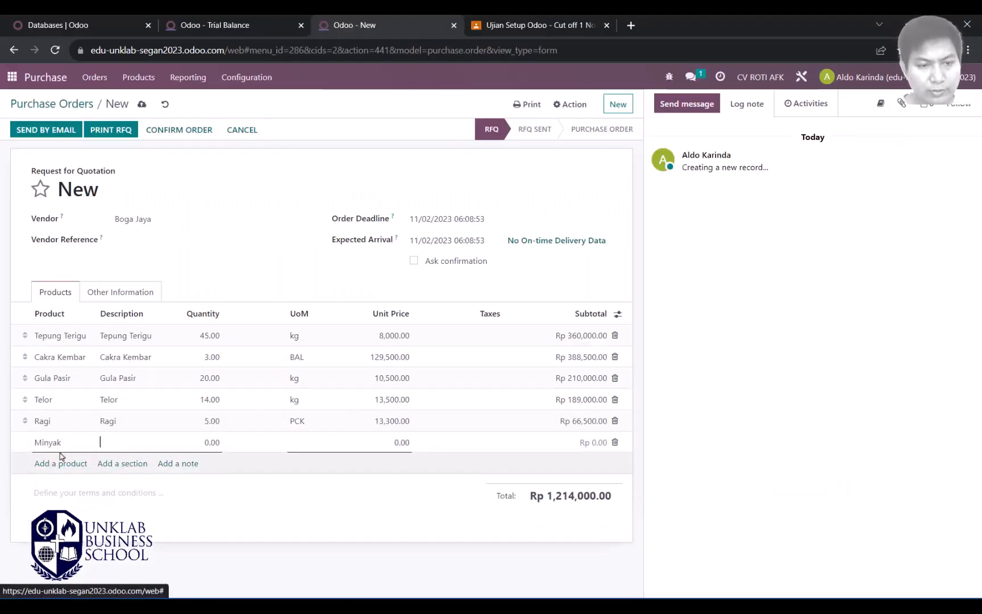
{"action": "key", "text": "Tab"}
{"action": "type", "text": "1.01"}
{"action": "key", "text": "Tab"}
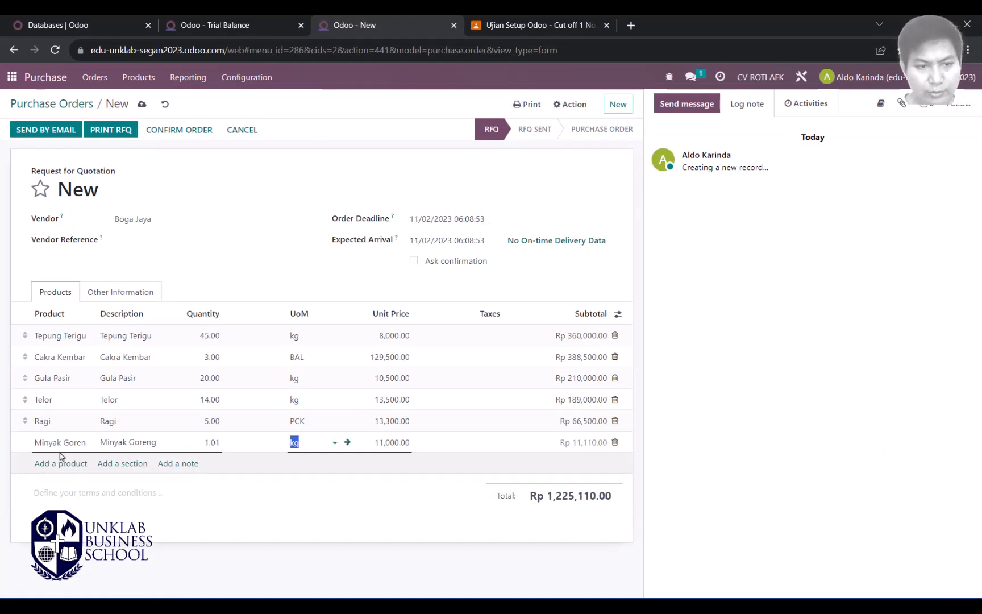
{"action": "left_click_drag", "start_coordinate": [207, 442], "coordinate": [236, 446]}
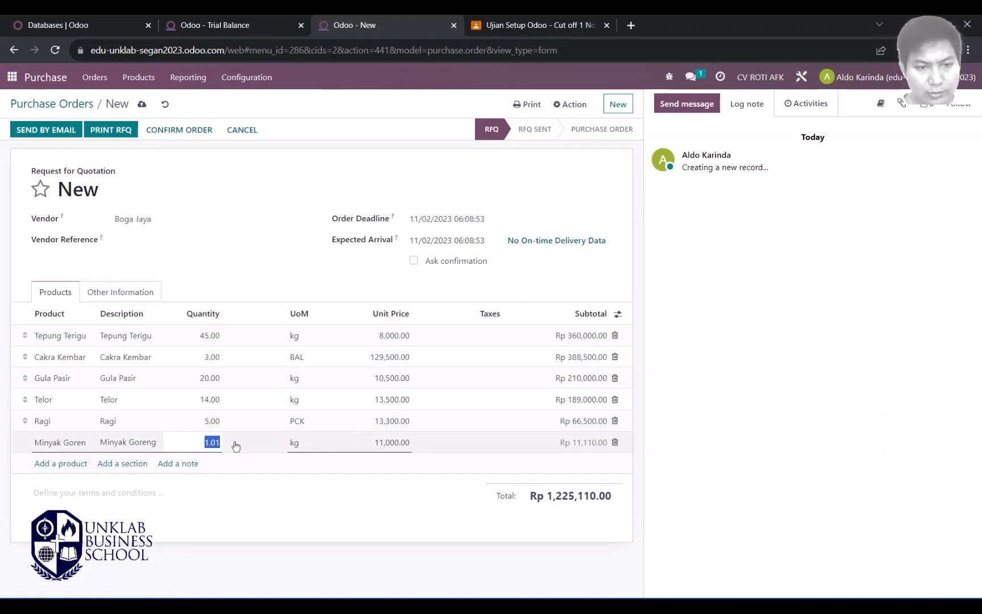
{"action": "type", "text": "7"}
{"action": "key", "text": "Tab"}
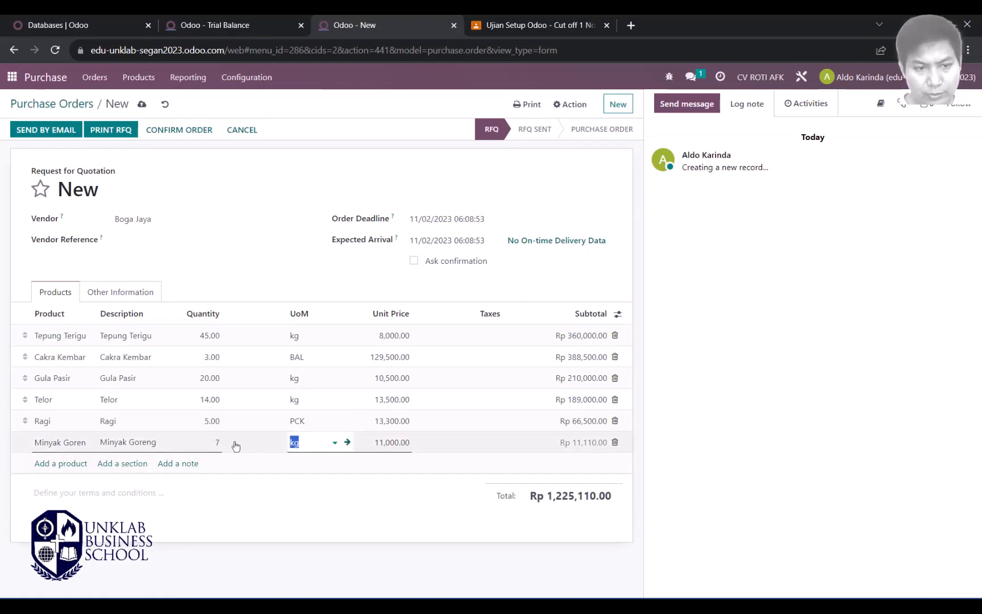
Step: Add a Mentega line, reselecting the product from suggestions, with quantity 15
{"action": "left_click", "coordinate": [62, 464]}
{"action": "key", "text": "alt+Tab"}
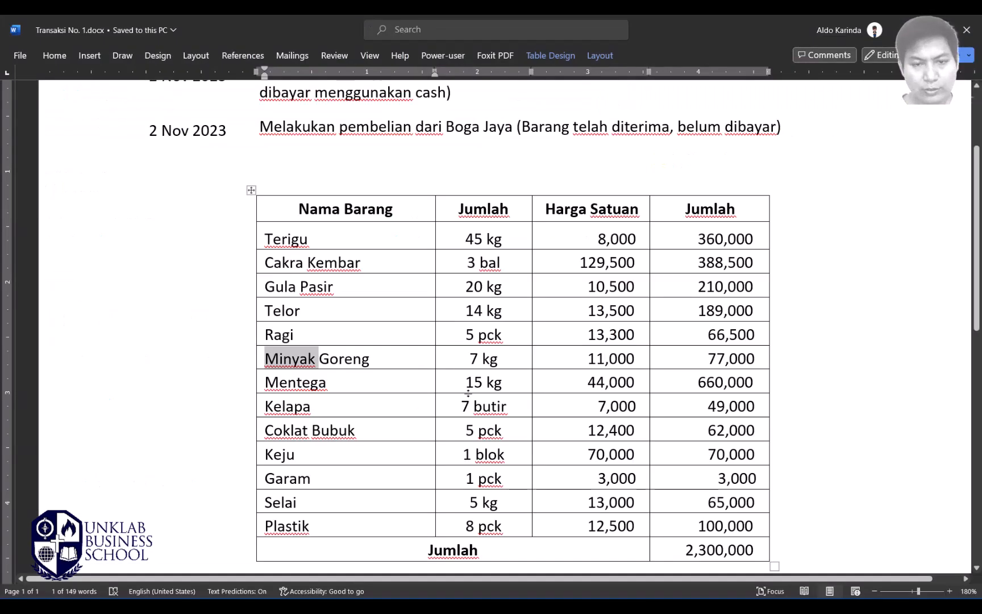
{"action": "double_click", "coordinate": [298, 384]}
{"action": "key", "text": "ctrl+c"}
{"action": "key", "text": "alt+Tab"}
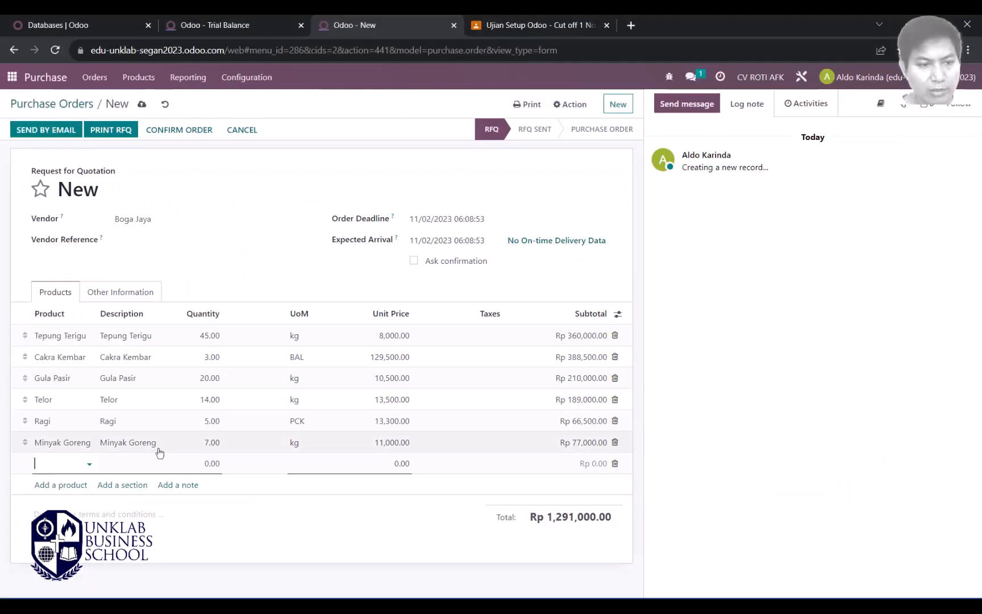
{"action": "key", "text": "ctrl+v"}
{"action": "key", "text": "Tab"}
{"action": "left_click", "coordinate": [212, 463]}
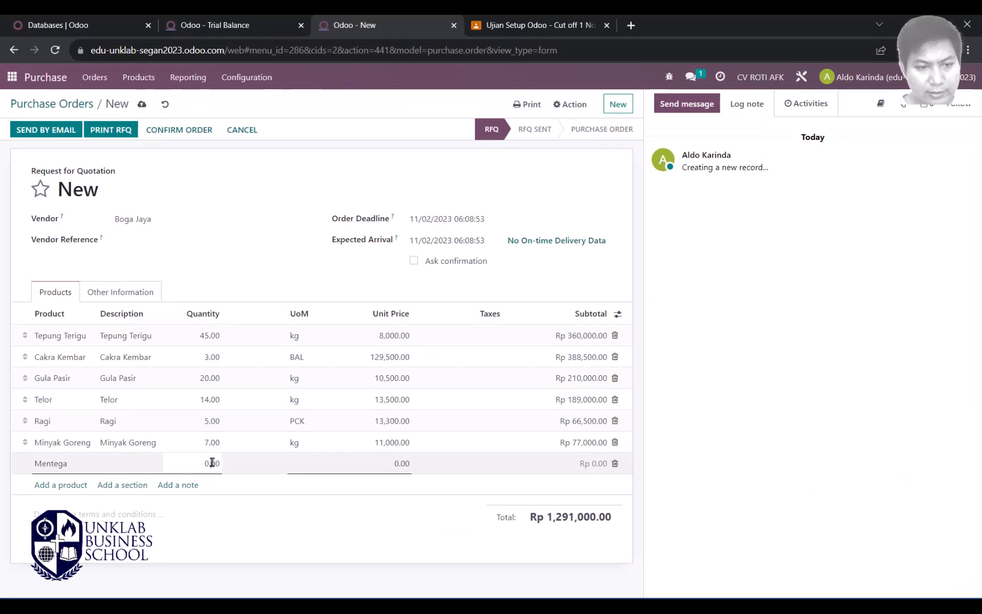
{"action": "left_click_drag", "start_coordinate": [202, 463], "coordinate": [234, 469]}
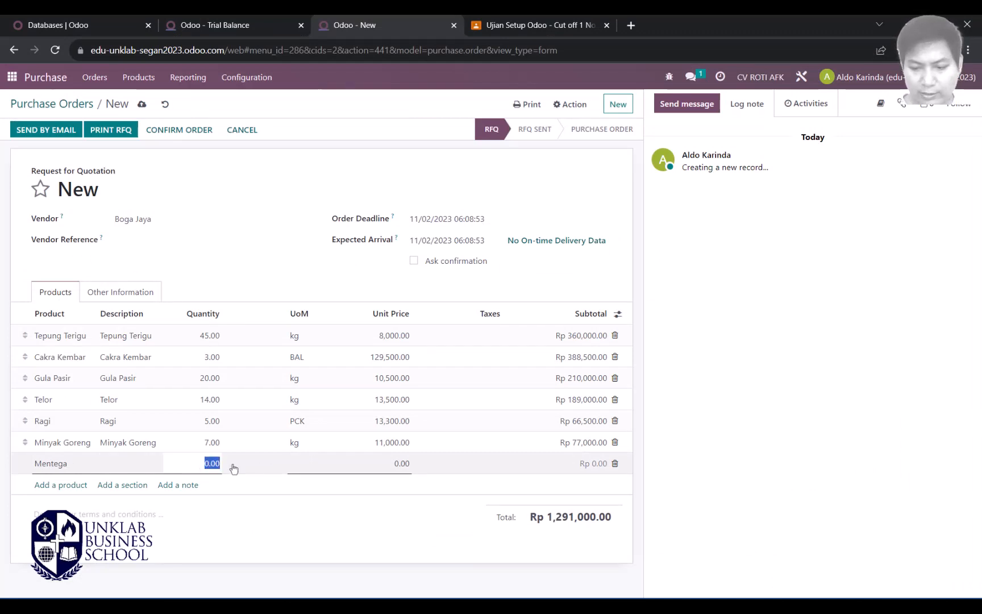
{"action": "type", "text": "15"}
{"action": "key", "text": "Tab"}
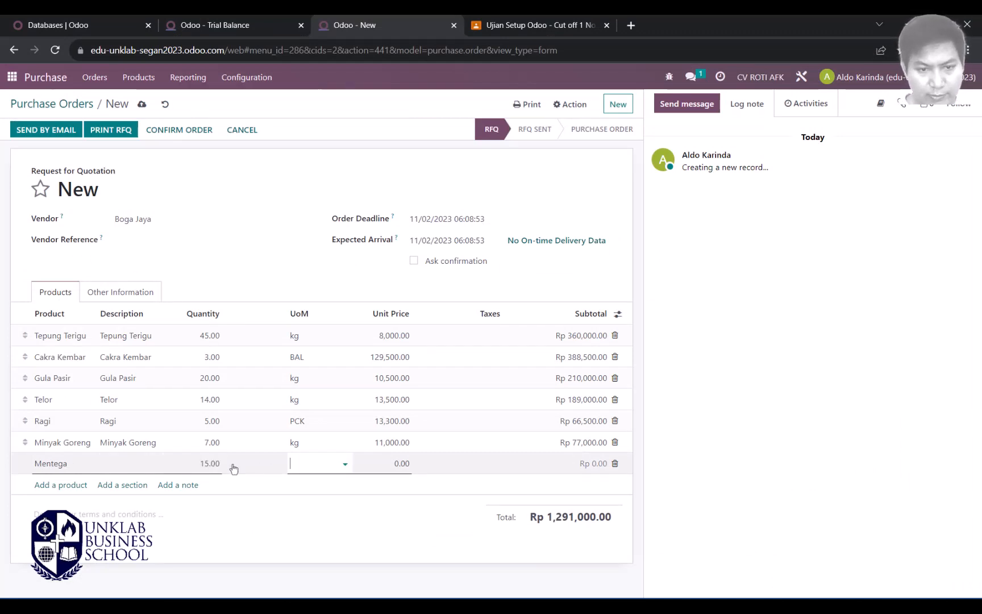
{"action": "left_click", "coordinate": [344, 464]}
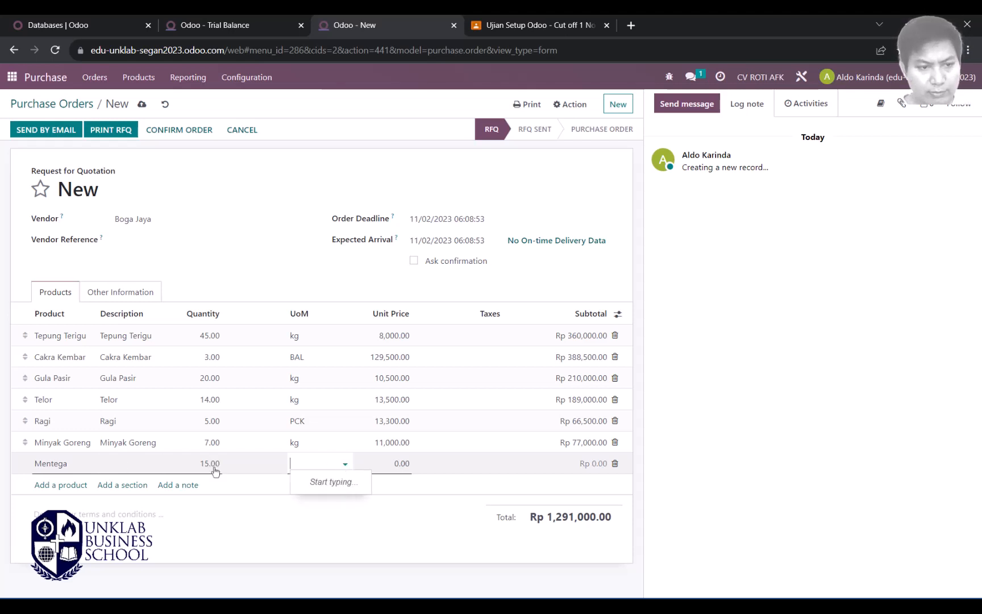
{"action": "left_click", "coordinate": [67, 465]}
{"action": "left_click", "coordinate": [72, 484]}
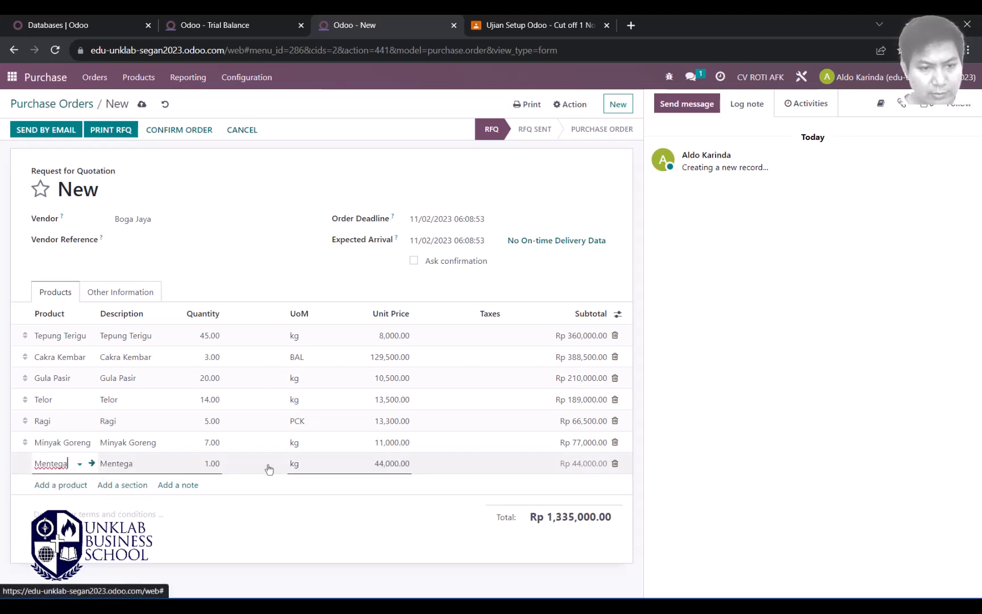
{"action": "left_click", "coordinate": [205, 466]}
{"action": "type", "text": "15"}
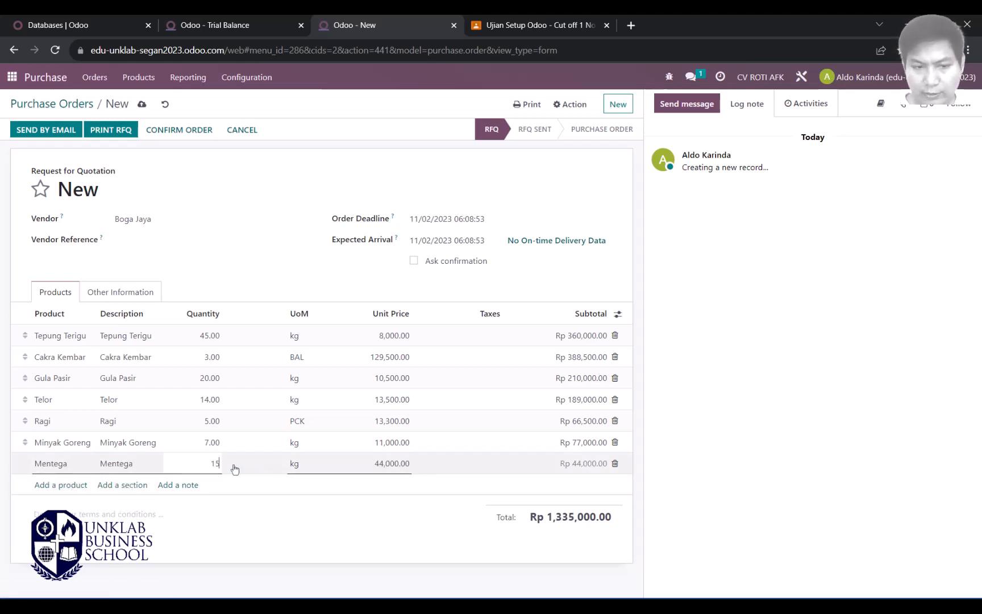
{"action": "key", "text": "Tab"}
Step: Add a Kelapa line copied from the Word list with quantity 7
{"action": "key", "text": "alt+Tab"}
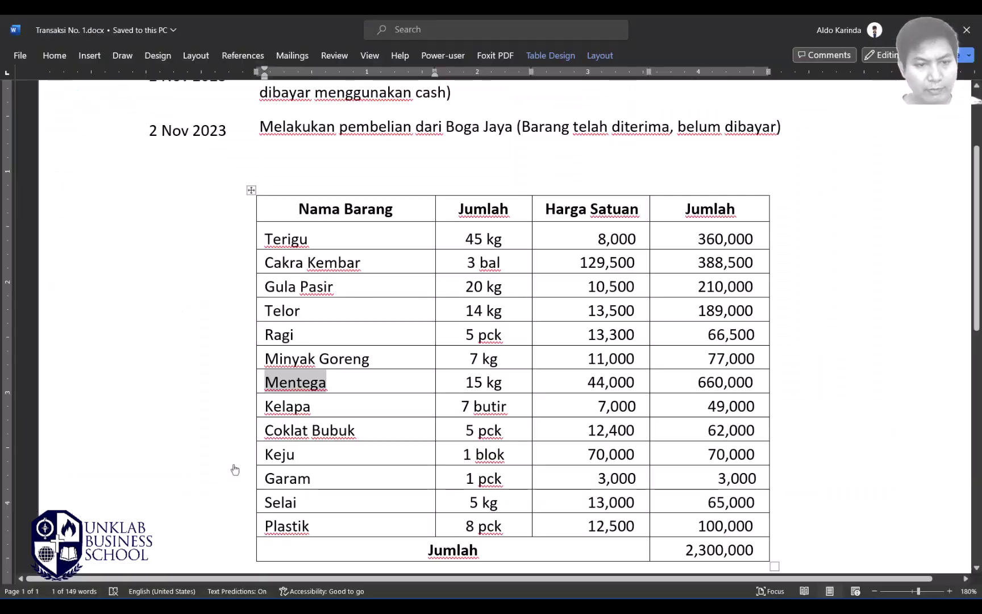
{"action": "double_click", "coordinate": [293, 408]}
{"action": "key", "text": "alt+Tab"}
{"action": "left_click", "coordinate": [54, 492]}
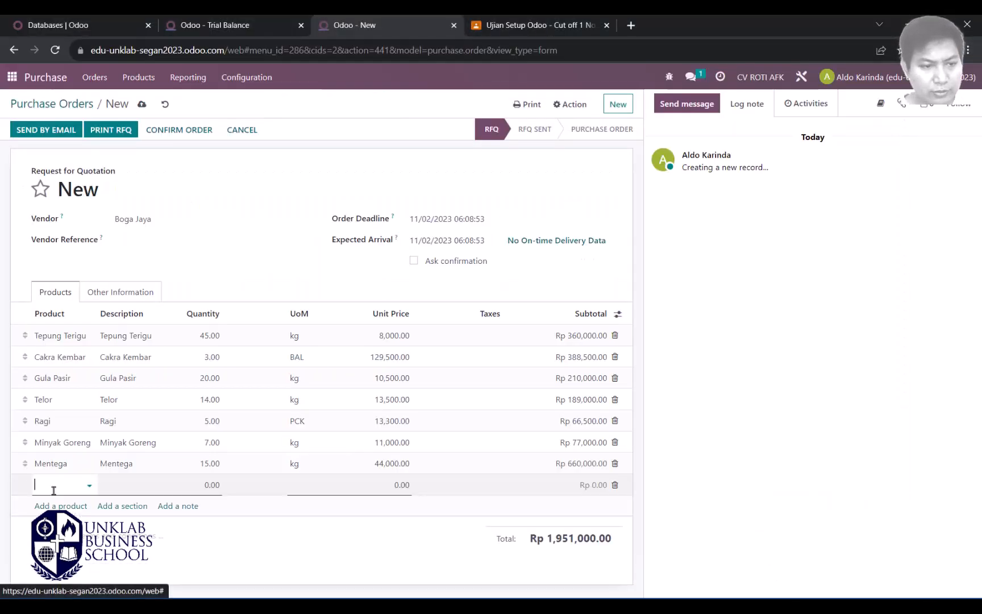
{"action": "key", "text": "ctrl+v"}
{"action": "left_click", "coordinate": [71, 505]}
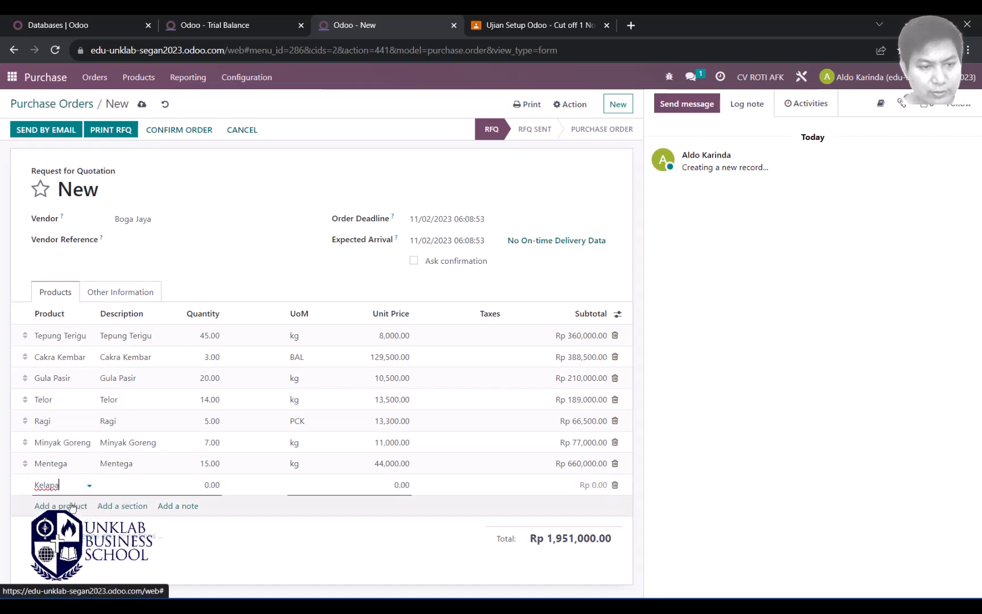
{"action": "left_click", "coordinate": [202, 485]}
{"action": "left_click_drag", "start_coordinate": [201, 485], "coordinate": [232, 490]}
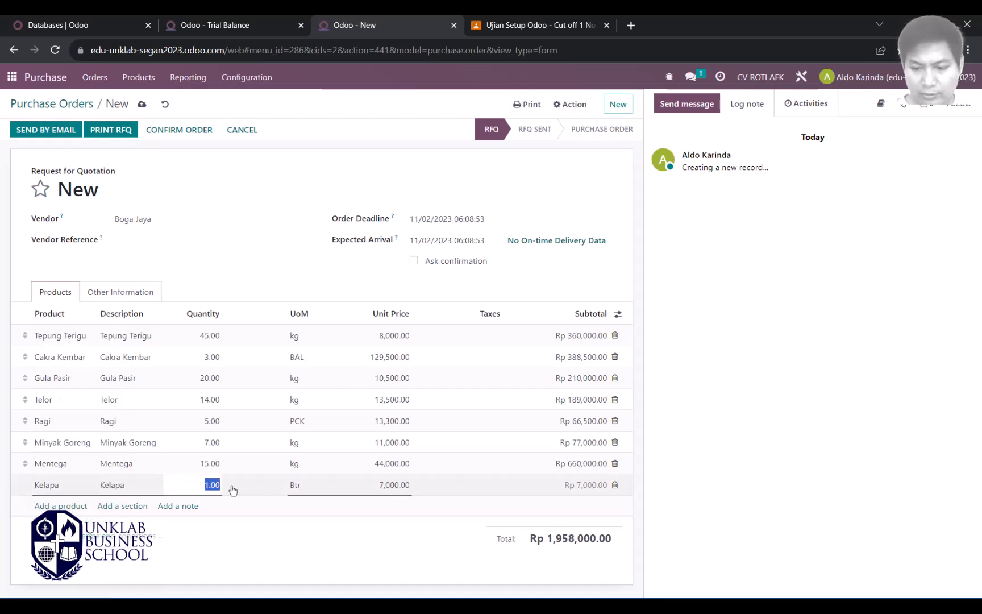
{"action": "key", "text": "Tab"}
Step: Add a Coklat Bubuk line copied from the Word list with quantity 5
{"action": "key", "text": "alt+Tab"}
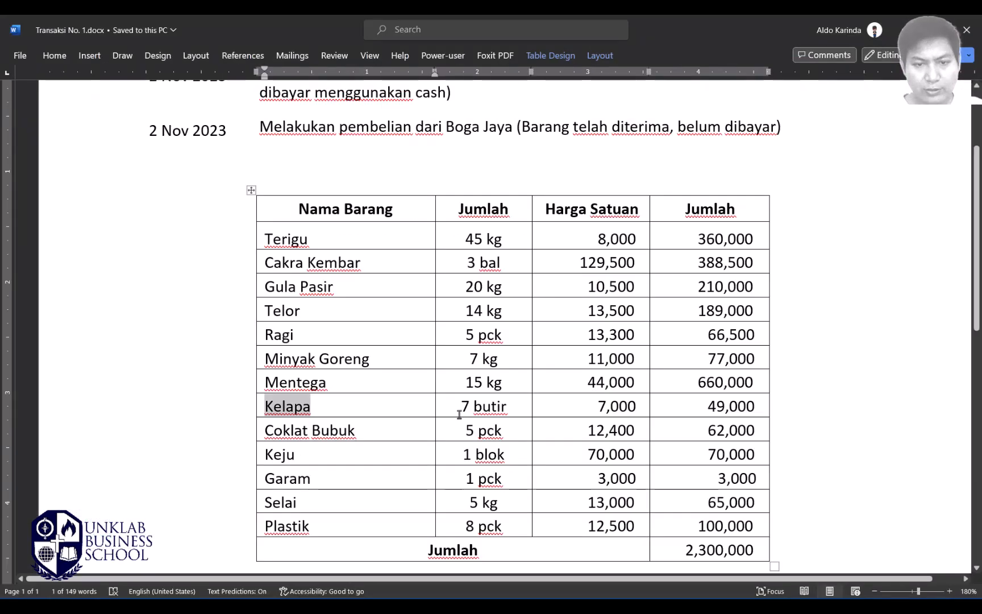
{"action": "double_click", "coordinate": [296, 428]}
{"action": "key", "text": "ctrl+c"}
{"action": "key", "text": "alt+Tab"}
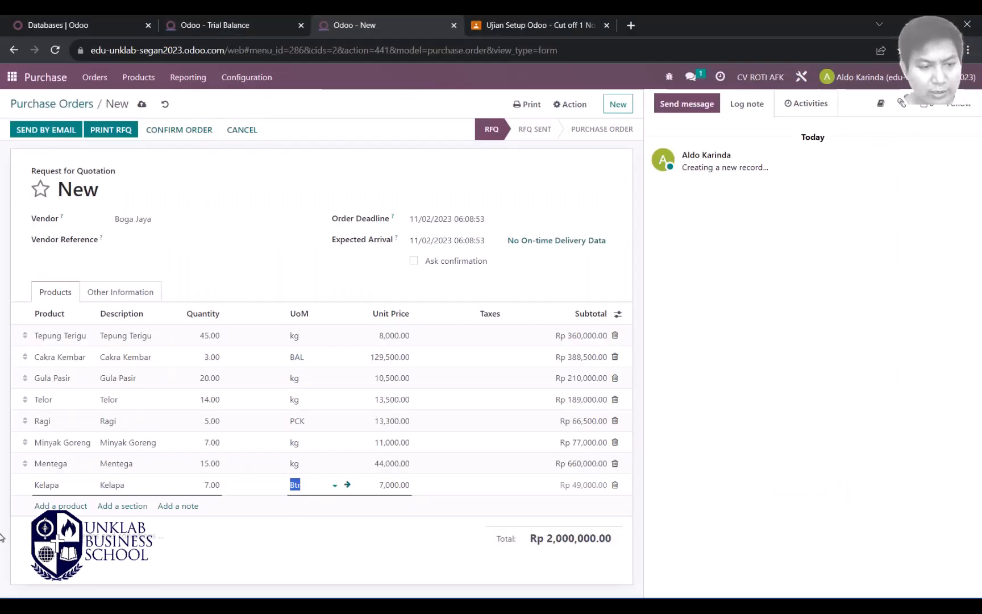
{"action": "left_click", "coordinate": [49, 506]}
{"action": "key", "text": "ctrl+v"}
{"action": "key", "text": "Return"}
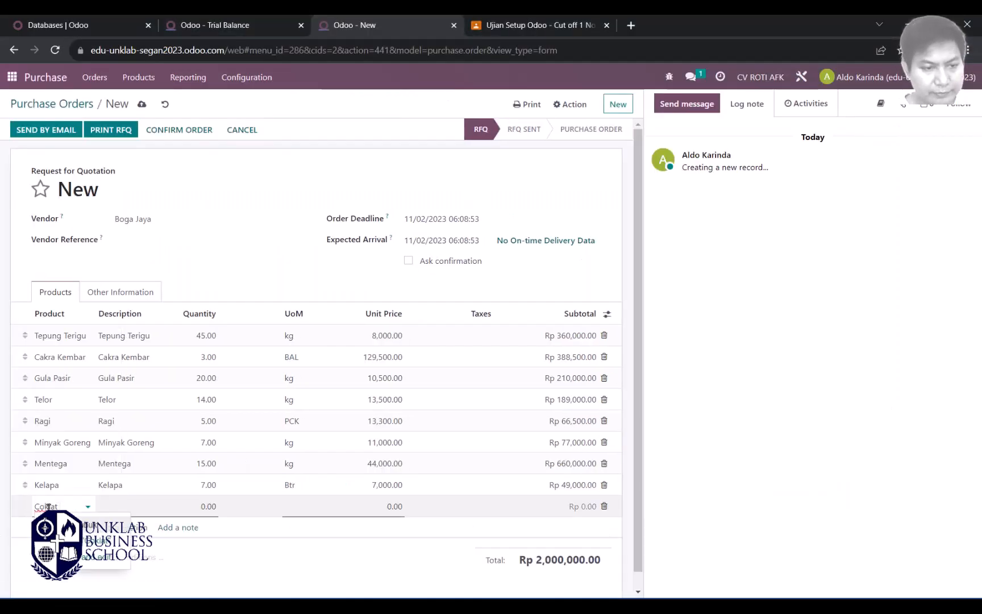
{"action": "left_click_drag", "start_coordinate": [196, 508], "coordinate": [222, 511]}
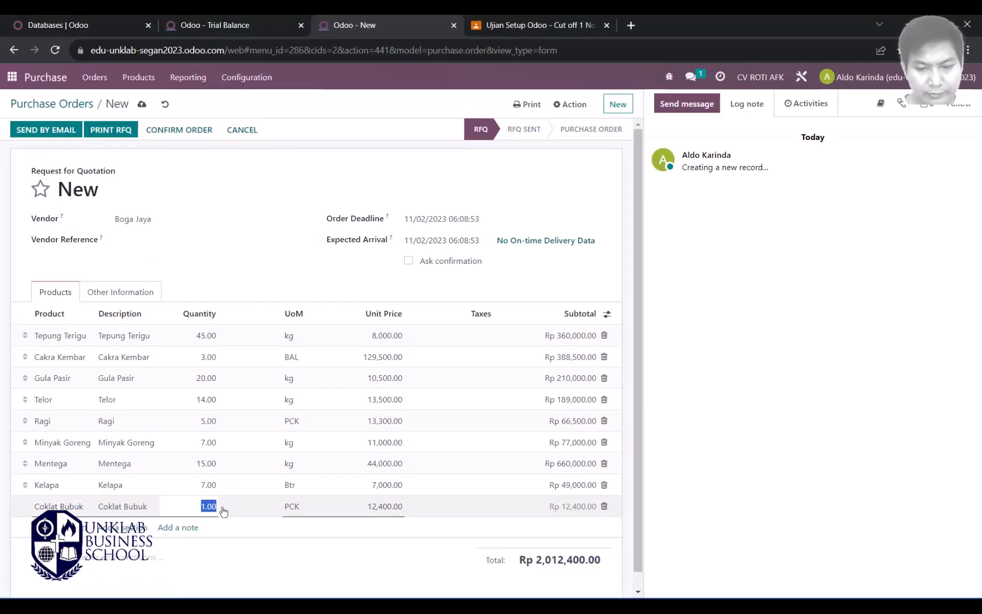
{"action": "type", "text": "5"}
{"action": "key", "text": "Tab"}
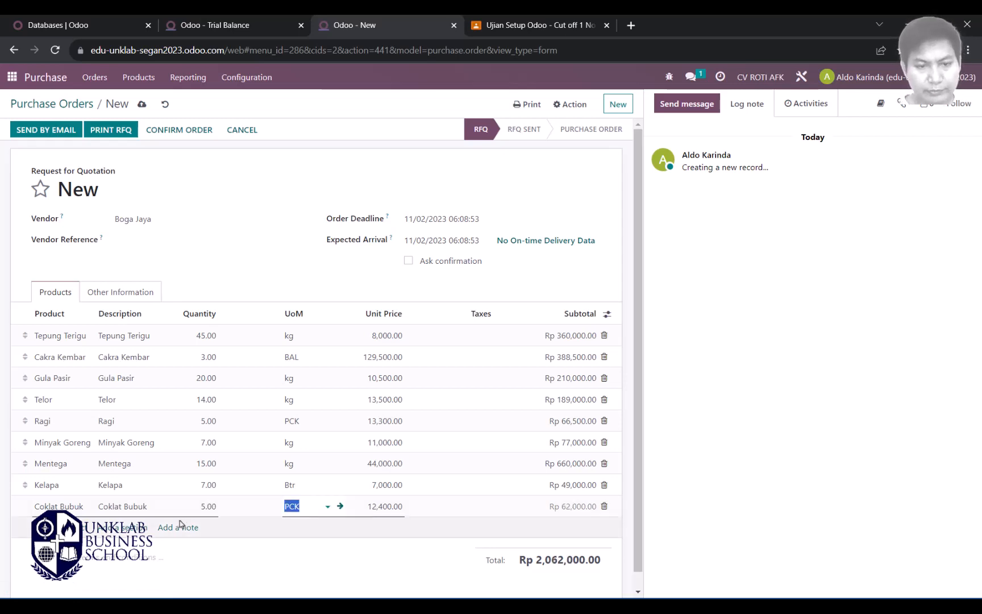
Step: Add a Keju line with quantity 1, checking it against the Word list
{"action": "key", "text": "alt+Tab"}
{"action": "double_click", "coordinate": [279, 455]}
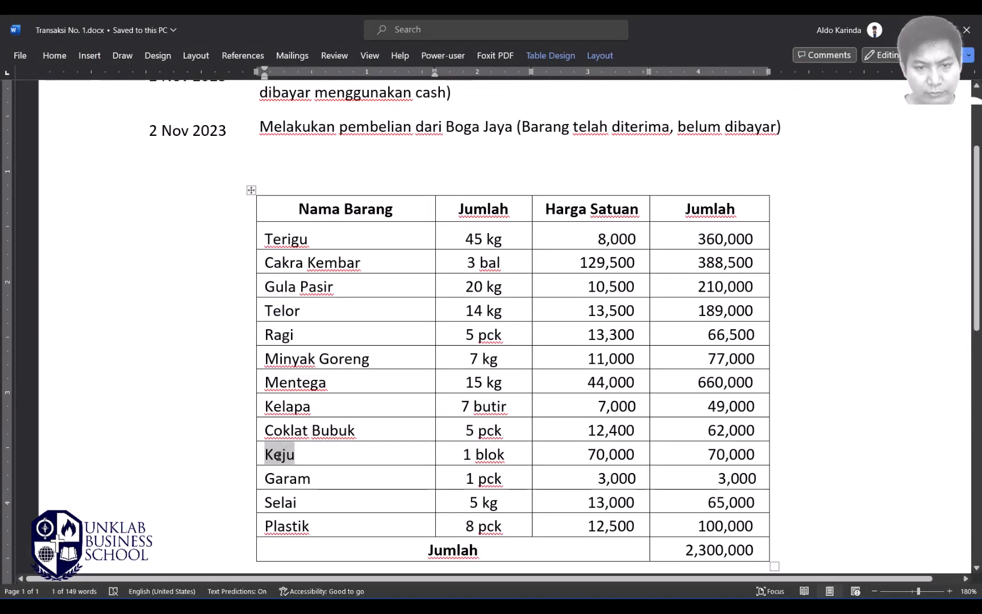
{"action": "key", "text": "alt+Tab"}
{"action": "left_click", "coordinate": [62, 528]}
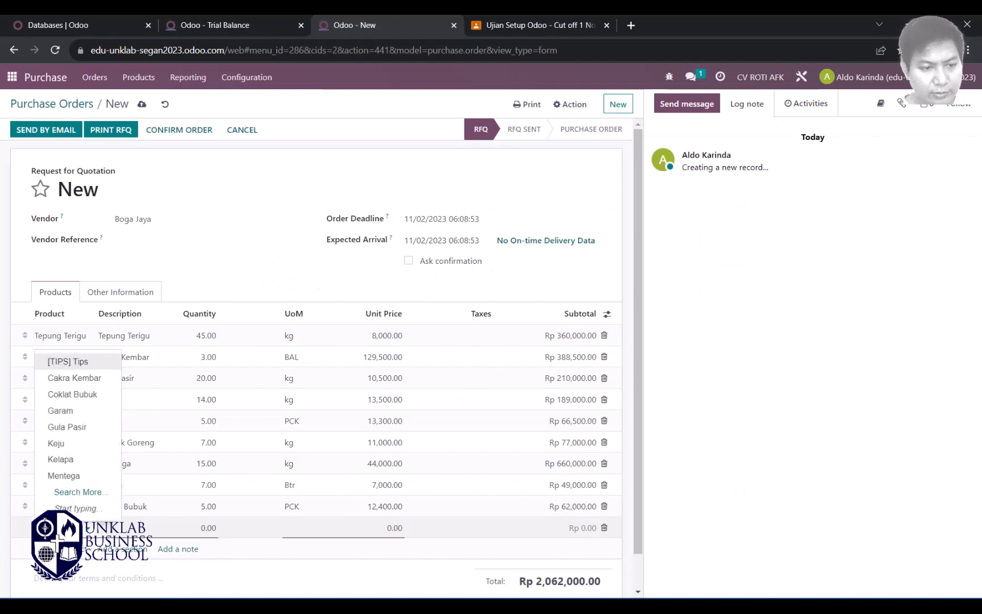
{"action": "left_click", "coordinate": [197, 529]}
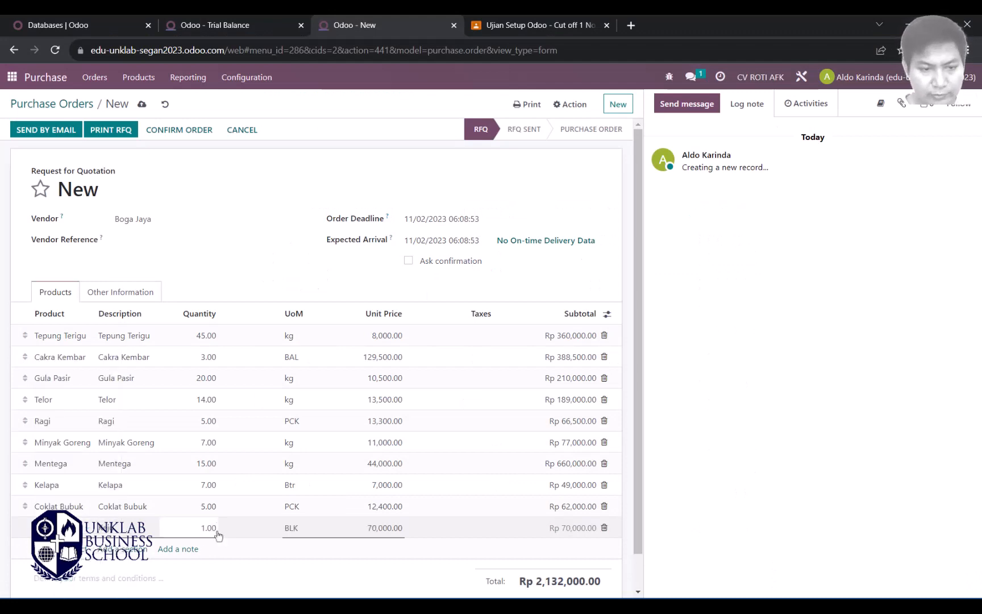
{"action": "left_click_drag", "start_coordinate": [197, 528], "coordinate": [218, 533]}
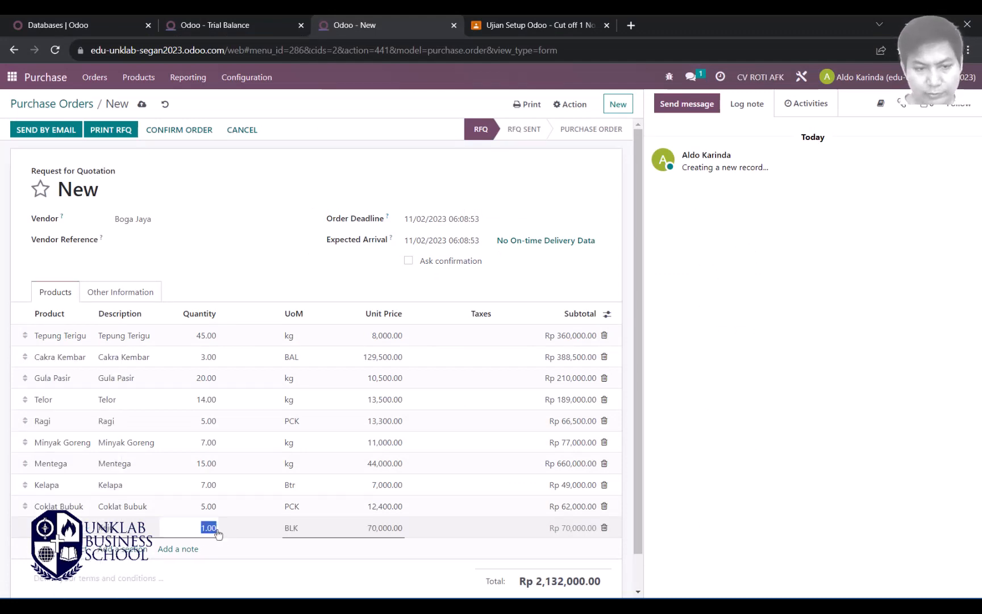
{"action": "key", "text": "alt+Tab"}
{"action": "key", "text": "alt+Tab"}
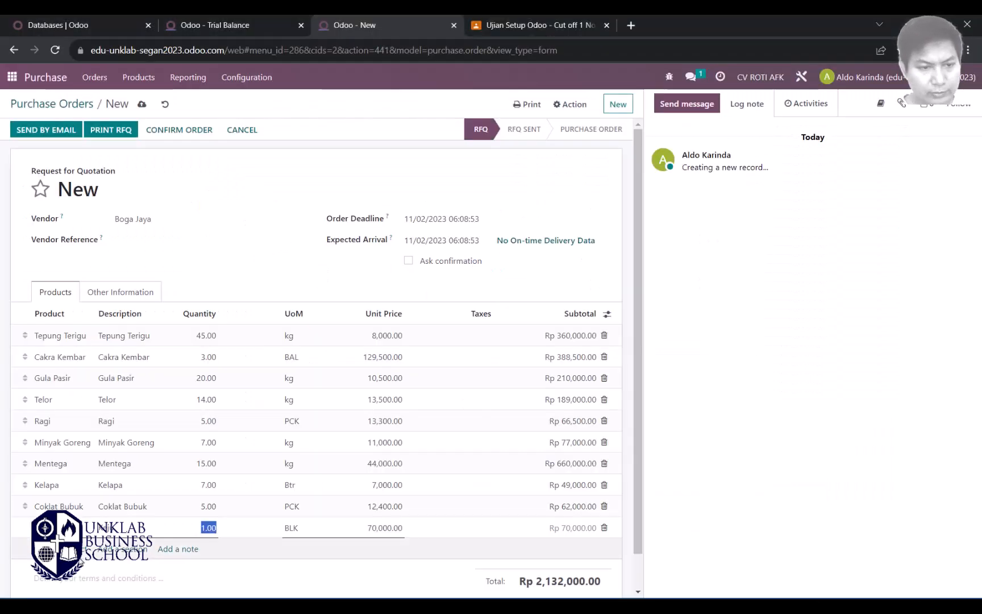
{"action": "key", "text": "alt+Tab"}
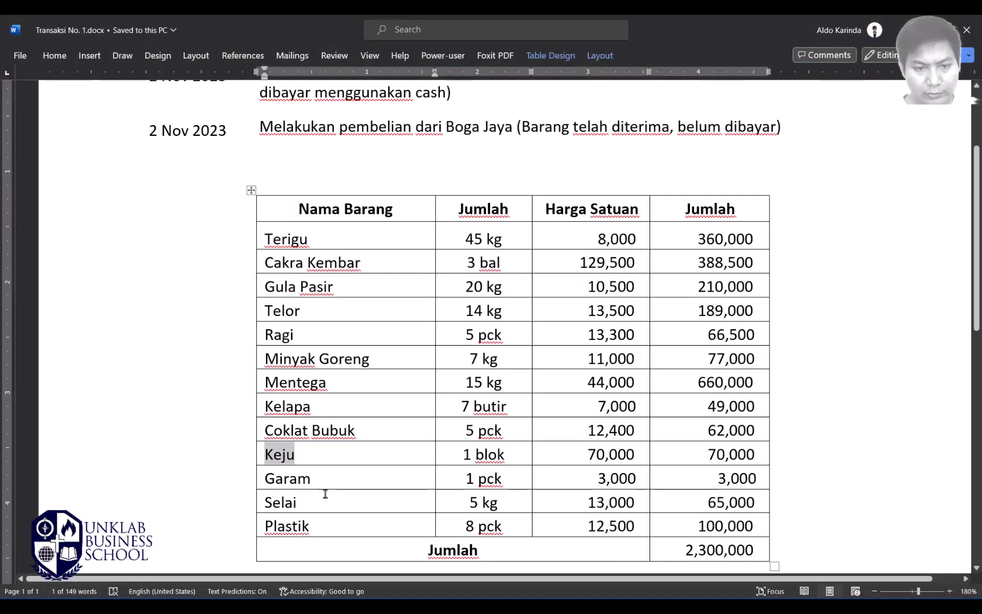
{"action": "double_click", "coordinate": [285, 479]}
{"action": "key", "text": "alt+Tab"}
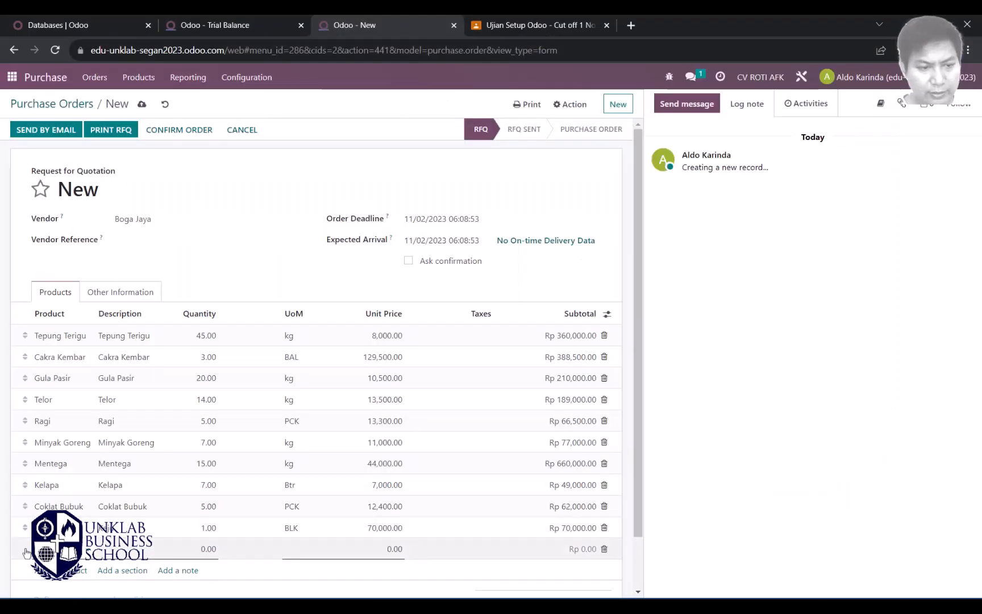
Step: Add Garam (quantity 1) and Selai (quantity 5) lines from the Word list
{"action": "left_click", "coordinate": [56, 550]}
{"action": "key", "text": "ctrl+v"}
{"action": "key", "text": "Tab"}
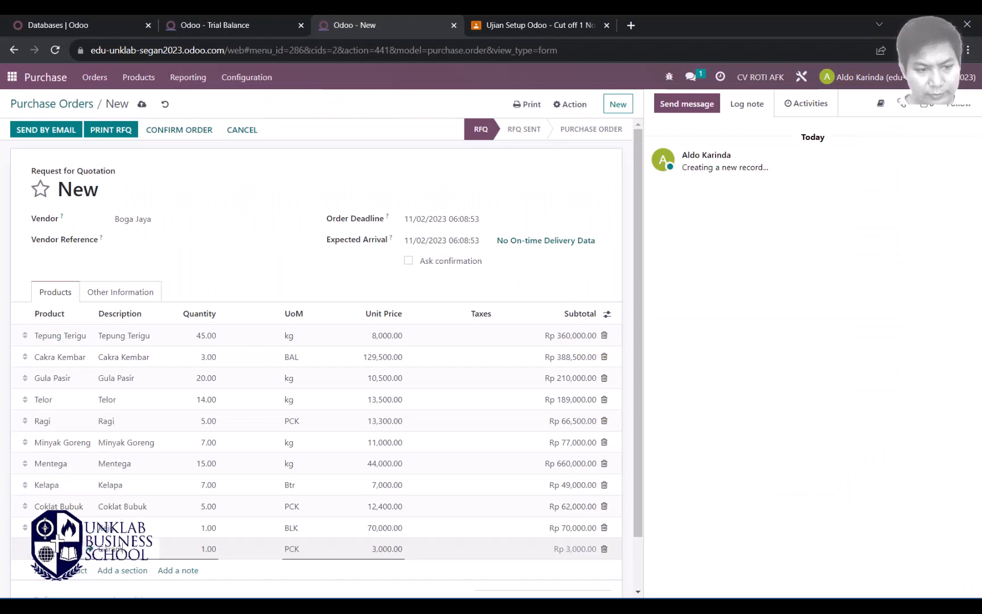
{"action": "key", "text": "alt+Tab"}
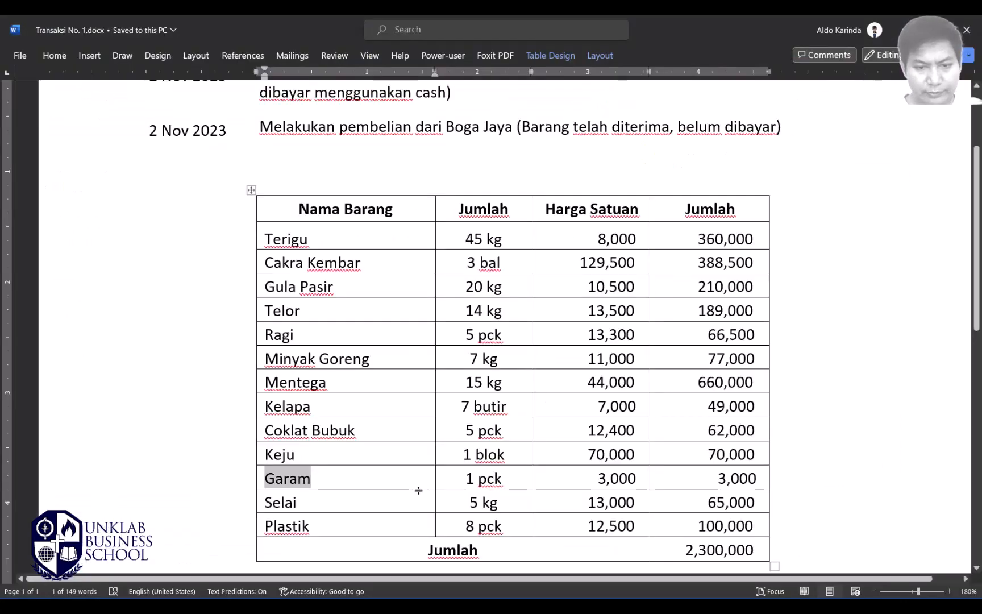
{"action": "double_click", "coordinate": [281, 502]}
{"action": "key", "text": "ctrl+c"}
{"action": "key", "text": "alt+Tab"}
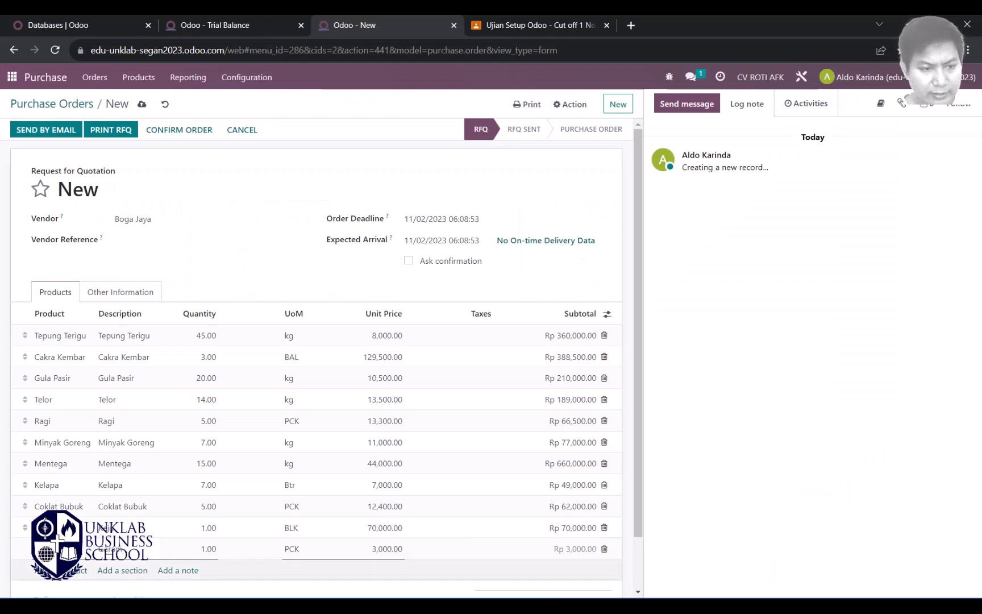
{"action": "left_click", "coordinate": [57, 571]}
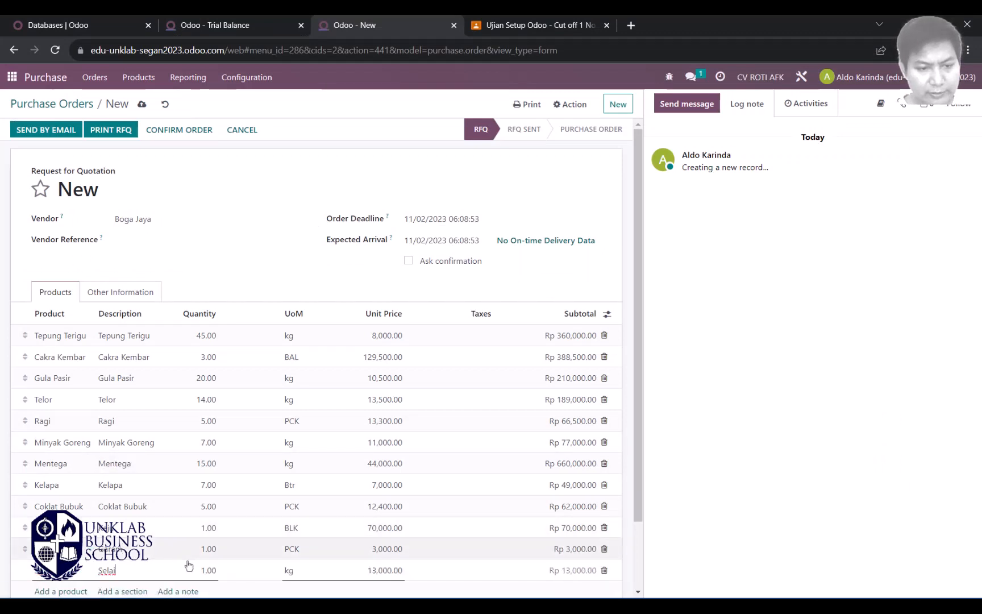
{"action": "double_click", "coordinate": [208, 572]}
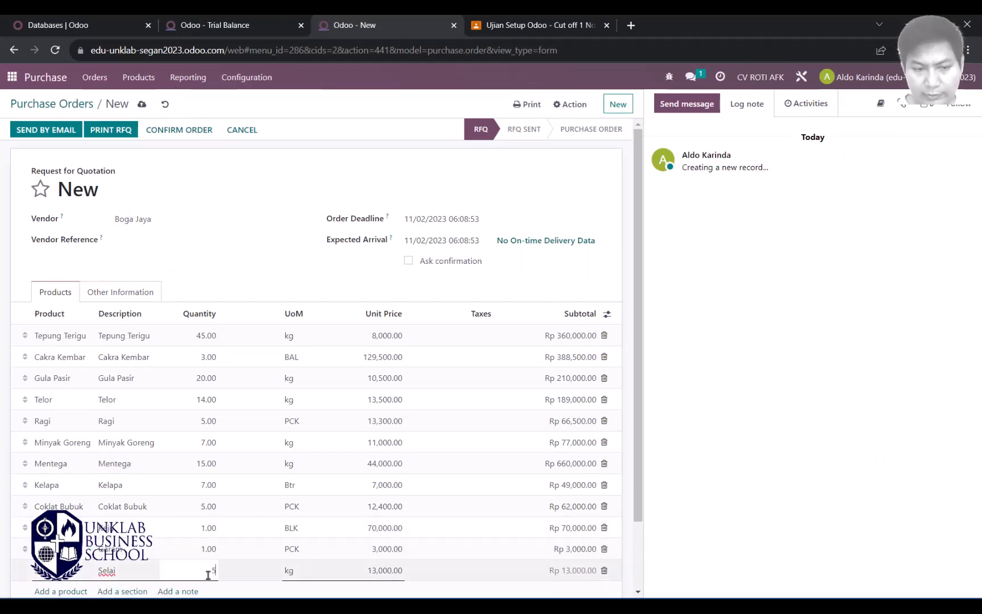
{"action": "key", "text": "Tab"}
Step: Add a Plastik line from the Word list with quantity 8
{"action": "key", "text": "alt+Tab"}
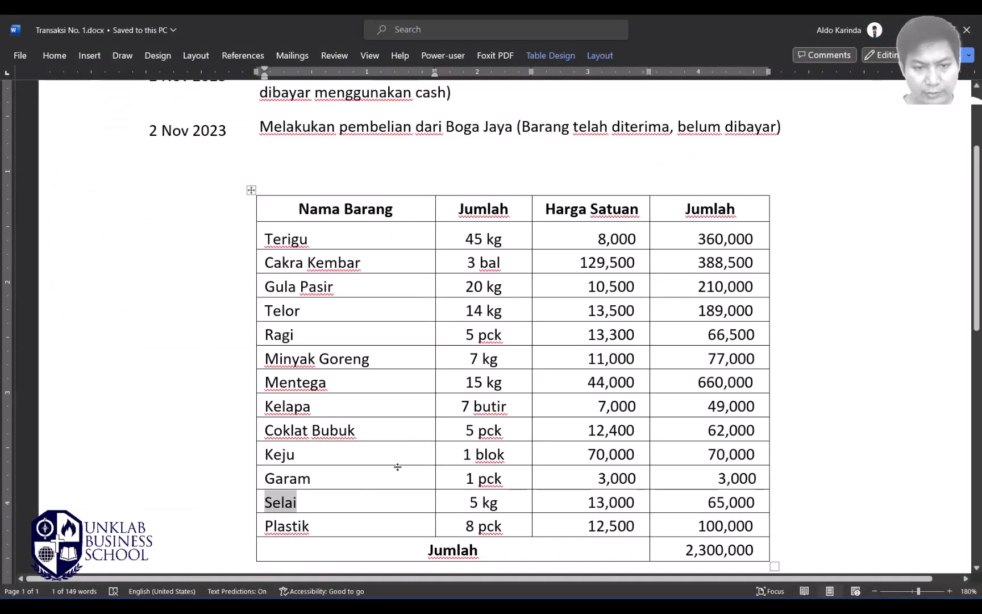
{"action": "double_click", "coordinate": [287, 526]}
{"action": "key", "text": "alt+Tab"}
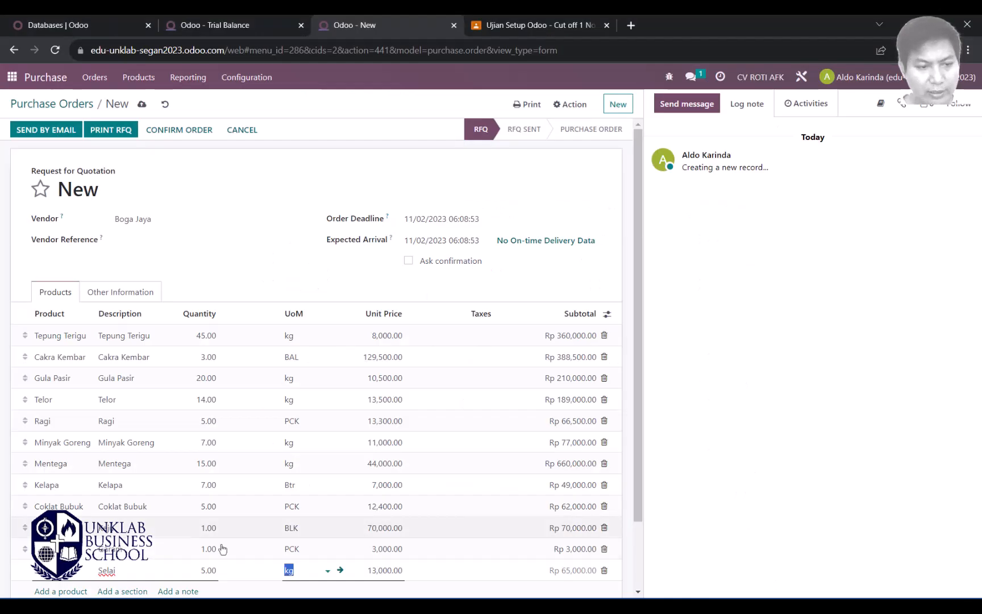
{"action": "left_click", "coordinate": [74, 592]}
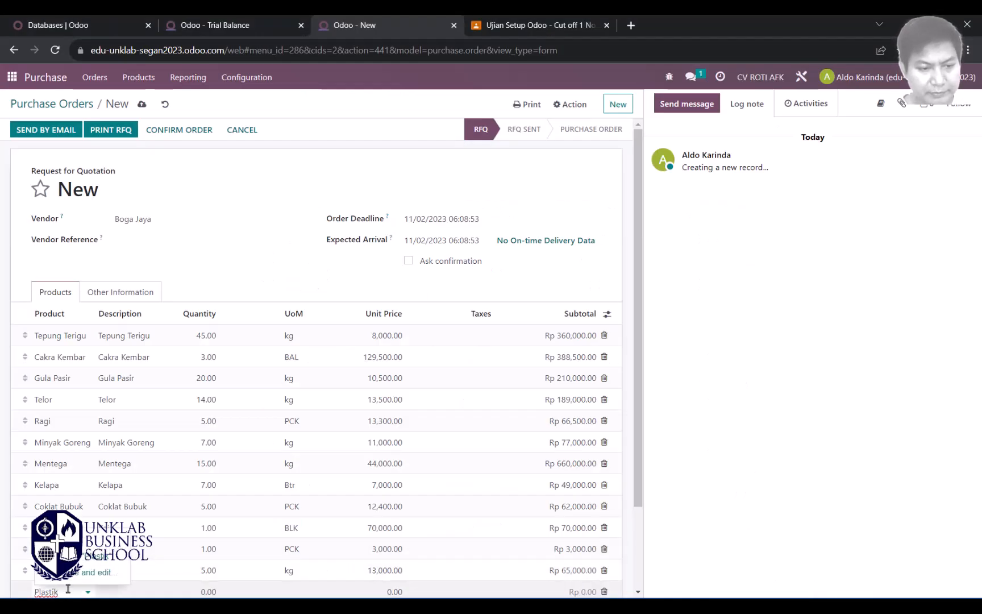
{"action": "left_click", "coordinate": [103, 539]}
{"action": "key", "text": "Tab"}
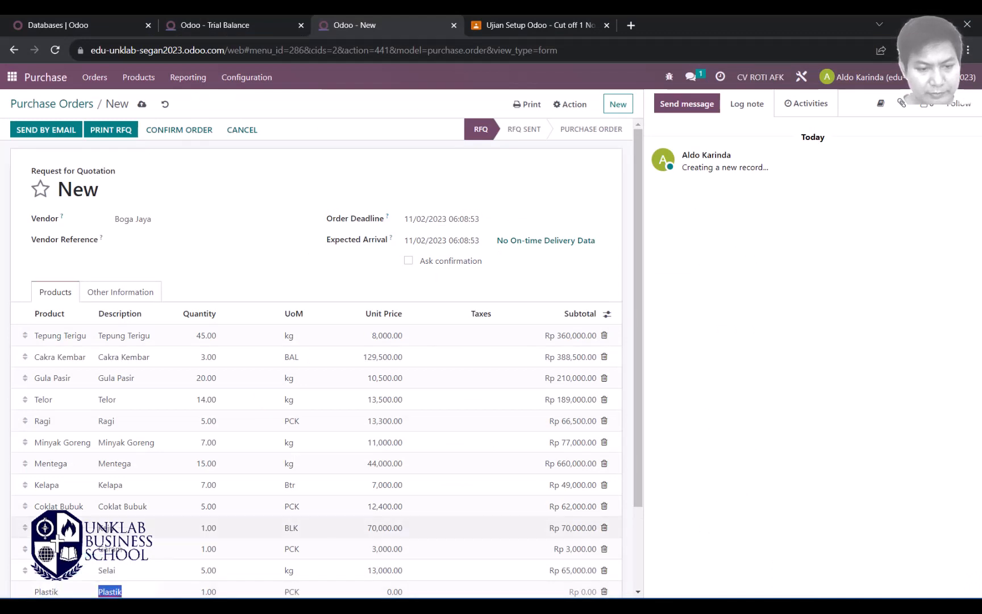
{"action": "key", "text": "Tab"}
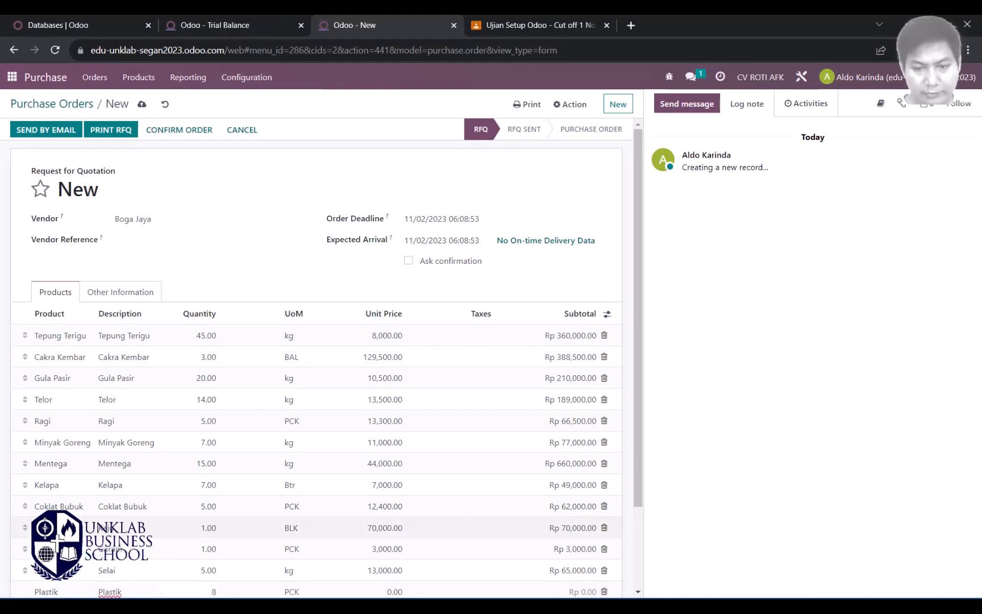
{"action": "scroll", "coordinate": [213, 468], "scroll_direction": "down", "scroll_amount": 2}
{"action": "key", "text": "Tab"}
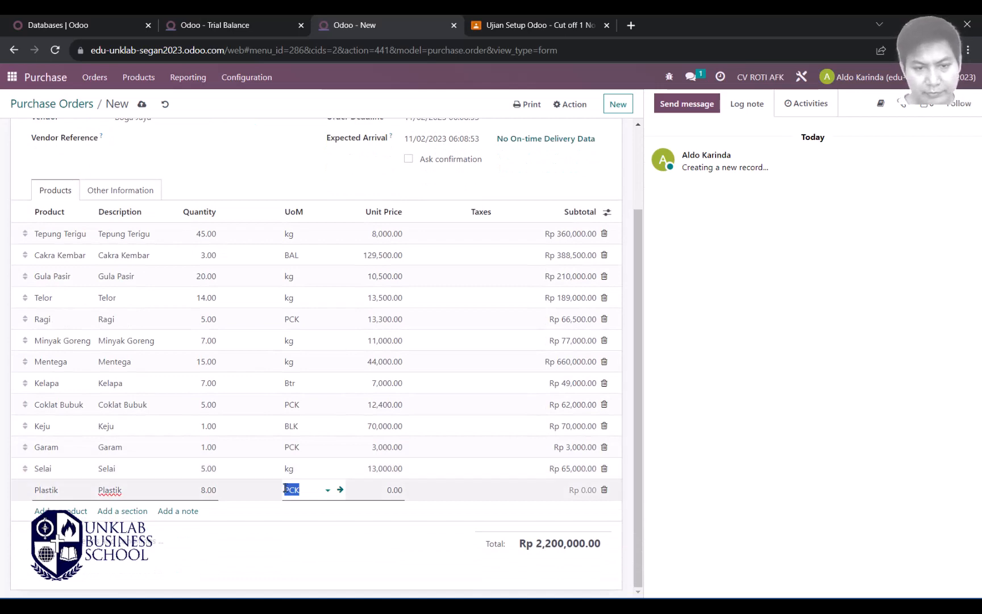
Step: Set the Plastik unit price to 12,500
{"action": "left_click", "coordinate": [387, 491]}
{"action": "key", "text": "alt+Tab"}
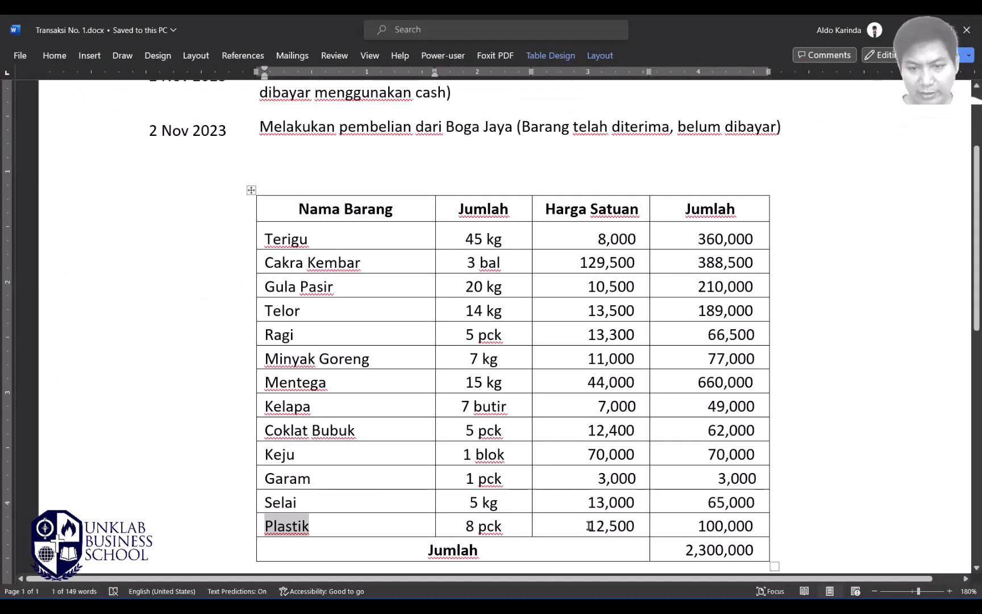
{"action": "key", "text": "alt+Tab"}
{"action": "left_click_drag", "start_coordinate": [380, 493], "coordinate": [412, 498]}
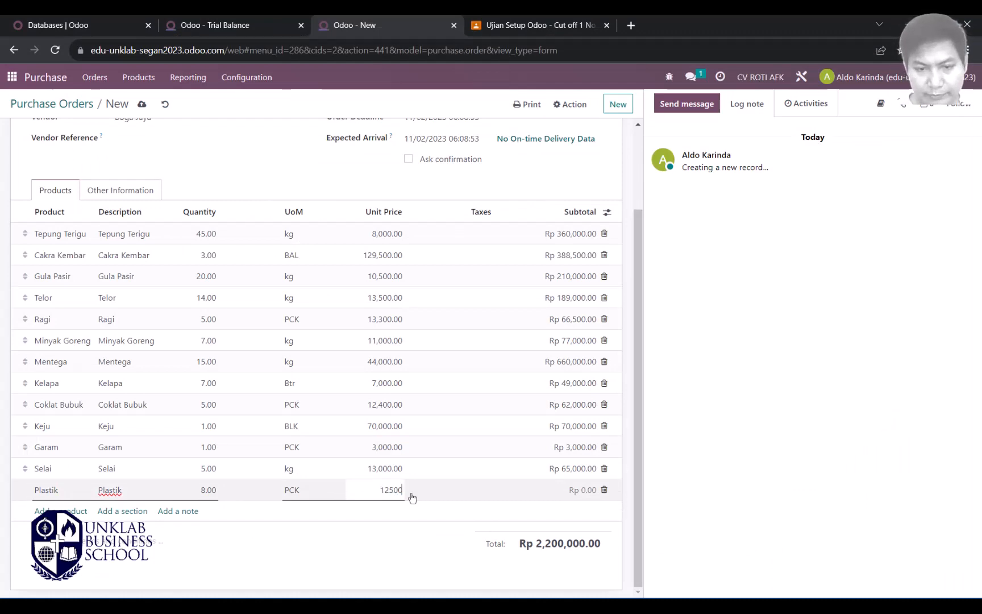
{"action": "type", "text": "12500"}
{"action": "key", "text": "Tab"}
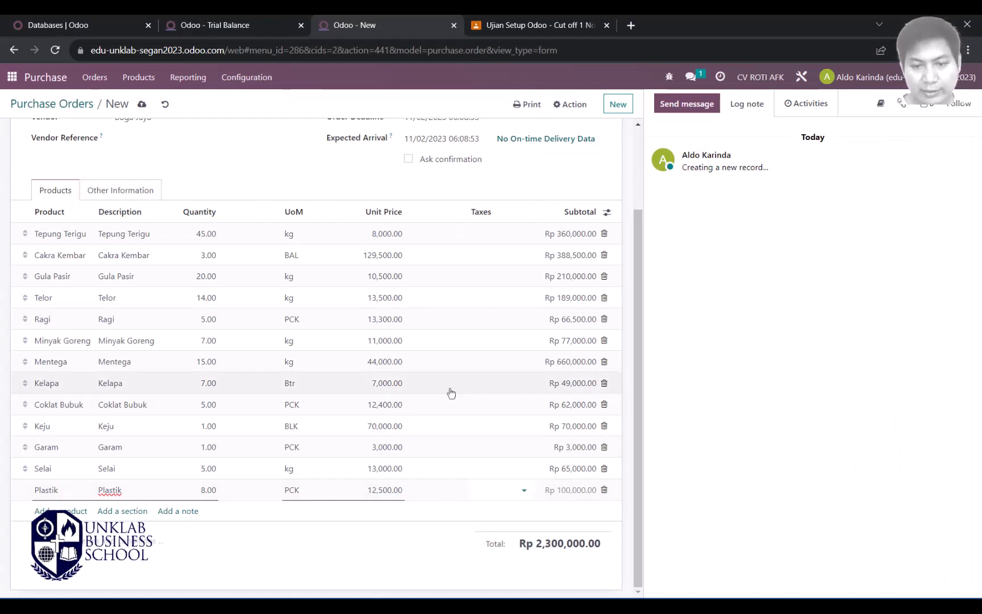
{"action": "key", "text": "alt+Tab"}
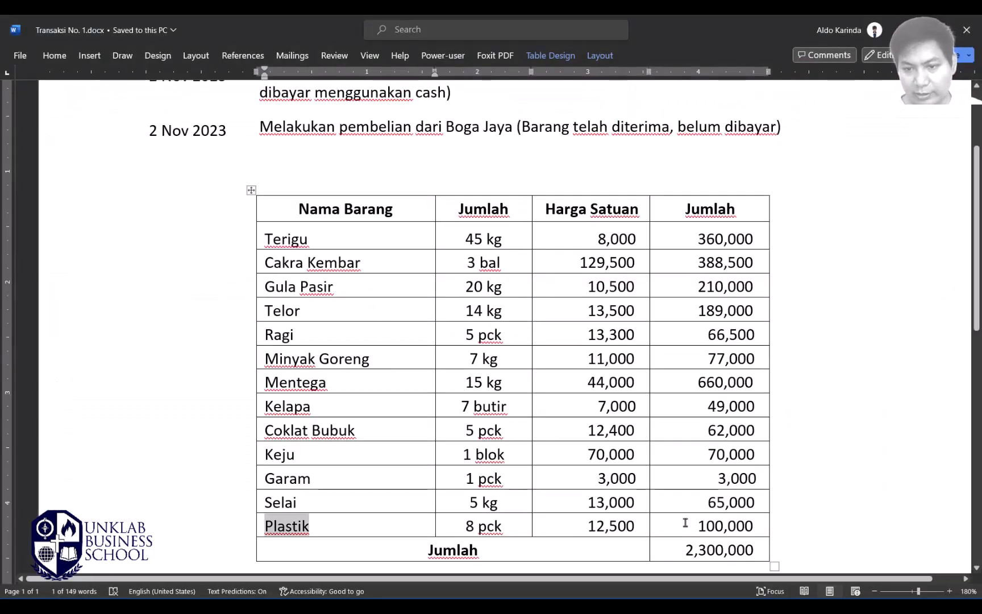
{"action": "key", "text": "alt+Tab"}
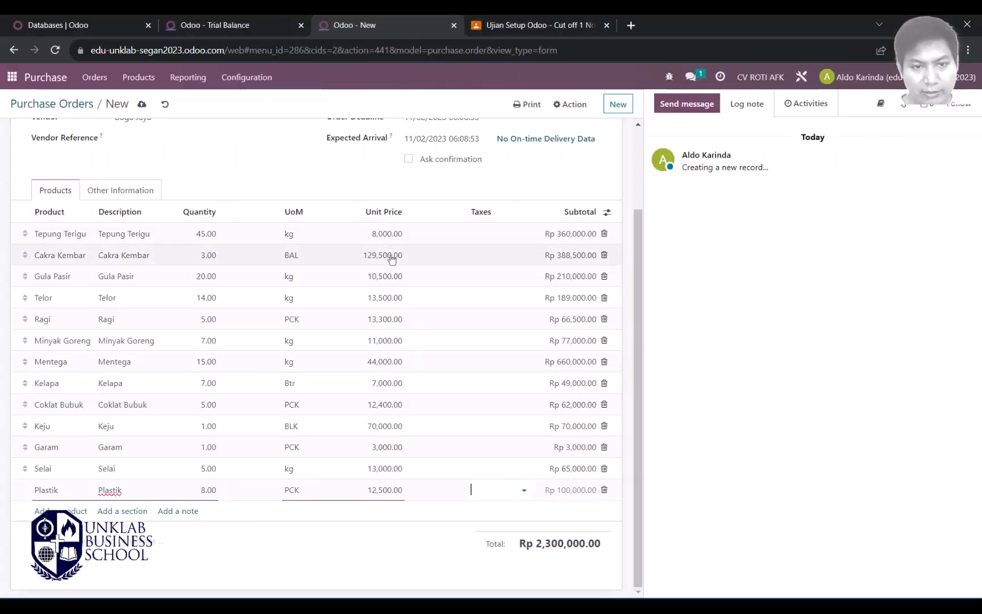
{"action": "key", "text": "alt+Tab"}
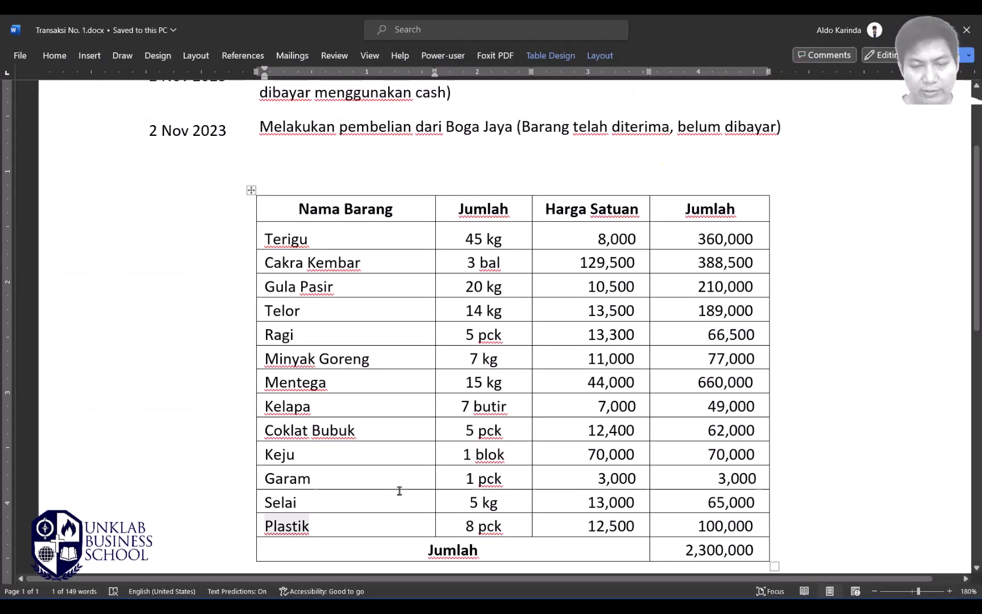
{"action": "key", "text": "alt+Tab"}
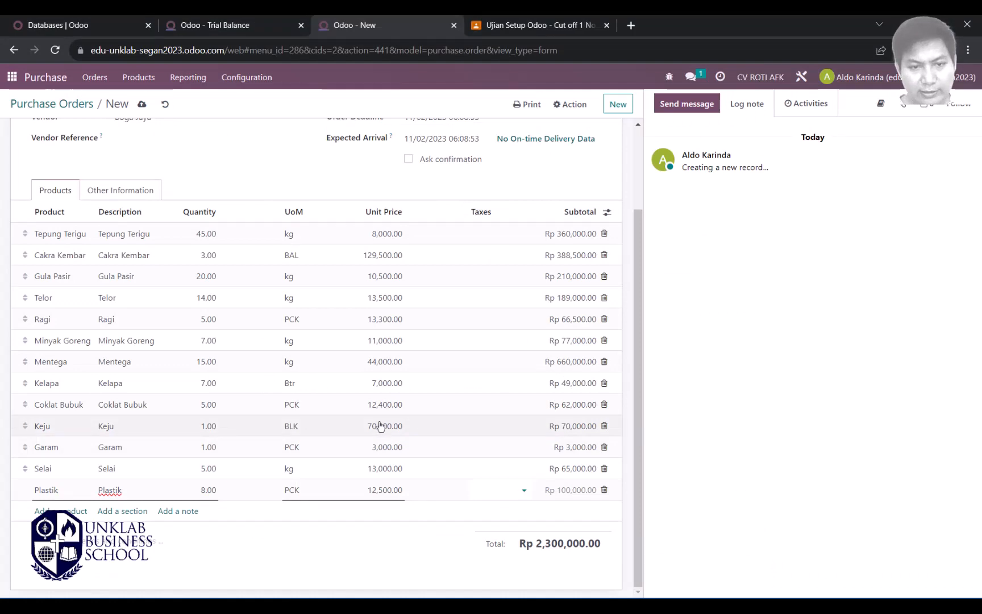
{"action": "key", "text": "alt+Tab"}
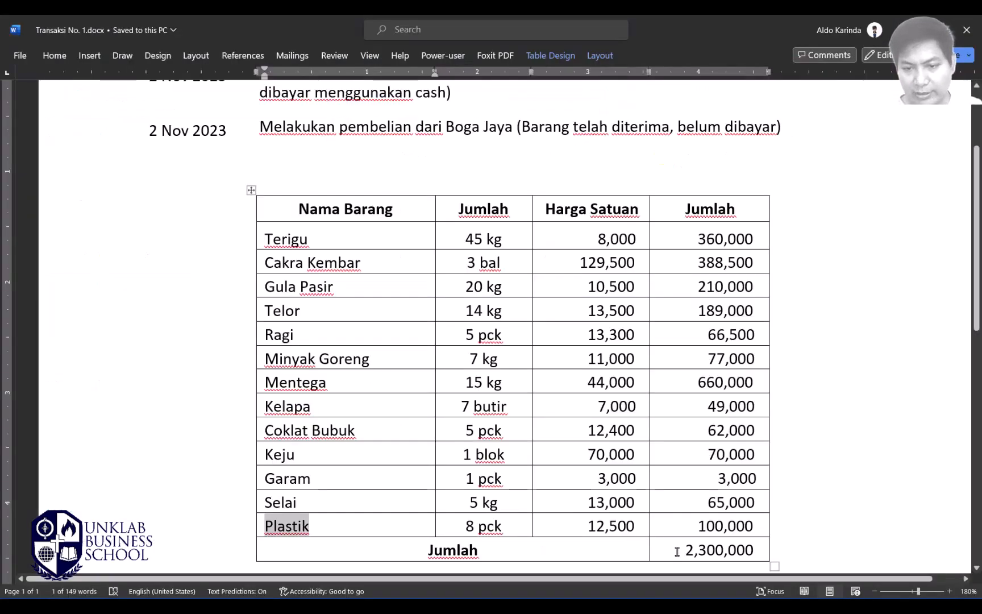
{"action": "left_click_drag", "start_coordinate": [677, 552], "coordinate": [754, 550]}
{"action": "key", "text": "alt+Tab"}
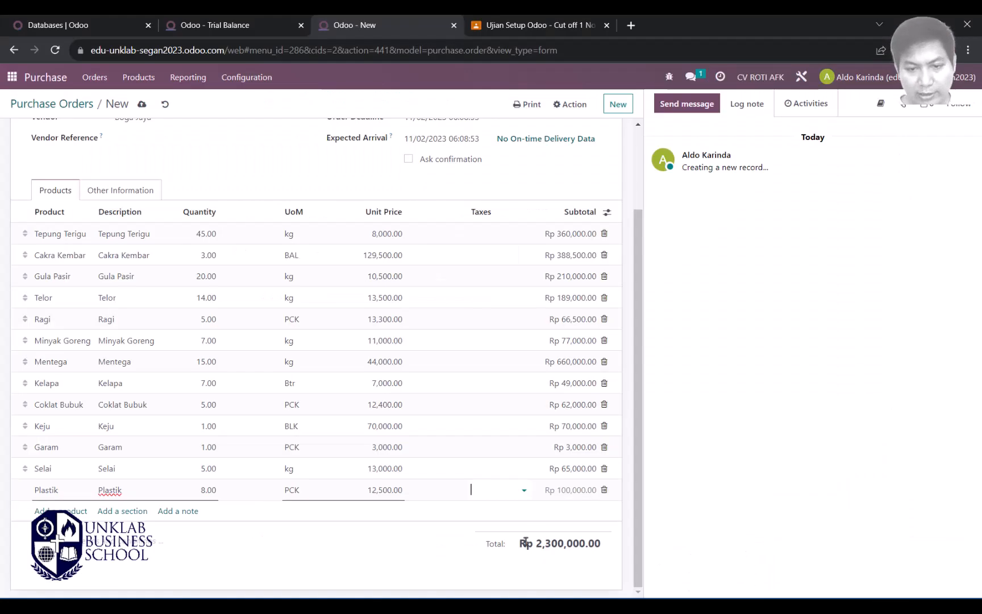
{"action": "scroll", "coordinate": [527, 439], "scroll_direction": "up", "scroll_amount": 2}
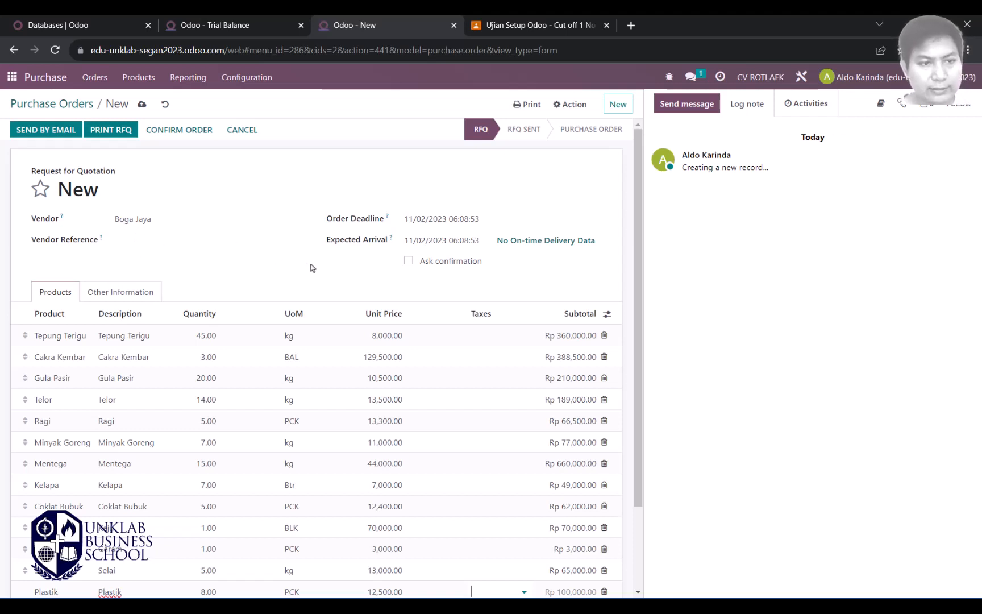
{"action": "left_click", "coordinate": [144, 294]}
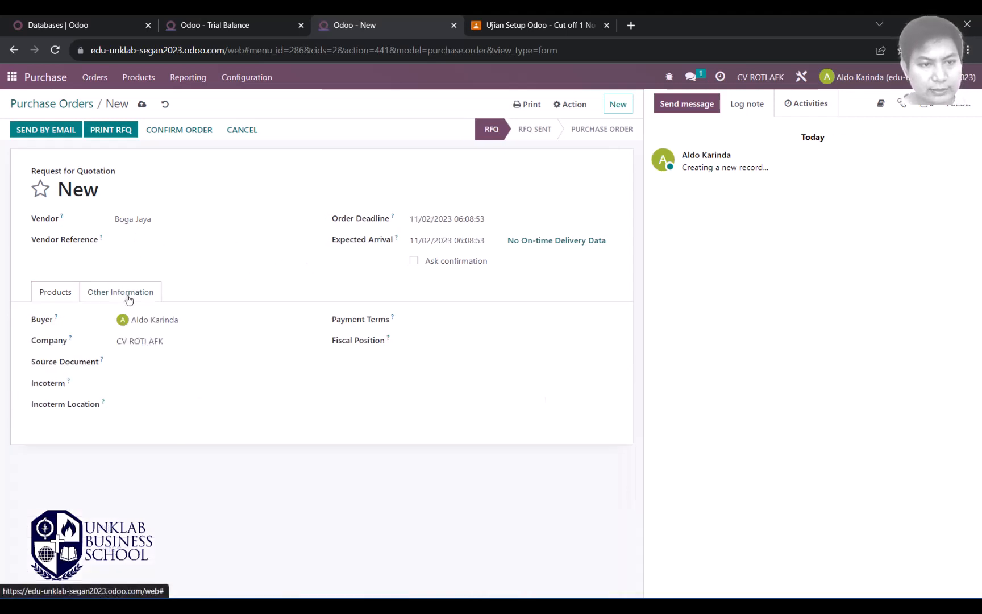
{"action": "left_click", "coordinate": [64, 297]}
{"action": "key", "text": "alt+Tab"}
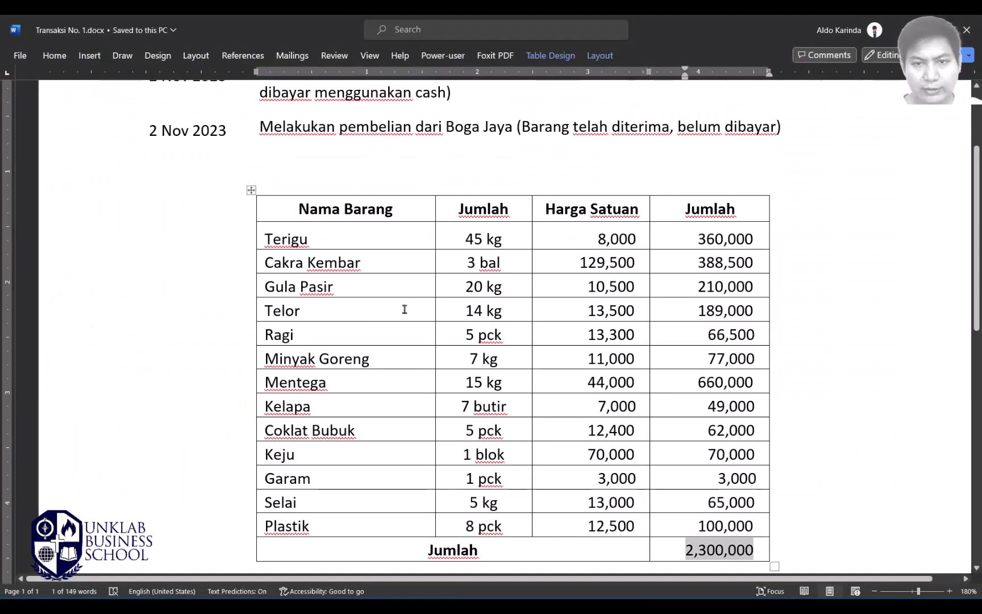
{"action": "key", "text": "alt+Tab"}
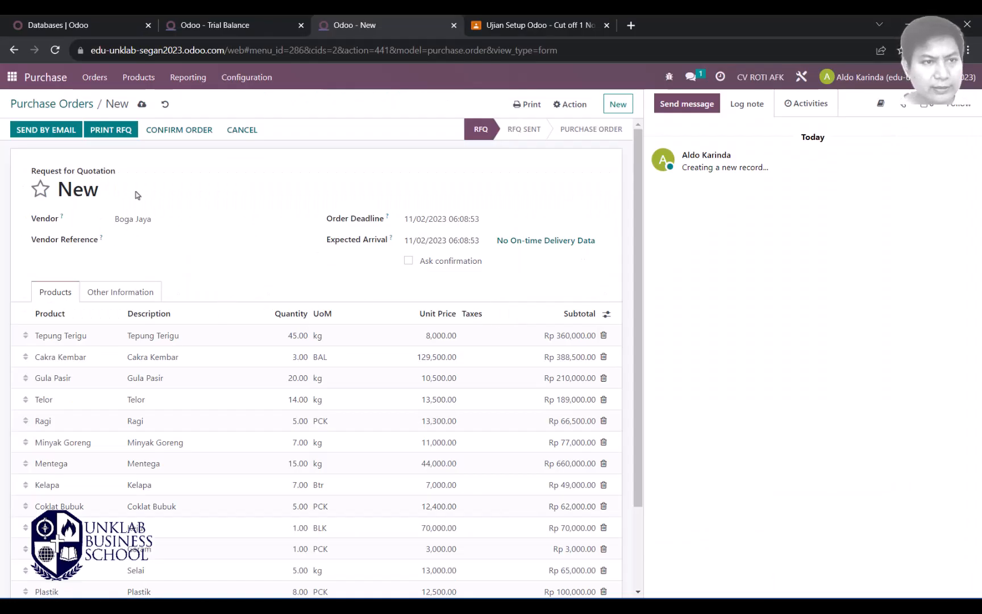
Step: Confirm the Boga Jaya RFQ as purchase order P00001
{"action": "scroll", "coordinate": [239, 259], "scroll_direction": "down", "scroll_amount": 2}
{"action": "scroll", "coordinate": [259, 261], "scroll_direction": "up", "scroll_amount": 2}
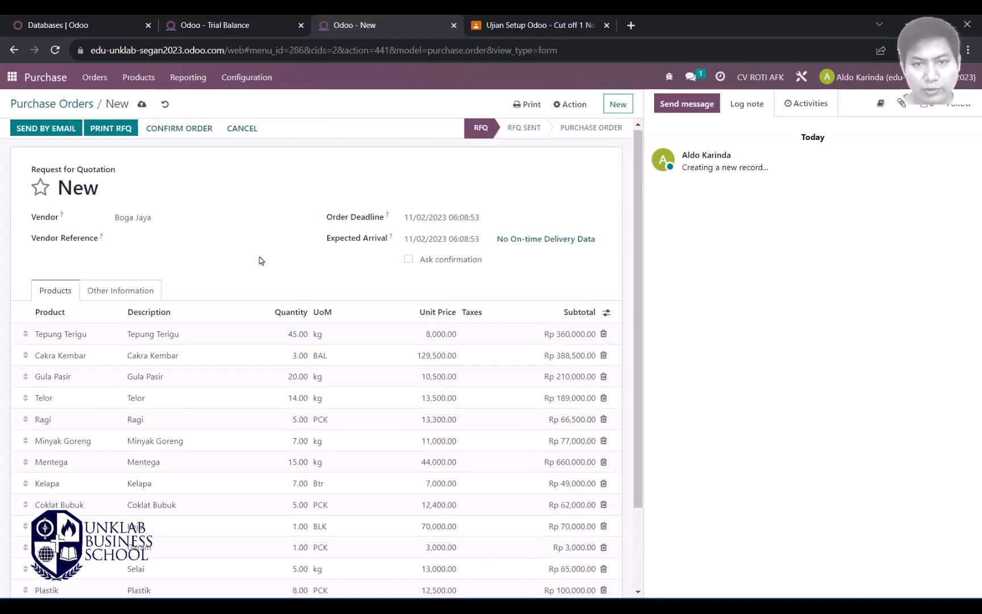
{"action": "left_click", "coordinate": [170, 138]}
Step: Recheck the Word transaction note that the goods were already received, then return to P00001
{"action": "key", "text": "alt+Tab"}
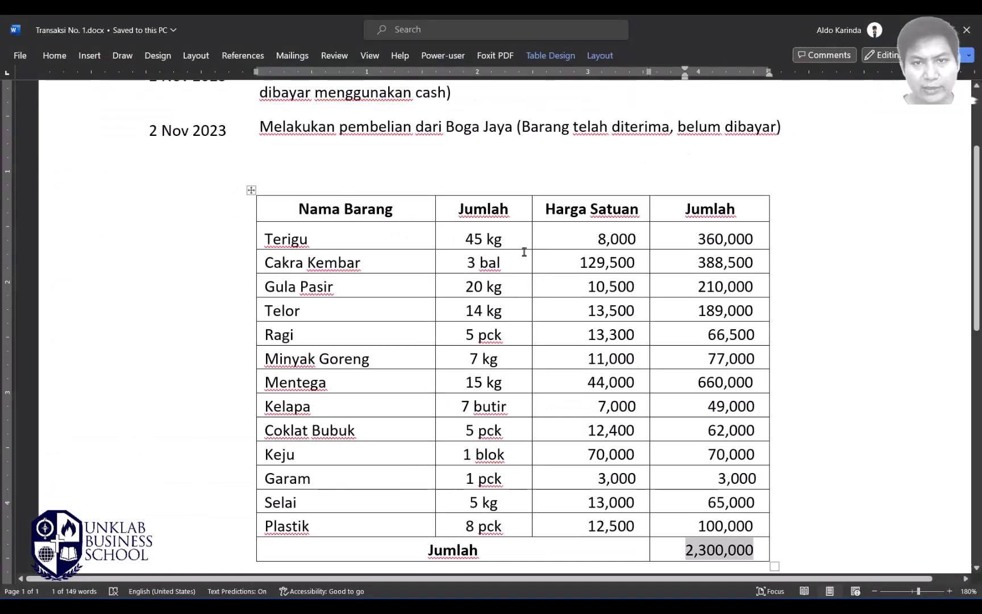
{"action": "scroll", "coordinate": [524, 252], "scroll_direction": "up", "scroll_amount": 1}
{"action": "scroll", "coordinate": [522, 310], "scroll_direction": "down", "scroll_amount": 3}
{"action": "key", "text": "alt+Tab"}
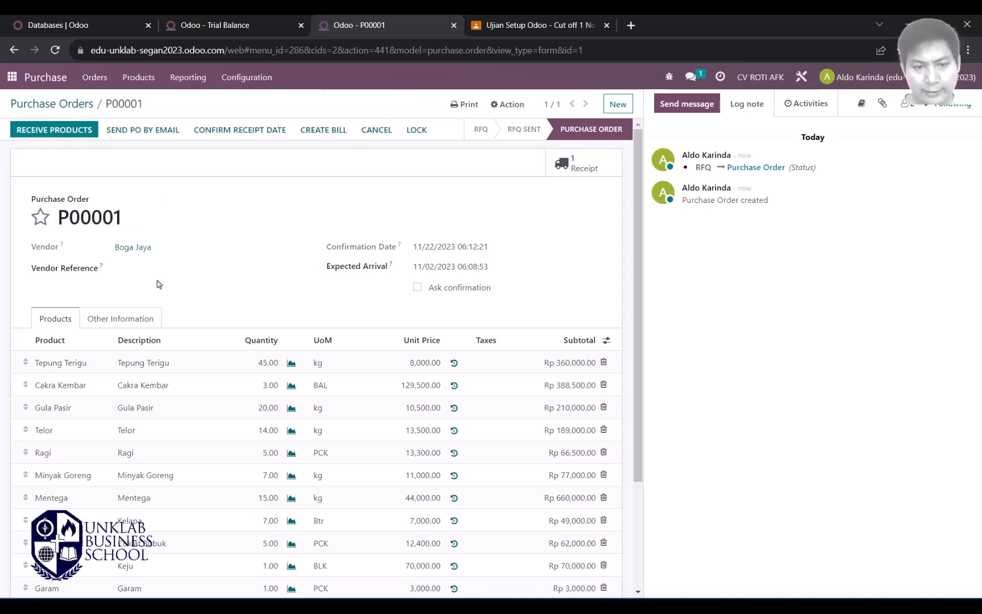
{"action": "key", "text": "alt+Tab"}
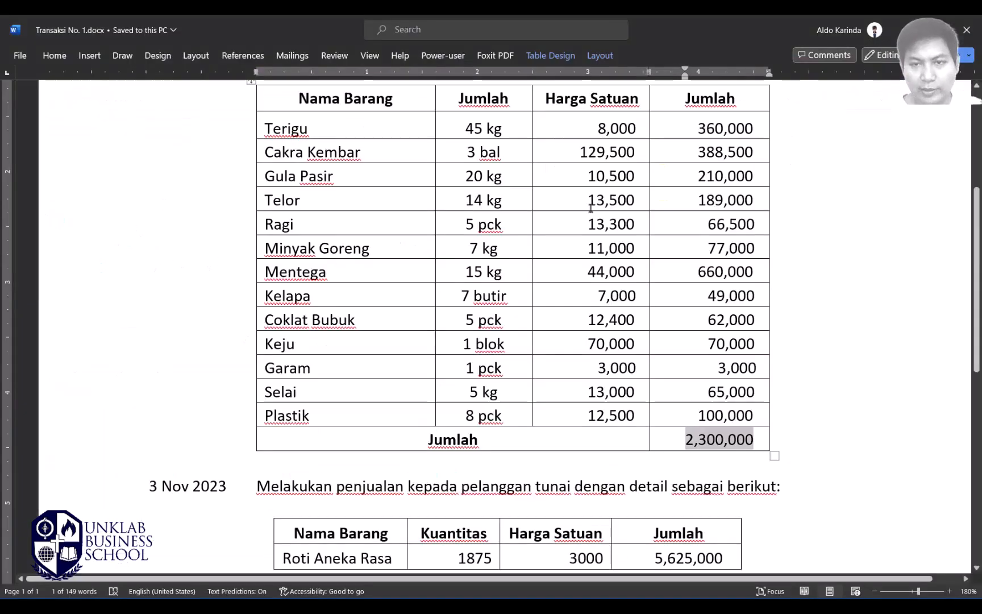
{"action": "scroll", "coordinate": [543, 187], "scroll_direction": "up", "scroll_amount": 4}
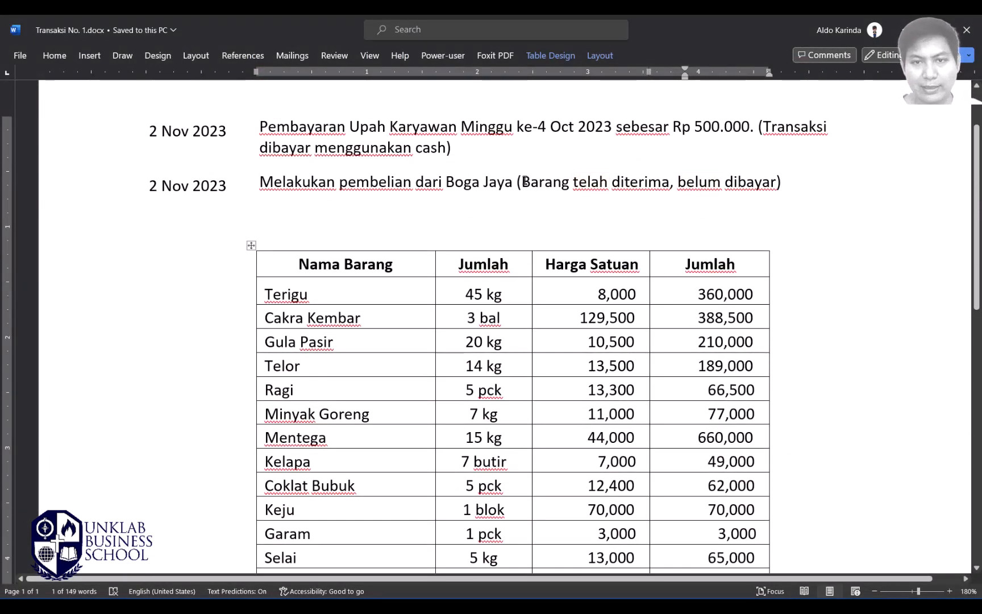
{"action": "left_click_drag", "start_coordinate": [523, 182], "coordinate": [670, 183]}
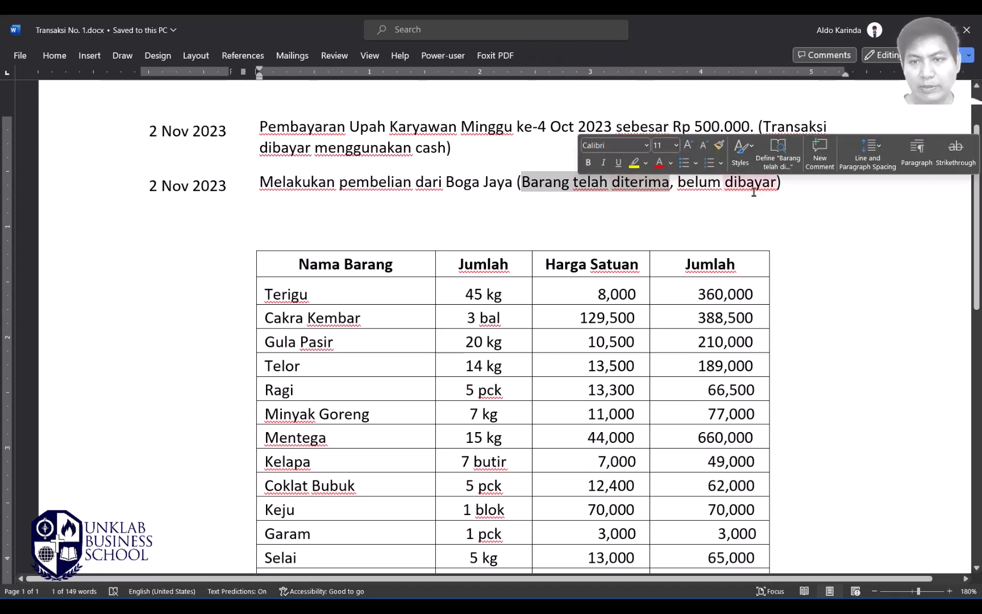
{"action": "key", "text": "alt+Tab"}
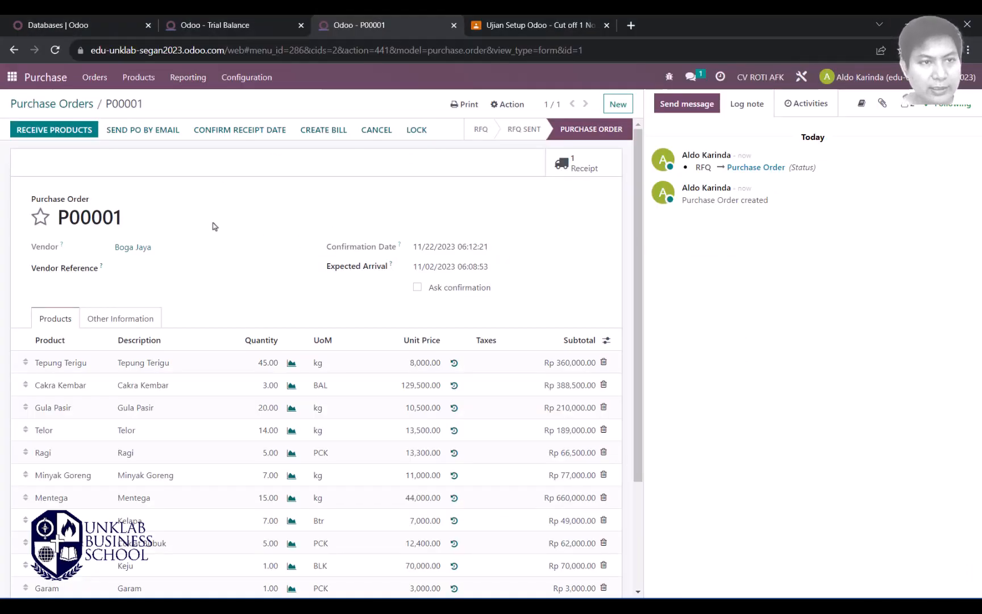
{"action": "scroll", "coordinate": [214, 226], "scroll_direction": "down", "scroll_amount": 3}
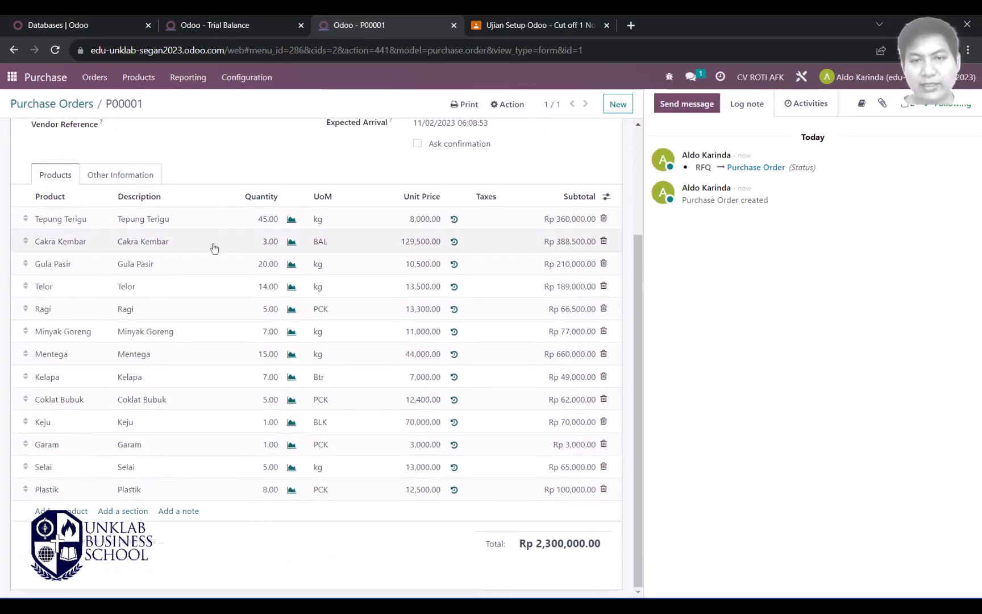
{"action": "scroll", "coordinate": [215, 248], "scroll_direction": "up", "scroll_amount": 3}
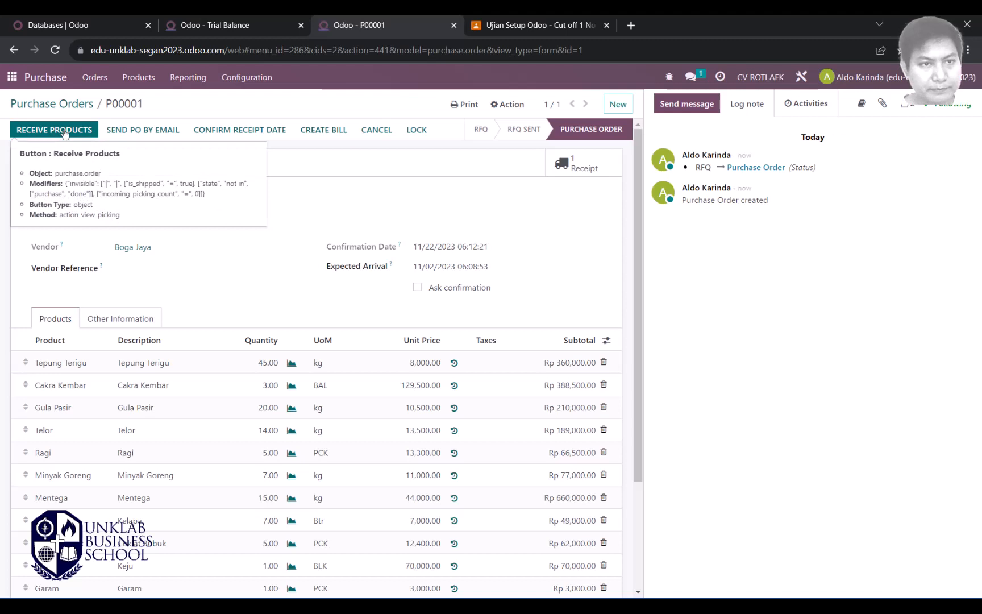
Step: Open receipt CV RO/IN/00001, fill every done quantity from demand, and validate it
{"action": "left_click", "coordinate": [65, 131]}
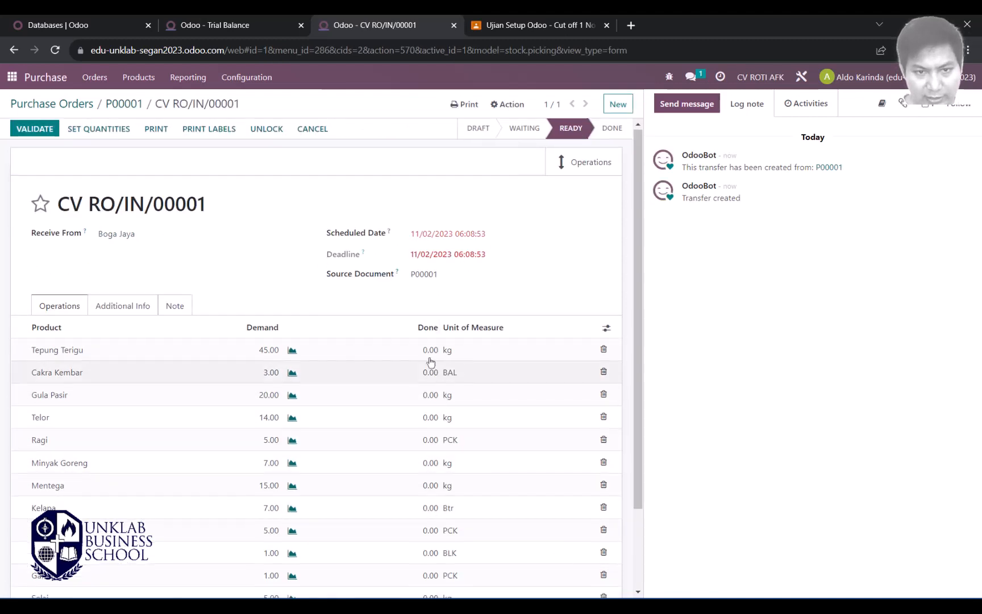
{"action": "scroll", "coordinate": [429, 362], "scroll_direction": "down", "scroll_amount": 2}
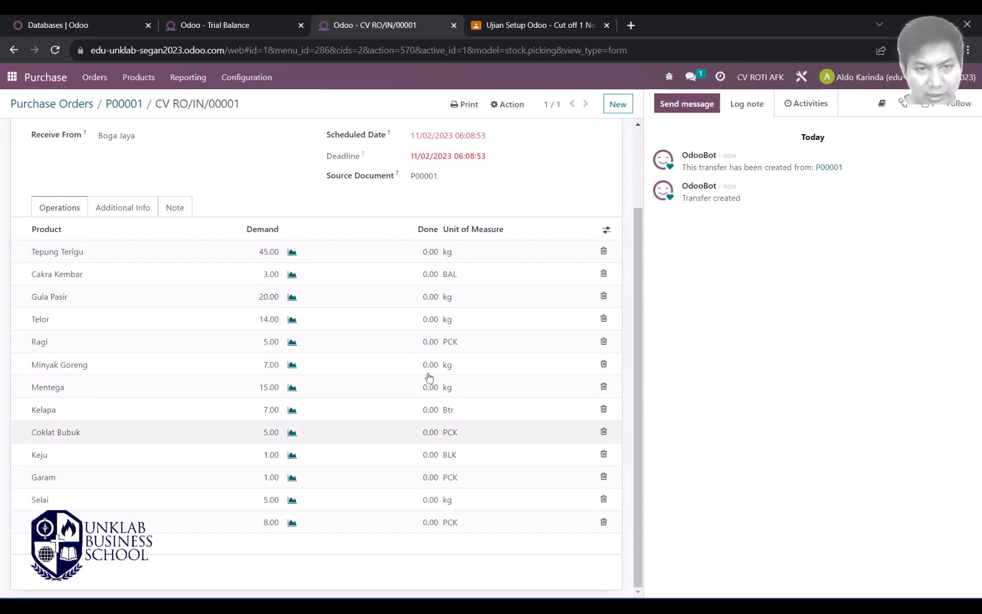
{"action": "left_click", "coordinate": [430, 253]}
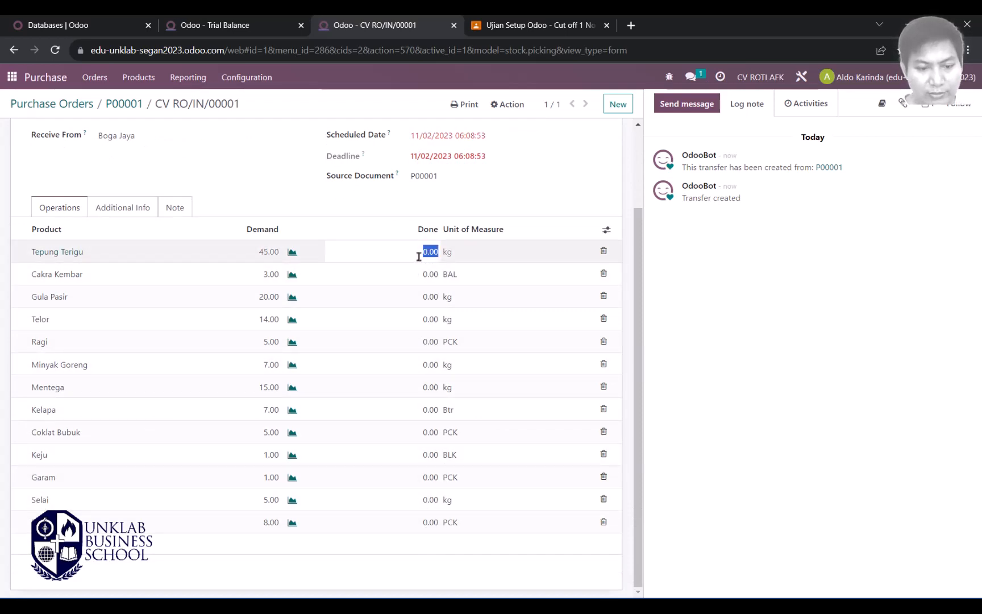
{"action": "scroll", "coordinate": [250, 260], "scroll_direction": "up", "scroll_amount": 2}
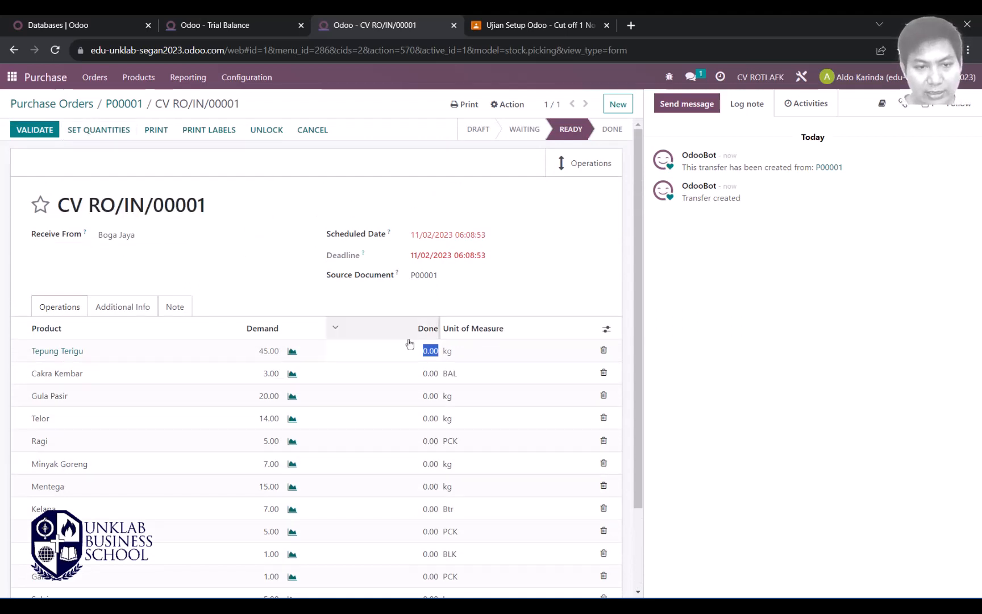
{"action": "left_click", "coordinate": [96, 131]}
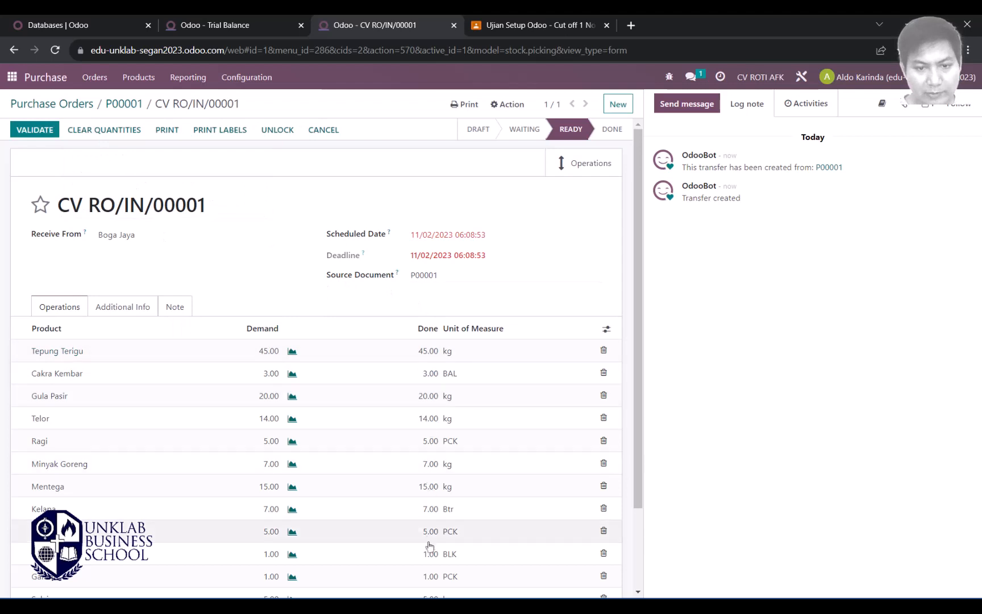
{"action": "scroll", "coordinate": [428, 540], "scroll_direction": "down", "scroll_amount": 2}
{"action": "scroll", "coordinate": [406, 358], "scroll_direction": "up", "scroll_amount": 2}
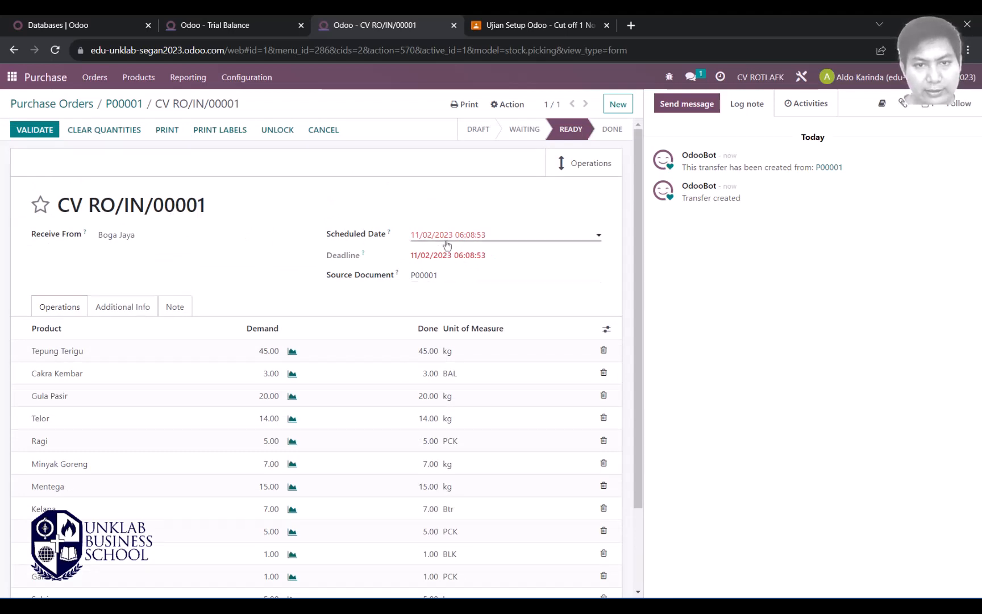
{"action": "left_click", "coordinate": [28, 135]}
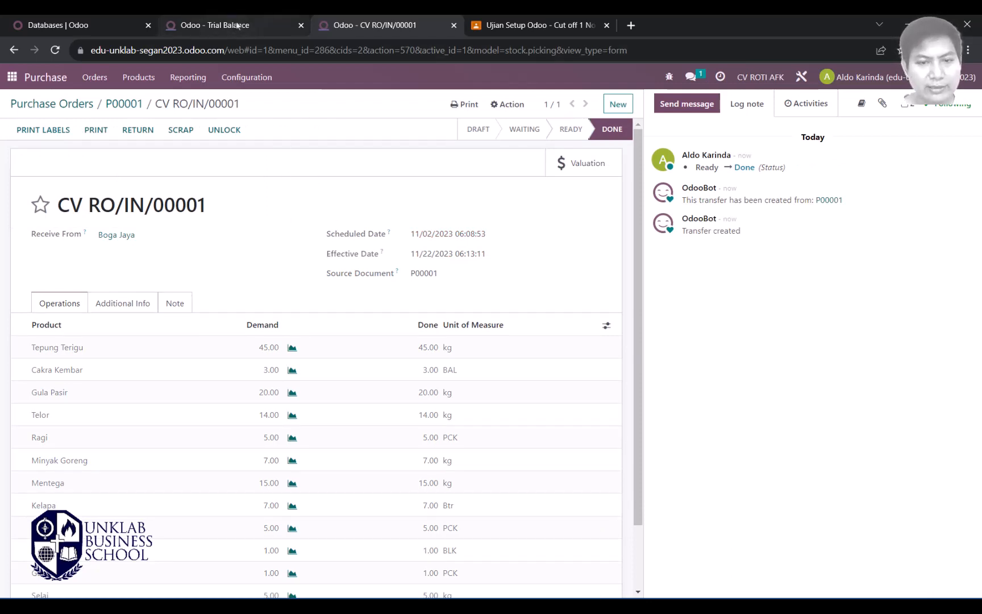
{"action": "scroll", "coordinate": [438, 313], "scroll_direction": "down", "scroll_amount": 3}
{"action": "scroll", "coordinate": [284, 285], "scroll_direction": "up", "scroll_amount": 3}
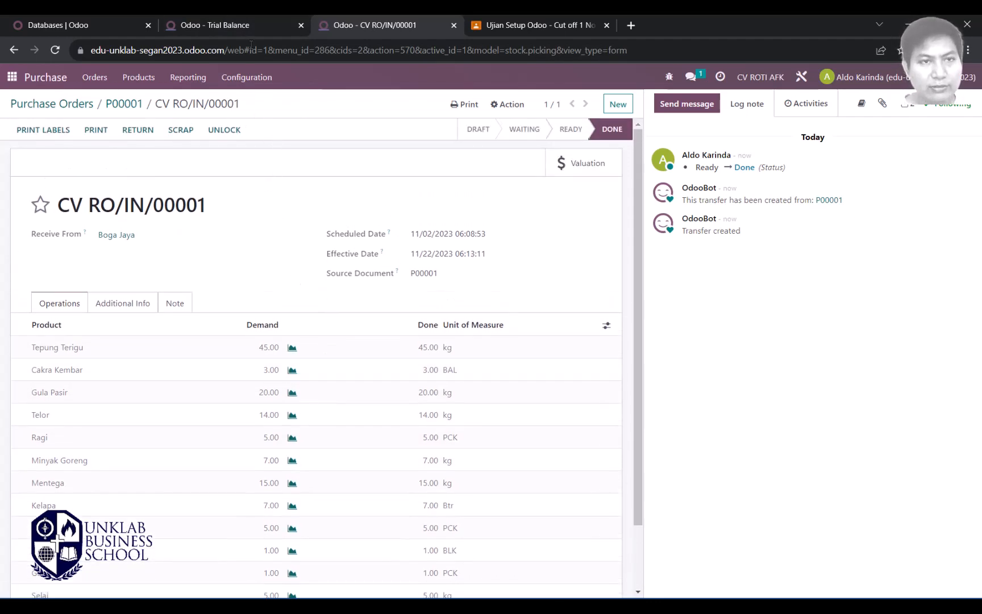
Step: Refresh the Trial Balance for this month and check the 4,500,000.00 raw materials balance
{"action": "left_click", "coordinate": [235, 25]}
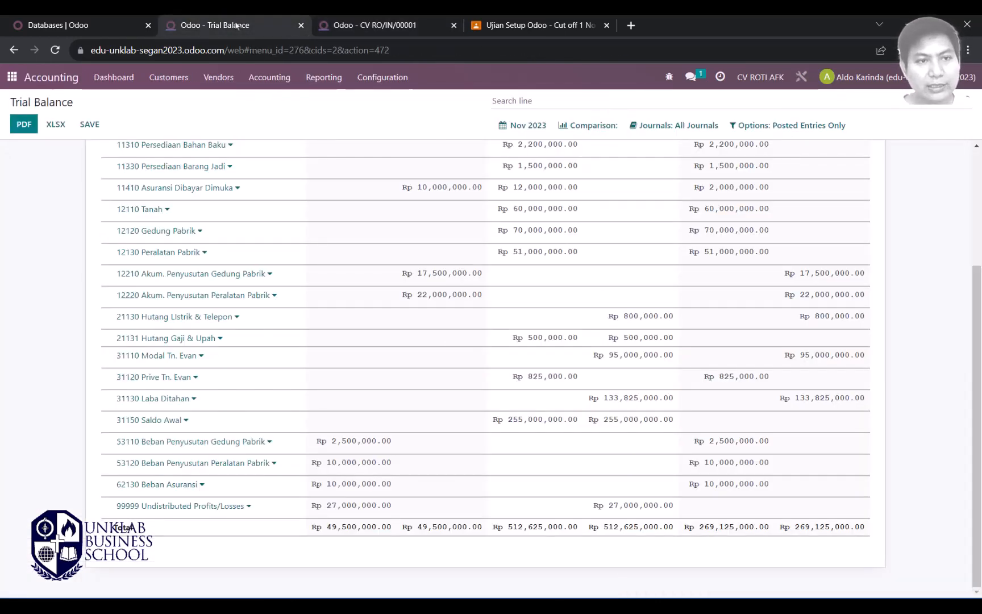
{"action": "left_click", "coordinate": [520, 125]}
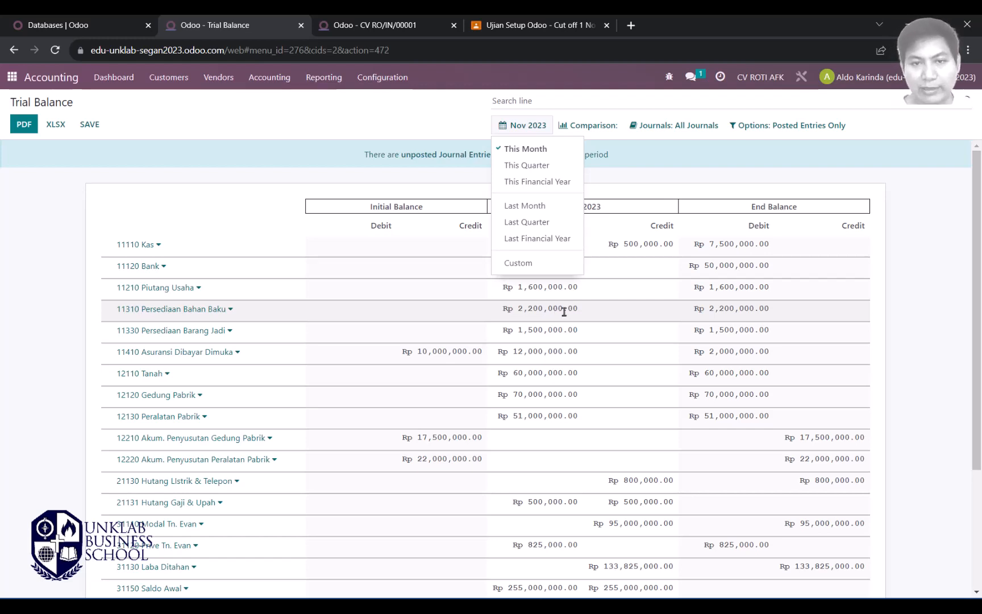
{"action": "left_click", "coordinate": [514, 148]}
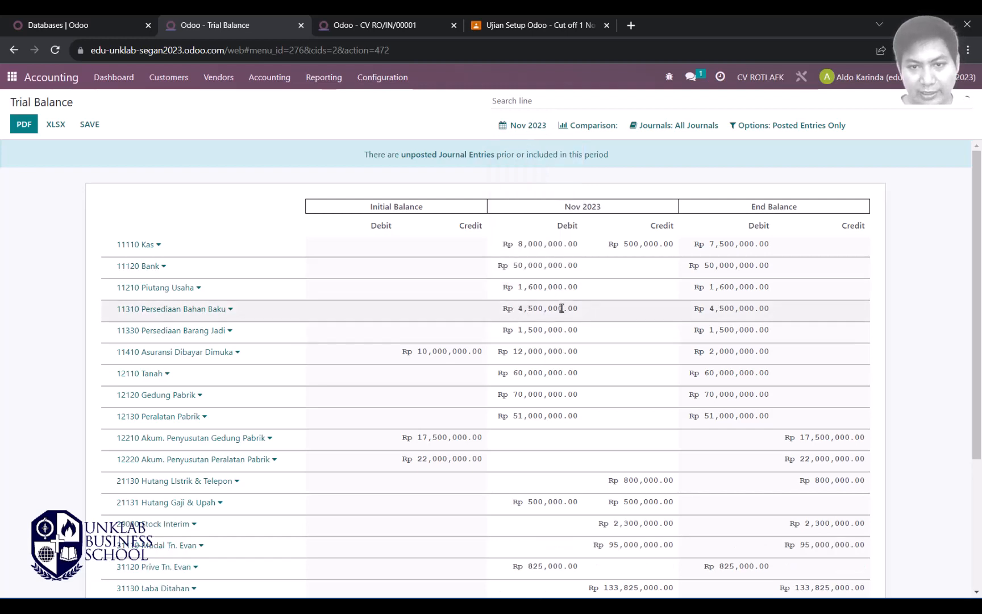
{"action": "left_click_drag", "start_coordinate": [583, 308], "coordinate": [515, 309]}
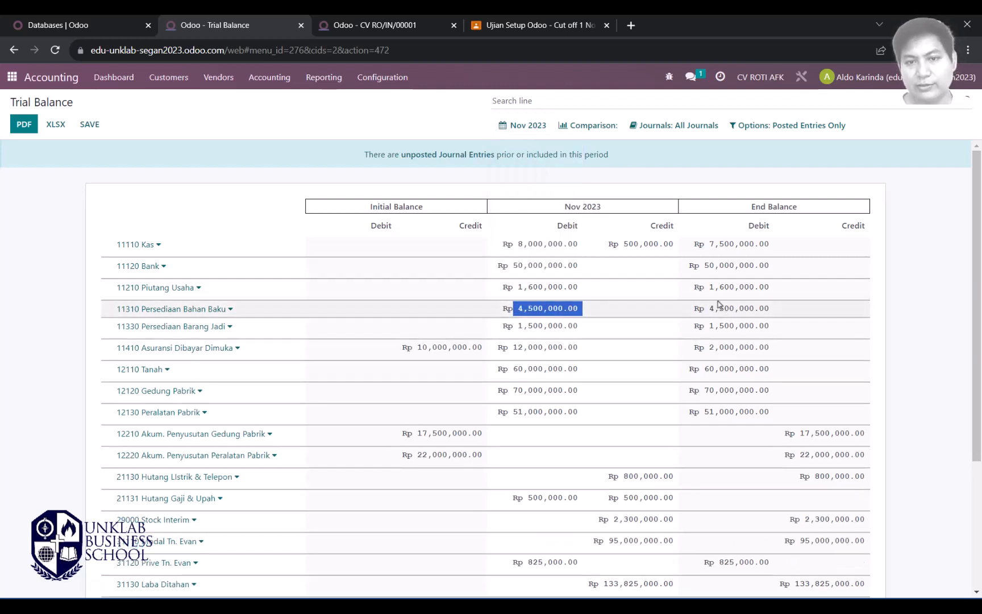
Step: Go back through the receipt and P00001 to the purchase orders list
{"action": "left_click", "coordinate": [401, 25]}
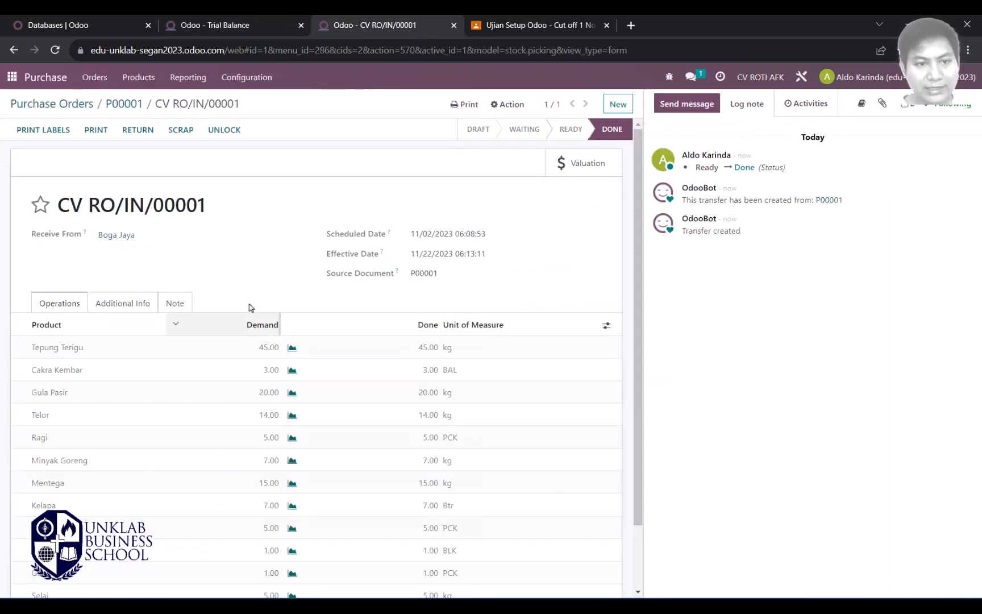
{"action": "scroll", "coordinate": [247, 281], "scroll_direction": "down", "scroll_amount": 2}
{"action": "scroll", "coordinate": [248, 280], "scroll_direction": "up", "scroll_amount": 2}
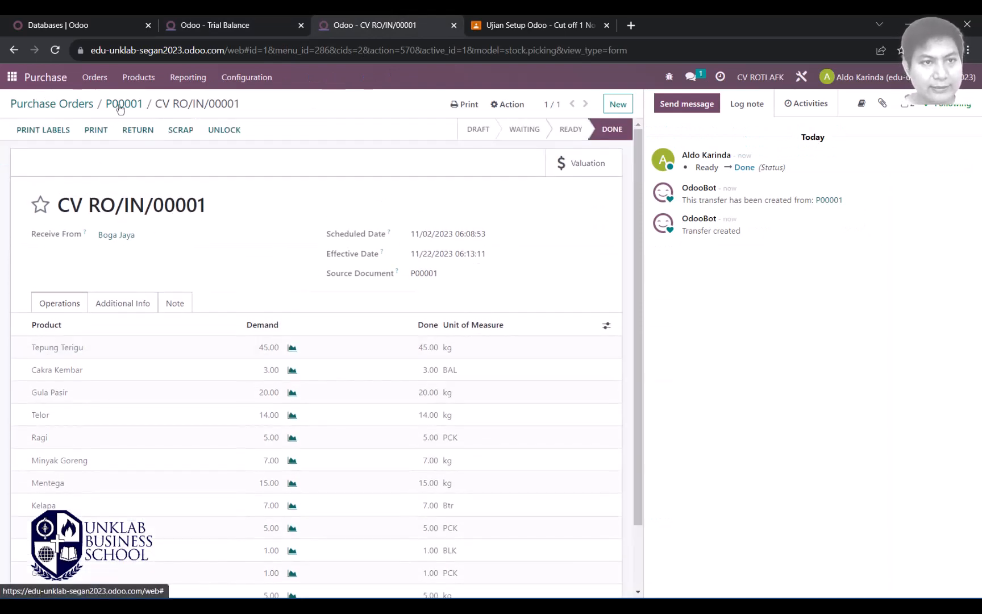
{"action": "left_click", "coordinate": [116, 108]}
{"action": "scroll", "coordinate": [503, 279], "scroll_direction": "down", "scroll_amount": 2}
{"action": "scroll", "coordinate": [503, 279], "scroll_direction": "up", "scroll_amount": 2}
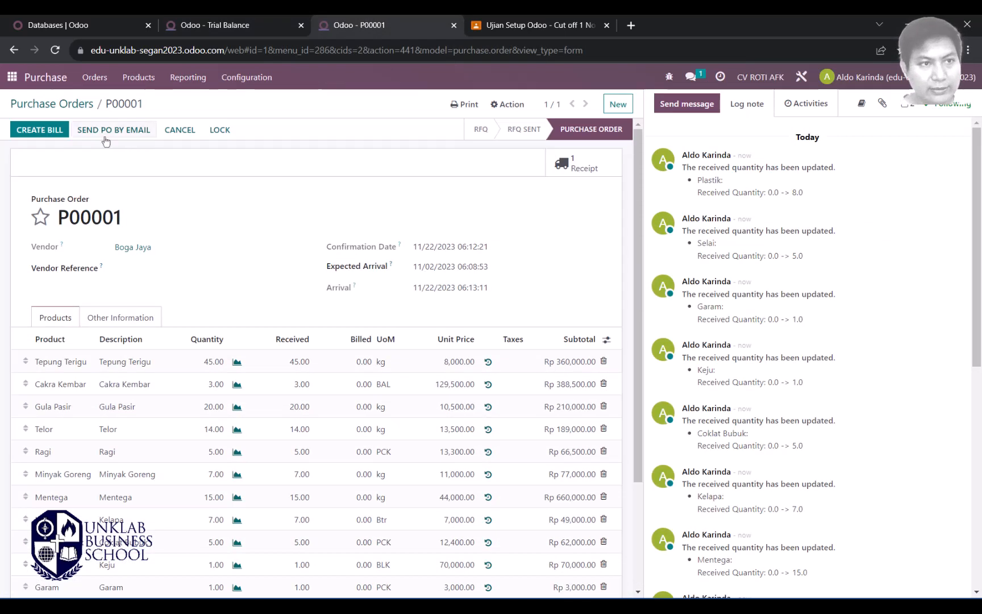
{"action": "left_click", "coordinate": [51, 108]}
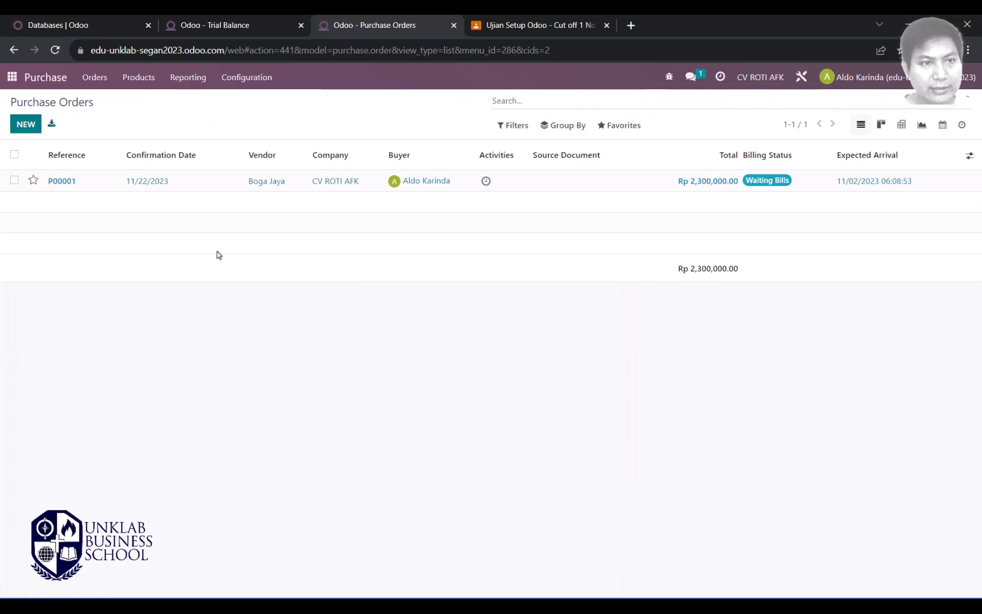
Step: Check the purchase transaction in Word, then open purchase order P00001
{"action": "key", "text": "alt+Tab"}
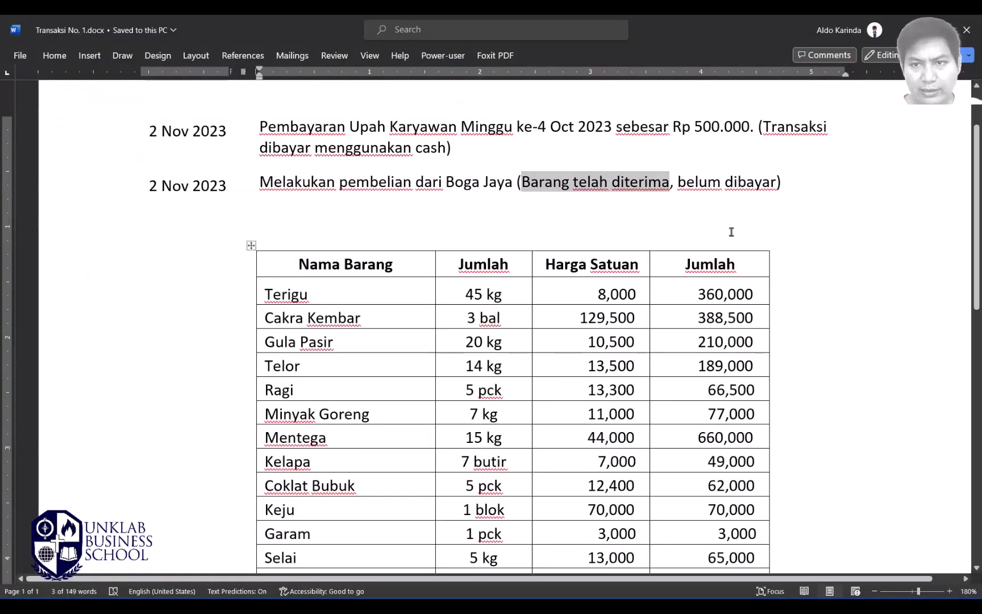
{"action": "key", "text": "alt+Tab"}
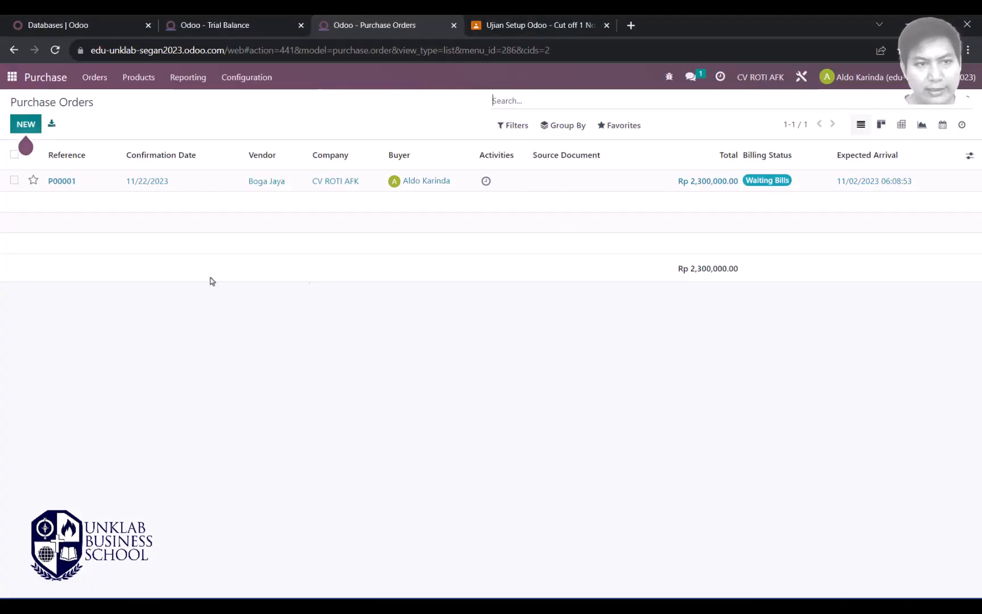
{"action": "left_click", "coordinate": [147, 181]}
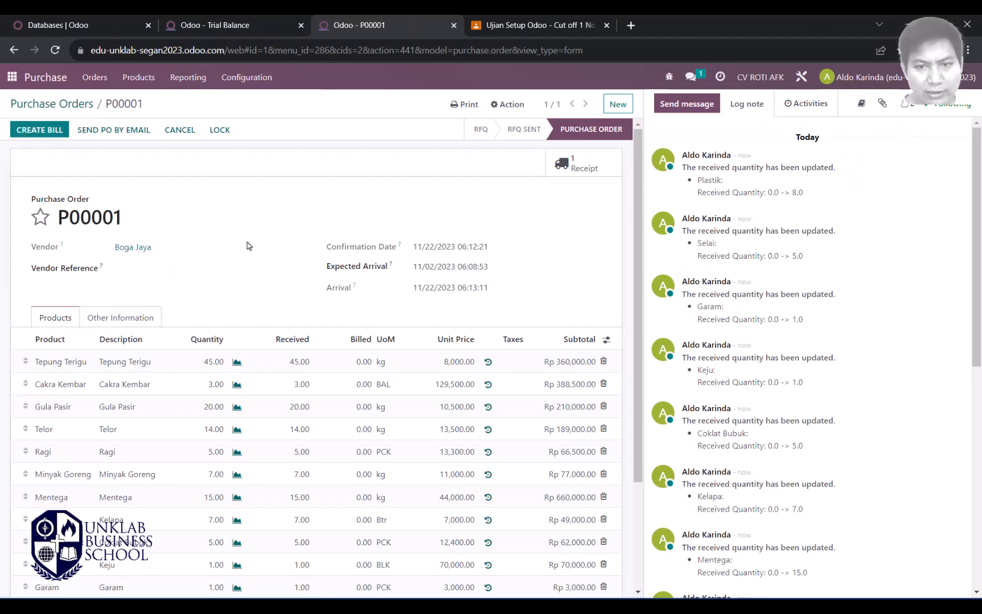
{"action": "scroll", "coordinate": [252, 261], "scroll_direction": "down", "scroll_amount": 3}
{"action": "scroll", "coordinate": [248, 259], "scroll_direction": "up", "scroll_amount": 3}
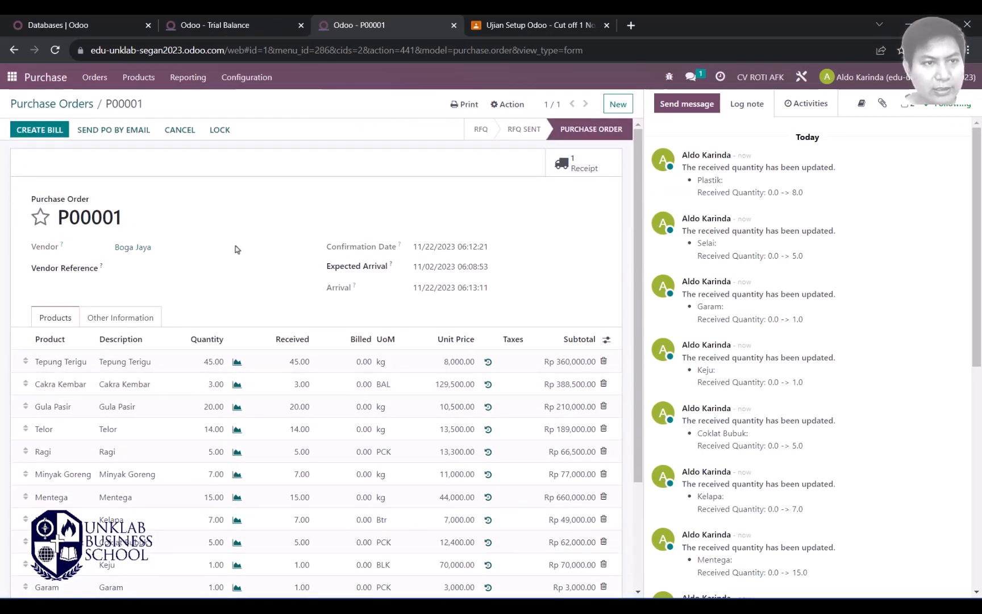
Step: Create a bill from P00001 with accounting and bill dates of 2 November 2023
{"action": "left_click", "coordinate": [34, 131]}
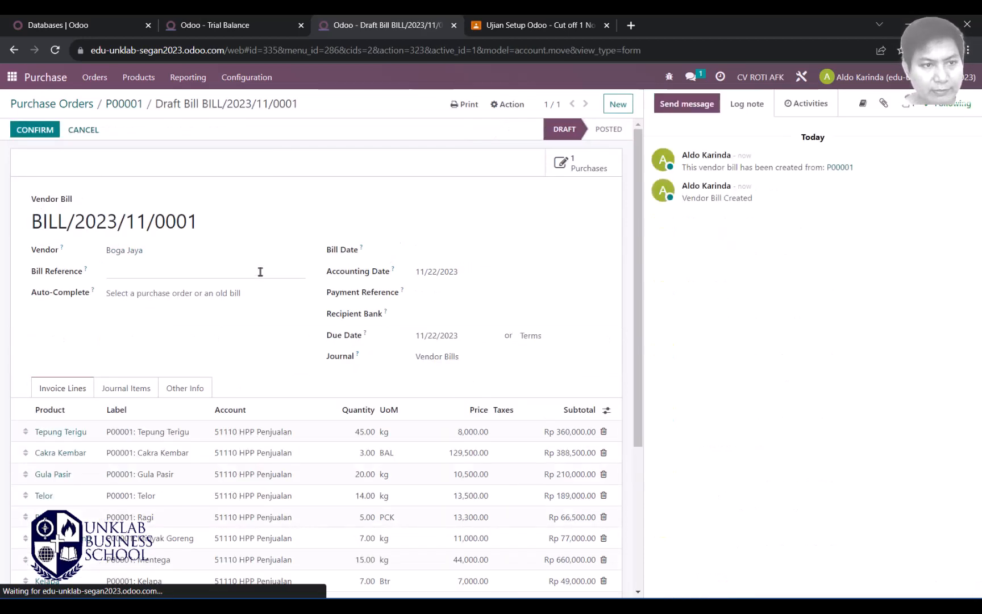
{"action": "left_click", "coordinate": [434, 272]}
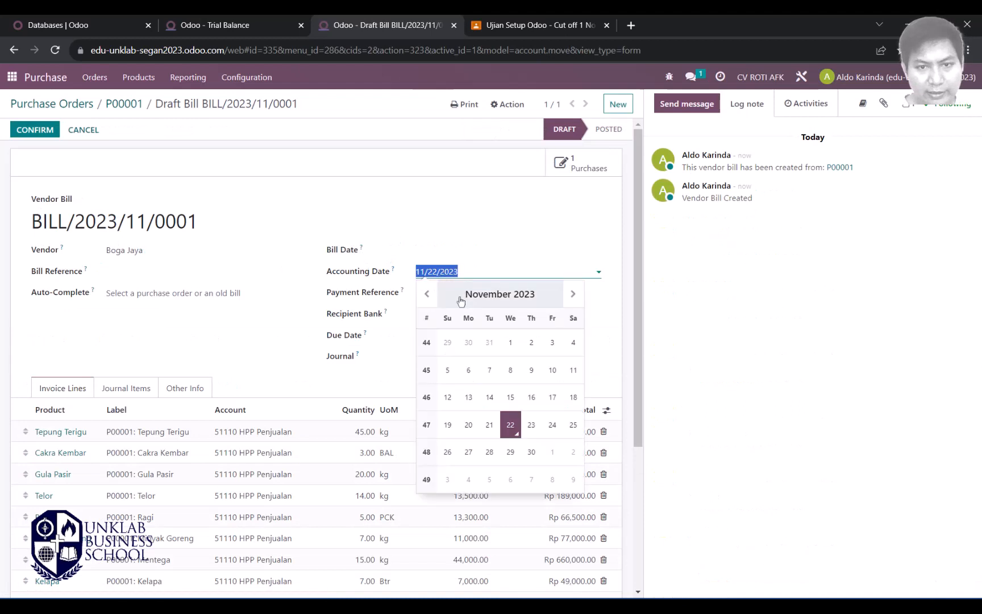
{"action": "left_click", "coordinate": [532, 343]}
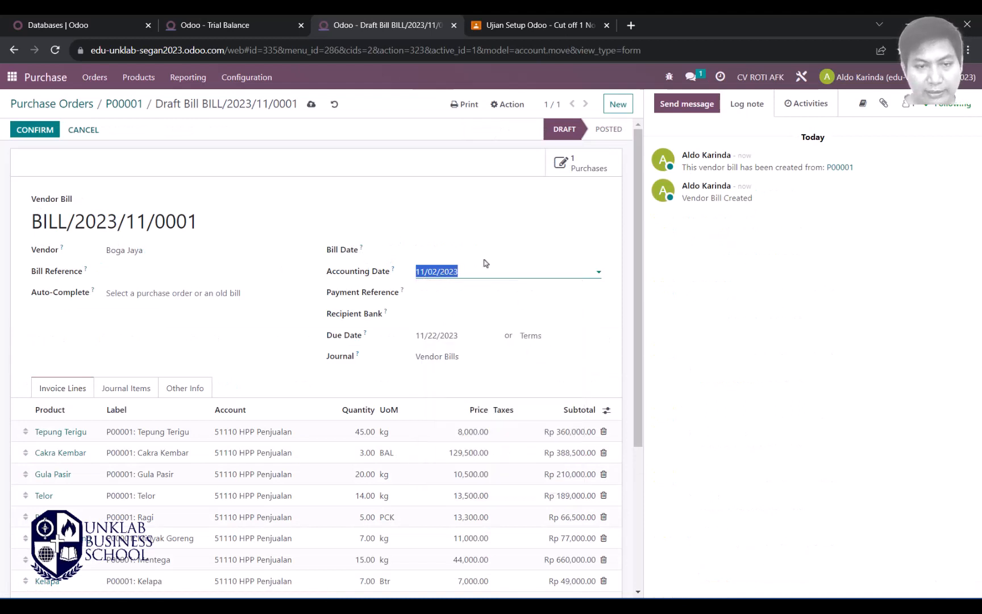
{"action": "left_click", "coordinate": [449, 253]}
{"action": "left_click", "coordinate": [530, 324]}
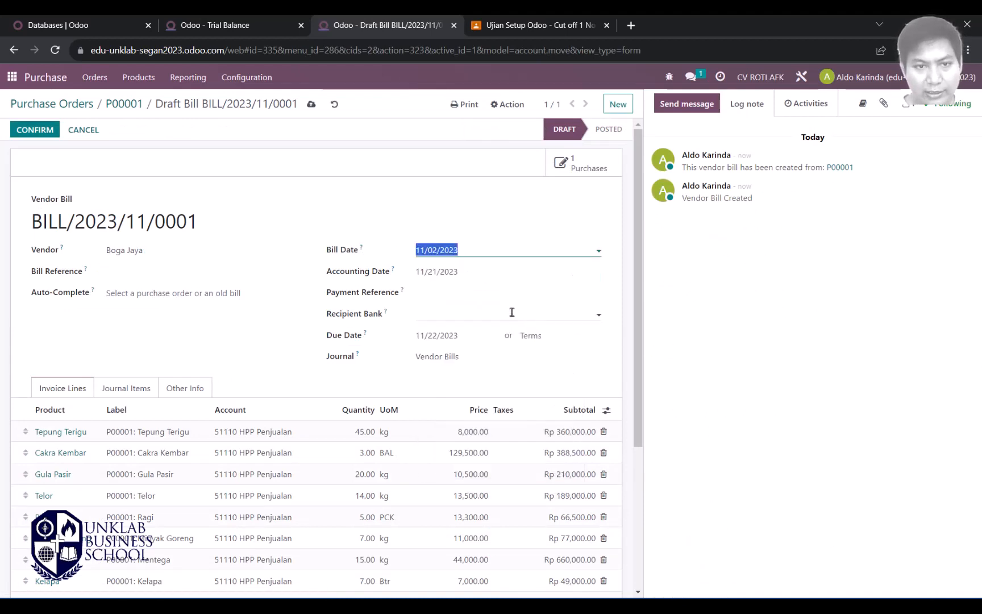
{"action": "left_click", "coordinate": [463, 295]}
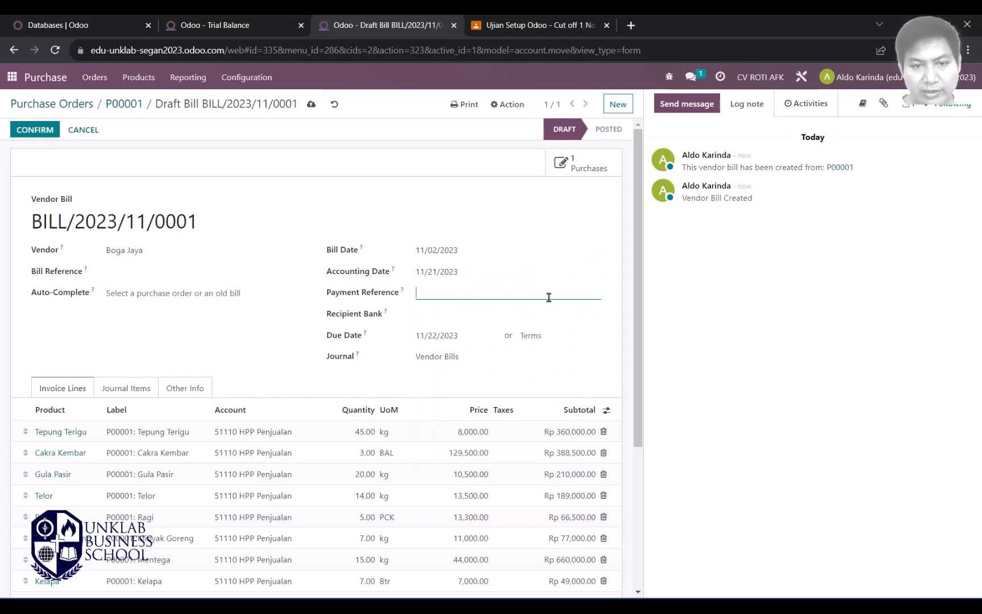
Step: Set the bill's payment terms to 30 Days
{"action": "left_click", "coordinate": [476, 329]}
{"action": "left_click", "coordinate": [477, 341]}
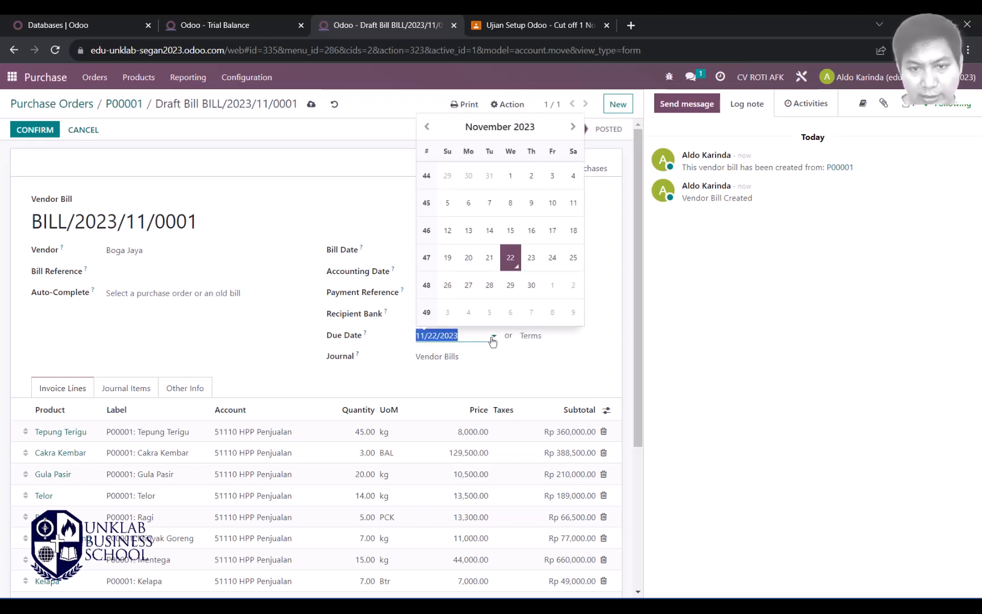
{"action": "left_click", "coordinate": [545, 336]}
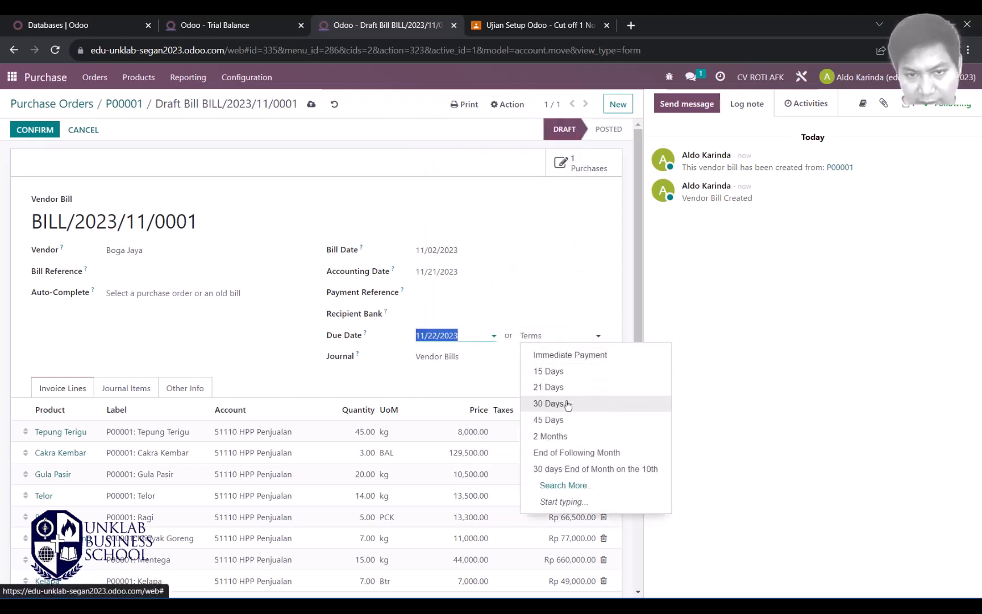
{"action": "left_click", "coordinate": [570, 403]}
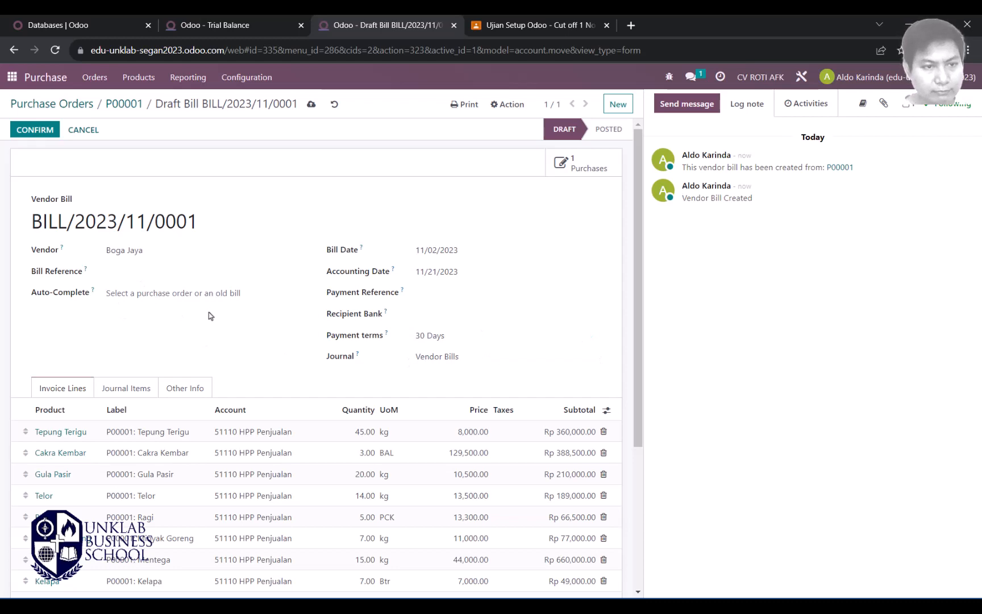
Step: Review the draft bill's journal items
{"action": "scroll", "coordinate": [263, 311], "scroll_direction": "down", "scroll_amount": 1}
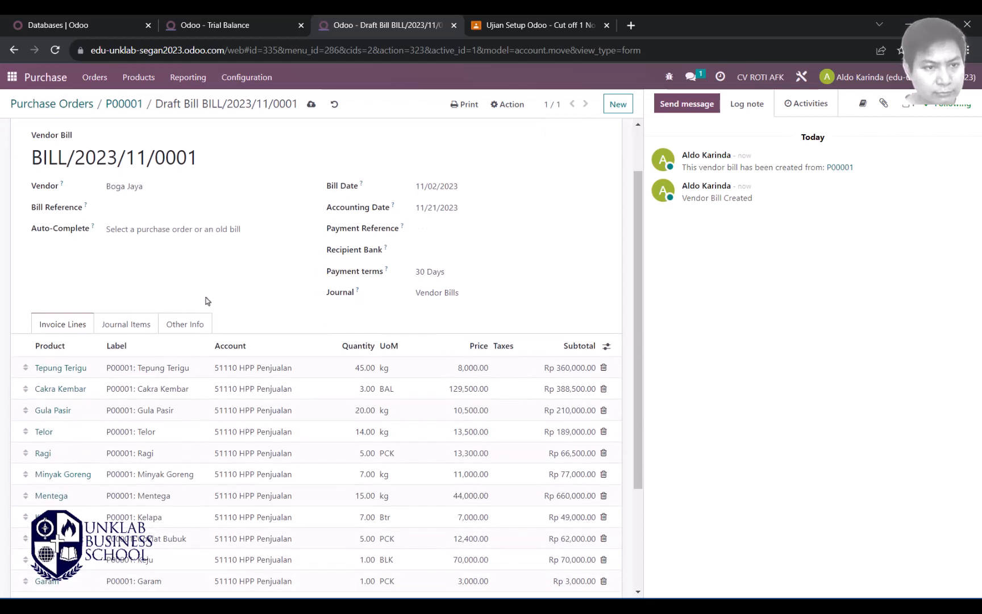
{"action": "scroll", "coordinate": [208, 301], "scroll_direction": "down", "scroll_amount": 2}
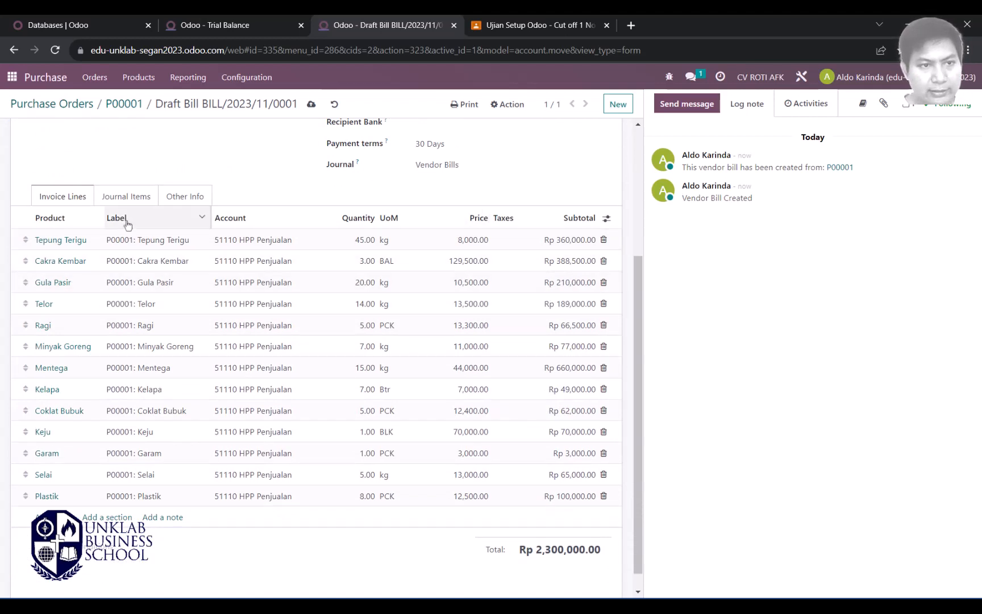
{"action": "left_click", "coordinate": [143, 204]}
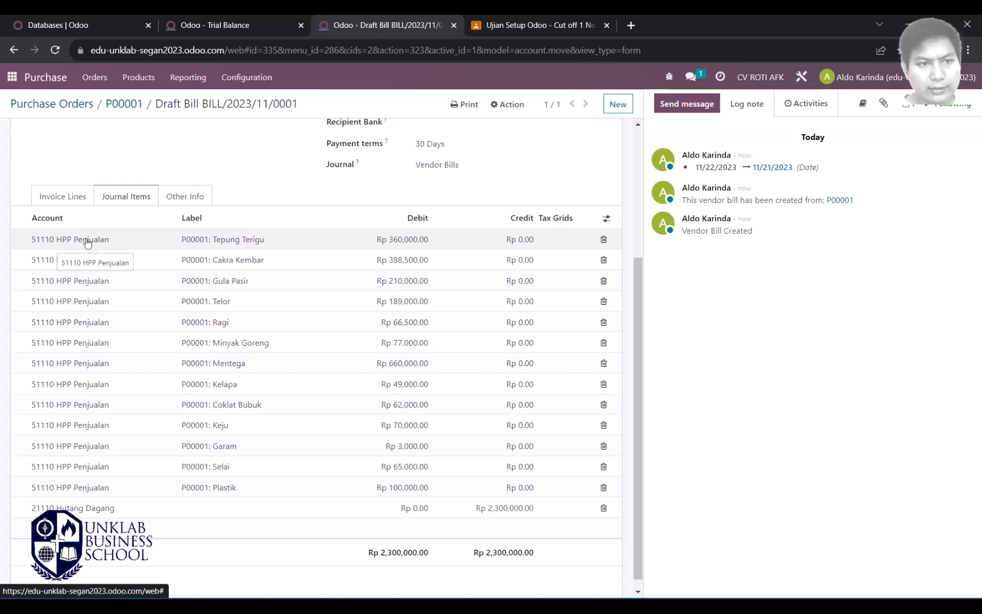
{"action": "left_click", "coordinate": [73, 196]}
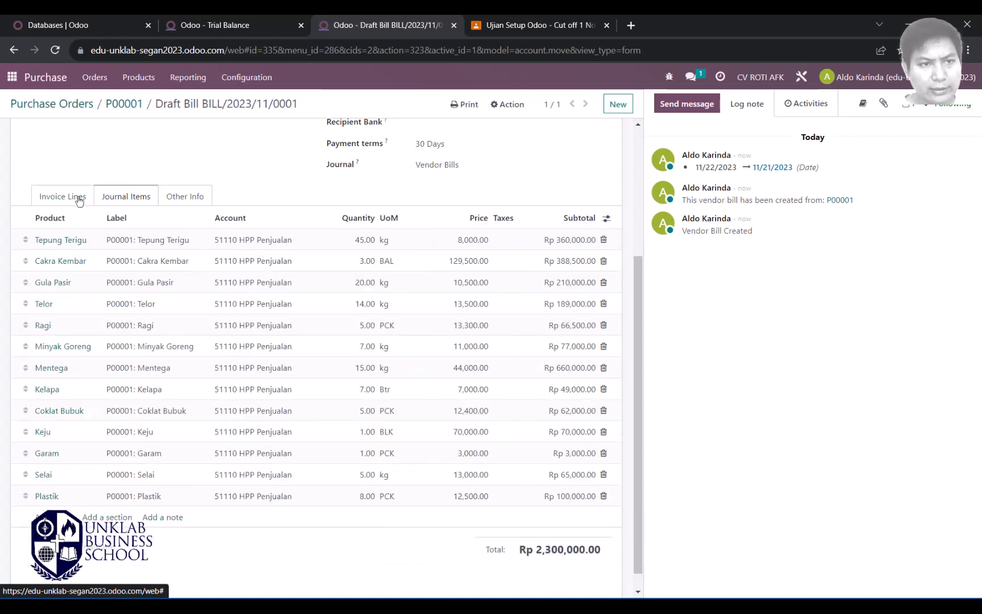
{"action": "left_click", "coordinate": [126, 196]}
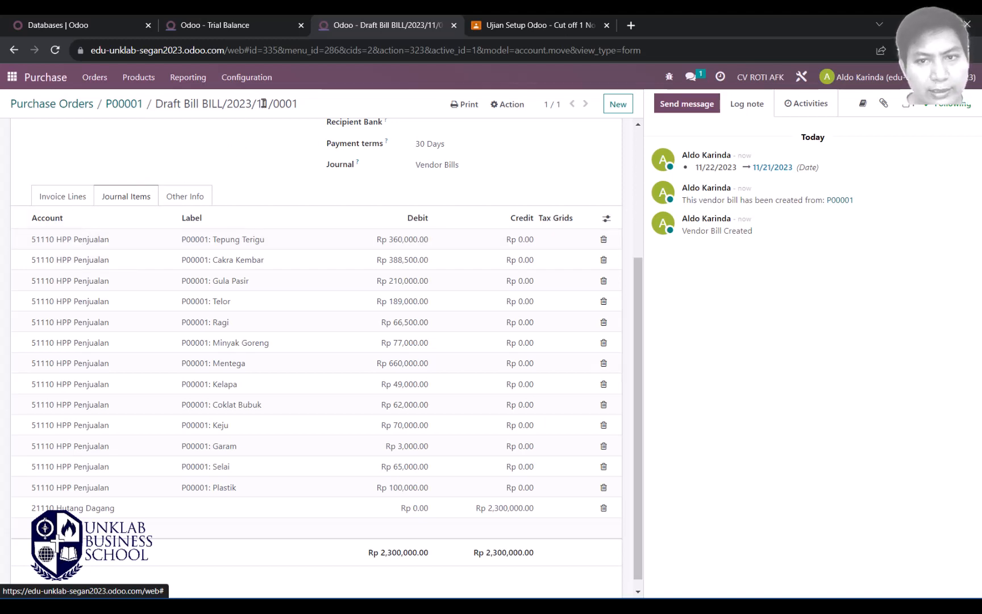
Step: On the Trial Balance, mark the Stock Interim credit of Rp 2,300,000.00
{"action": "left_click", "coordinate": [252, 20]}
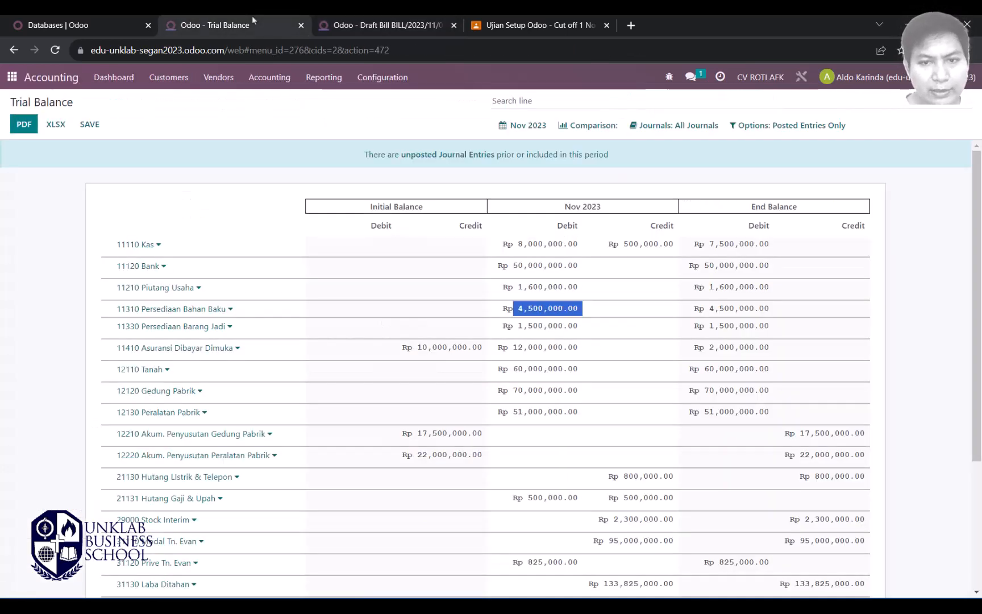
{"action": "left_click", "coordinate": [921, 312]}
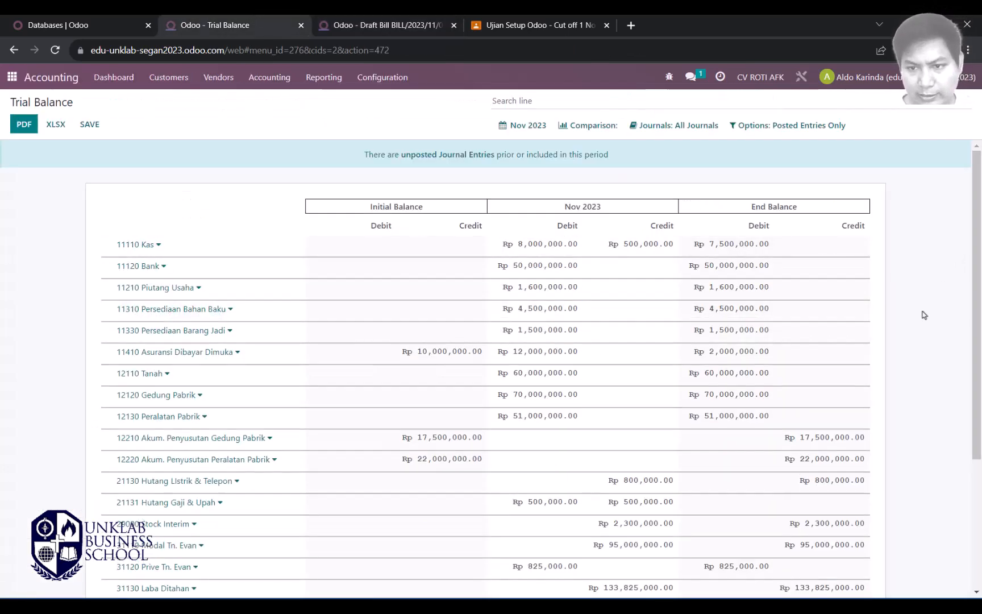
{"action": "scroll", "coordinate": [802, 321], "scroll_direction": "down", "scroll_amount": 1}
{"action": "scroll", "coordinate": [801, 322], "scroll_direction": "down", "scroll_amount": 3}
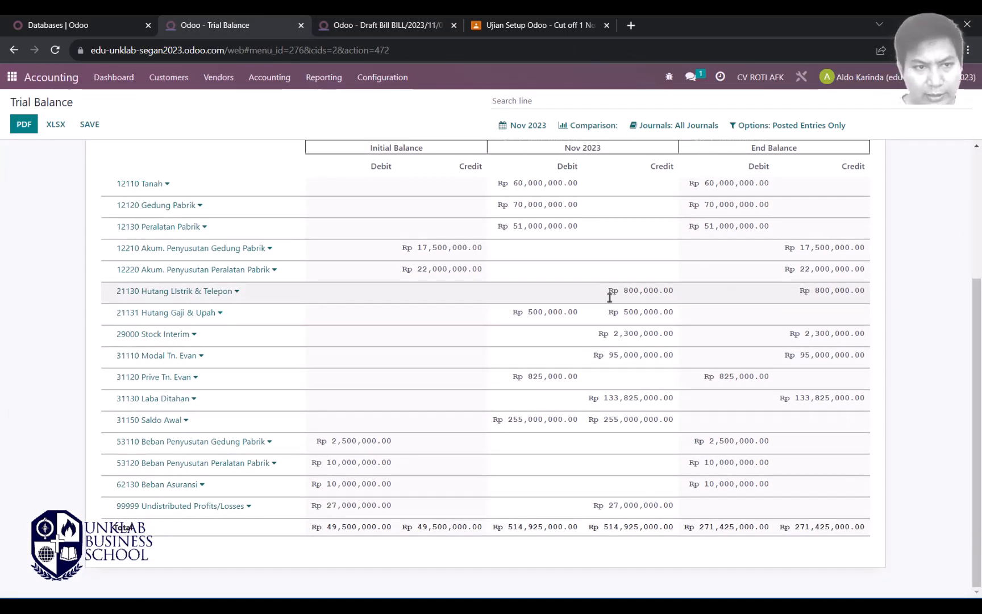
{"action": "scroll", "coordinate": [609, 297], "scroll_direction": "up", "scroll_amount": 5}
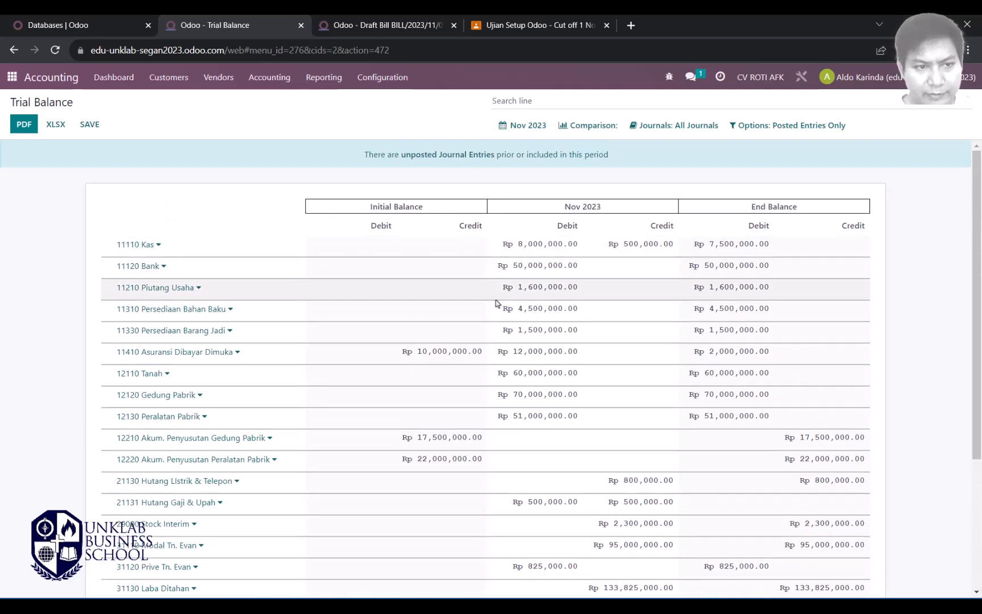
{"action": "scroll", "coordinate": [583, 309], "scroll_direction": "down", "scroll_amount": 1}
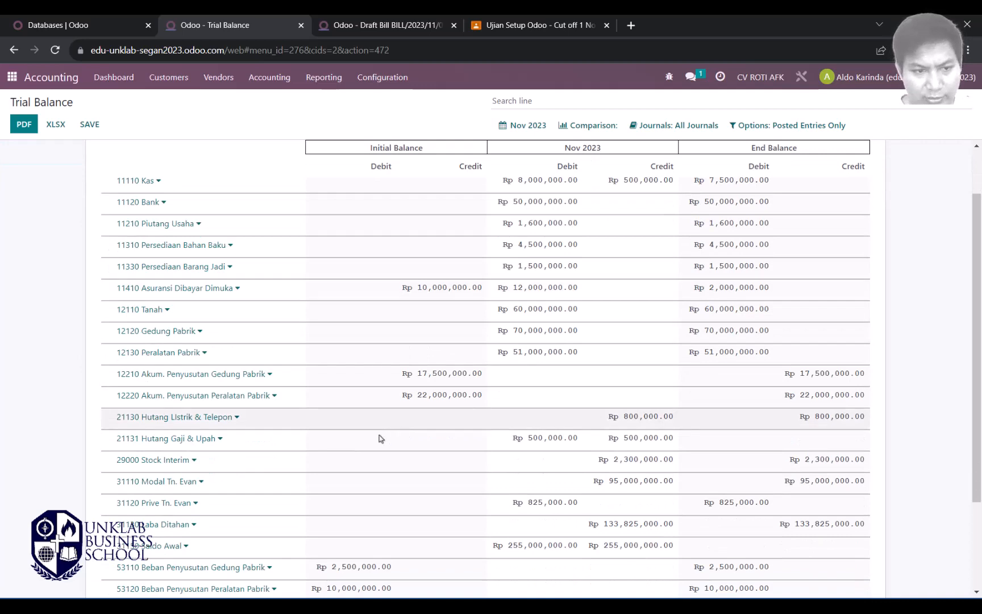
{"action": "scroll", "coordinate": [614, 443], "scroll_direction": "down", "scroll_amount": 1}
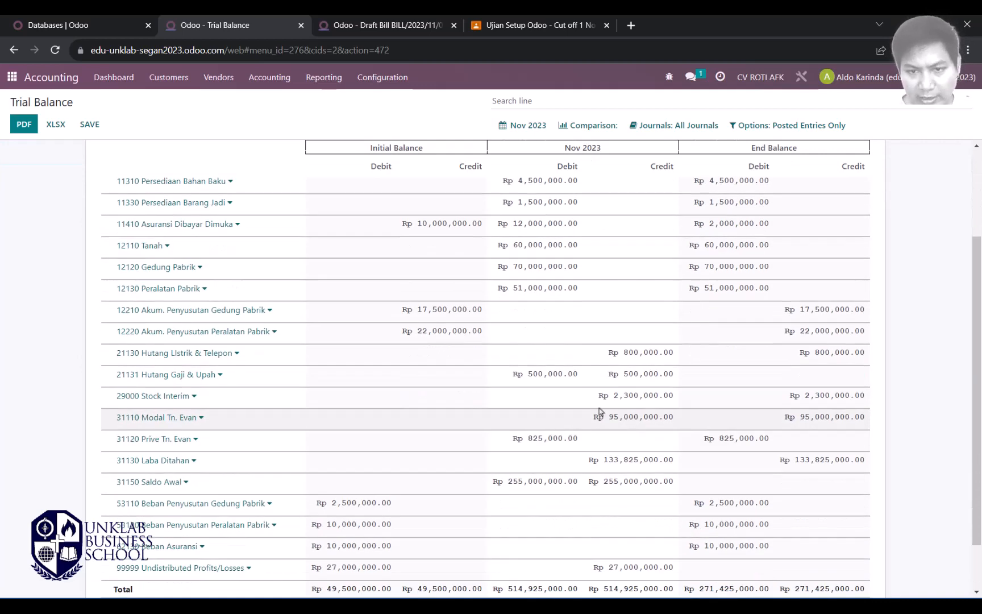
{"action": "left_click_drag", "start_coordinate": [599, 396], "coordinate": [678, 398]}
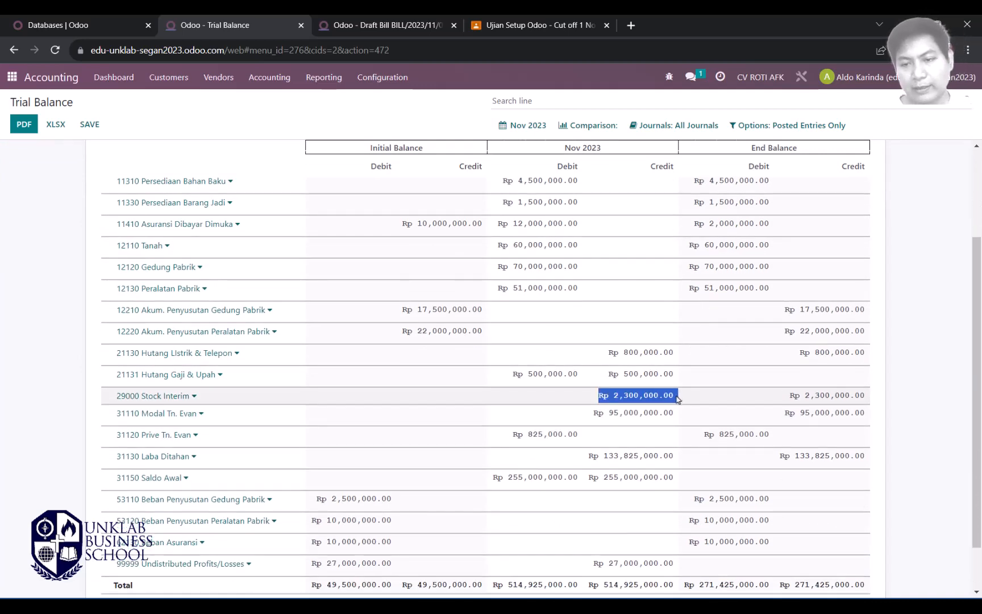
{"action": "left_click", "coordinate": [685, 401]}
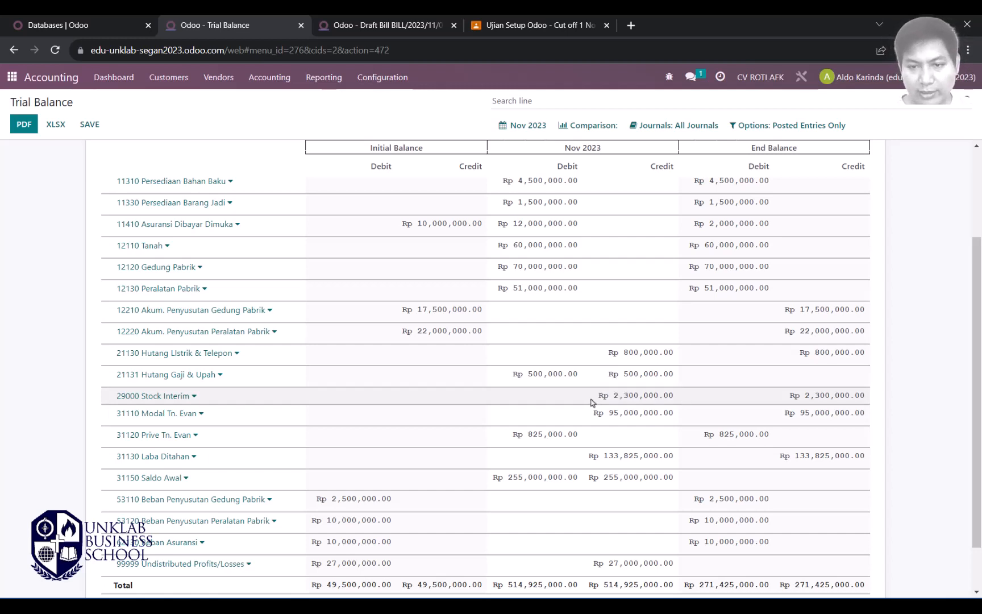
{"action": "left_click_drag", "start_coordinate": [591, 402], "coordinate": [671, 396]}
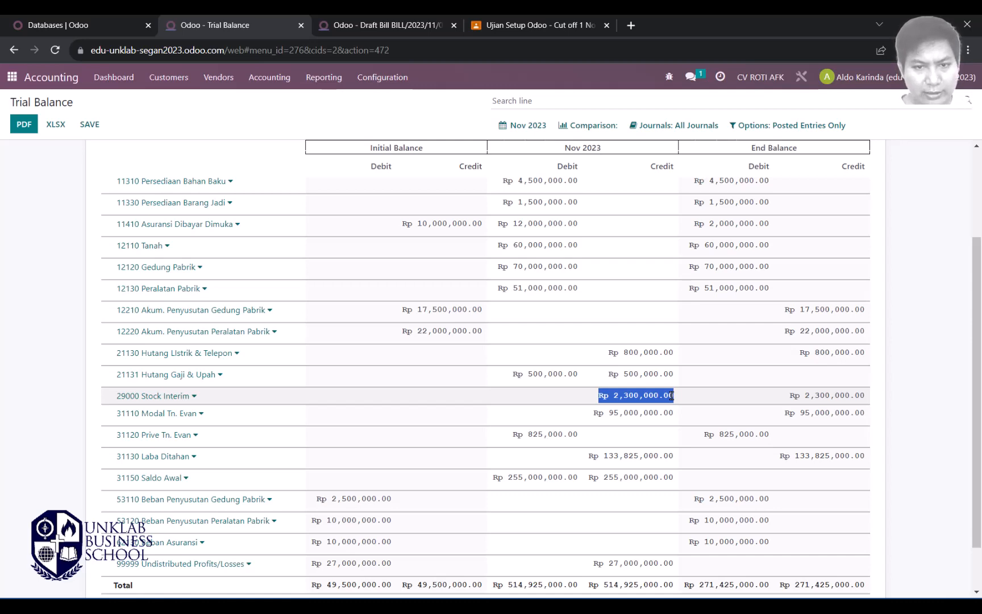
Step: Compare with the Word transactions and show the draft bill's 51110 HPP Penjualan journal items
{"action": "key", "text": "alt+Tab"}
{"action": "key", "text": "alt+Tab"}
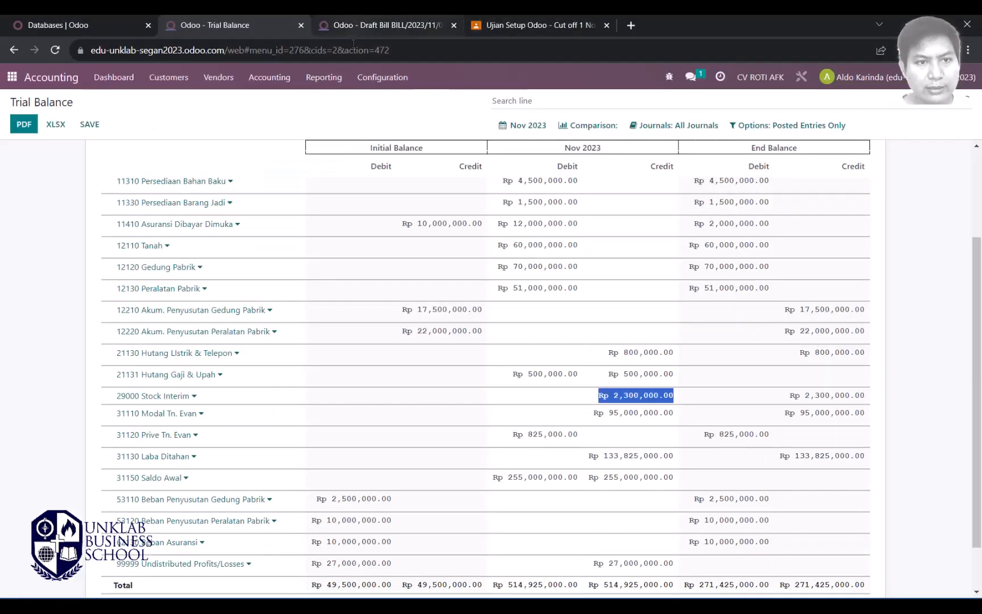
{"action": "key", "text": "ctrl+Tab"}
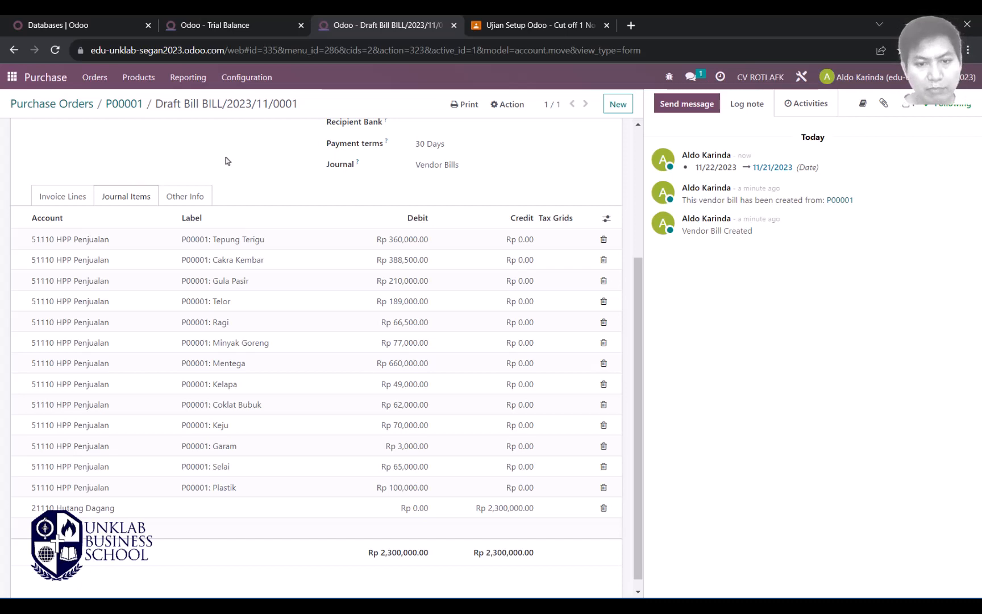
{"action": "left_click", "coordinate": [246, 26]}
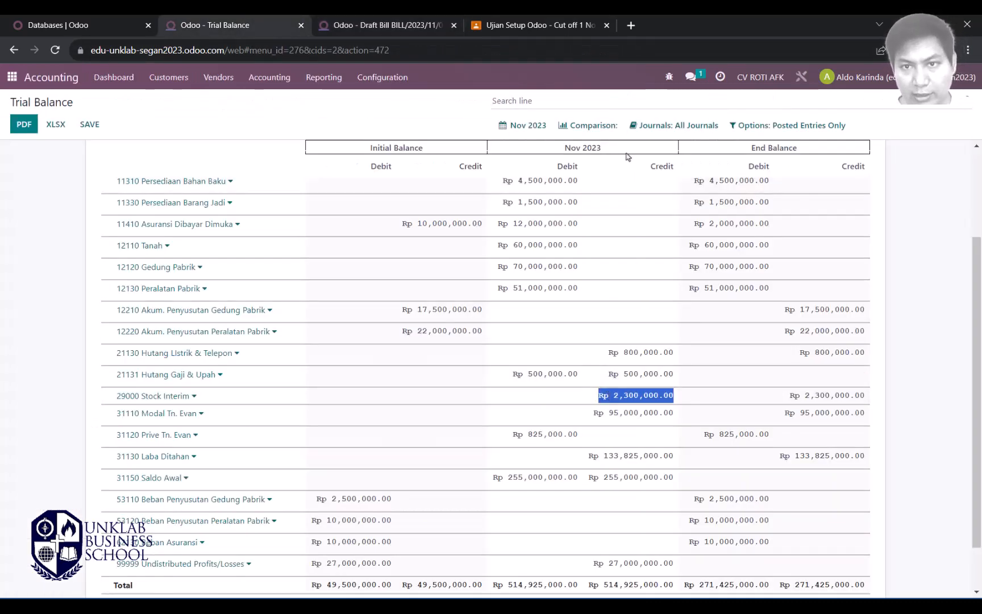
{"action": "left_click", "coordinate": [358, 25]}
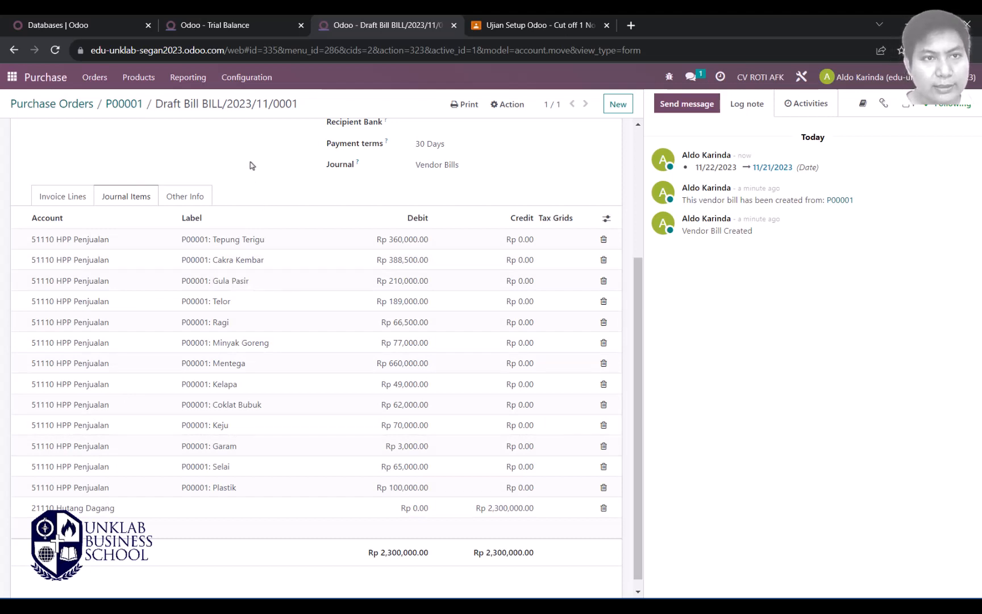
{"action": "scroll", "coordinate": [251, 168], "scroll_direction": "up", "scroll_amount": 4}
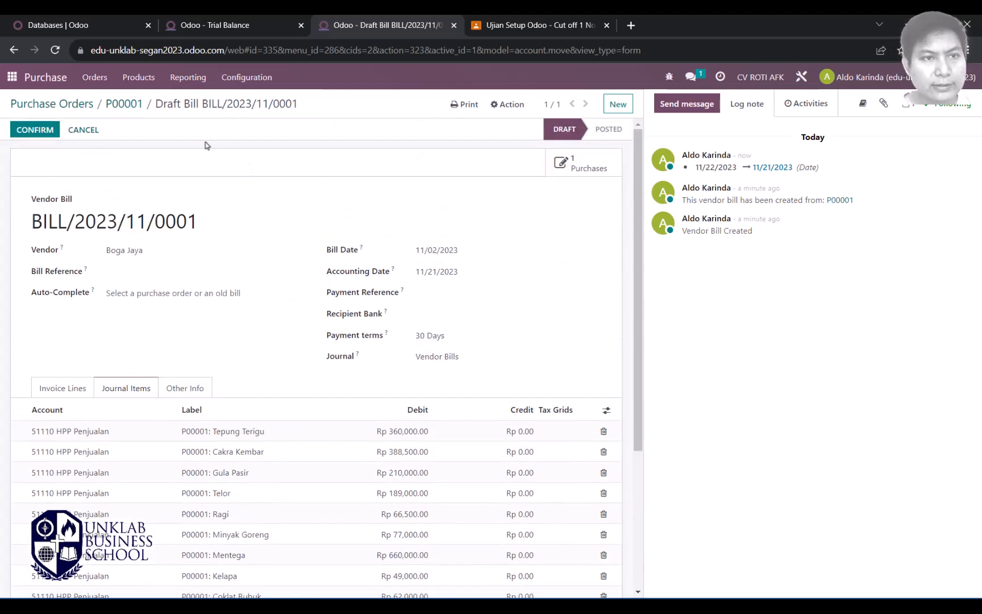
Step: Open Purchase's Product Categories list in a new browser tab
{"action": "left_click", "coordinate": [238, 84]}
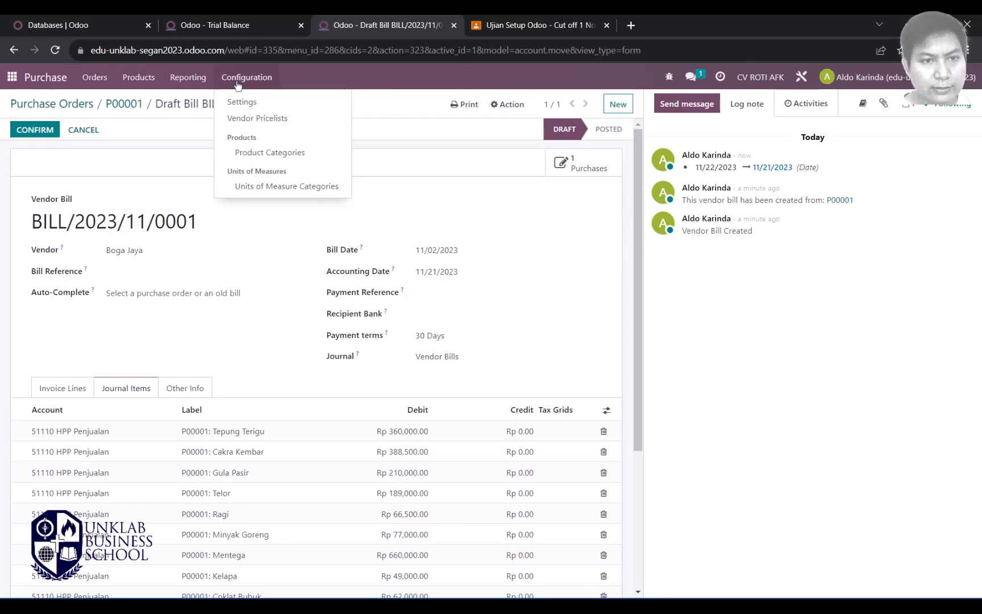
{"action": "right_click", "coordinate": [247, 152]}
{"action": "left_click", "coordinate": [288, 163]}
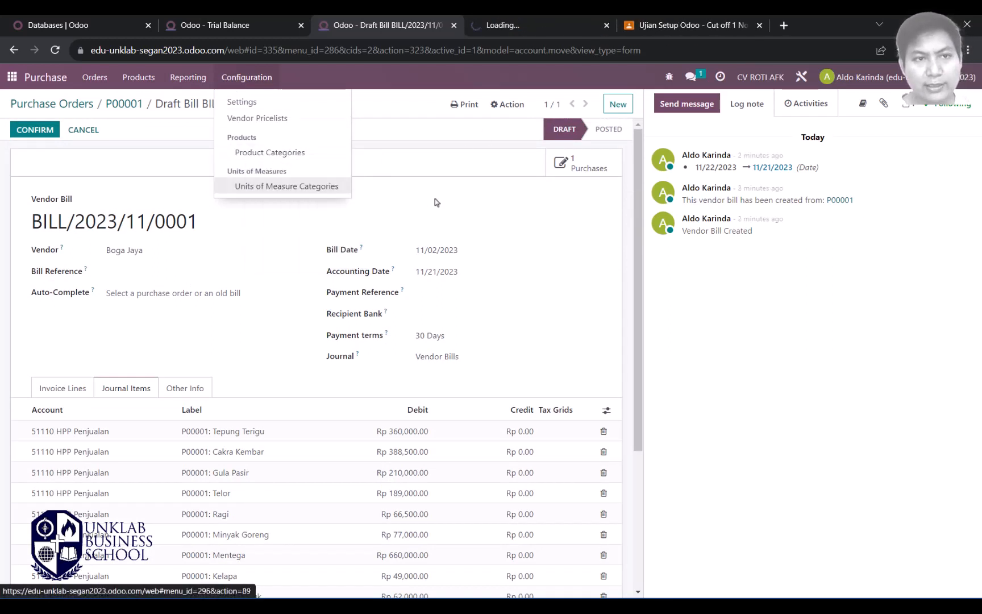
{"action": "left_click", "coordinate": [522, 28]}
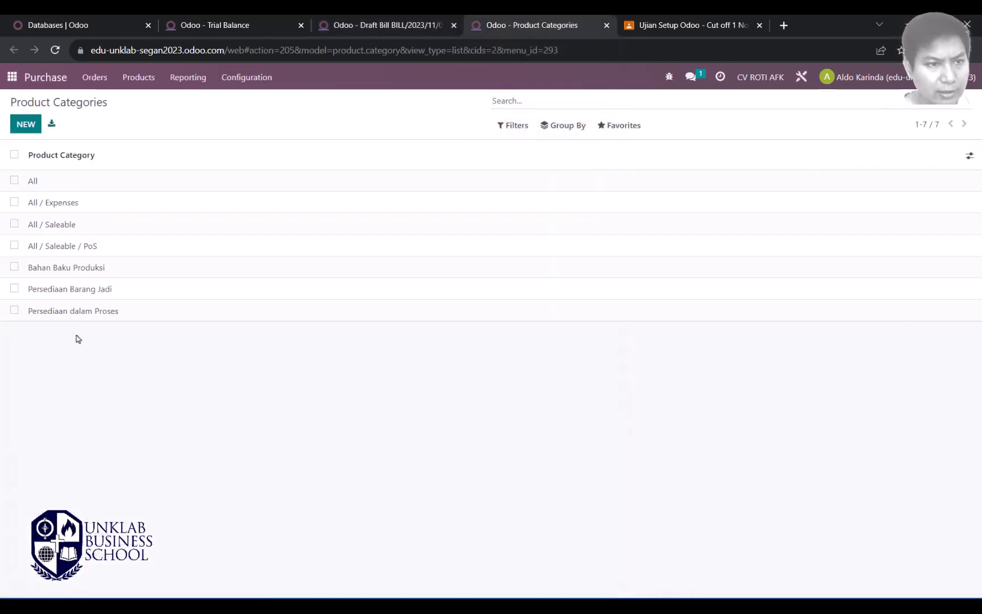
Step: Delete 51110 HPP Penjualan from Bahan Baku Produksi's expense account and save the category
{"action": "left_click", "coordinate": [77, 273]}
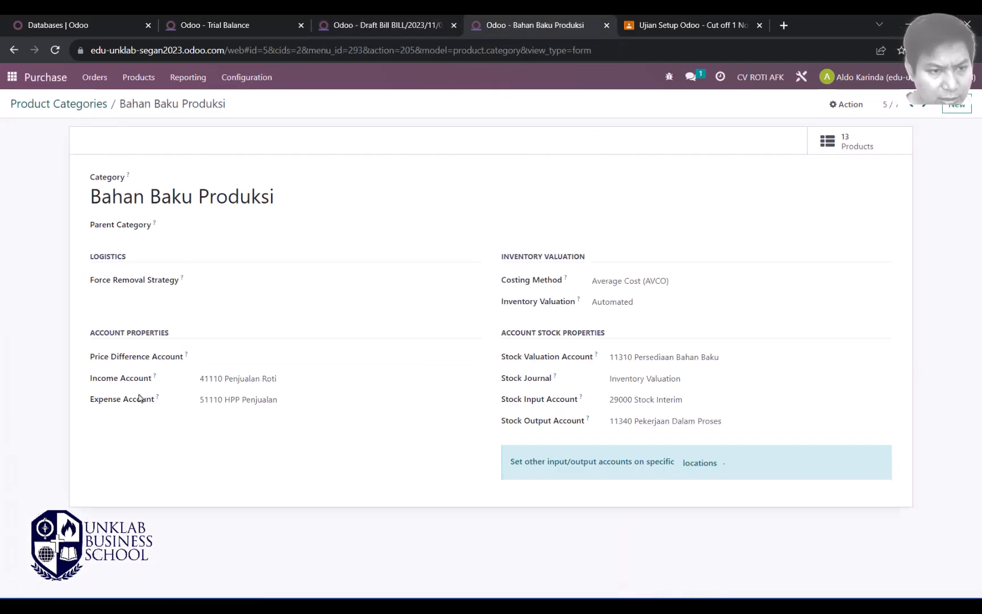
{"action": "left_click_drag", "start_coordinate": [307, 404], "coordinate": [180, 397]}
{"action": "key", "text": "BackSpace"}
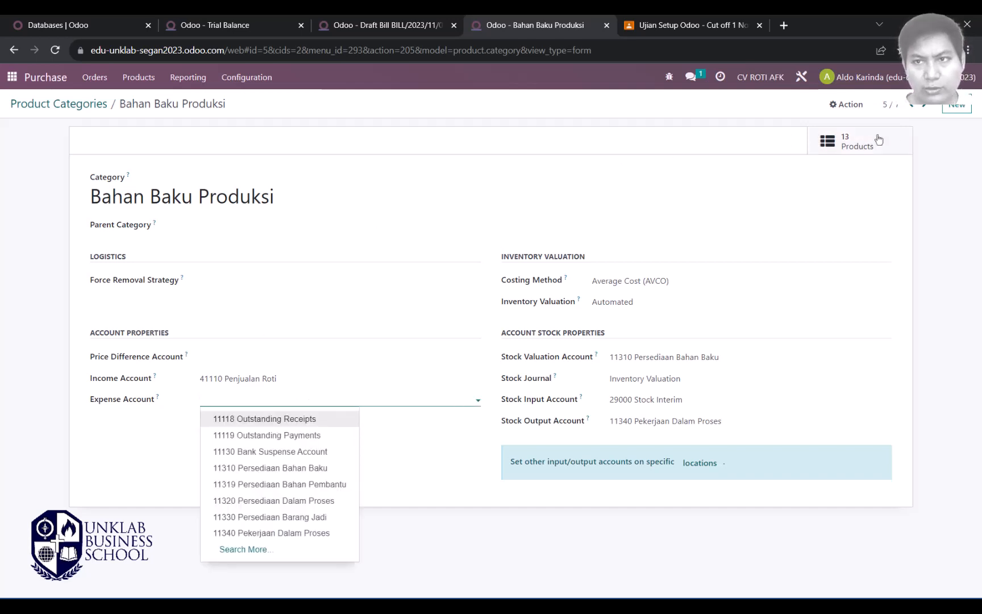
{"action": "left_click", "coordinate": [874, 211]}
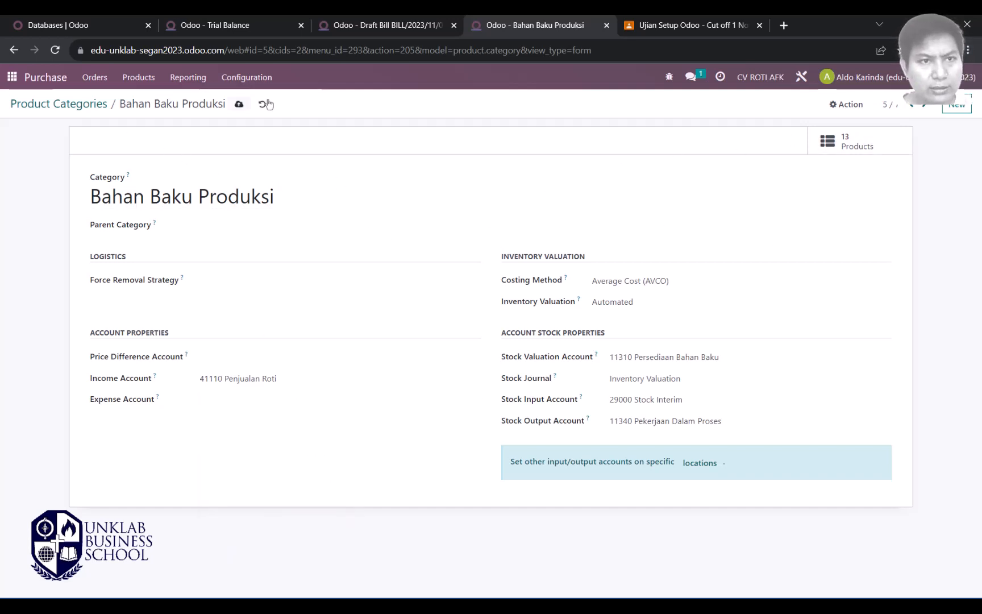
{"action": "left_click", "coordinate": [239, 105]}
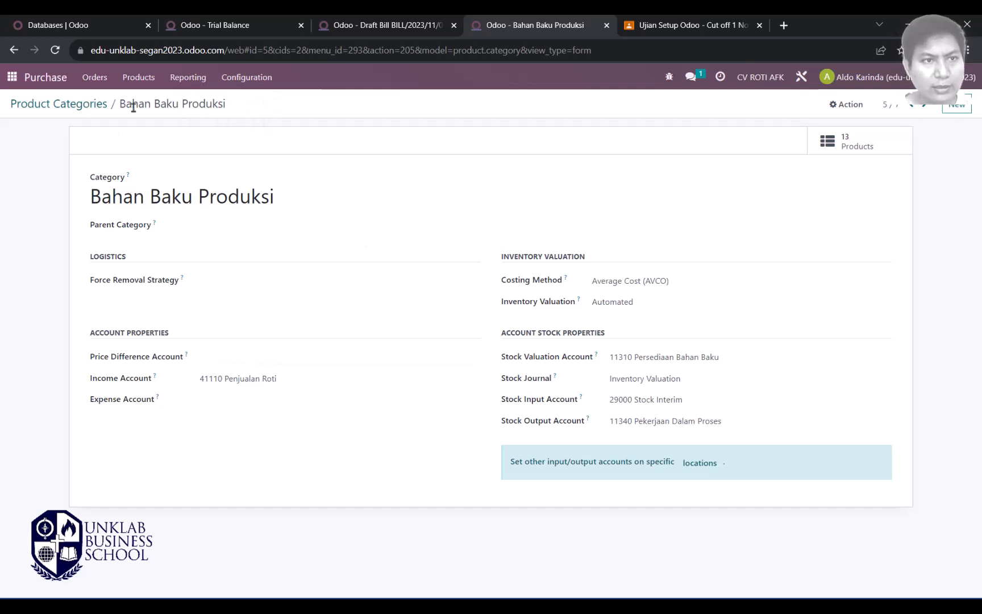
Step: Cancel draft bill BILL/2023/11/0001, reset it to draft, and cancel it again
{"action": "left_click", "coordinate": [347, 25]}
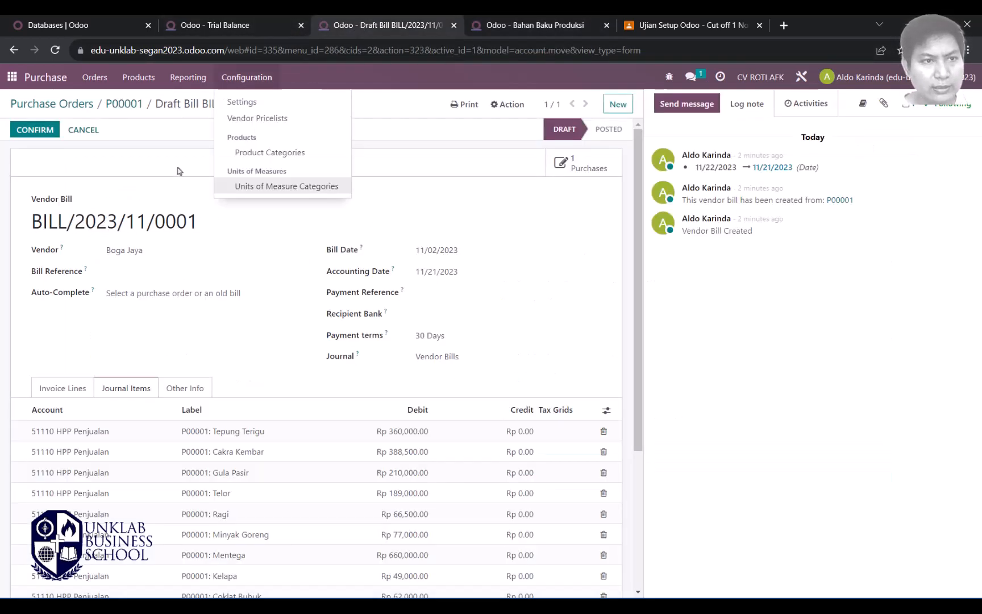
{"action": "left_click", "coordinate": [108, 176]}
{"action": "left_click", "coordinate": [88, 130]}
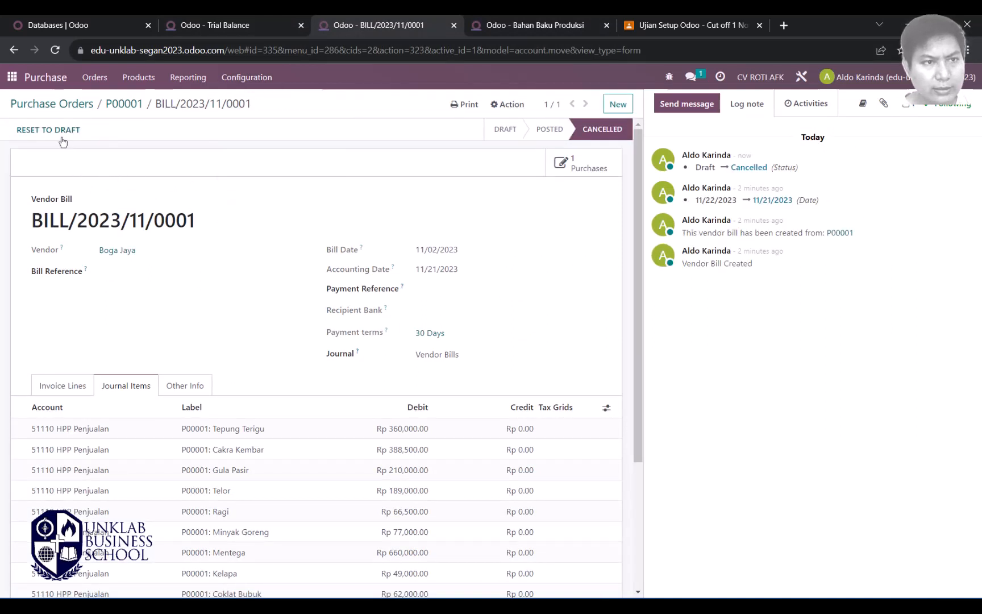
{"action": "left_click", "coordinate": [58, 131]}
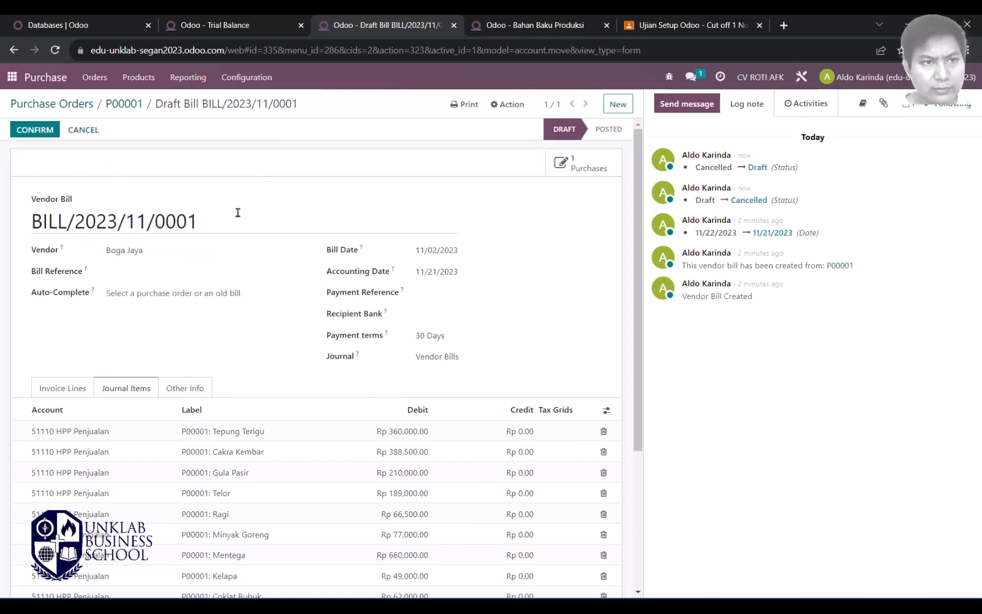
{"action": "left_click", "coordinate": [84, 136]}
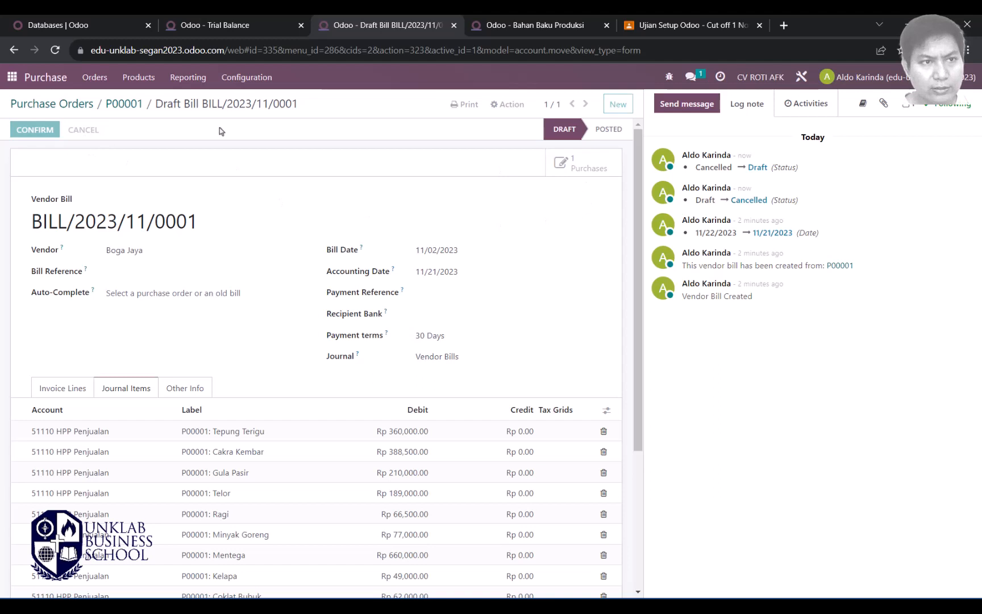
Step: Delete the cancelled bill through the Action menu and confirm with OK
{"action": "left_click", "coordinate": [509, 104]}
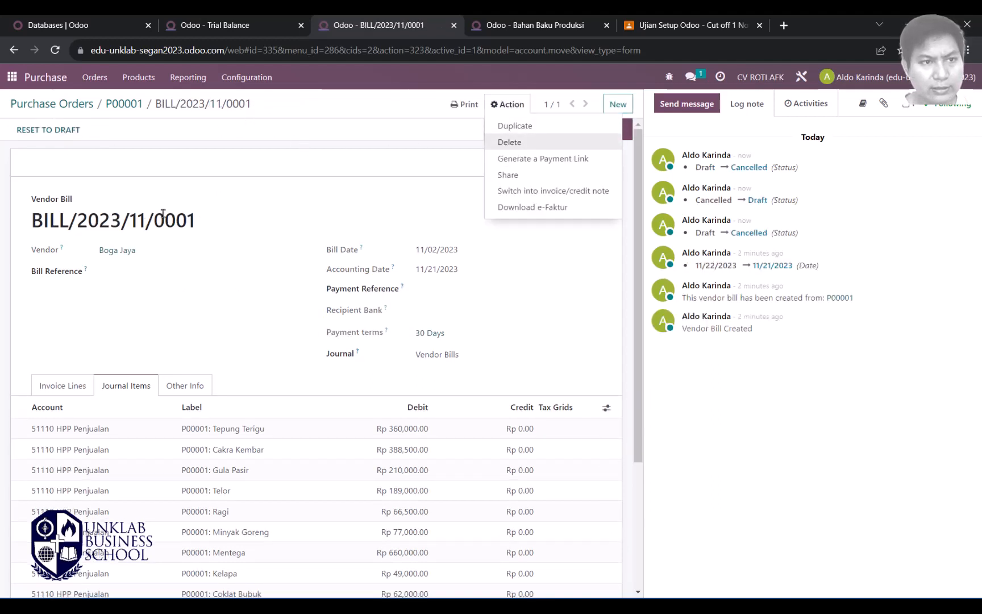
{"action": "left_click", "coordinate": [274, 209]}
{"action": "left_click", "coordinate": [509, 105]}
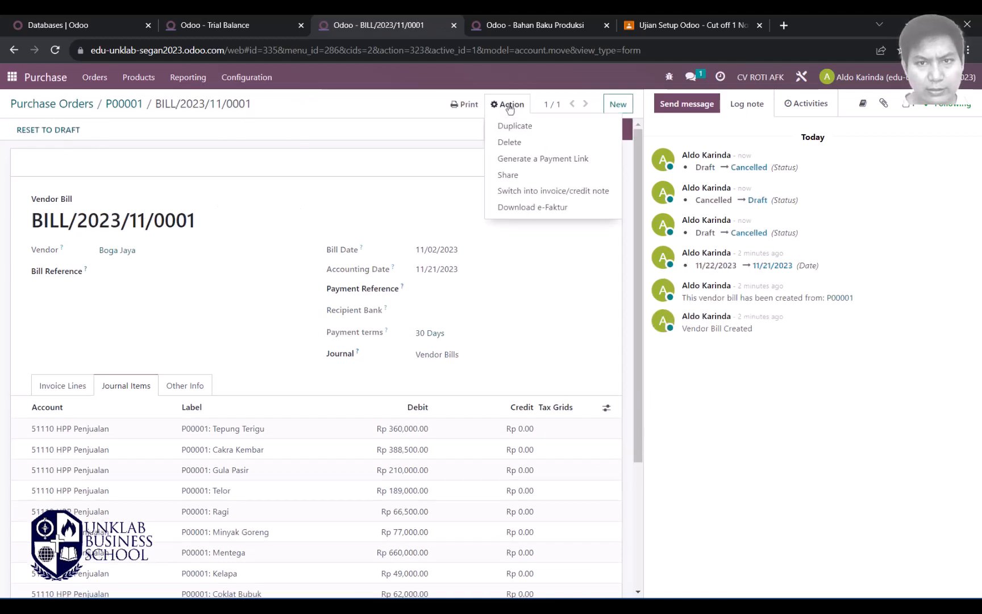
{"action": "scroll", "coordinate": [239, 285], "scroll_direction": "down", "scroll_amount": 4}
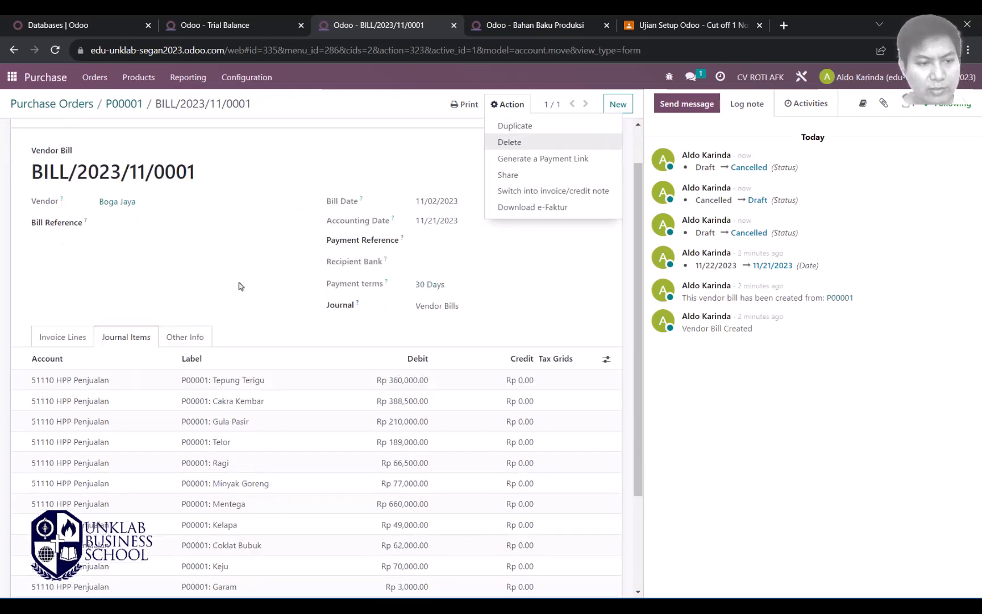
{"action": "scroll", "coordinate": [239, 285], "scroll_direction": "up", "scroll_amount": 4}
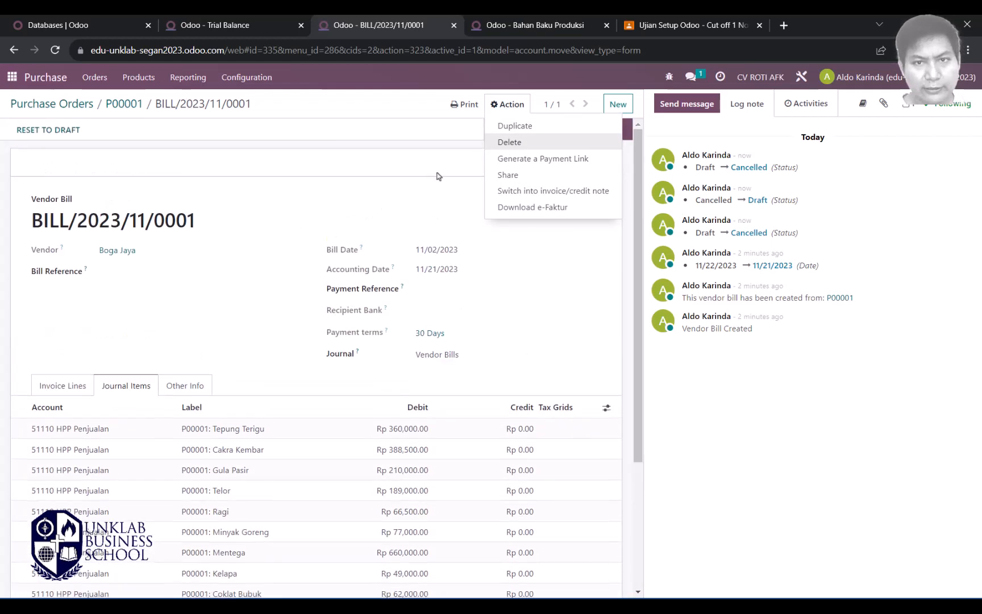
{"action": "left_click", "coordinate": [508, 143]}
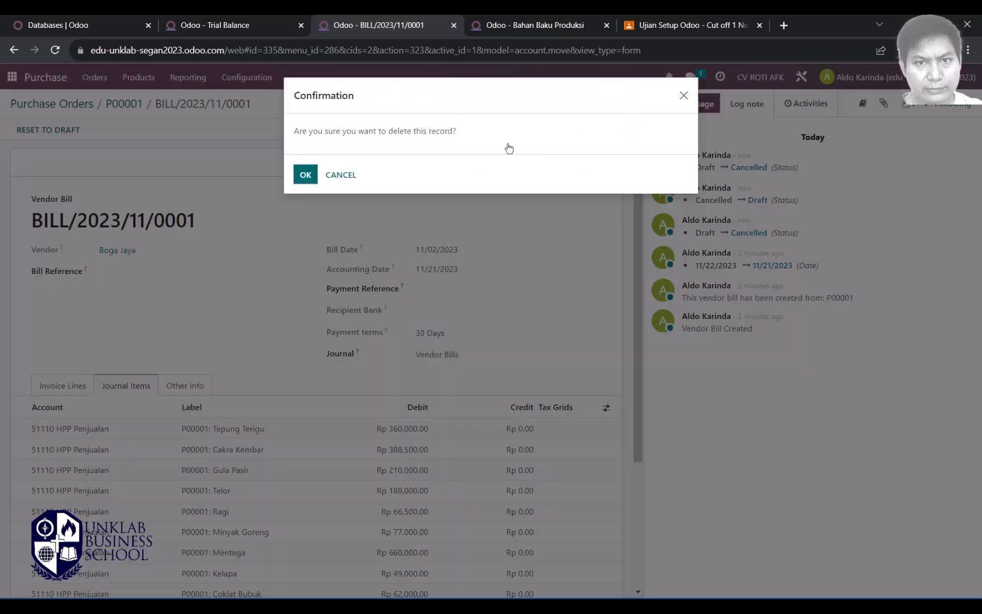
{"action": "left_click", "coordinate": [307, 176]}
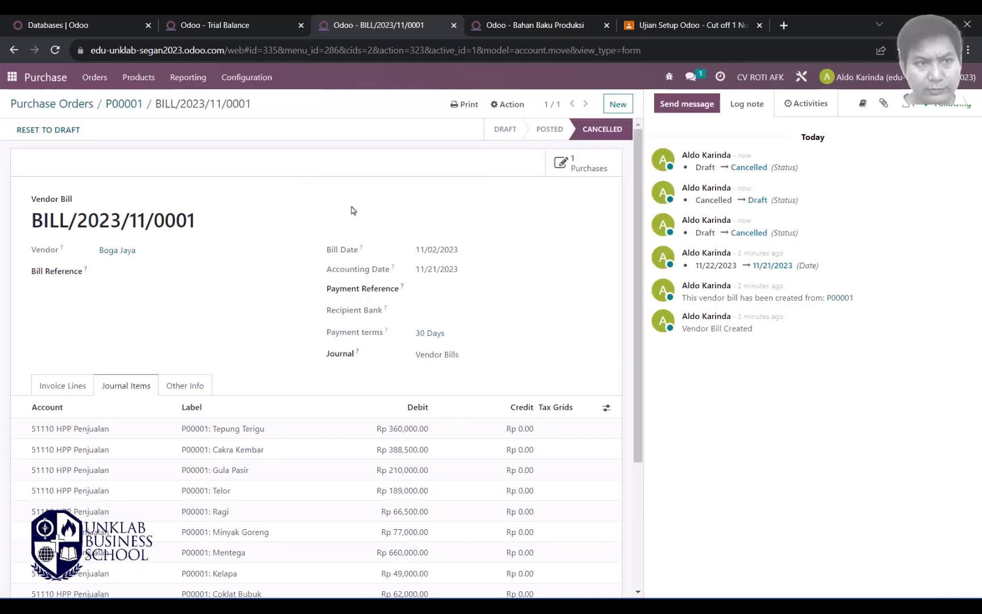
{"action": "scroll", "coordinate": [295, 266], "scroll_direction": "down", "scroll_amount": 3}
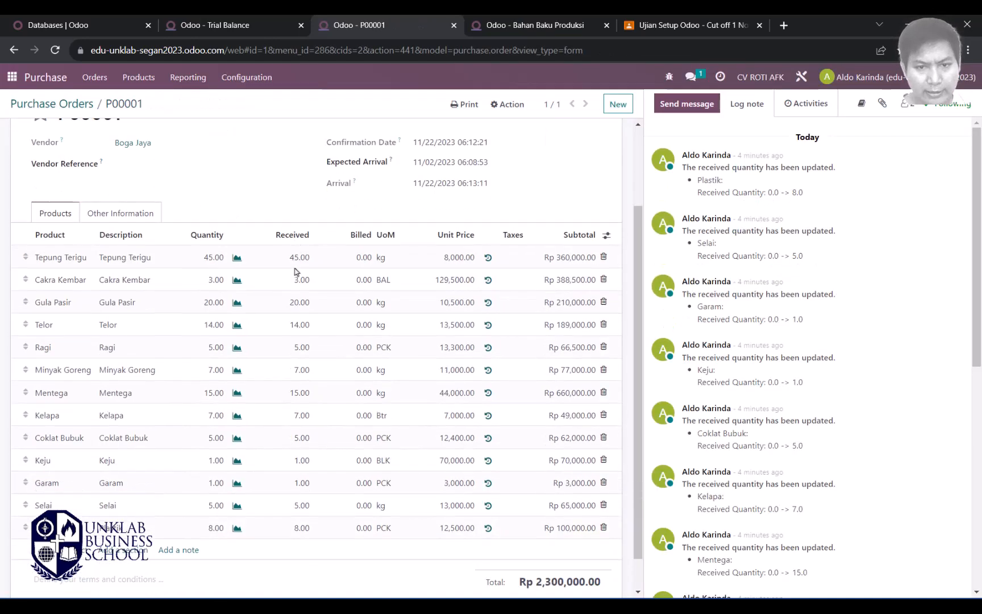
Step: Recreate the P00001 bill, check its 62190 Beban Lainnya journal items, then reselect the category's expense account
{"action": "scroll", "coordinate": [303, 269], "scroll_direction": "up", "scroll_amount": 3}
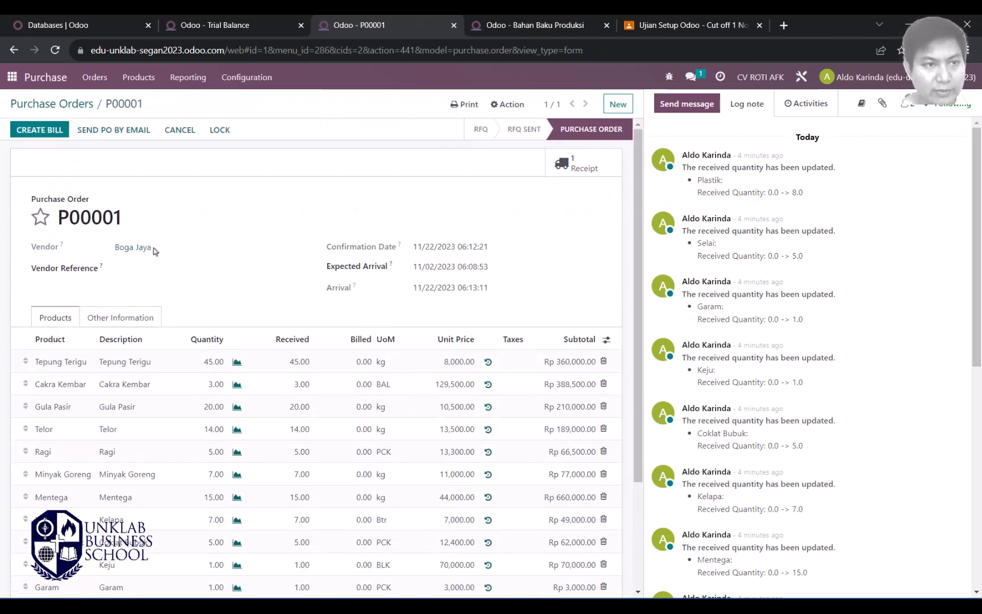
{"action": "left_click", "coordinate": [45, 130]}
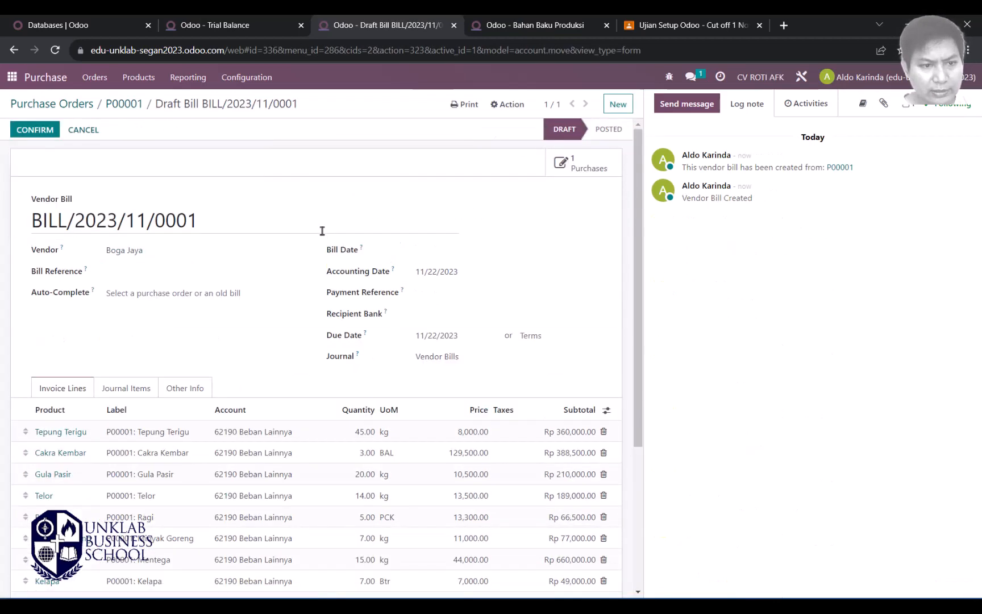
{"action": "scroll", "coordinate": [259, 259], "scroll_direction": "down", "scroll_amount": 4}
{"action": "scroll", "coordinate": [263, 267], "scroll_direction": "up", "scroll_amount": 4}
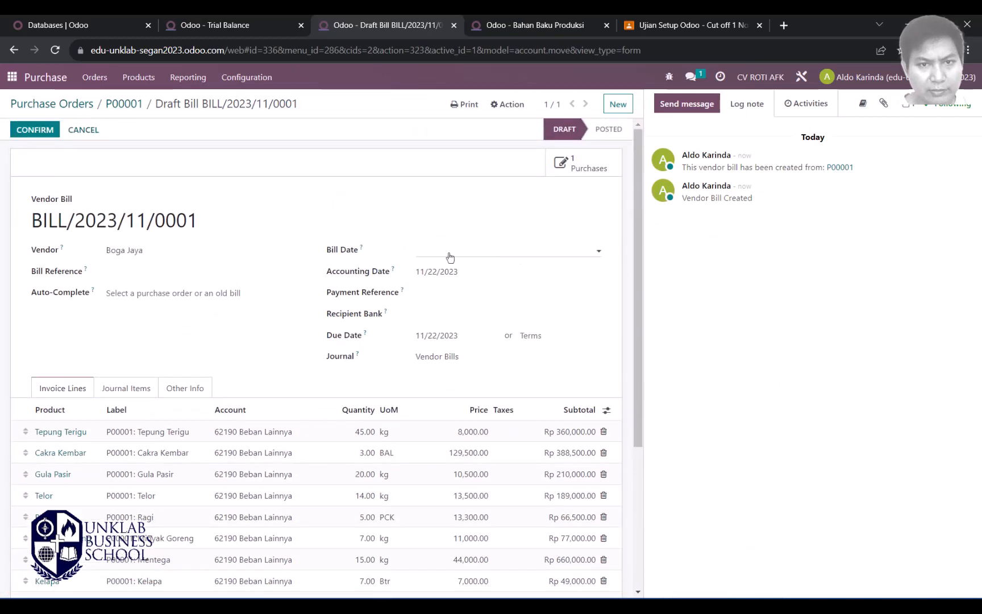
{"action": "scroll", "coordinate": [129, 313], "scroll_direction": "down", "scroll_amount": 3}
{"action": "left_click", "coordinate": [126, 199]}
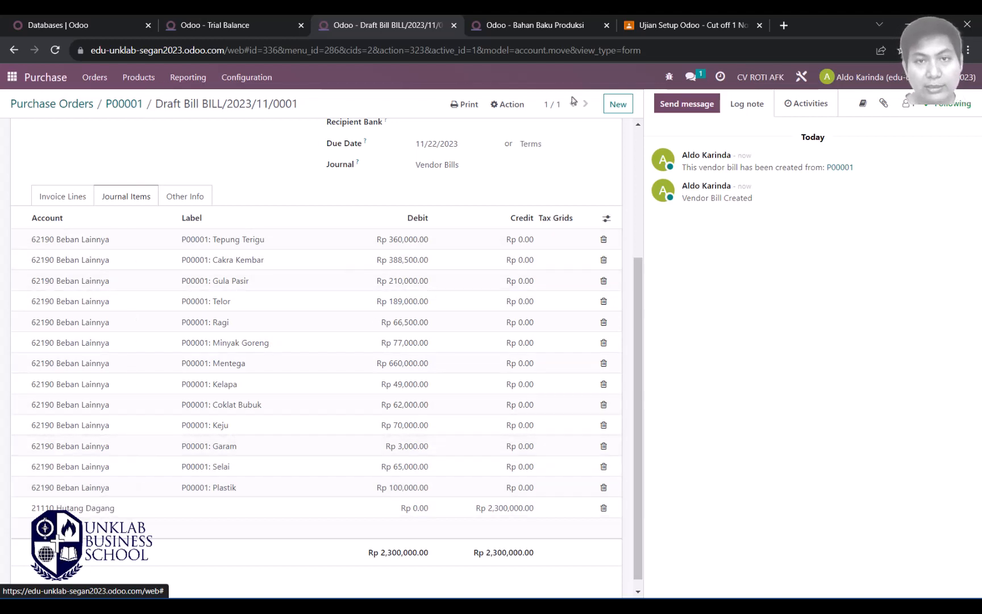
{"action": "left_click", "coordinate": [539, 25]}
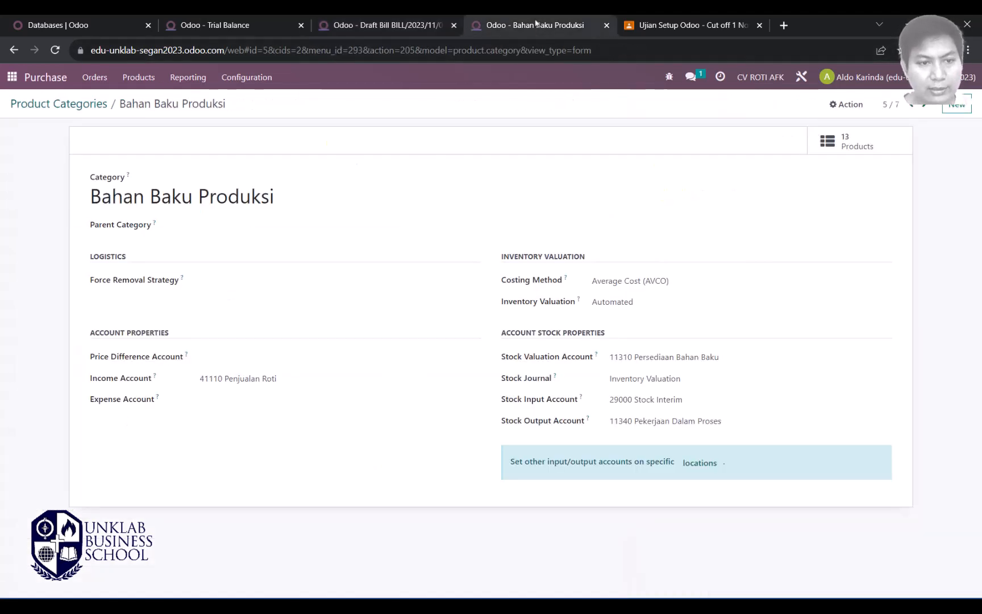
{"action": "left_click", "coordinate": [206, 402]}
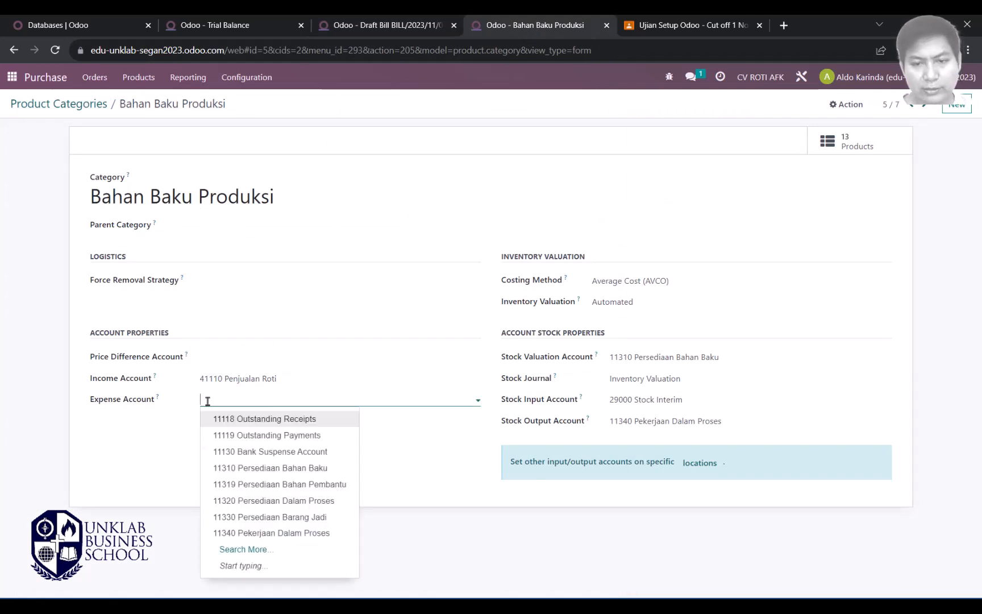
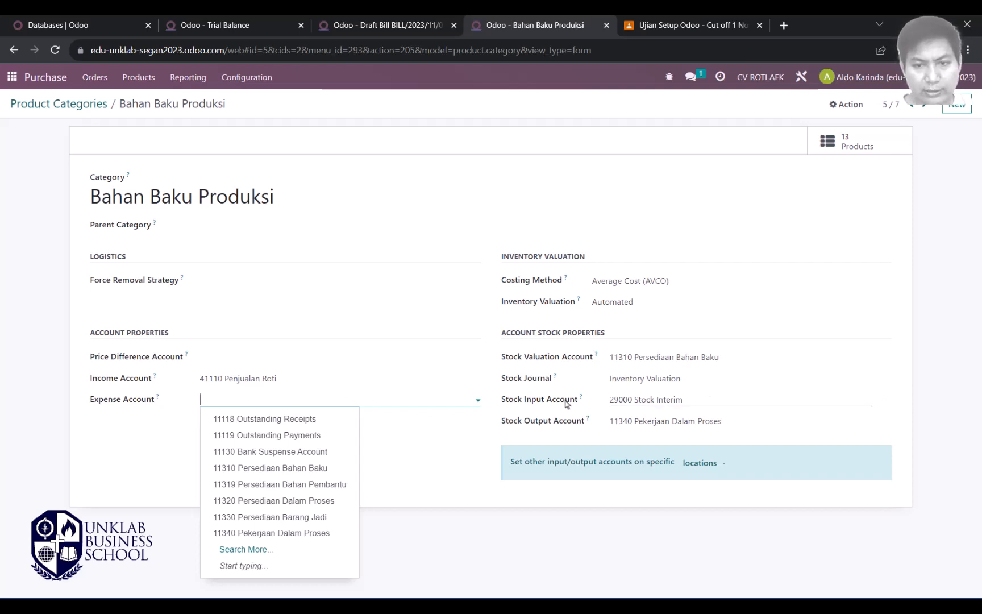
Step: Leave the category form and open the Cakra Kembar product from the Products list
{"action": "left_click", "coordinate": [164, 415]}
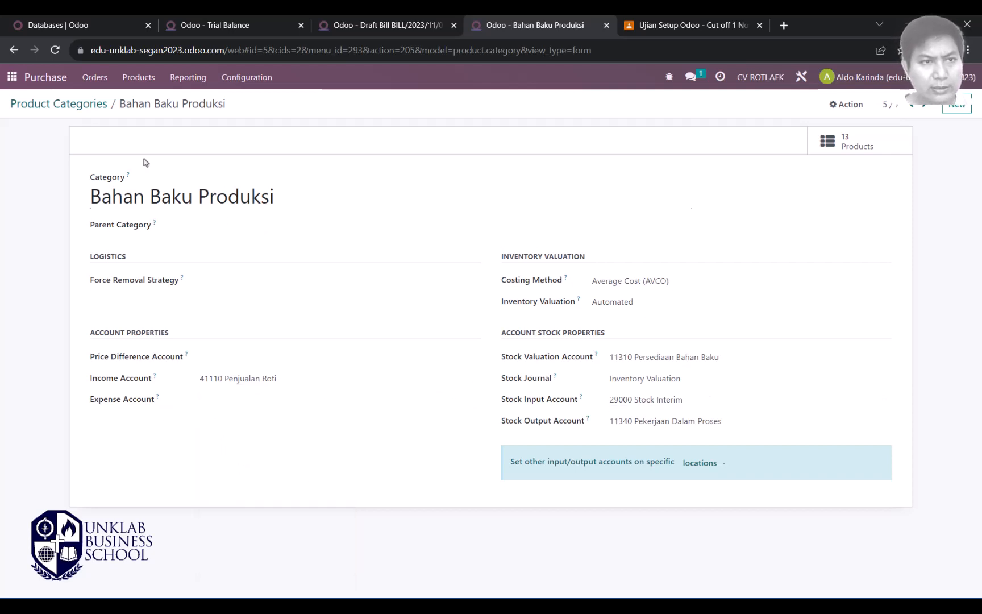
{"action": "left_click", "coordinate": [62, 104]}
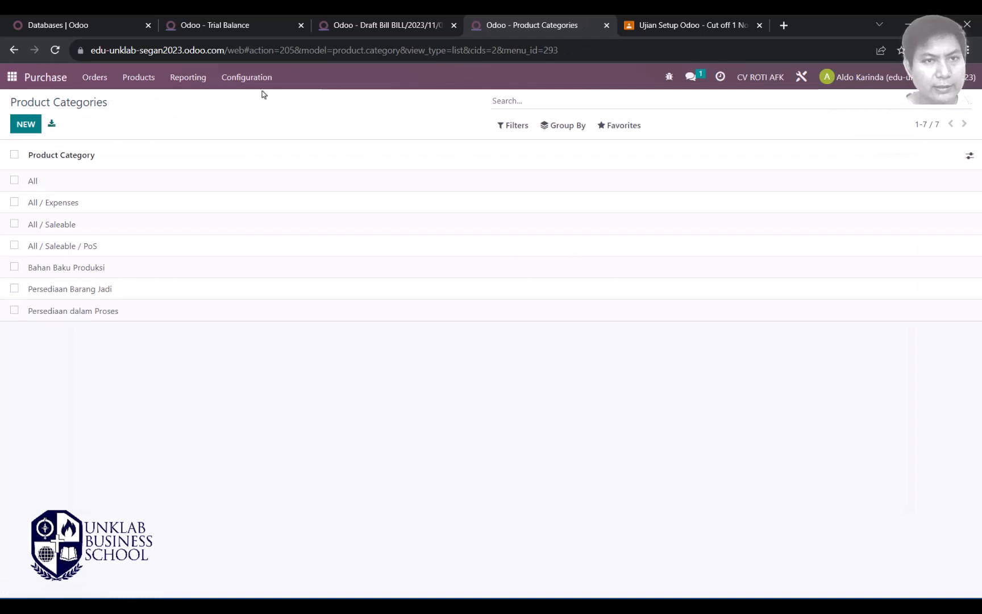
{"action": "left_click", "coordinate": [136, 82]}
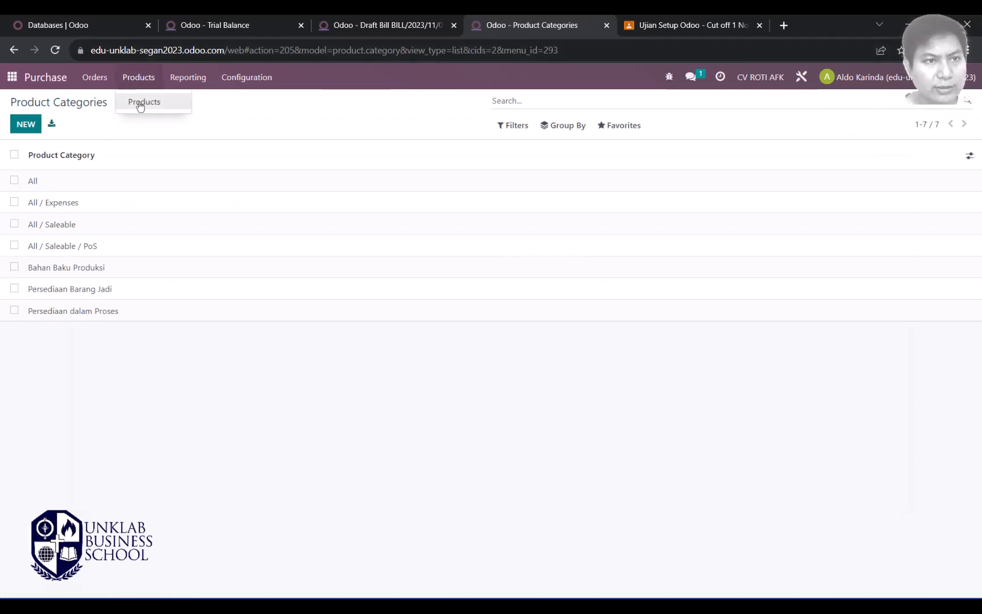
{"action": "left_click", "coordinate": [142, 99]}
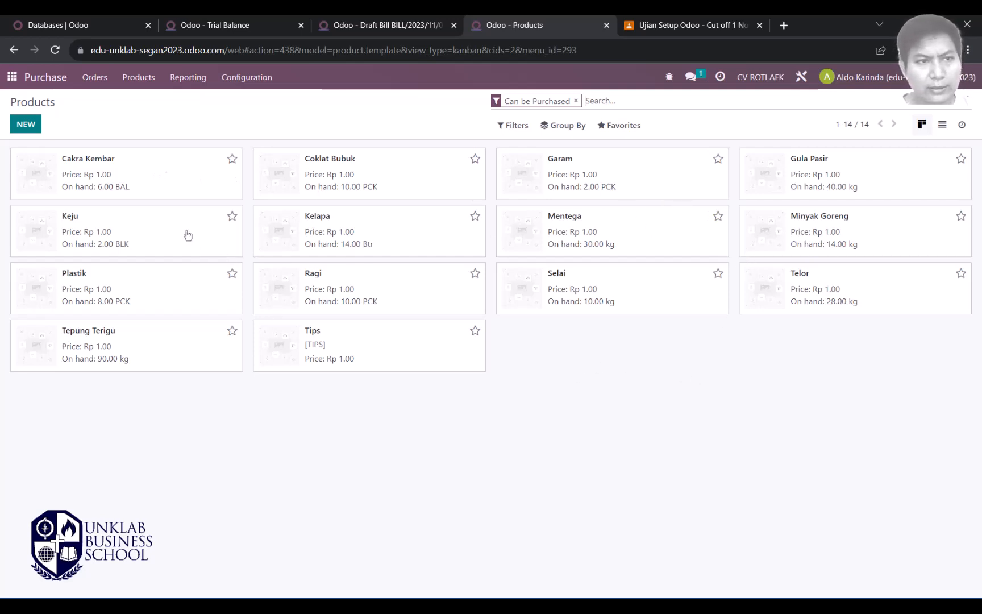
{"action": "left_click", "coordinate": [185, 184]}
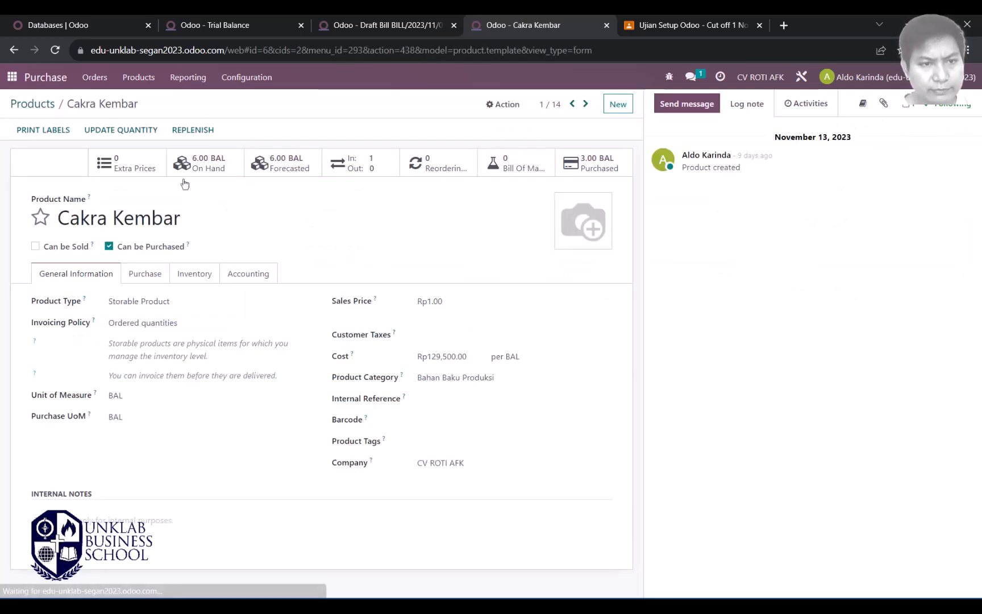
Step: Review Cakra Kembar's Purchase, Inventory (Buy route) and Accounting income/expense account settings
{"action": "left_click", "coordinate": [145, 274]}
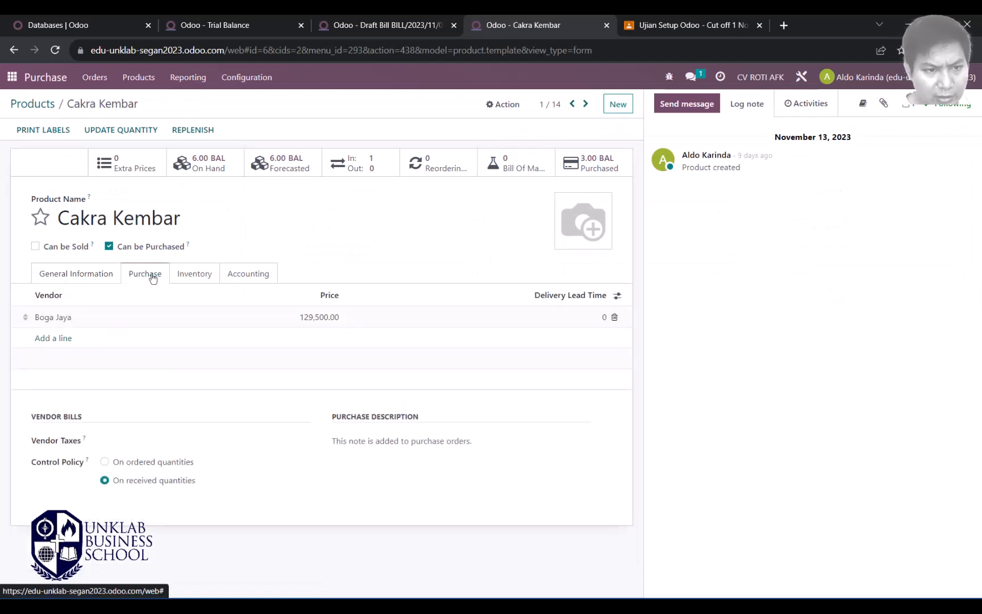
{"action": "left_click", "coordinate": [195, 275]}
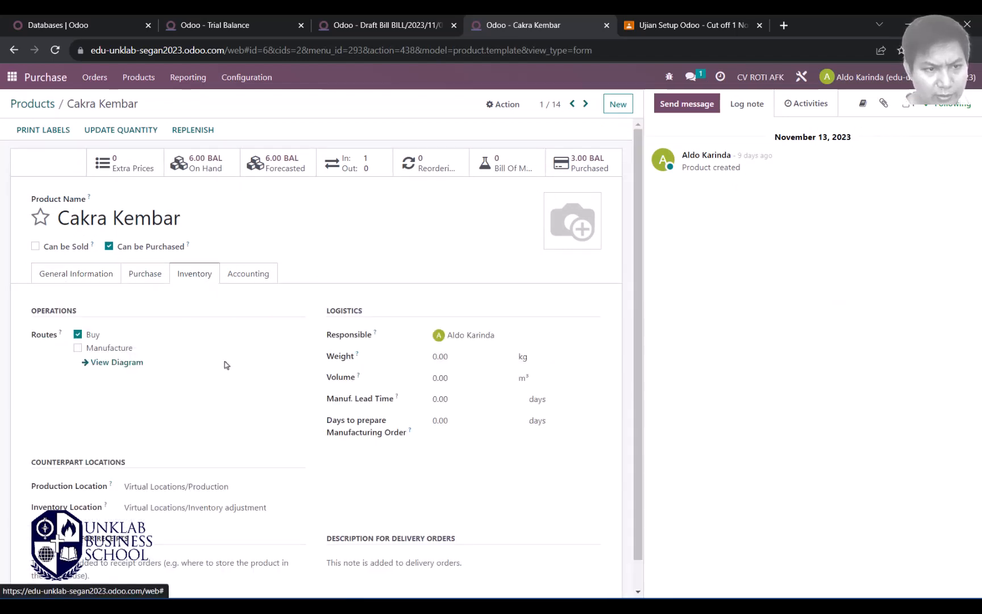
{"action": "scroll", "coordinate": [226, 365], "scroll_direction": "down", "scroll_amount": 1}
{"action": "left_click", "coordinate": [250, 244]}
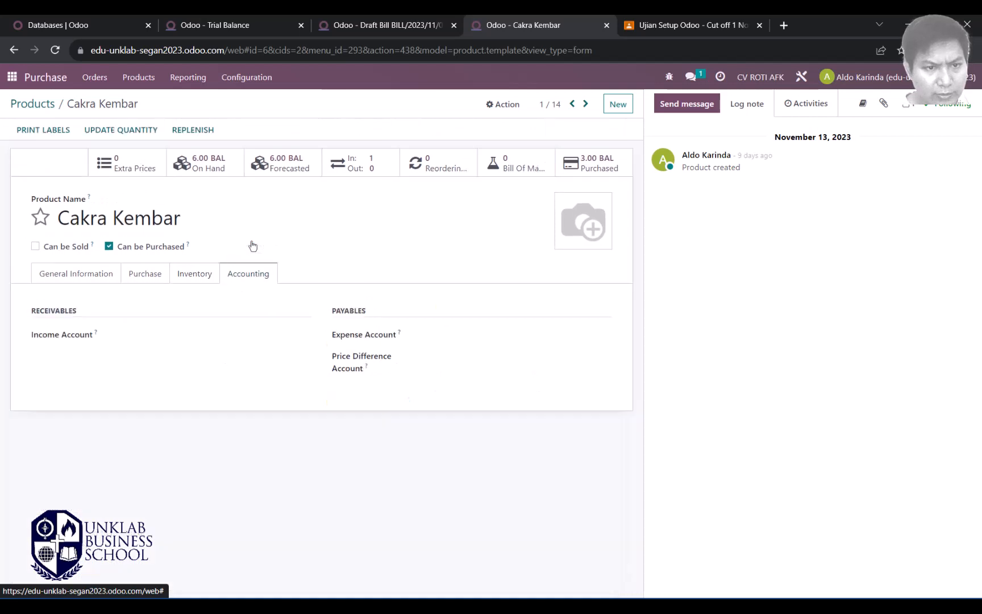
{"action": "left_click", "coordinate": [190, 274]}
{"action": "scroll", "coordinate": [179, 351], "scroll_direction": "down", "scroll_amount": 1}
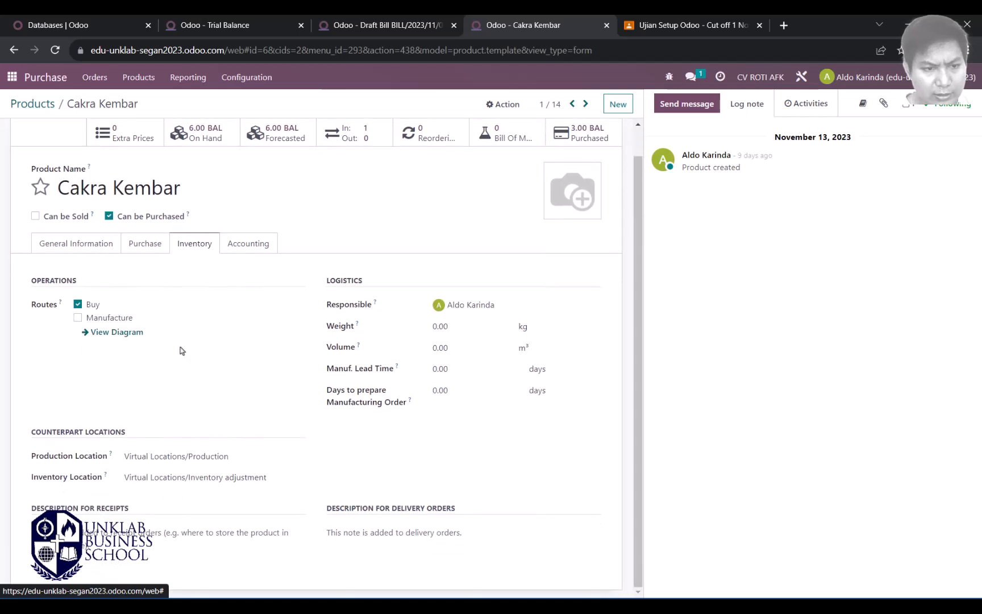
{"action": "scroll", "coordinate": [182, 351], "scroll_direction": "up", "scroll_amount": 1}
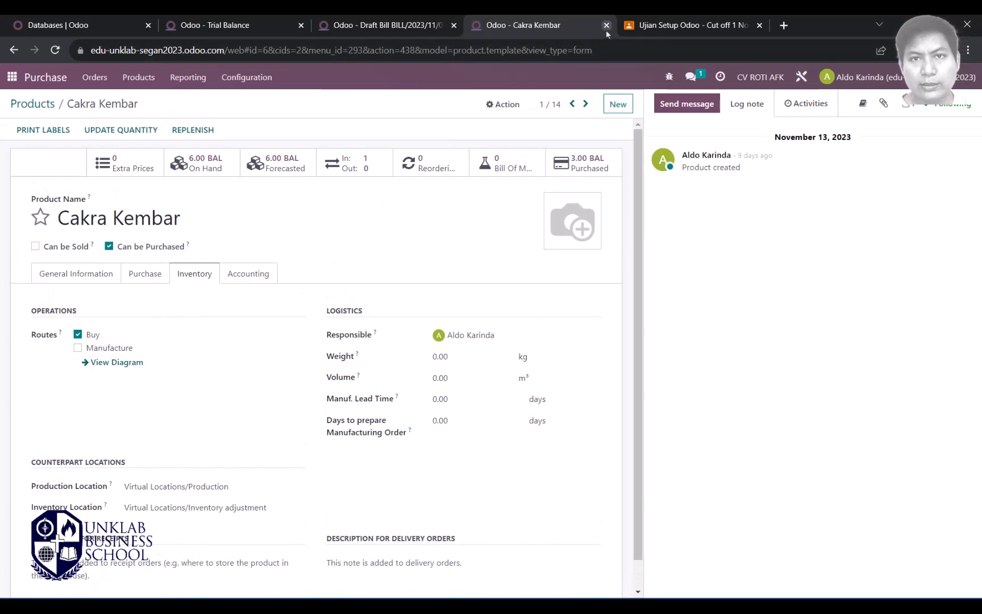
{"action": "left_click", "coordinate": [249, 77]}
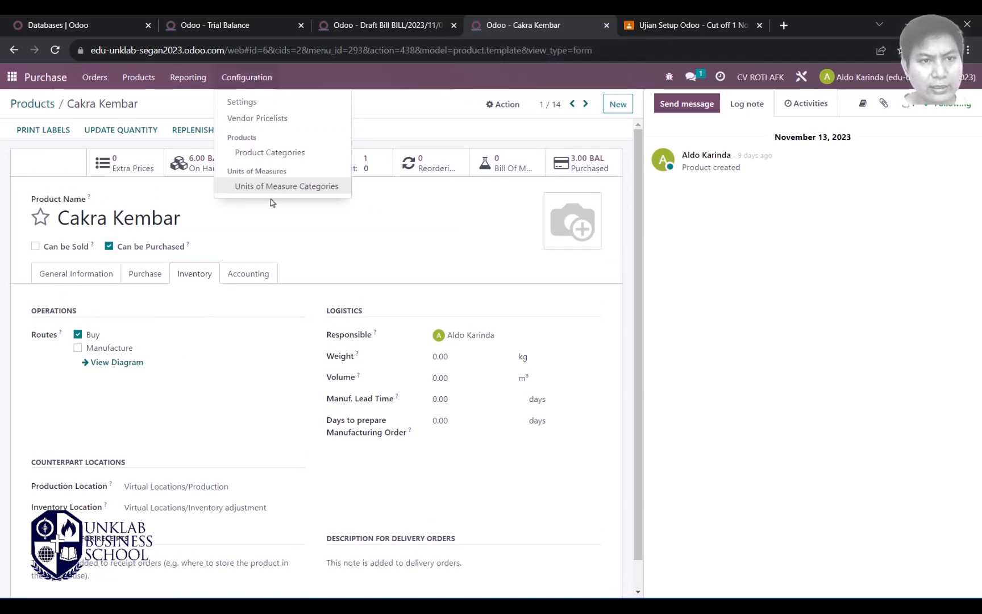
Step: Give Bahan Baku Produksi expense account 29000 Stock Interim, remove its 41110 Penjualan Roti income account, and save
{"action": "left_click", "coordinate": [275, 154]}
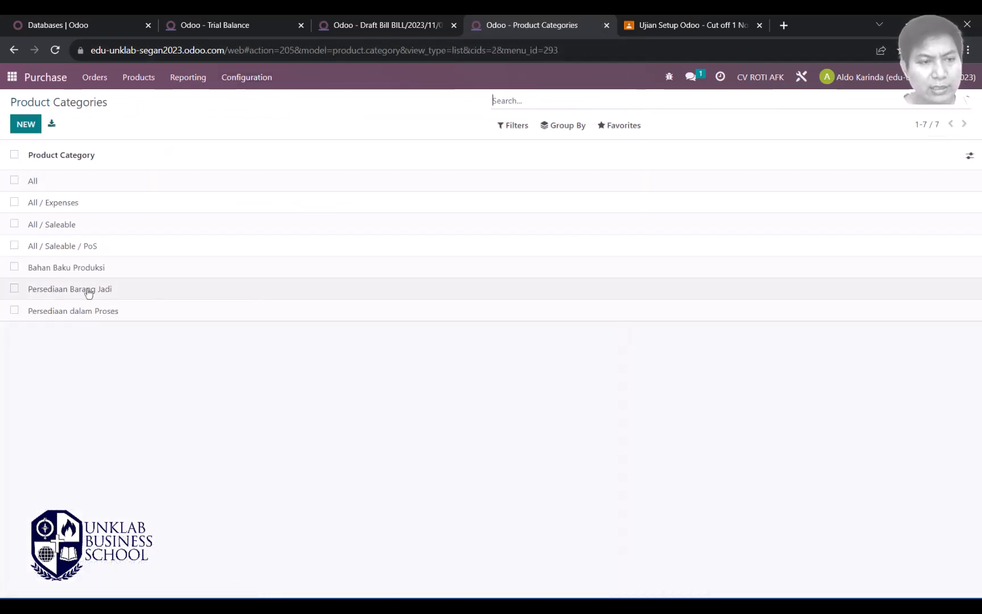
{"action": "left_click", "coordinate": [85, 276]}
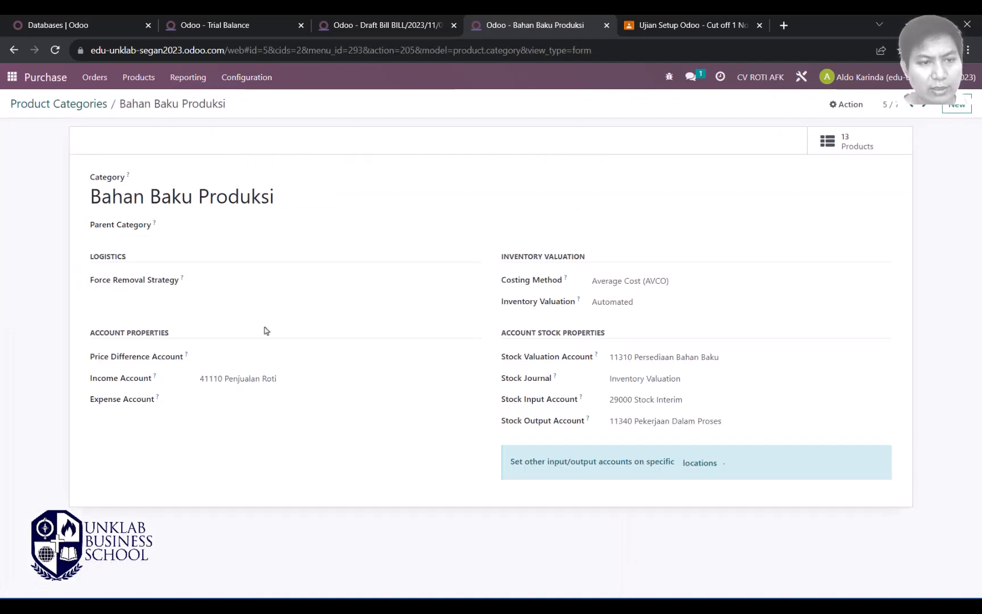
{"action": "left_click", "coordinate": [212, 403]}
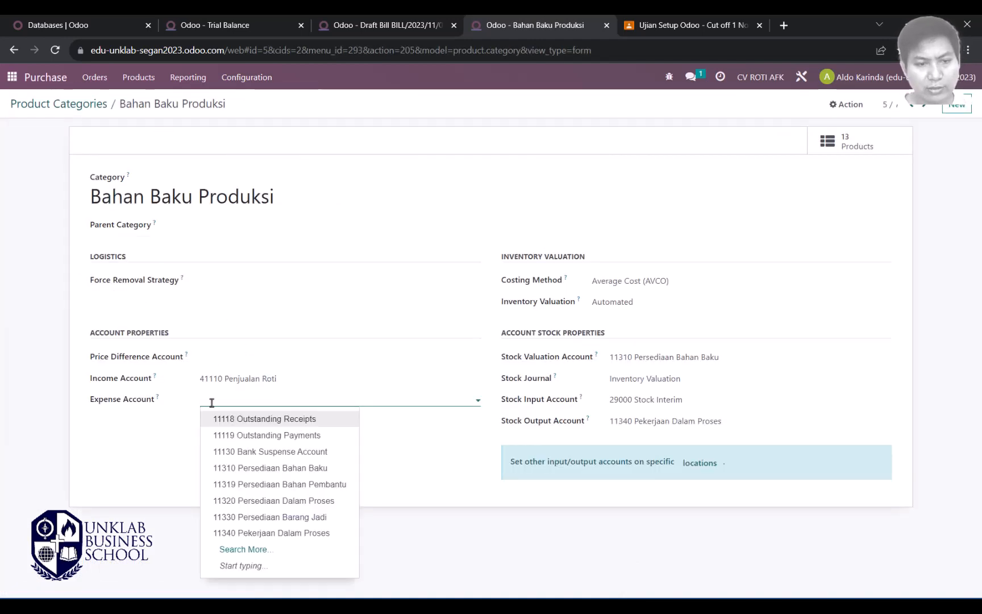
{"action": "type", "text": "sto"}
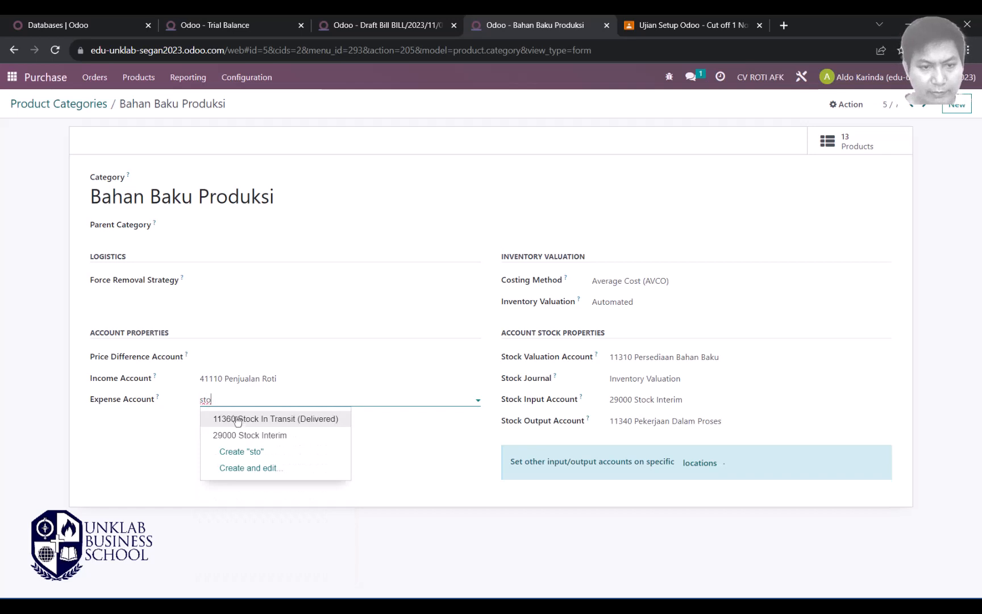
{"action": "left_click", "coordinate": [254, 435]}
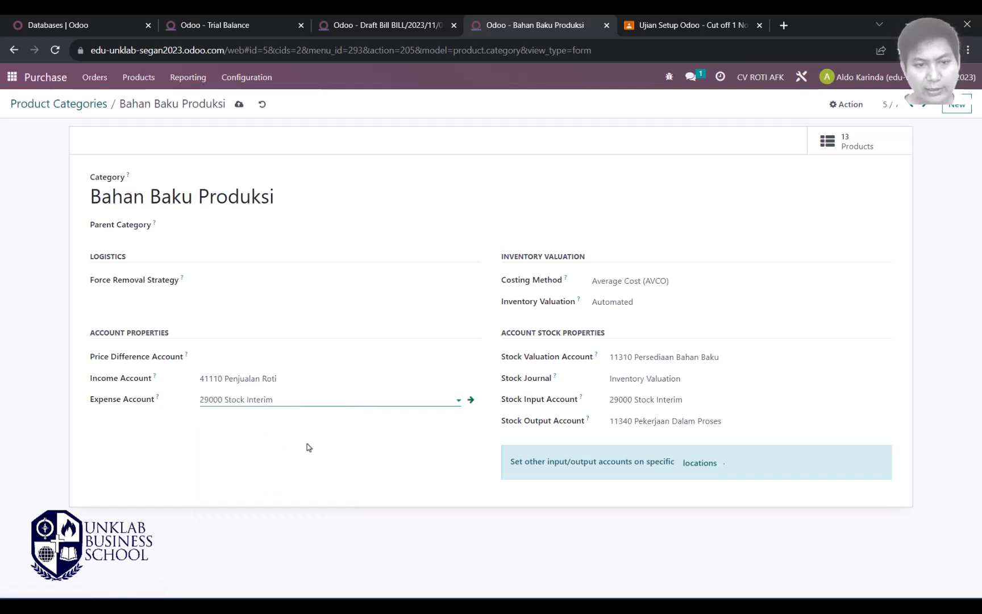
{"action": "left_click_drag", "start_coordinate": [308, 380], "coordinate": [189, 380]}
{"action": "key", "text": "BackSpace"}
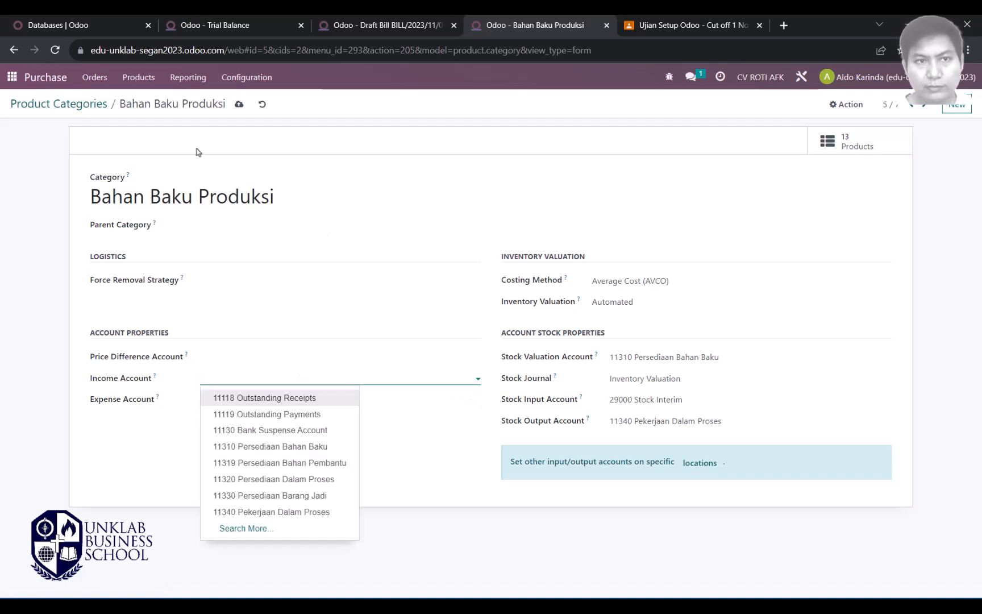
{"action": "left_click", "coordinate": [239, 104]}
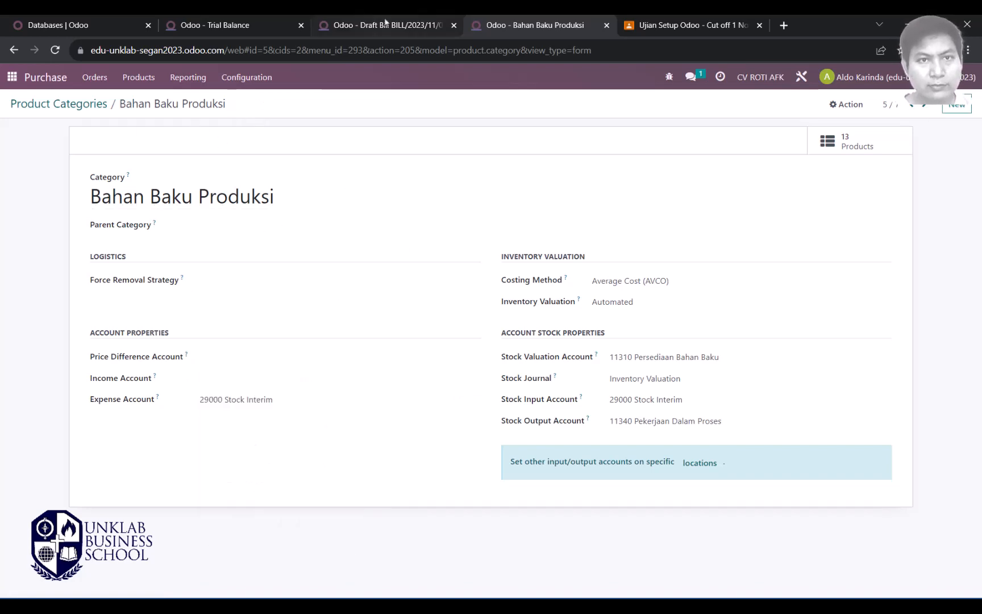
{"action": "key", "text": "ctrl+shift+Tab"}
{"action": "scroll", "coordinate": [304, 355], "scroll_direction": "up", "scroll_amount": 4}
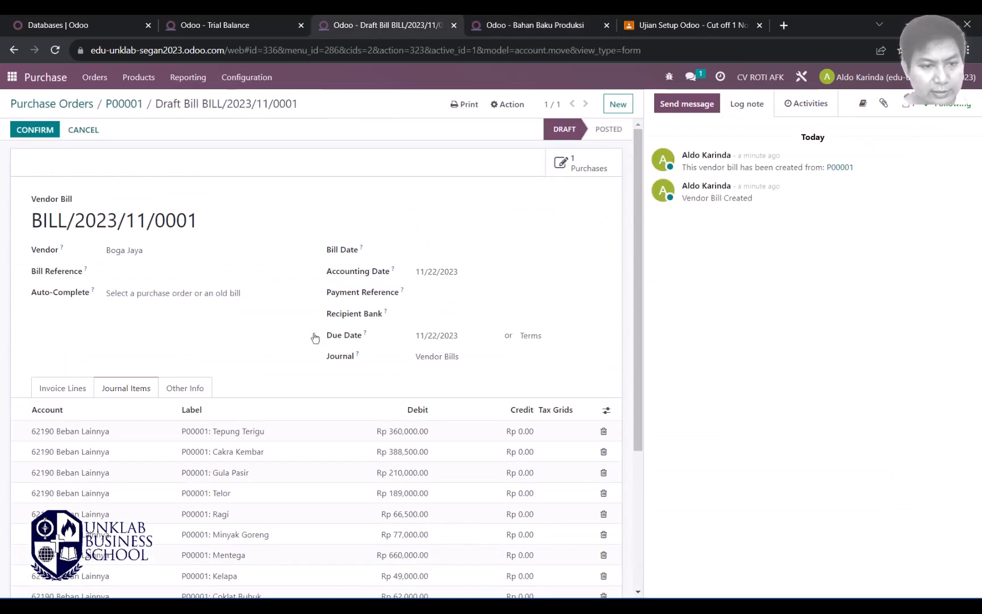
Step: Delete the draft bill BILL/2023/11/0001 through the Action menu and confirm
{"action": "scroll", "coordinate": [316, 338], "scroll_direction": "down", "scroll_amount": 4}
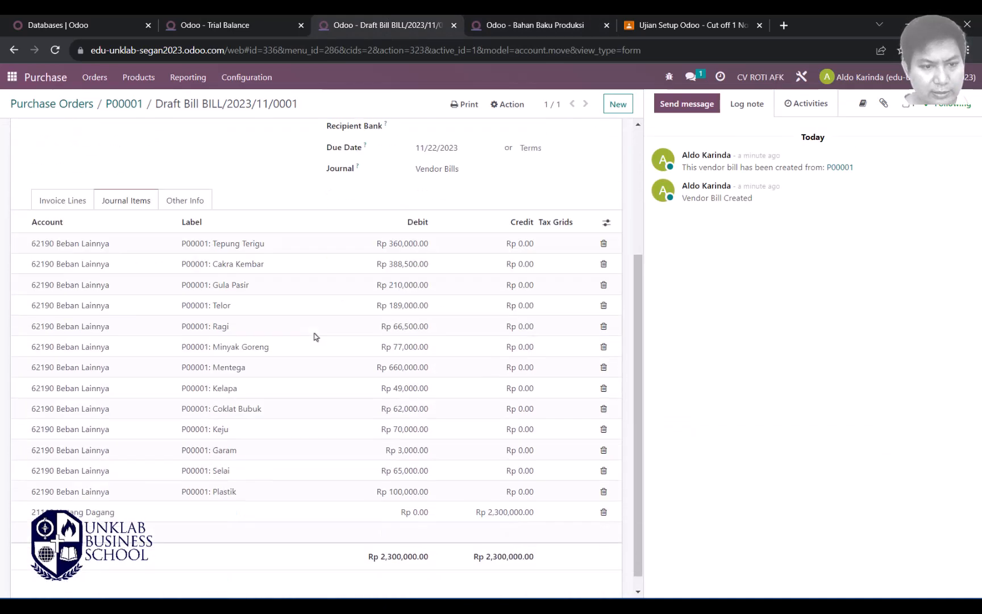
{"action": "scroll", "coordinate": [122, 387], "scroll_direction": "up", "scroll_amount": 4}
{"action": "scroll", "coordinate": [427, 268], "scroll_direction": "down", "scroll_amount": 4}
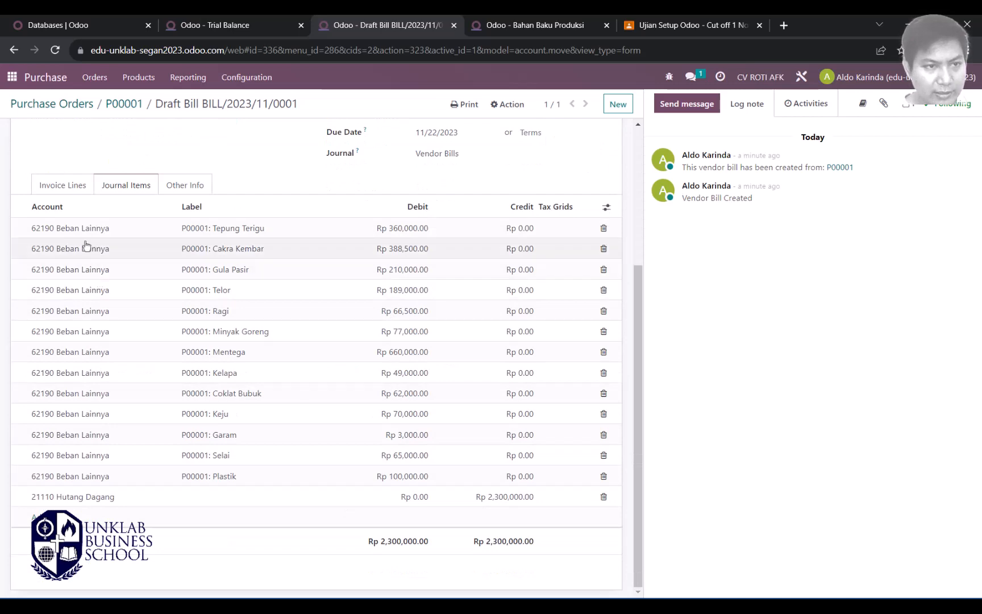
{"action": "scroll", "coordinate": [302, 227], "scroll_direction": "up", "scroll_amount": 4}
{"action": "left_click", "coordinate": [508, 104]}
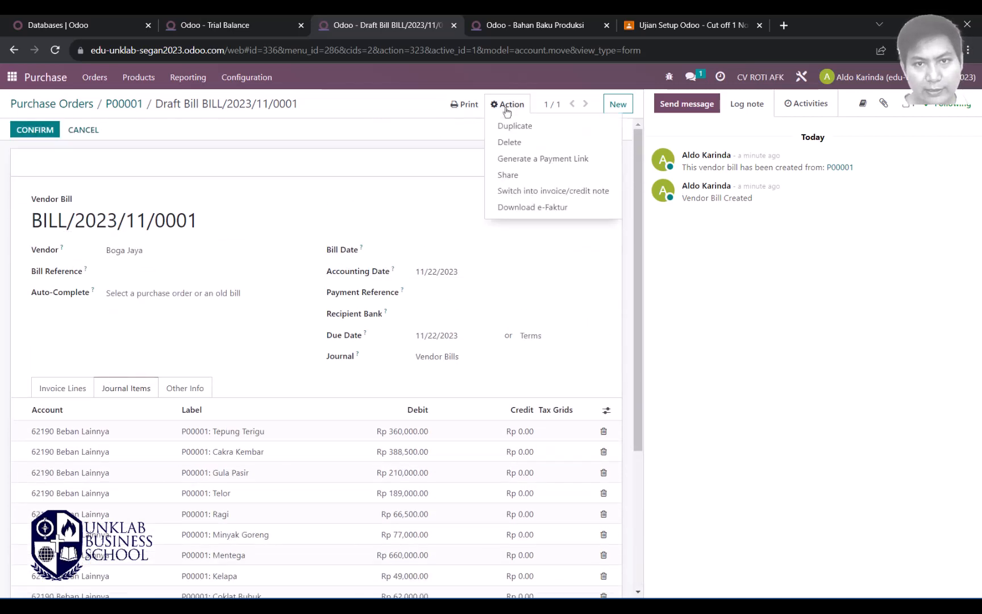
{"action": "left_click", "coordinate": [514, 145]}
{"action": "left_click", "coordinate": [305, 175]}
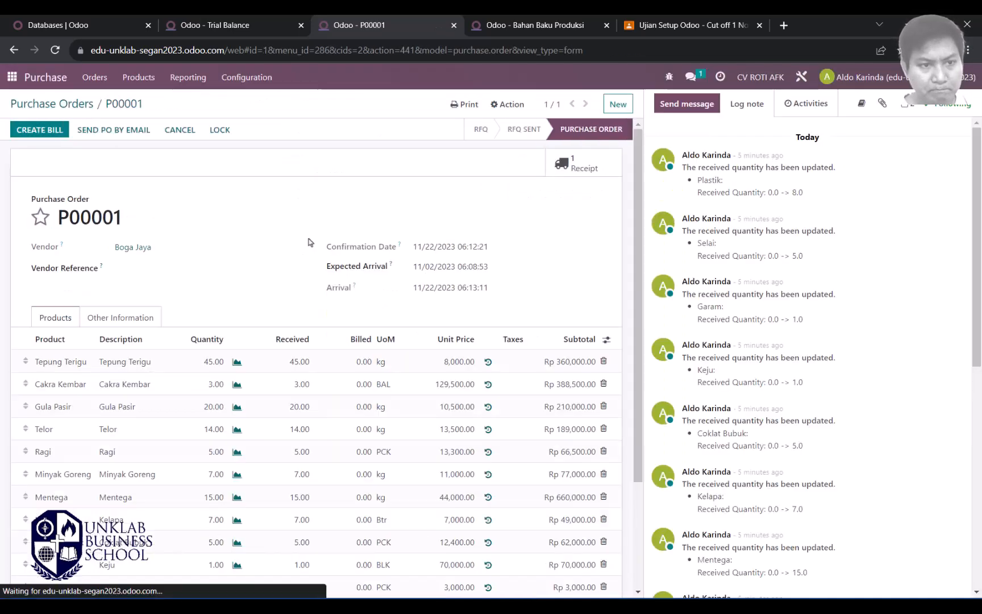
Step: Create a new bill from P00001 and check its journal items post to 29000 Stock Interim
{"action": "left_click", "coordinate": [37, 135]}
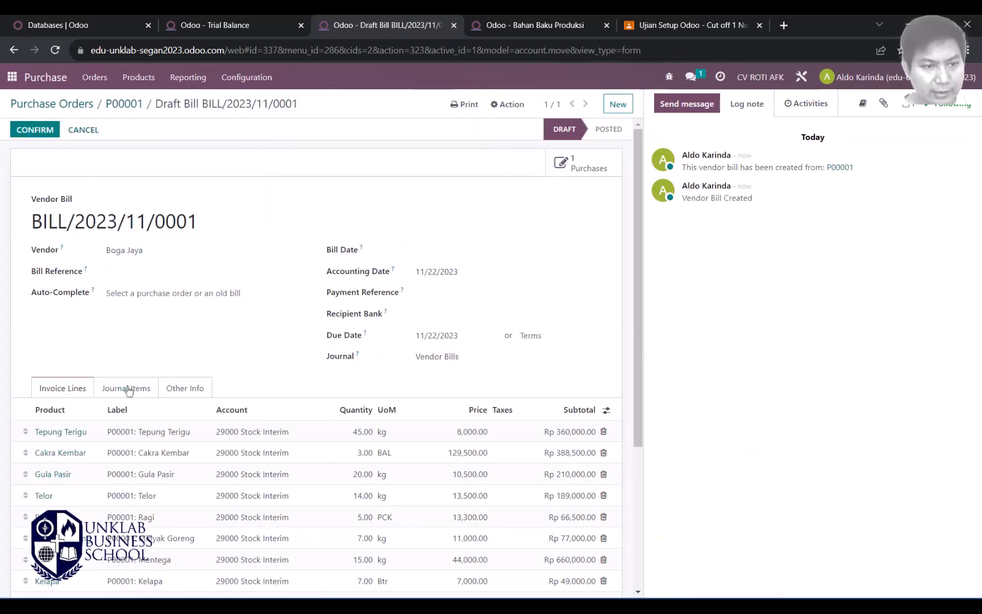
{"action": "left_click", "coordinate": [130, 391]}
{"action": "scroll", "coordinate": [123, 328], "scroll_direction": "down", "scroll_amount": 4}
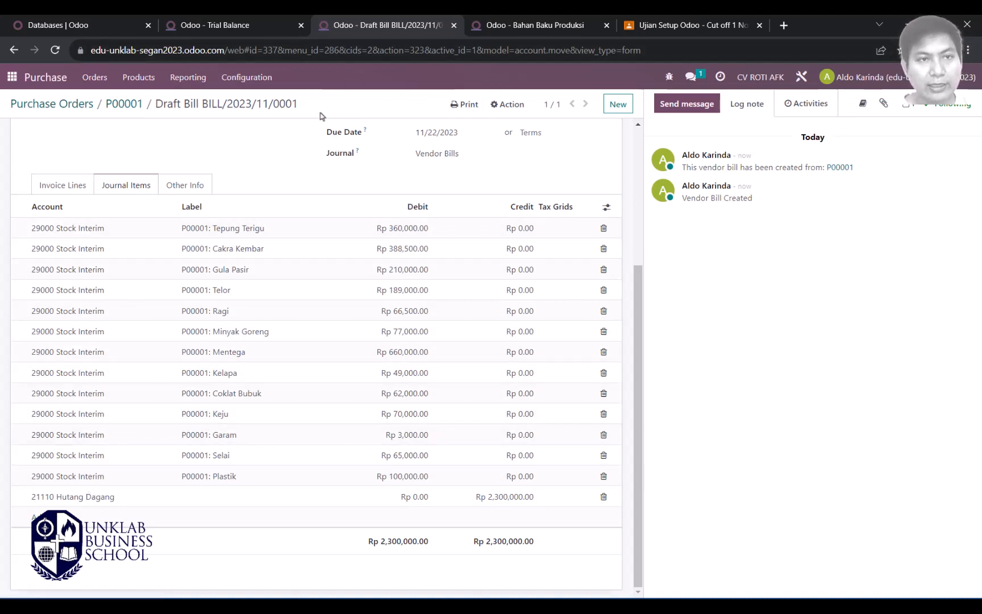
{"action": "left_click", "coordinate": [209, 26]}
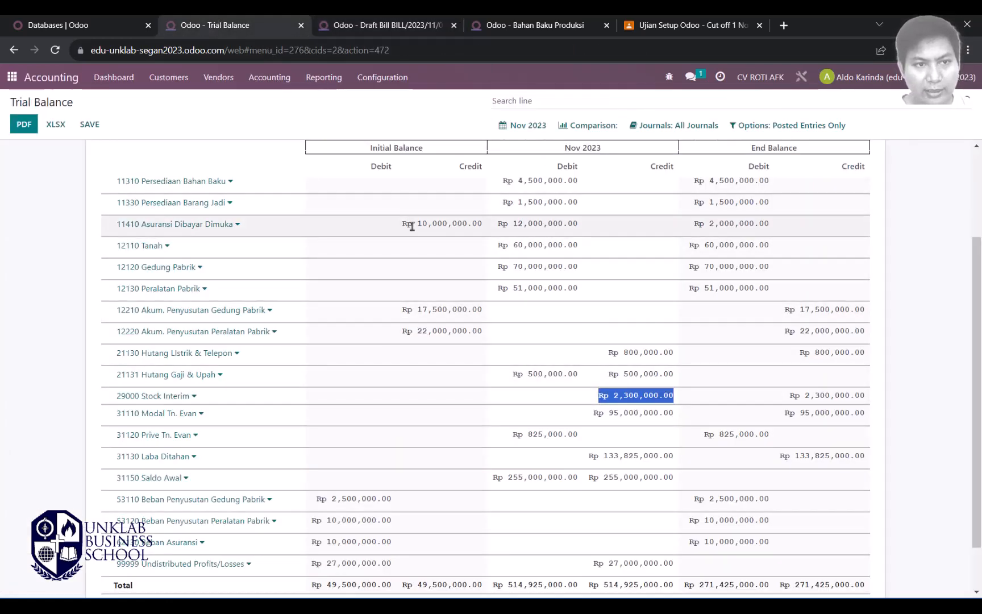
Step: Inspect the 29000 Stock Interim amount on the trial balance
{"action": "scroll", "coordinate": [294, 263], "scroll_direction": "up", "scroll_amount": 2}
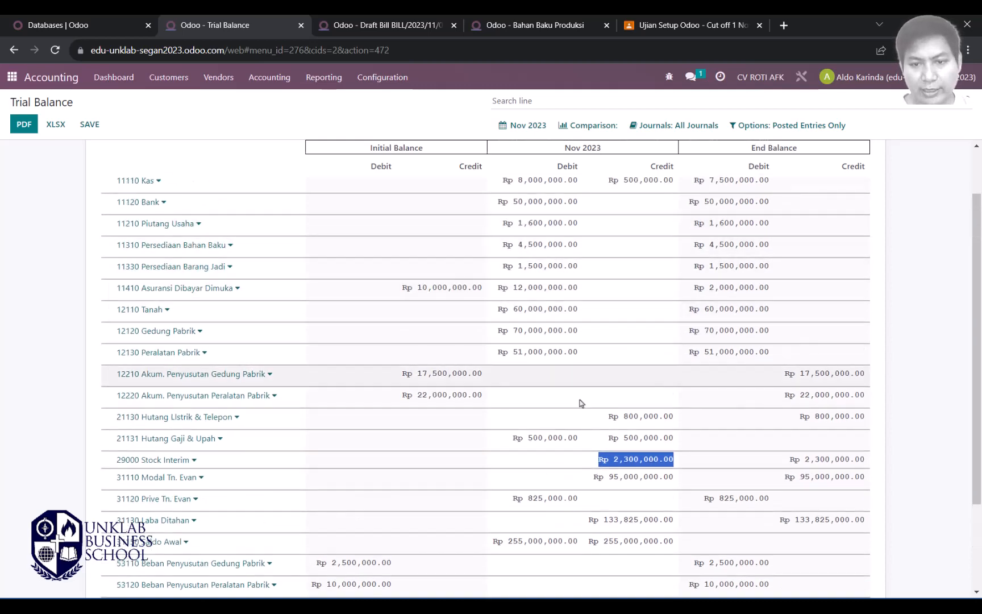
{"action": "scroll", "coordinate": [585, 409], "scroll_direction": "down", "scroll_amount": 4}
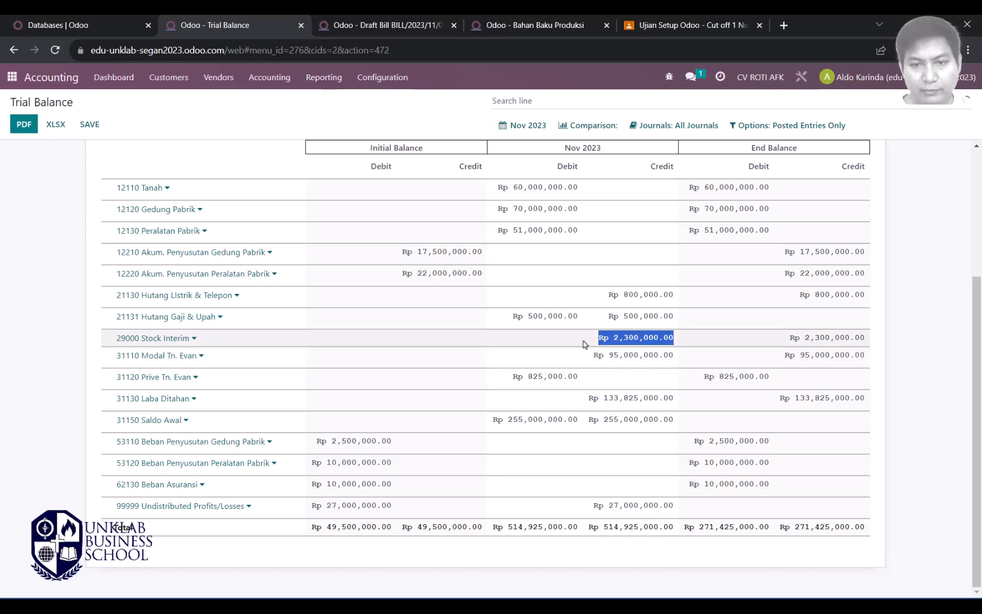
{"action": "left_click", "coordinate": [673, 340]}
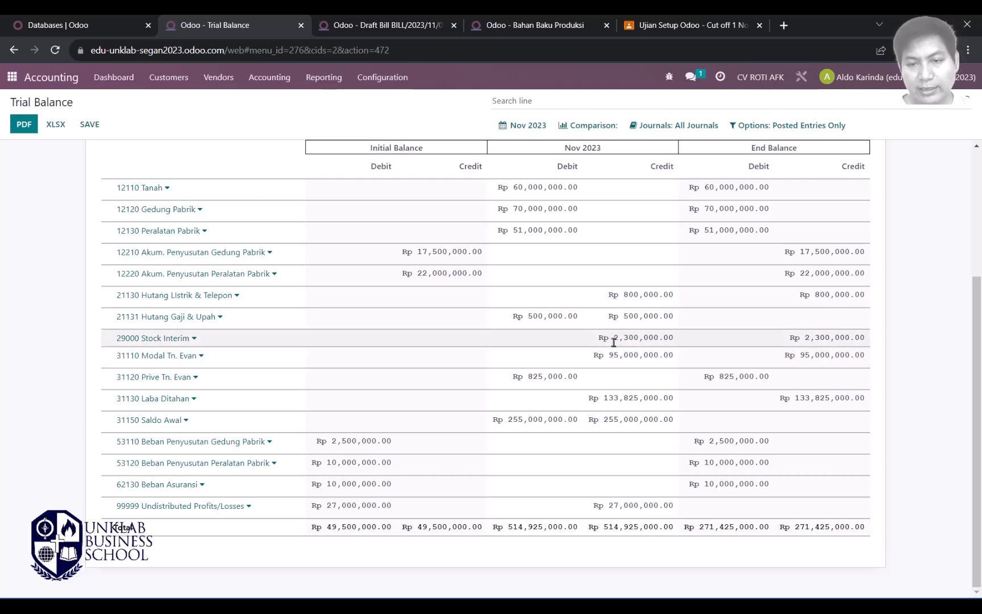
{"action": "left_click_drag", "start_coordinate": [614, 340], "coordinate": [679, 340]}
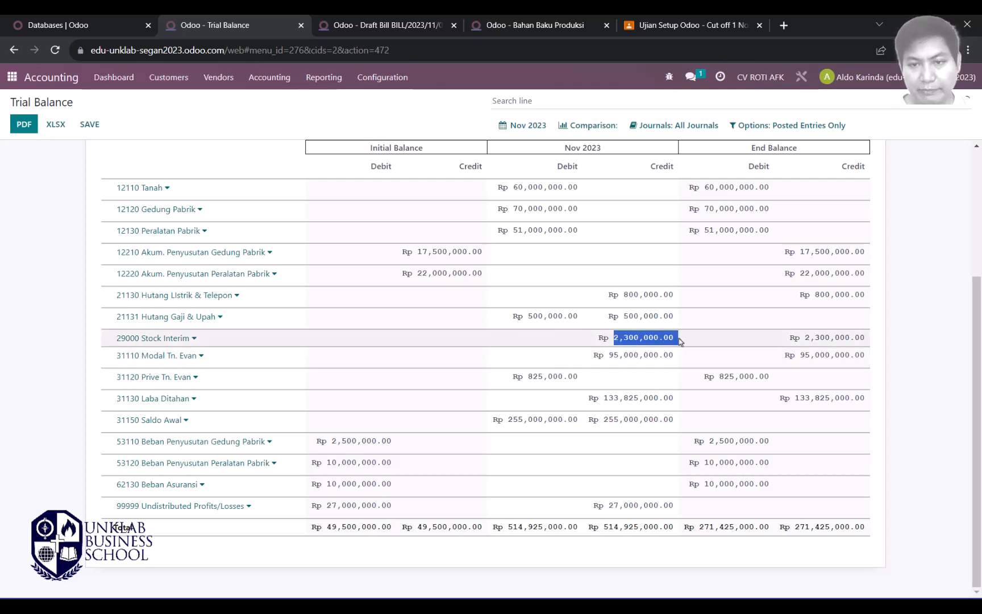
{"action": "scroll", "coordinate": [620, 409], "scroll_direction": "up", "scroll_amount": 6}
{"action": "scroll", "coordinate": [621, 409], "scroll_direction": "down", "scroll_amount": 4}
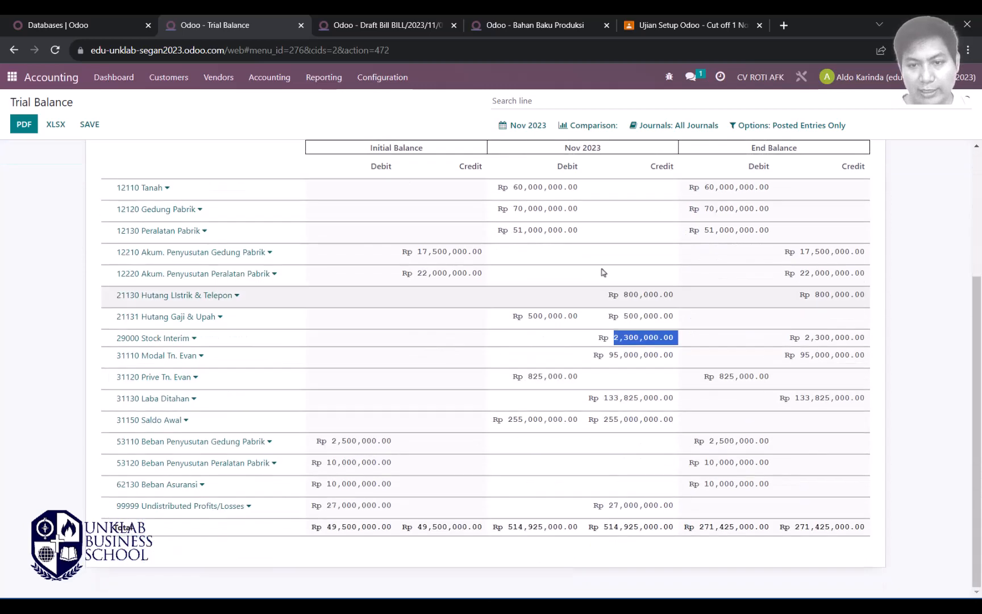
Step: Limit the trial balance to 2–30 Nov 2023 and check Stock Interim's 2,300,000 credit
{"action": "left_click", "coordinate": [528, 126]}
{"action": "left_click", "coordinate": [519, 262]}
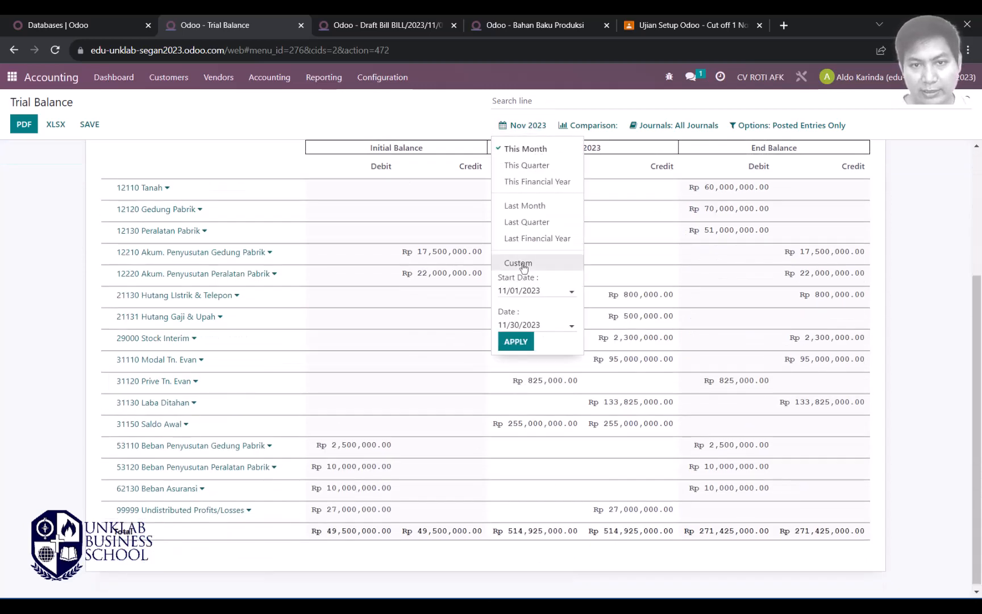
{"action": "left_click", "coordinate": [526, 292]}
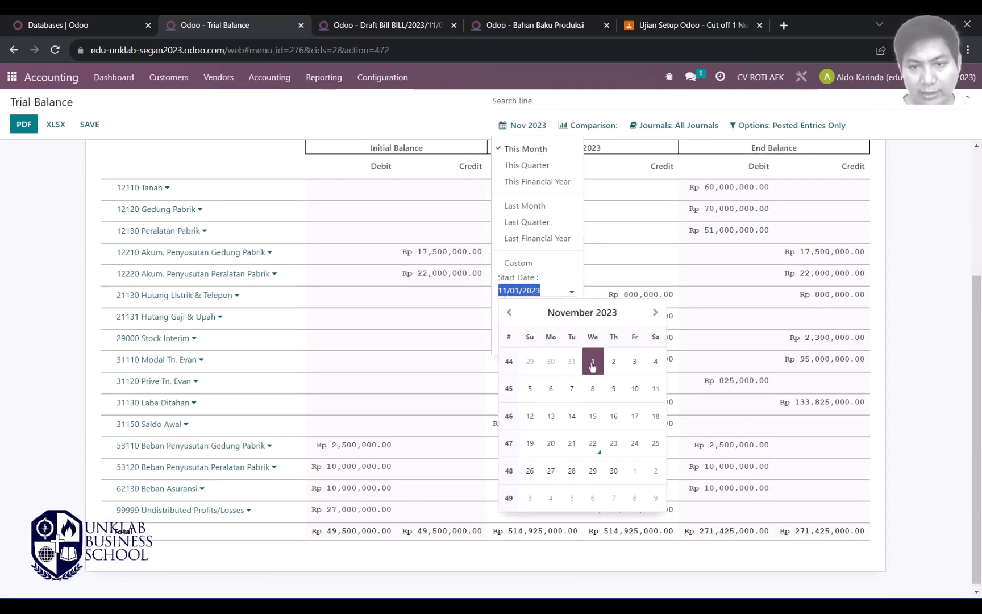
{"action": "left_click", "coordinate": [614, 362]}
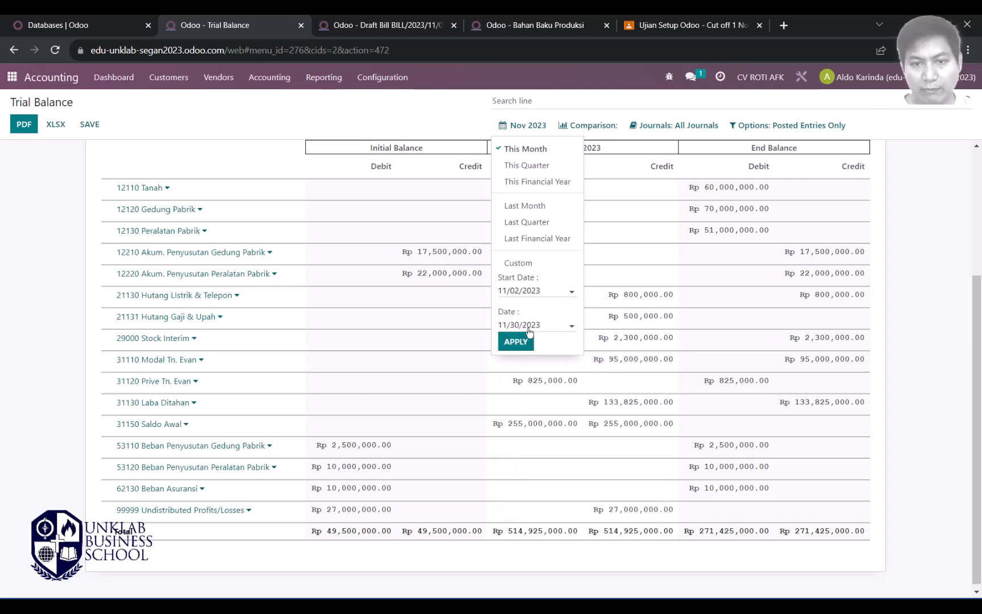
{"action": "left_click", "coordinate": [516, 342]}
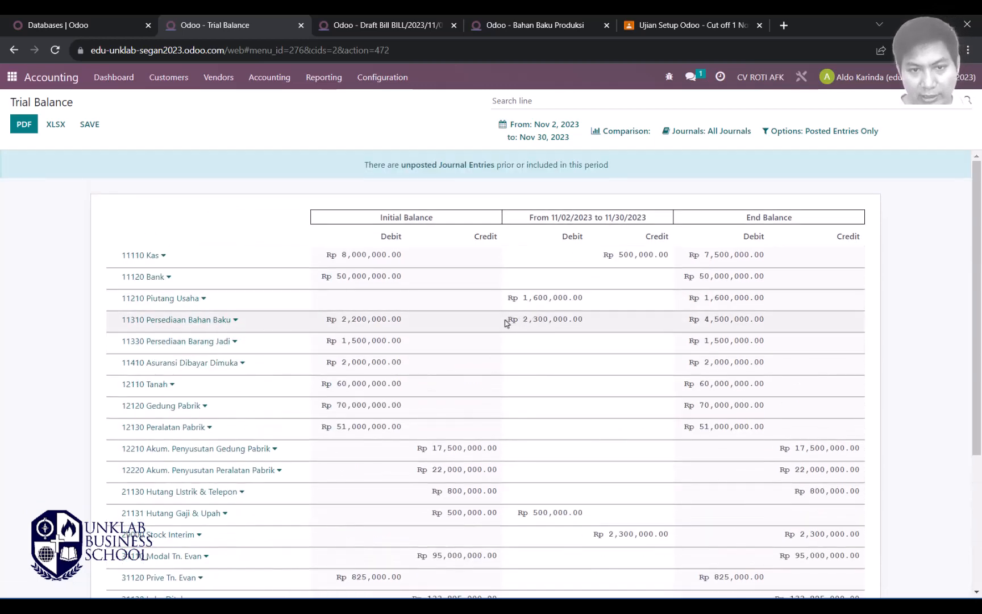
{"action": "left_click_drag", "start_coordinate": [505, 323], "coordinate": [592, 323]}
{"action": "scroll", "coordinate": [582, 341], "scroll_direction": "down", "scroll_amount": 4}
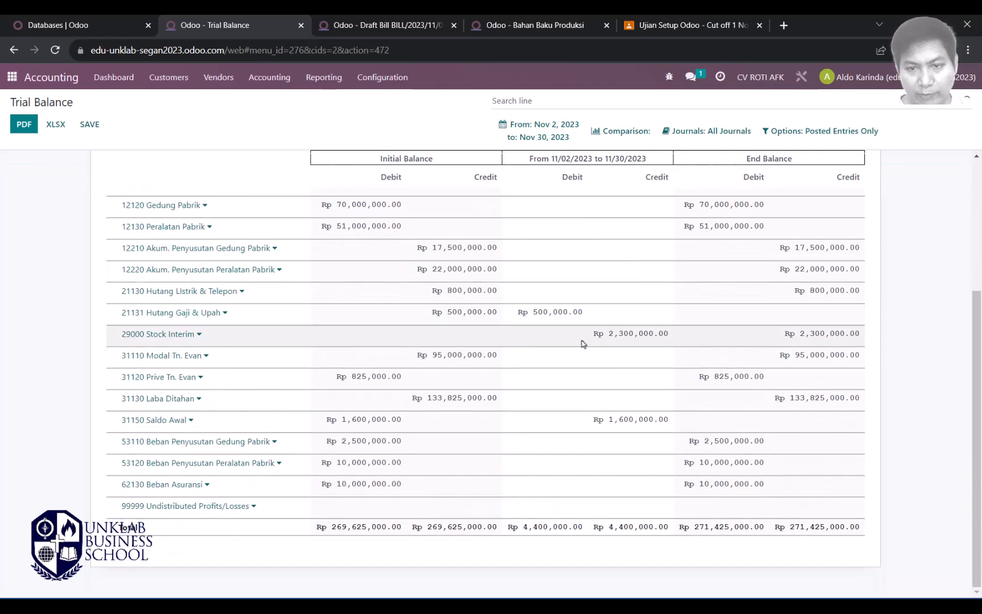
{"action": "left_click_drag", "start_coordinate": [592, 336], "coordinate": [672, 338]}
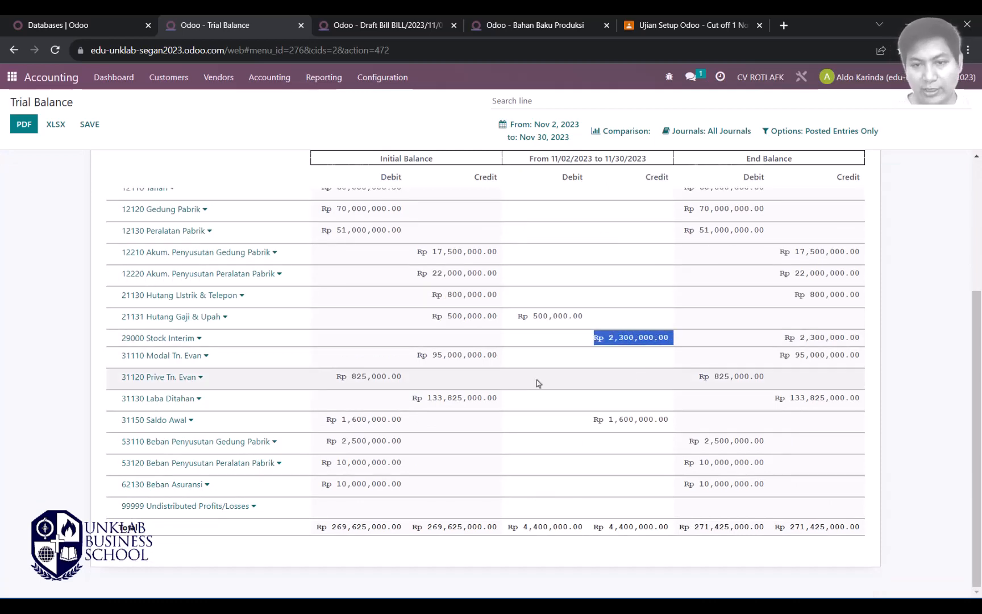
{"action": "key", "text": "alt+Tab"}
{"action": "key", "text": "alt+Tab"}
{"action": "left_click", "coordinate": [387, 25]}
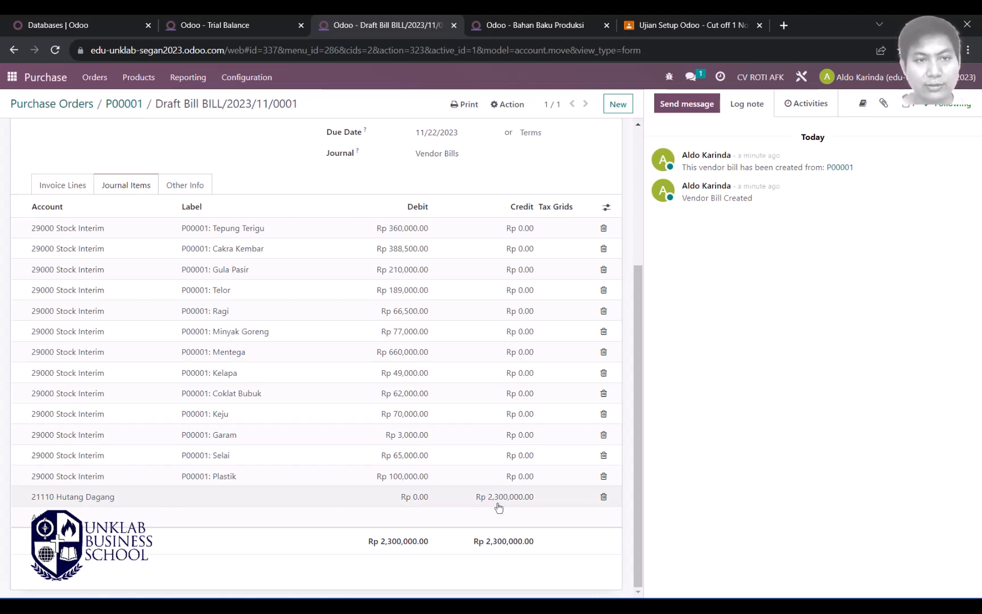
Step: Set bill and accounting dates to 11/02/2023, choose 30 Days terms, and confirm the bill
{"action": "scroll", "coordinate": [368, 329], "scroll_direction": "up", "scroll_amount": 3}
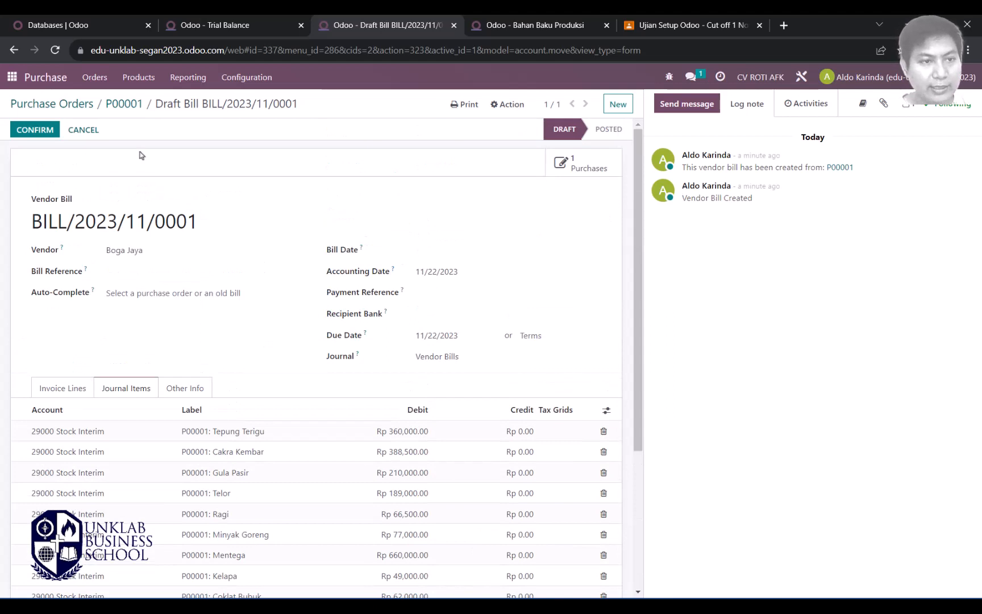
{"action": "left_click", "coordinate": [428, 253]}
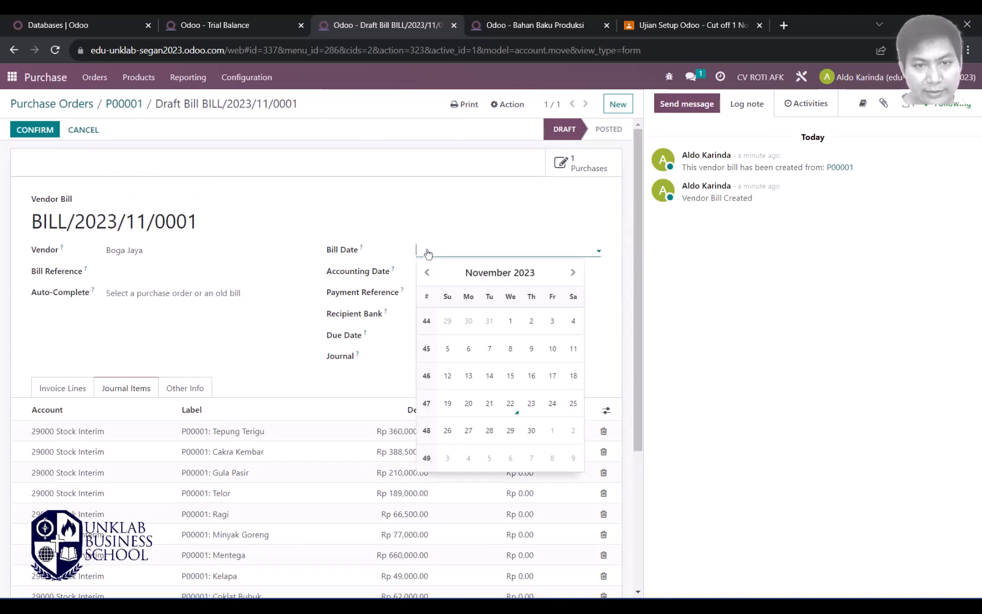
{"action": "left_click", "coordinate": [533, 320]}
{"action": "left_click", "coordinate": [484, 276]}
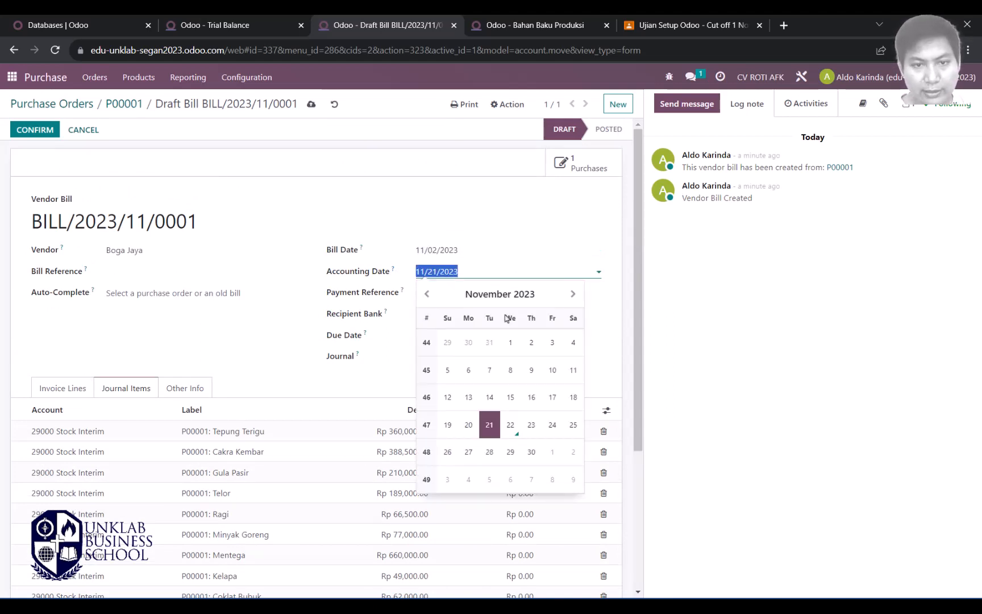
{"action": "left_click", "coordinate": [533, 343]}
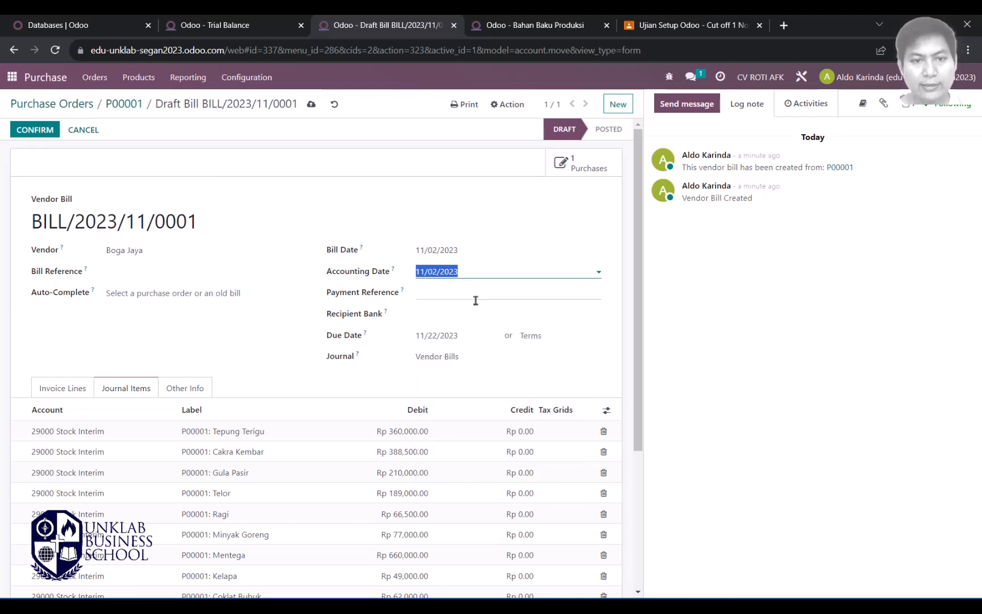
{"action": "left_click", "coordinate": [532, 336]}
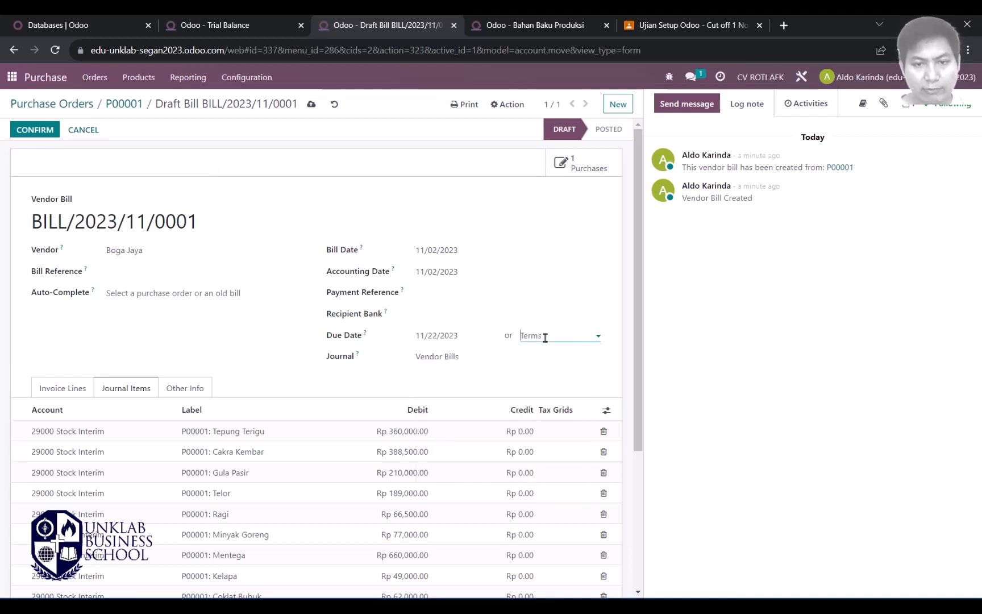
{"action": "left_click", "coordinate": [563, 407]}
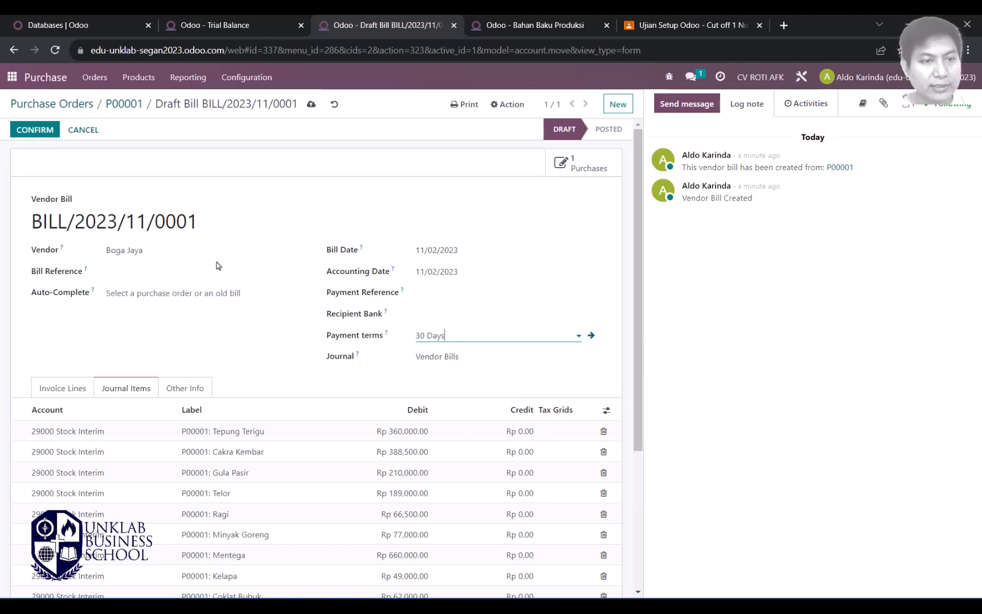
{"action": "left_click", "coordinate": [35, 130]}
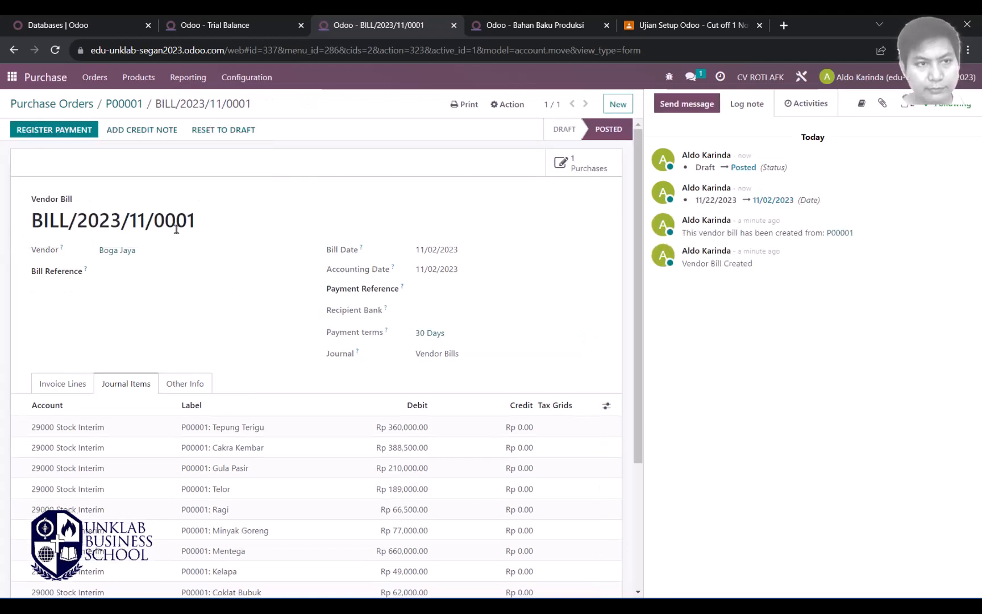
Step: Check the posted bill's invoice lines, open P00001, and close the Bahan Baku Produksi category tab
{"action": "left_click", "coordinate": [71, 391]}
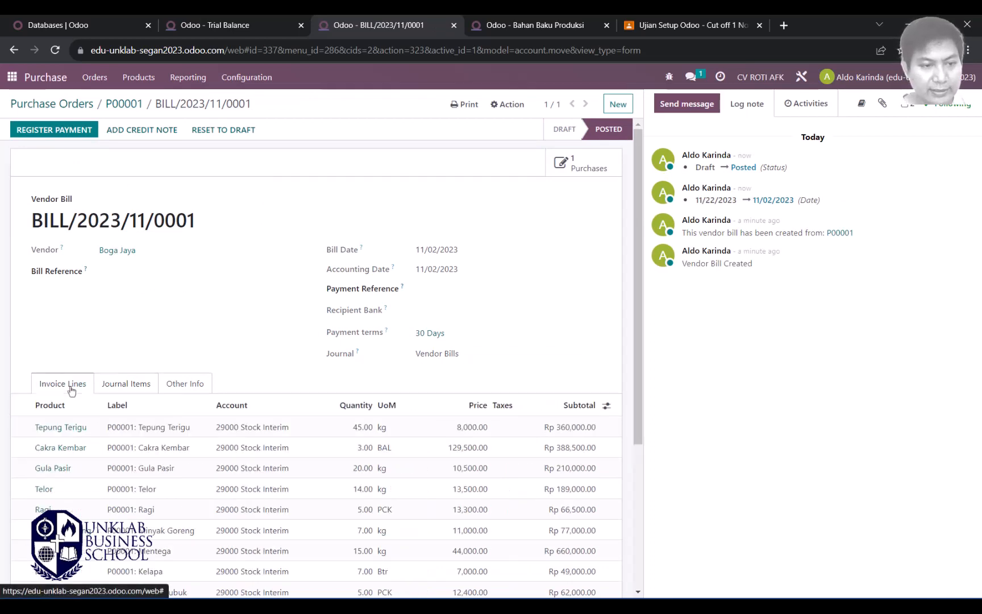
{"action": "scroll", "coordinate": [230, 307], "scroll_direction": "down", "scroll_amount": 4}
{"action": "scroll", "coordinate": [227, 252], "scroll_direction": "up", "scroll_amount": 4}
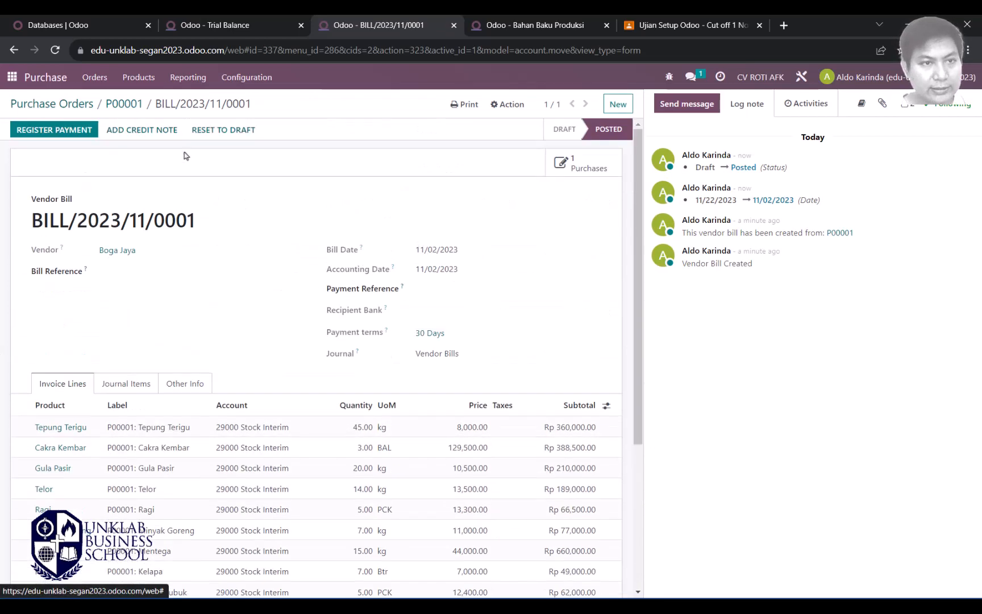
{"action": "left_click", "coordinate": [124, 105]}
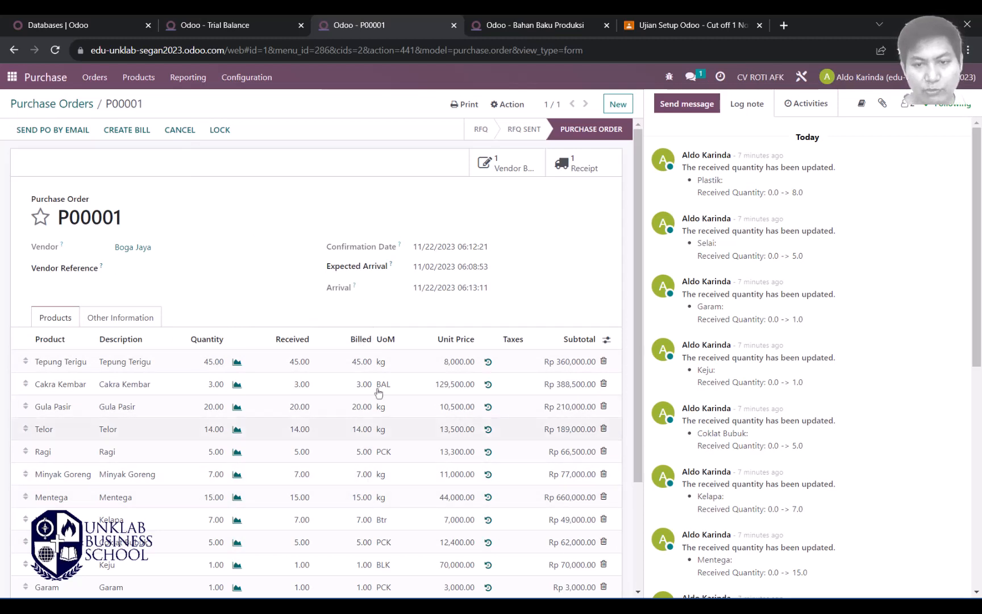
{"action": "left_click", "coordinate": [535, 25]}
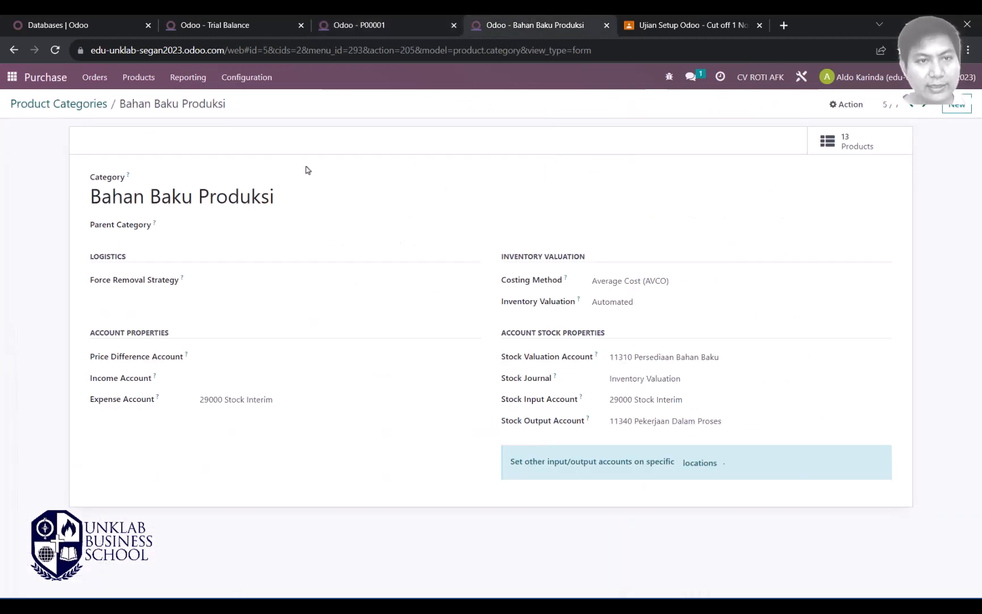
{"action": "left_click", "coordinate": [606, 26]}
{"action": "left_click", "coordinate": [227, 25]}
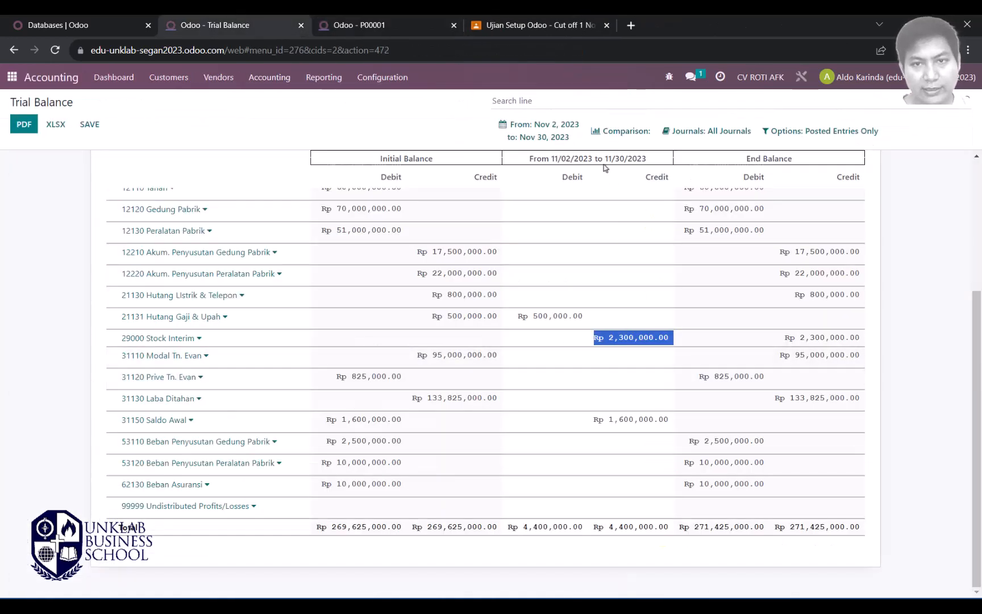
Step: Reapply the Nov 2–30, 2023 date range to refresh the trial balance figures
{"action": "left_click", "coordinate": [540, 130]}
{"action": "left_click", "coordinate": [518, 275]}
{"action": "left_click", "coordinate": [516, 354]}
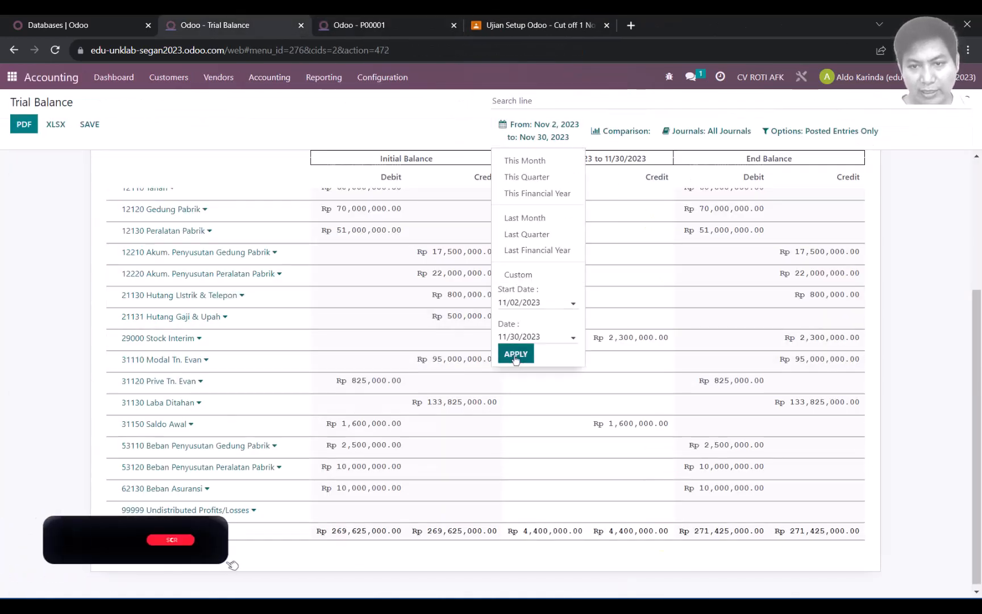
{"action": "scroll", "coordinate": [598, 317], "scroll_direction": "up", "scroll_amount": 3}
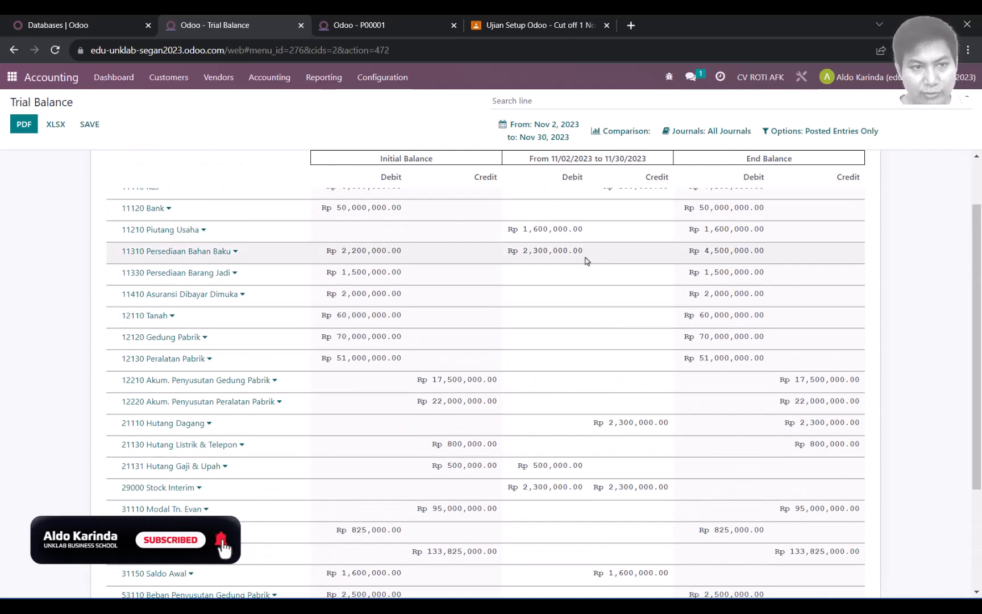
{"action": "scroll", "coordinate": [587, 262], "scroll_direction": "up", "scroll_amount": 1}
{"action": "scroll", "coordinate": [588, 324], "scroll_direction": "down", "scroll_amount": 1}
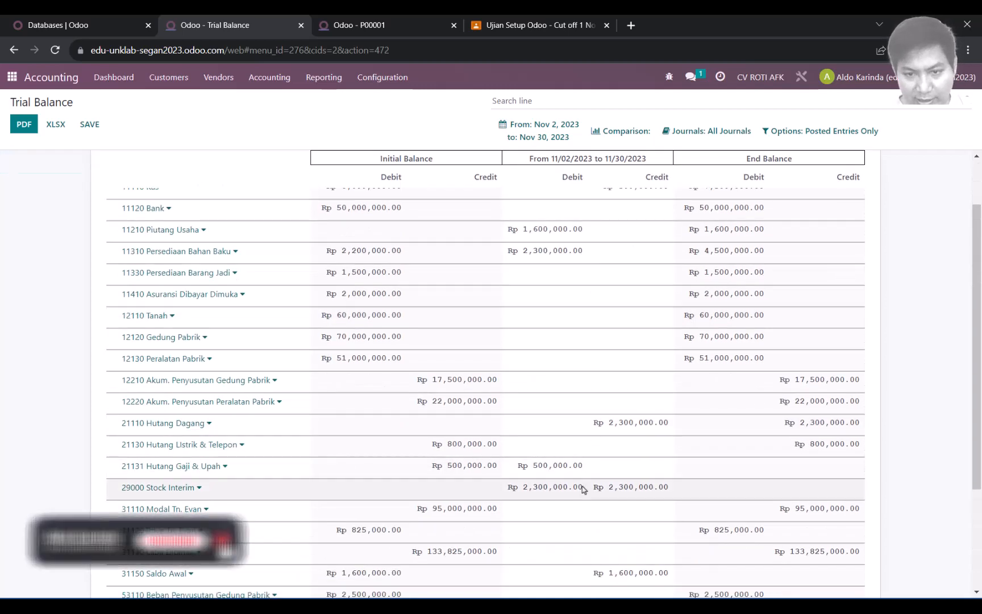
Step: Compare the 2,300,000 Stock Interim debit with the Hutang Dagang credit, then go to Word
{"action": "left_click_drag", "start_coordinate": [586, 490], "coordinate": [509, 496]}
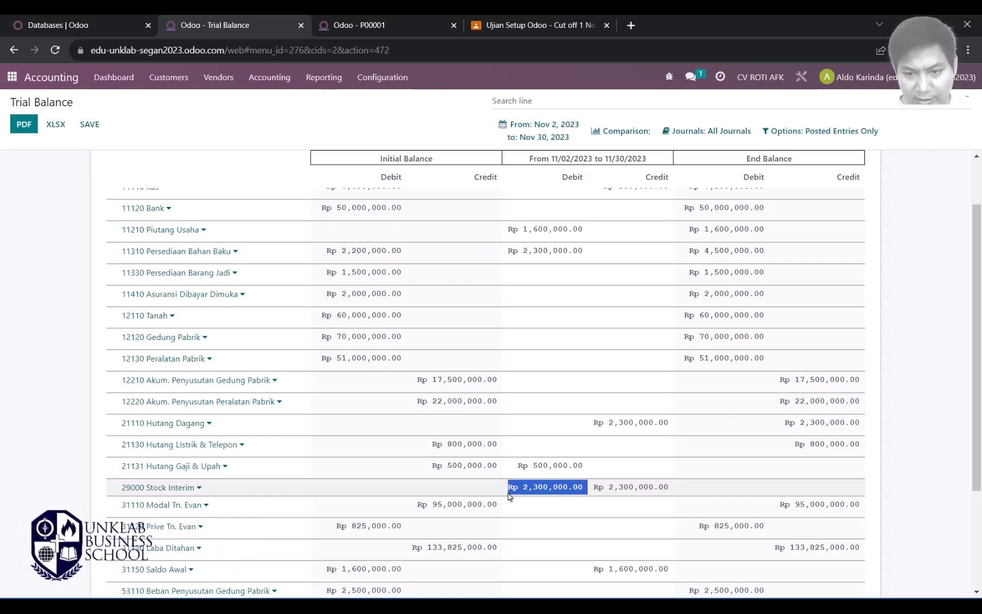
{"action": "left_click_drag", "start_coordinate": [594, 423], "coordinate": [674, 428]}
{"action": "scroll", "coordinate": [635, 366], "scroll_direction": "down", "scroll_amount": 3}
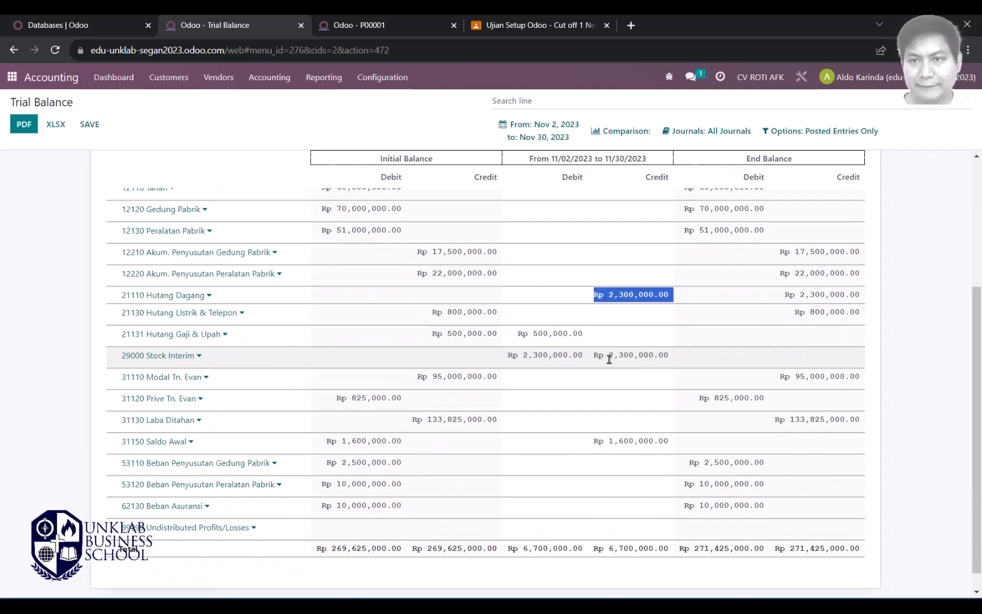
{"action": "scroll", "coordinate": [610, 359], "scroll_direction": "up", "scroll_amount": 5}
{"action": "key", "text": "alt"}
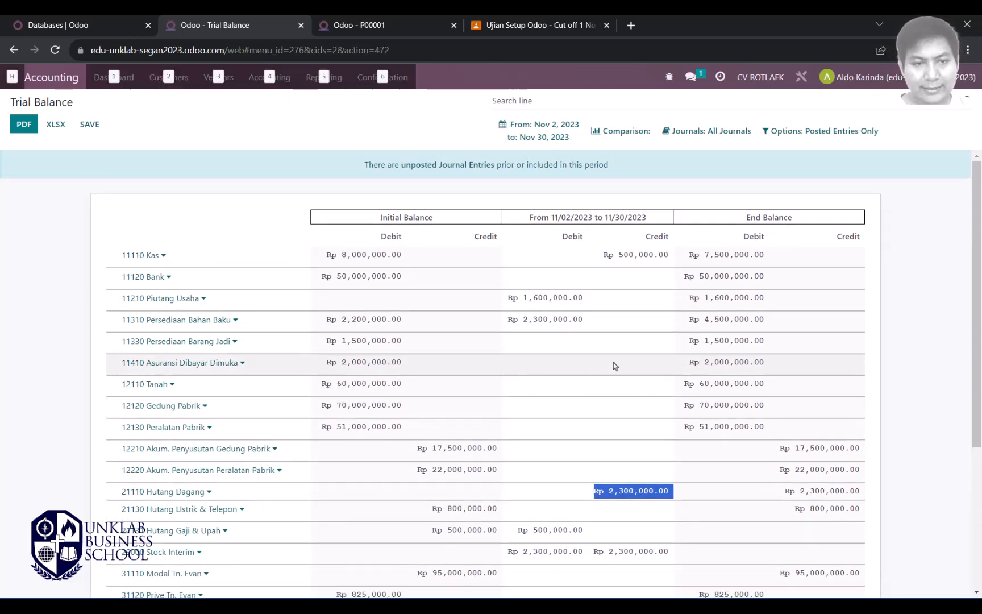
{"action": "key", "text": "alt+Tab"}
{"action": "scroll", "coordinate": [439, 287], "scroll_direction": "down", "scroll_amount": 7}
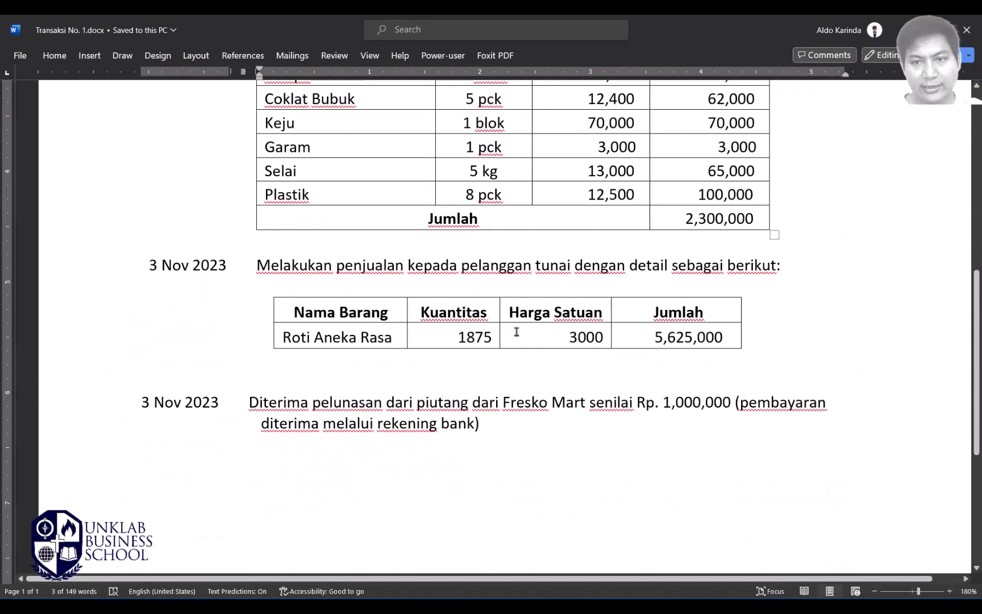
Step: Read the 3 Nov 2023 cash sale in Word, comparing it against the trial balance
{"action": "scroll", "coordinate": [530, 340], "scroll_direction": "up", "scroll_amount": 4}
{"action": "scroll", "coordinate": [497, 338], "scroll_direction": "down", "scroll_amount": 3}
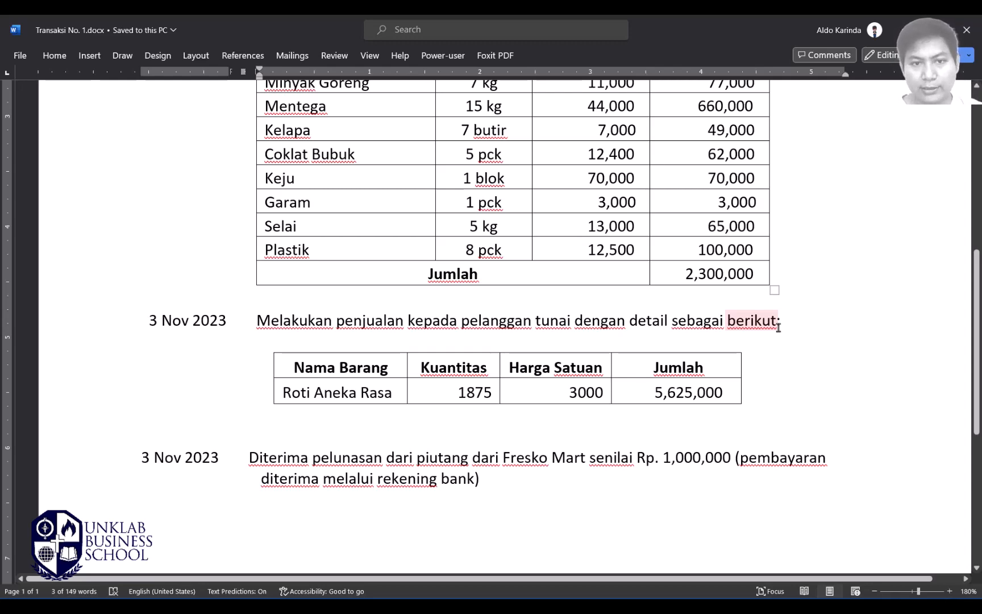
{"action": "key", "text": "alt+Tab"}
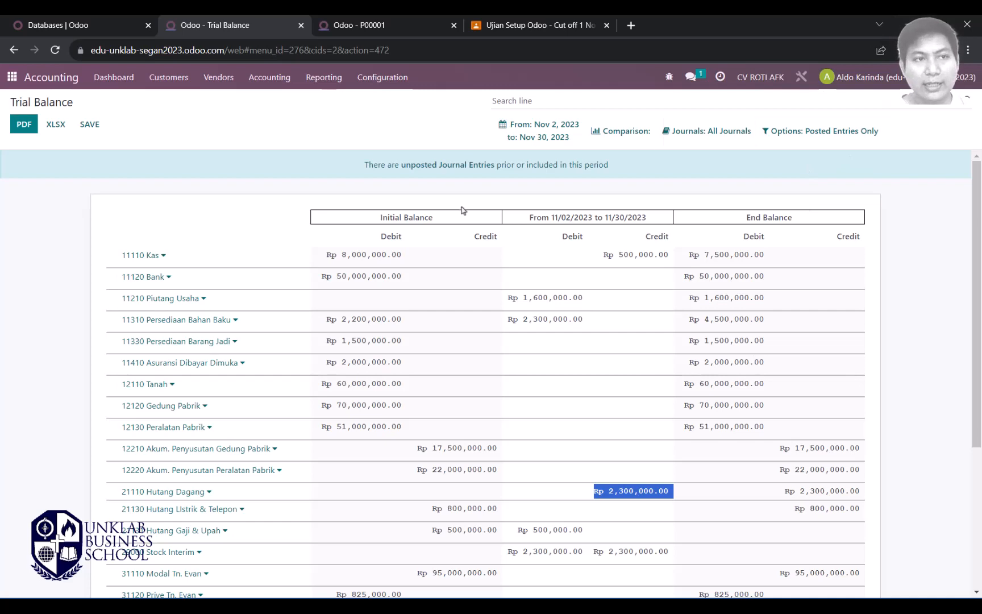
{"action": "key", "text": "alt+Tab"}
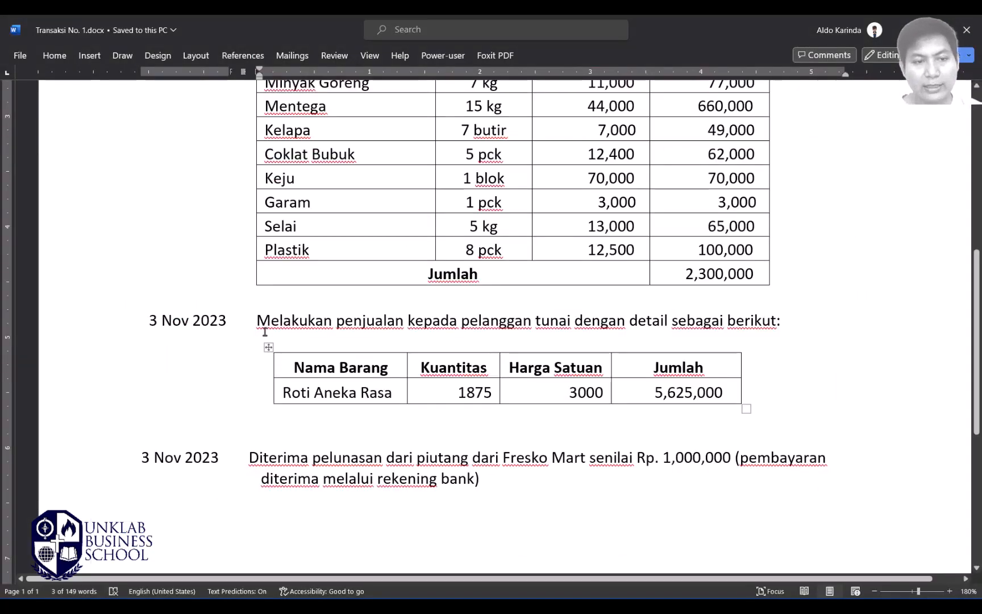
{"action": "key", "text": "alt+Tab"}
Step: Check the Trial Balance and P00001 browser tabs, then go to Odoo's apps home menu
{"action": "left_click", "coordinate": [91, 20]}
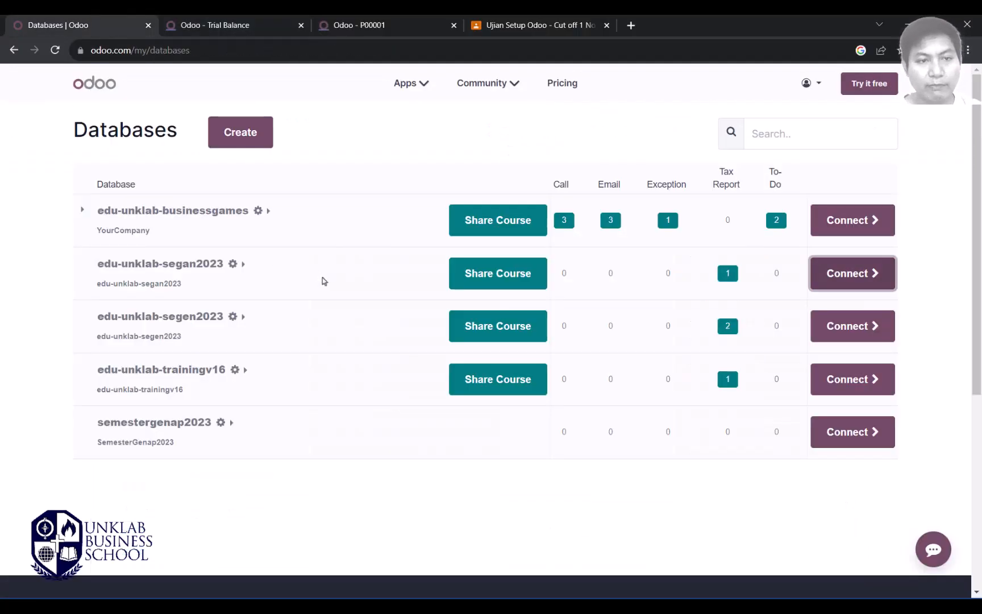
{"action": "key", "text": "ctrl+Tab"}
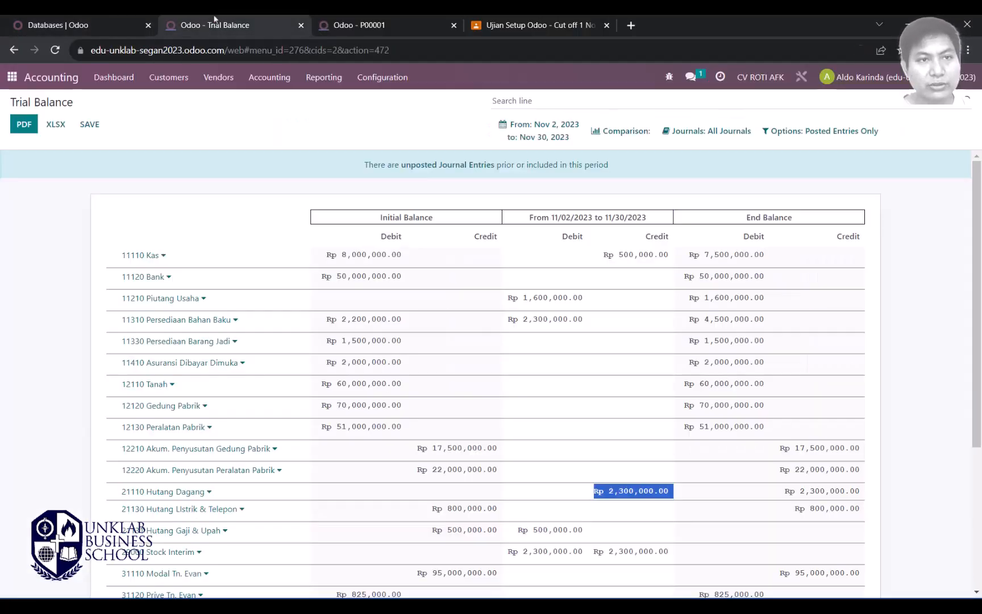
{"action": "left_click", "coordinate": [386, 21]}
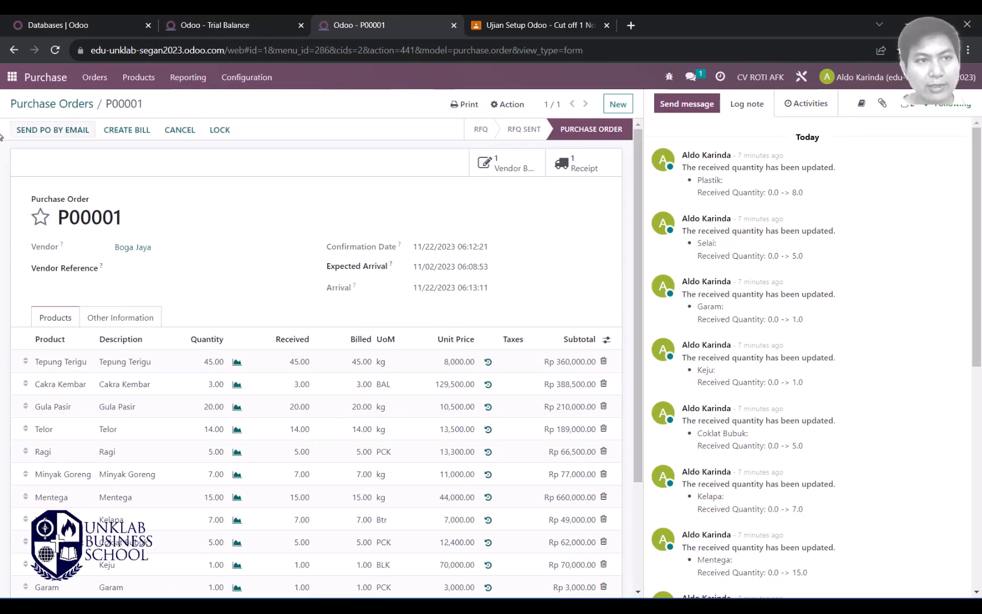
{"action": "left_click", "coordinate": [12, 77]}
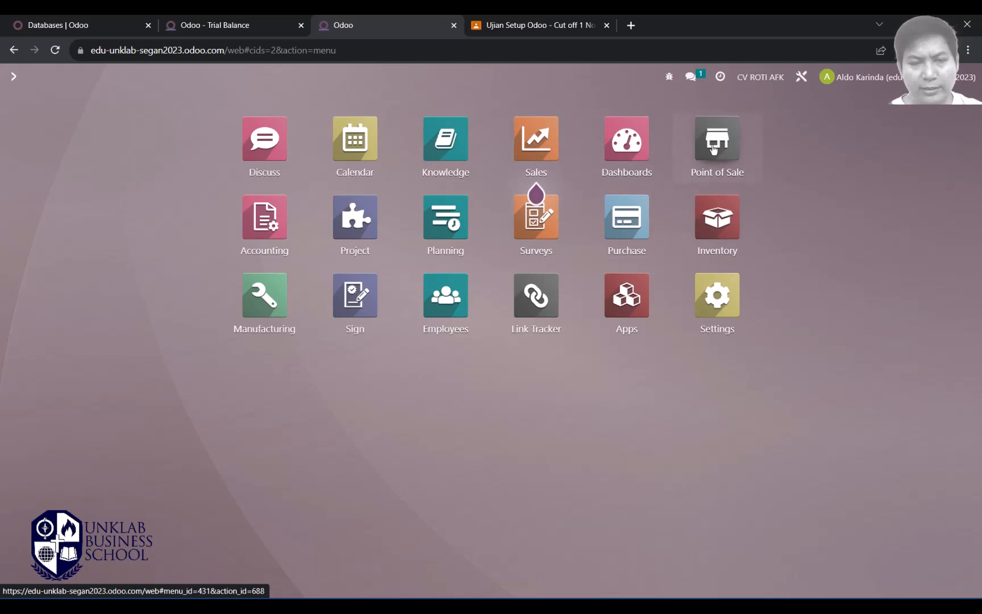
Step: View the empty Point of Sale orders list and return to the home menu
{"action": "left_click", "coordinate": [714, 149]}
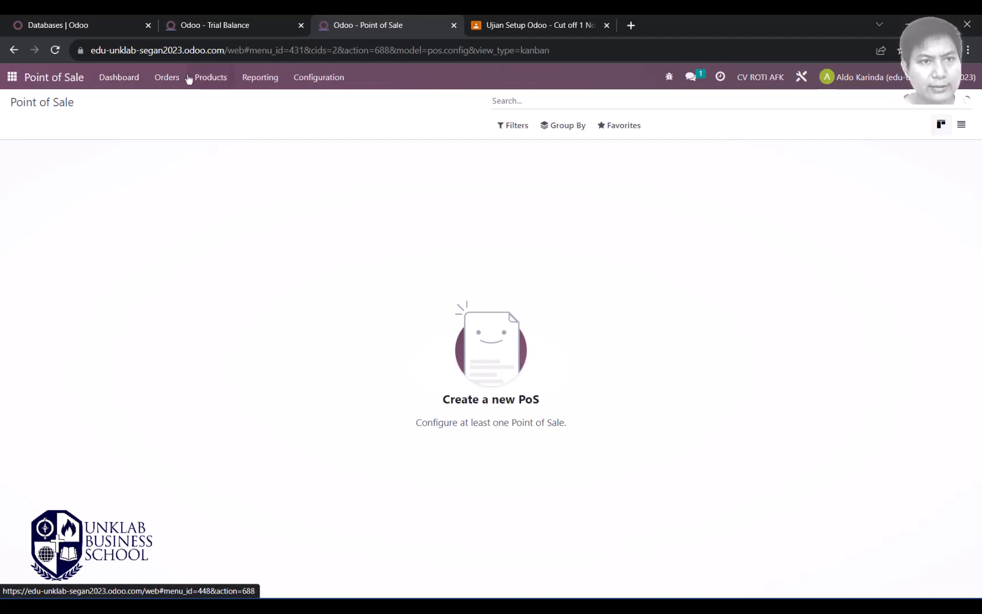
{"action": "left_click", "coordinate": [163, 79]}
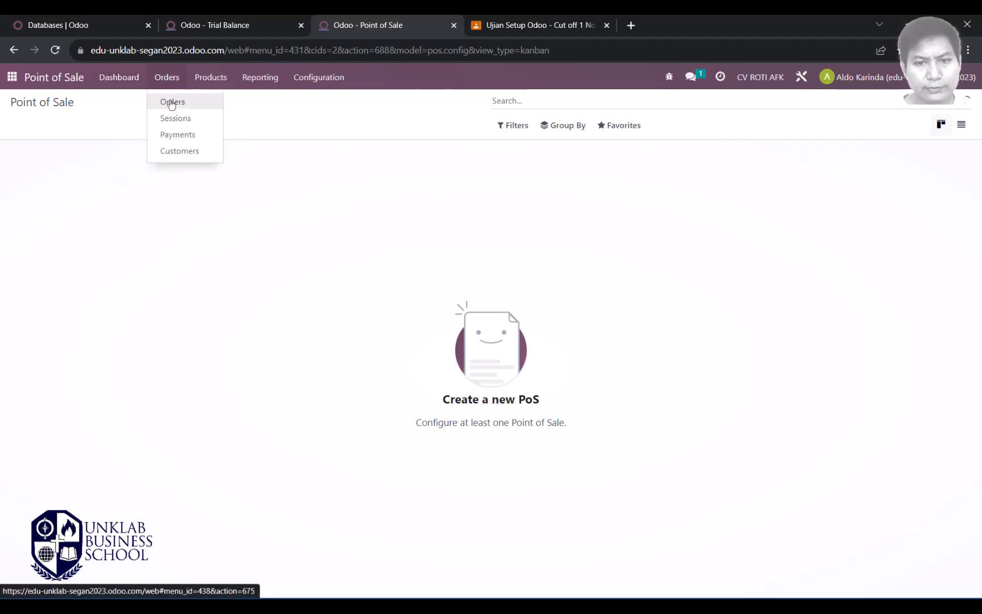
{"action": "left_click", "coordinate": [172, 103]}
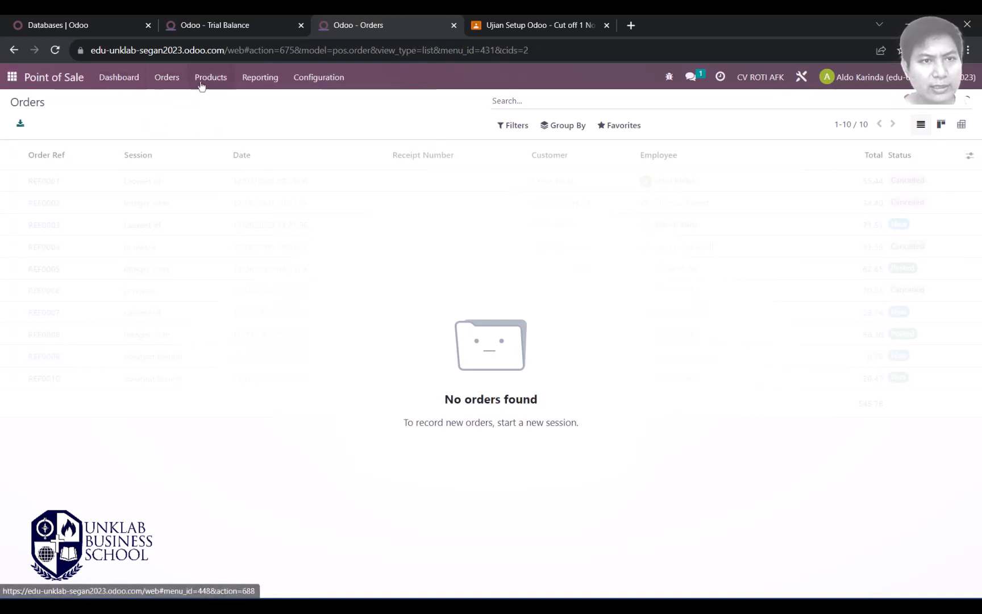
{"action": "left_click", "coordinate": [11, 76]}
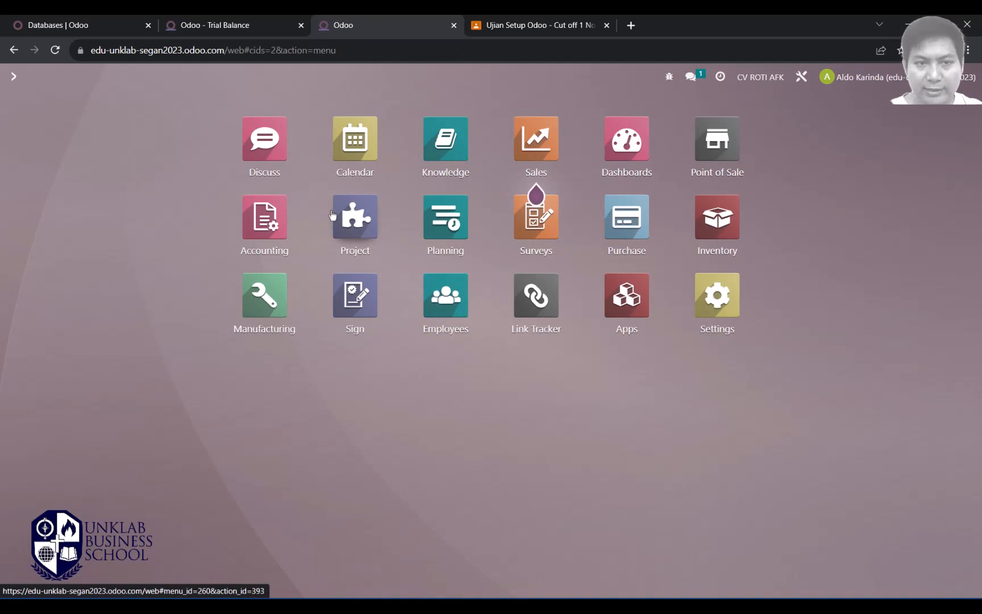
Step: Open the Sales Orders list in the Sales app
{"action": "left_click", "coordinate": [538, 149]}
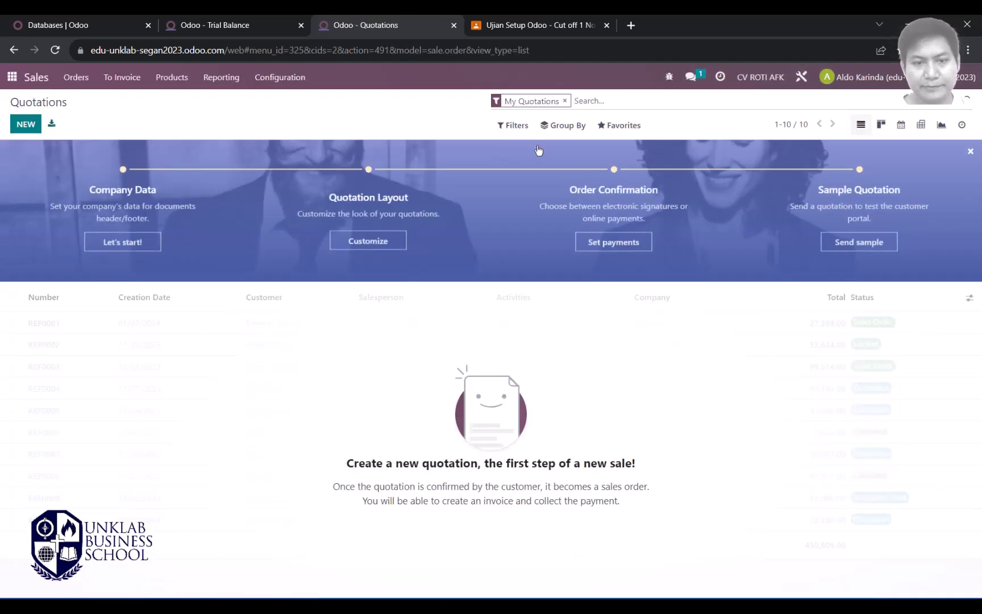
{"action": "left_click", "coordinate": [76, 77]}
{"action": "left_click", "coordinate": [91, 121]}
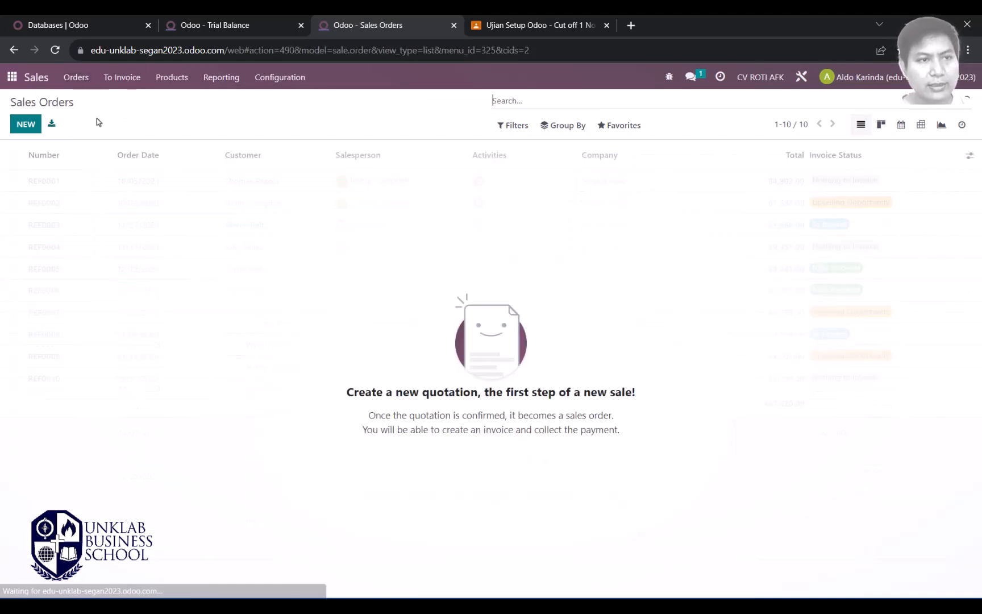
Step: Start a new quotation with customer Pelanggan Tunai
{"action": "left_click", "coordinate": [26, 124]}
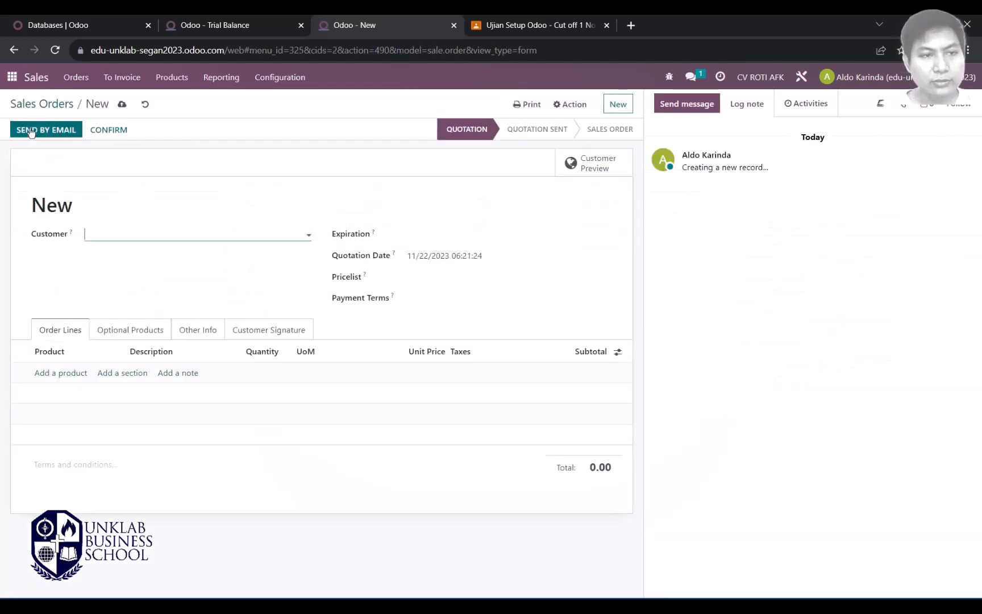
{"action": "left_click", "coordinate": [180, 234]}
{"action": "left_click", "coordinate": [140, 352]}
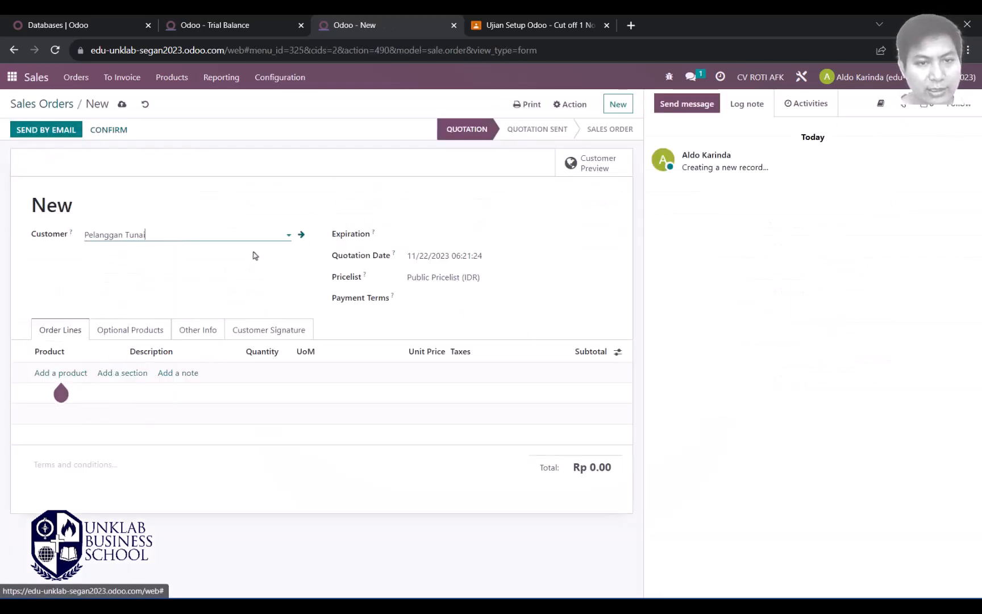
Step: Set expiration and quotation dates to 11/02/2023 and payment terms to Immediate Payment
{"action": "left_click", "coordinate": [444, 236]}
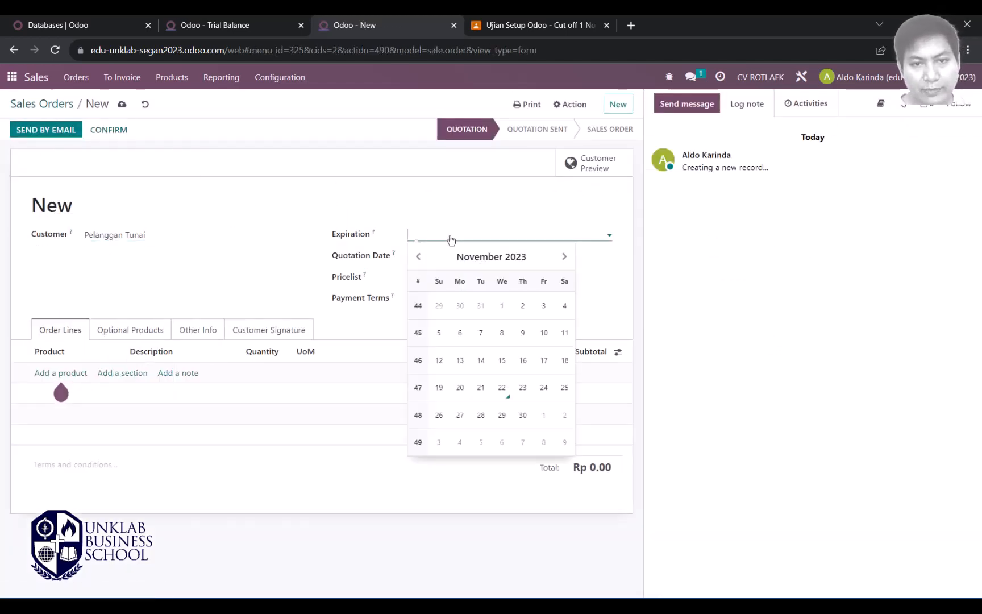
{"action": "left_click", "coordinate": [523, 305]}
{"action": "key", "text": "Tab"}
{"action": "left_click", "coordinate": [523, 326]}
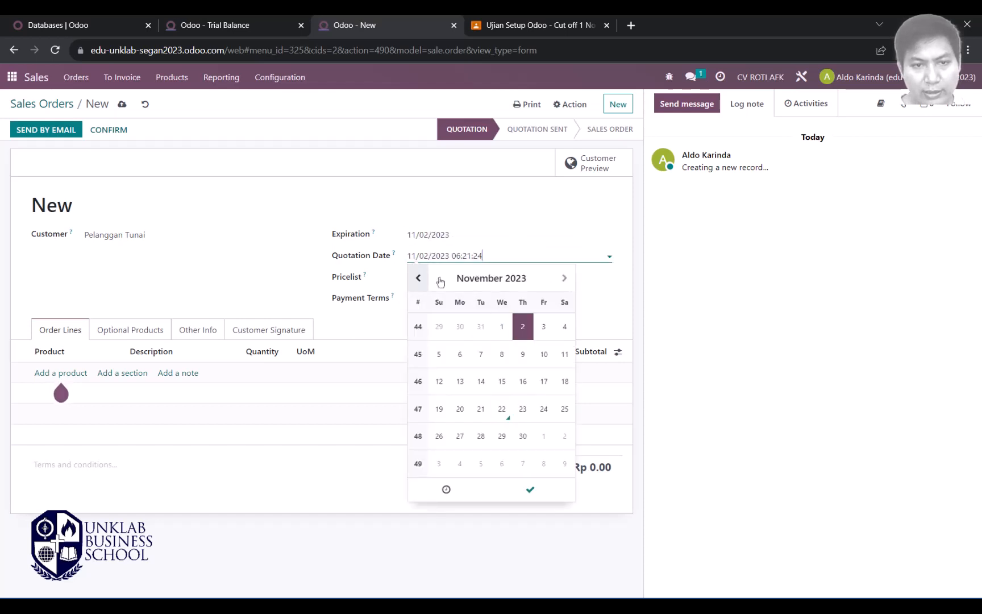
{"action": "left_click", "coordinate": [379, 280]}
{"action": "left_click", "coordinate": [442, 297]}
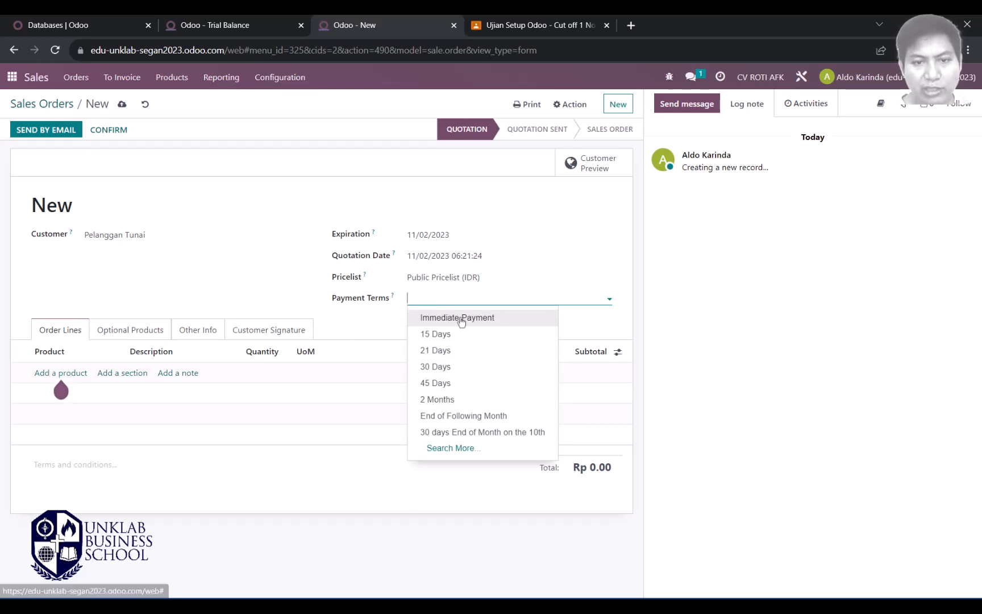
{"action": "left_click", "coordinate": [462, 318]}
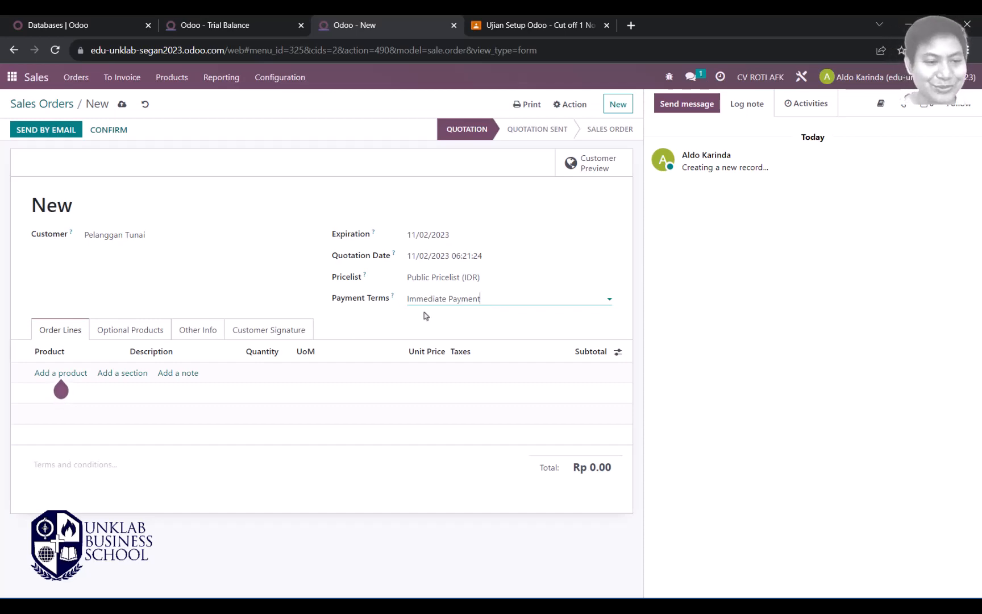
{"action": "key", "text": "alt+Tab"}
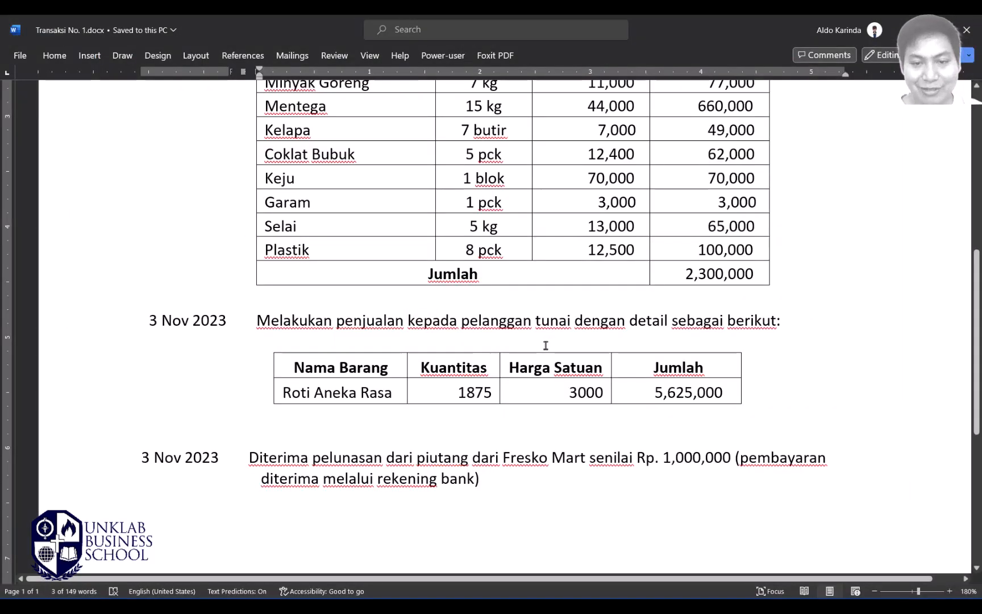
{"action": "key", "text": "alt+Tab"}
{"action": "left_click", "coordinate": [61, 375]}
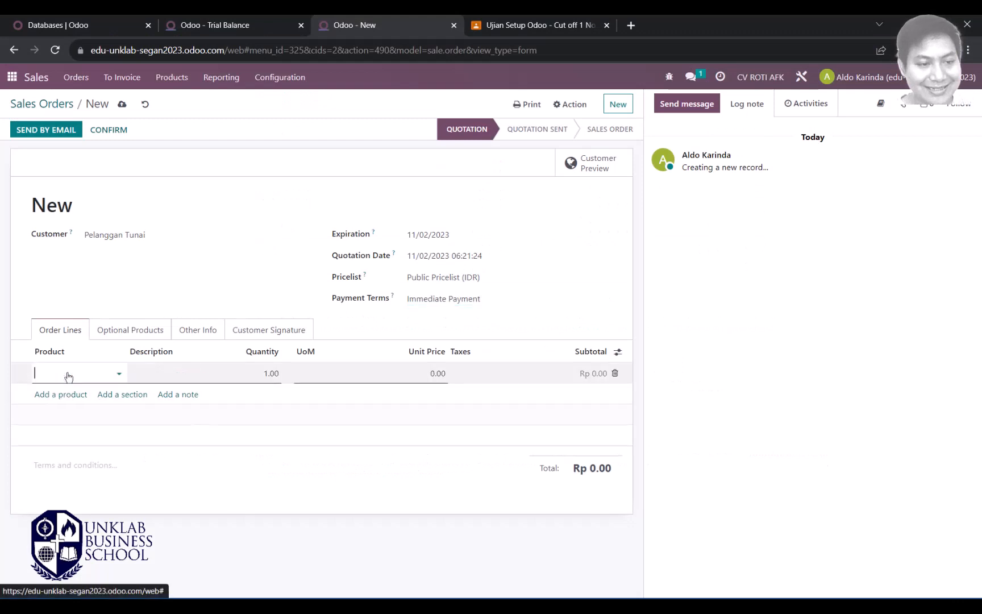
{"action": "left_click", "coordinate": [120, 373]}
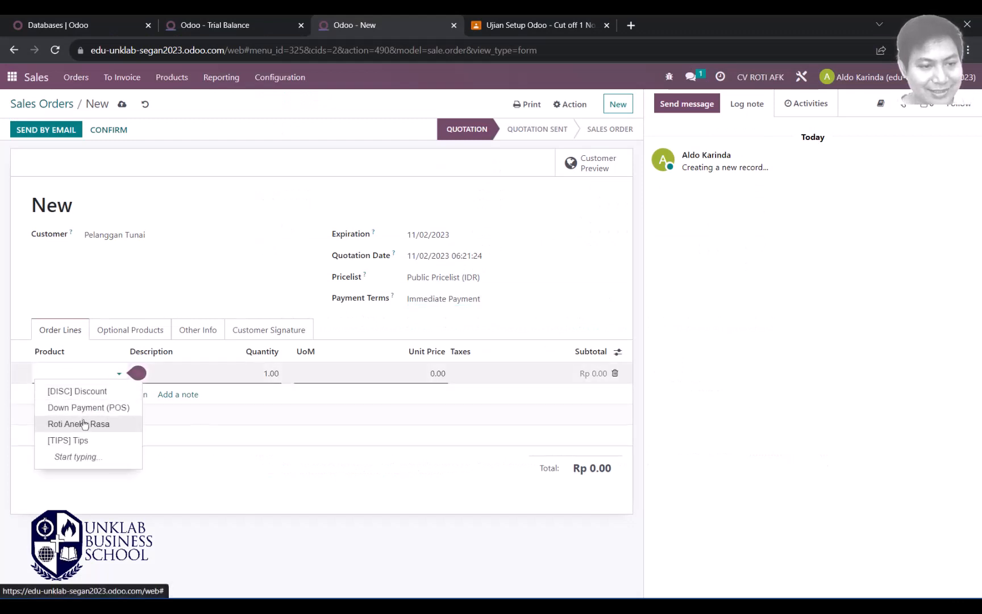
{"action": "left_click", "coordinate": [108, 423]}
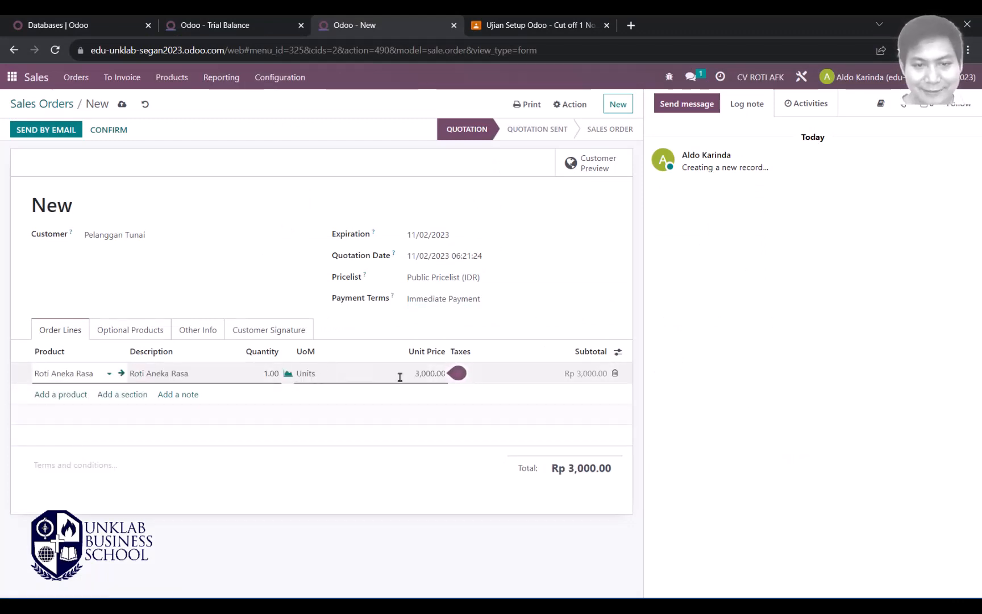
{"action": "mouse_move", "coordinate": [406, 374]}
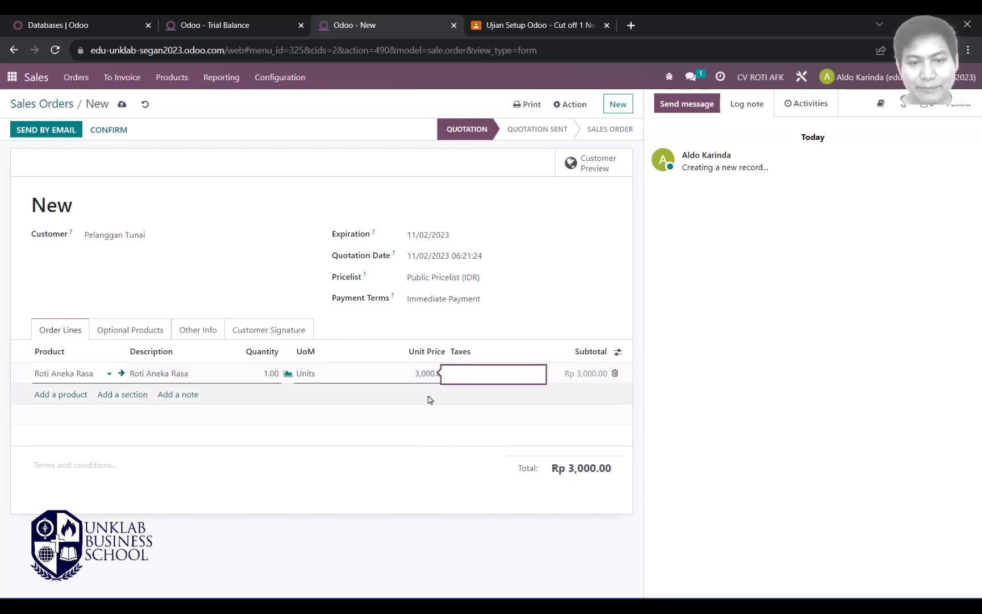
{"action": "key", "text": "alt+Tab"}
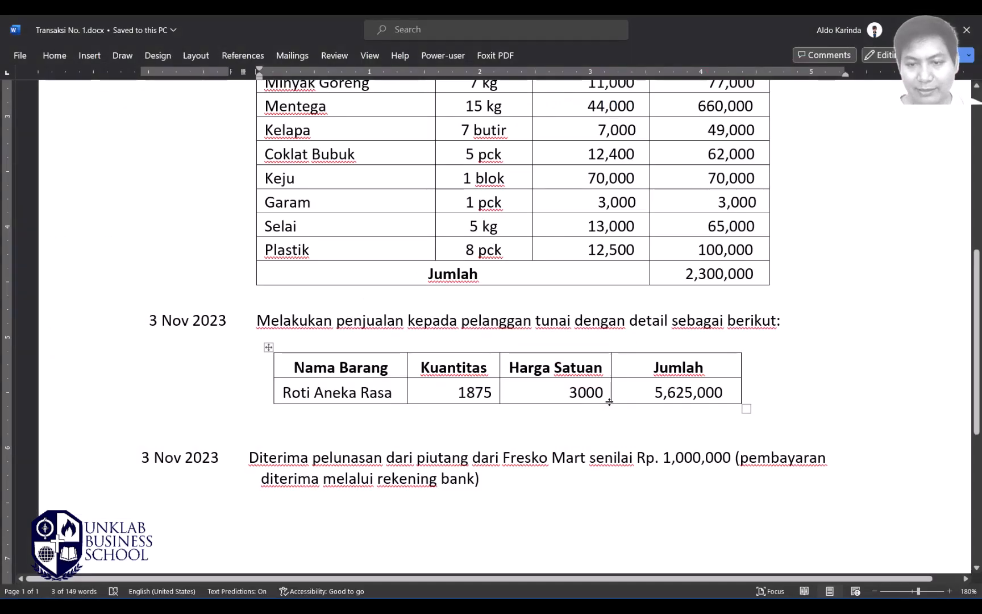
{"action": "key", "text": "alt+Tab"}
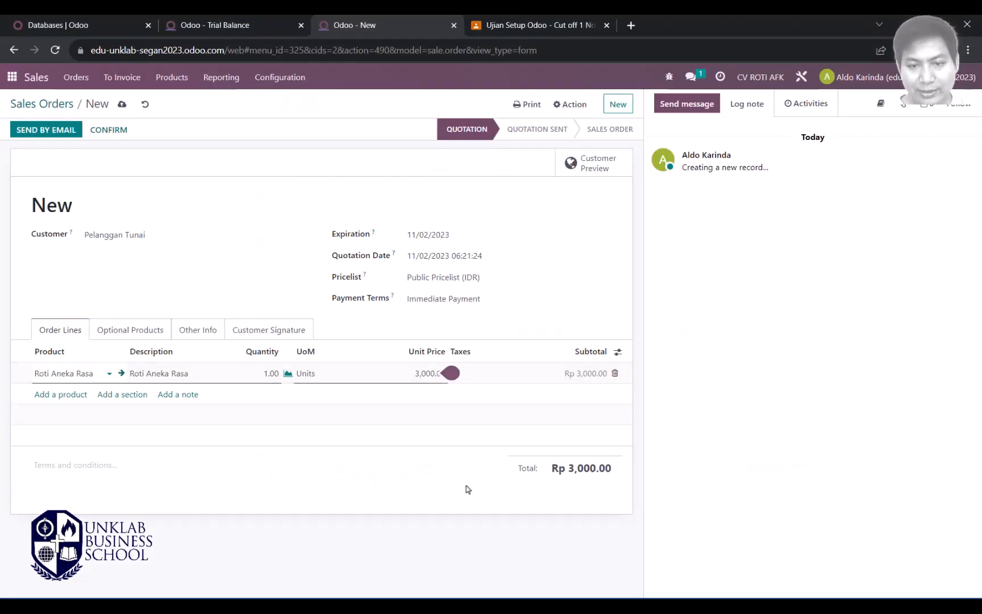
{"action": "key", "text": "alt+Tab"}
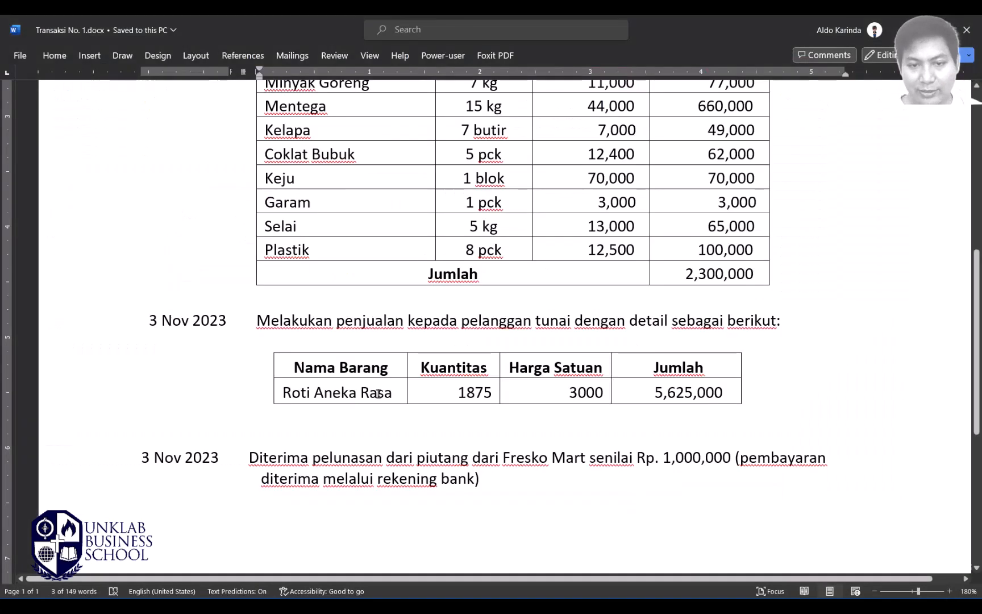
{"action": "double_click", "coordinate": [475, 392]}
{"action": "key", "text": "ctrl+c"}
{"action": "key", "text": "alt+Tab"}
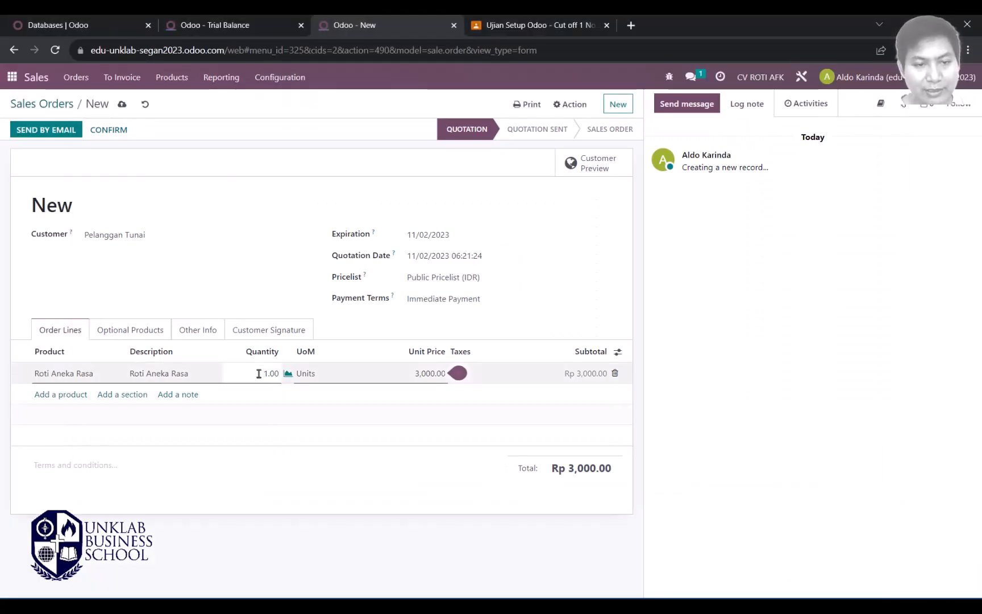
{"action": "left_click_drag", "start_coordinate": [259, 374], "coordinate": [280, 374]}
{"action": "key", "text": "ctrl+v"}
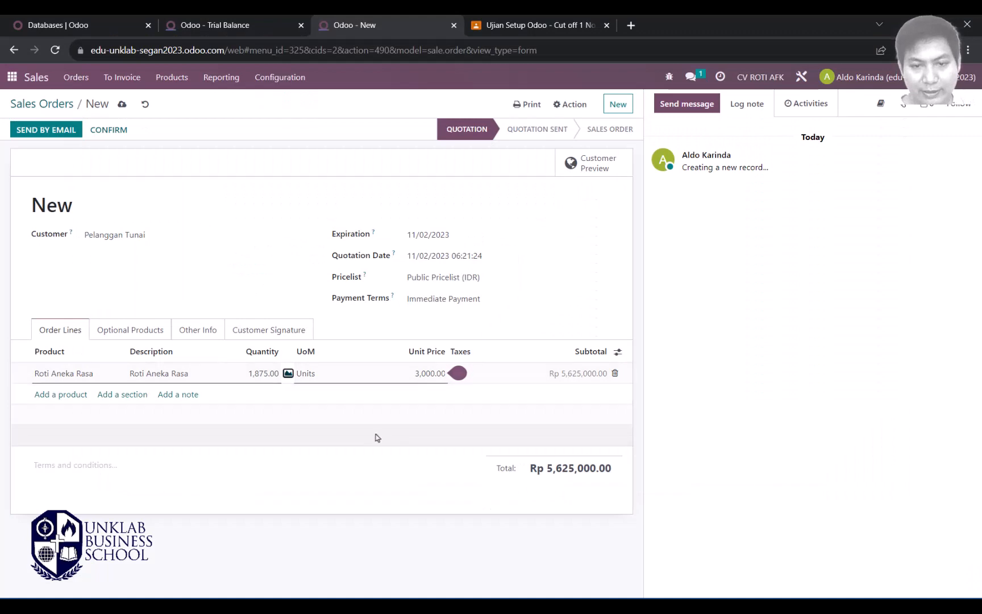
{"action": "left_click", "coordinate": [355, 493]}
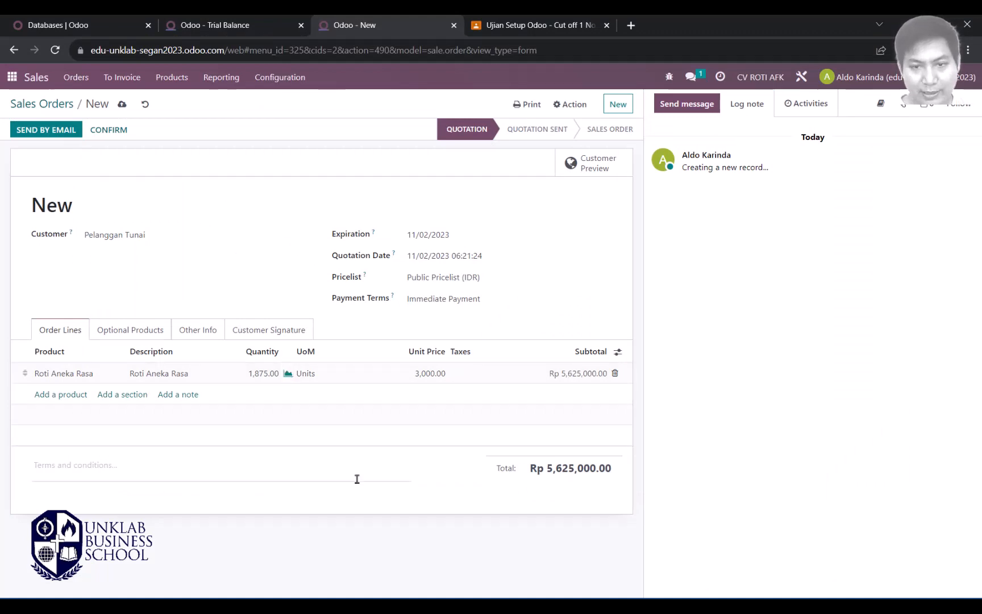
{"action": "key", "text": "alt+Tab"}
{"action": "key", "text": "alt+Tab"}
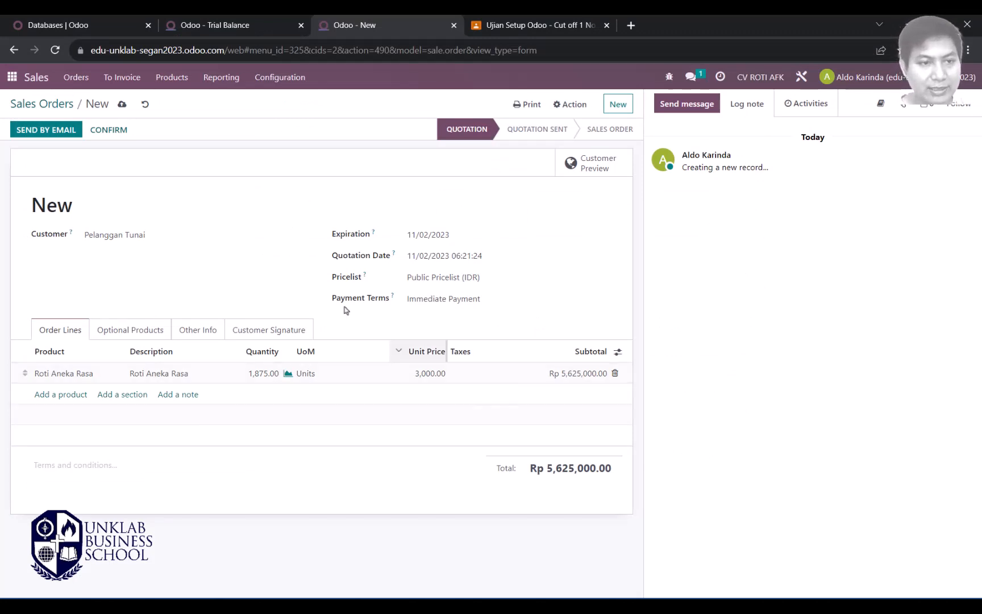
{"action": "left_click", "coordinate": [139, 340]}
{"action": "left_click", "coordinate": [65, 339]}
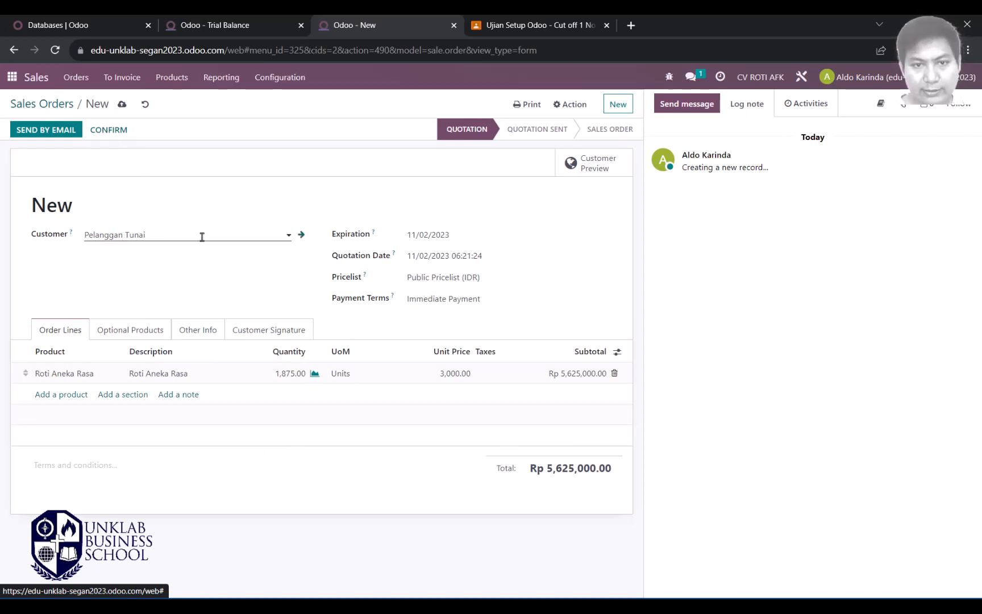
Step: Confirm the cash quotation as S00001, check its order date, and open Create invoices
{"action": "left_click", "coordinate": [108, 131]}
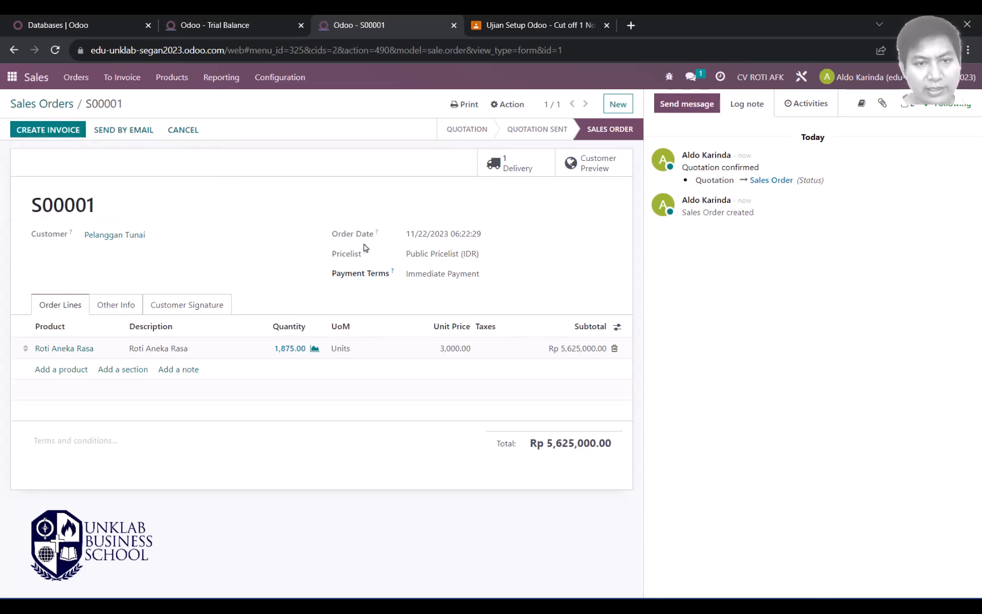
{"action": "mouse_move", "coordinate": [407, 234]}
{"action": "left_mouse_down"}
{"action": "mouse_move", "coordinate": [523, 239]}
{"action": "mouse_move", "coordinate": [404, 241]}
{"action": "left_mouse_up"}
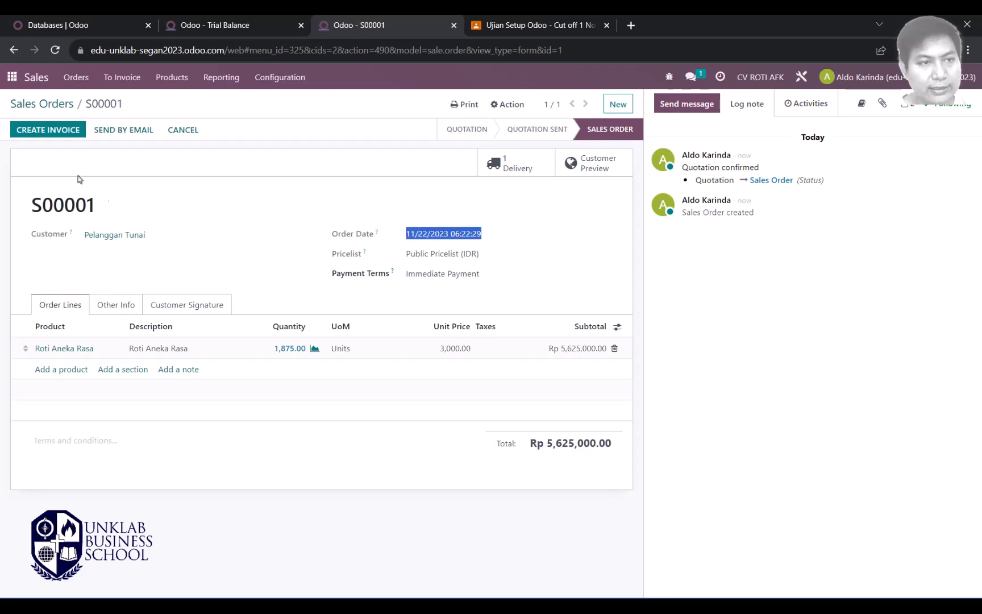
{"action": "left_click", "coordinate": [41, 133]}
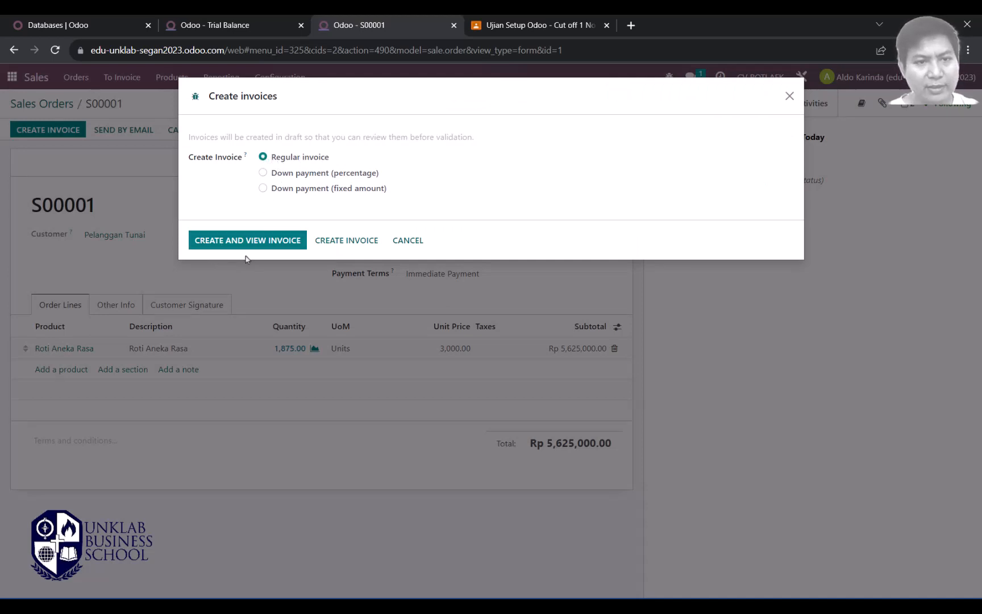
Step: Create the invoice for S00001 dated 11/02/2023, keeping Immediate Payment terms
{"action": "left_click", "coordinate": [262, 246]}
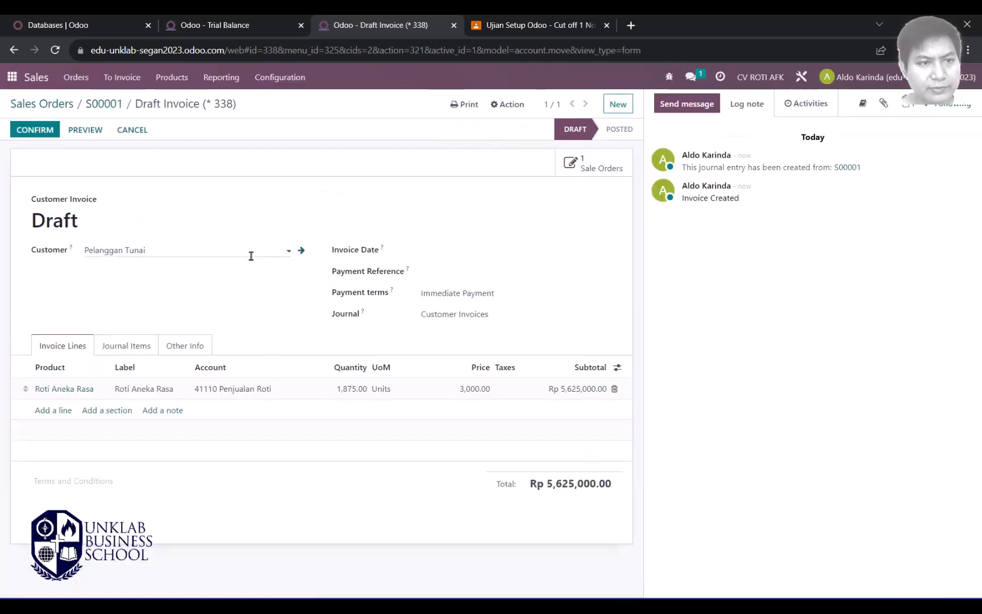
{"action": "left_click", "coordinate": [438, 251]}
{"action": "left_click", "coordinate": [536, 320]}
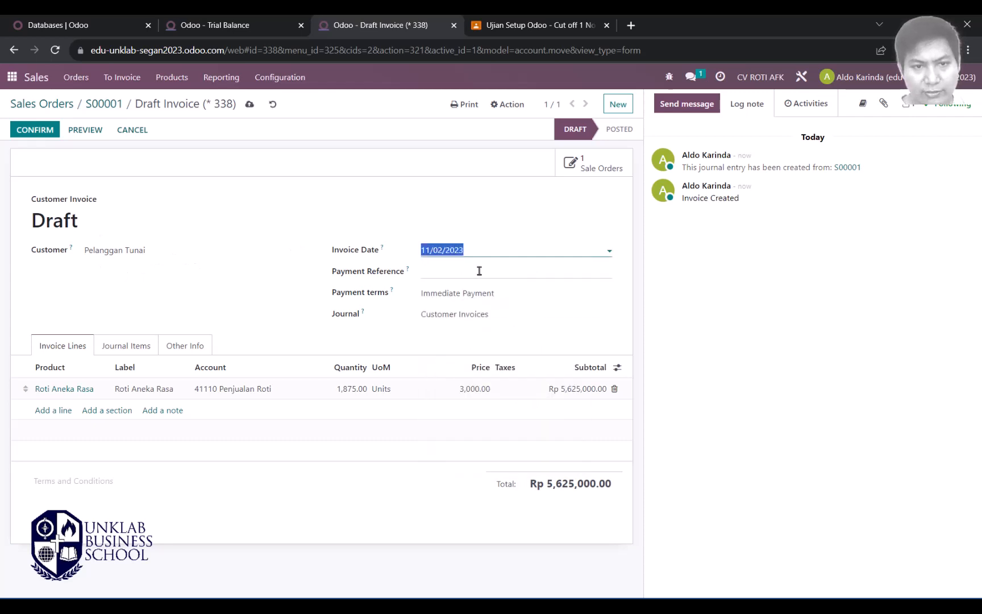
{"action": "left_click", "coordinate": [481, 271]}
{"action": "left_click", "coordinate": [481, 290]}
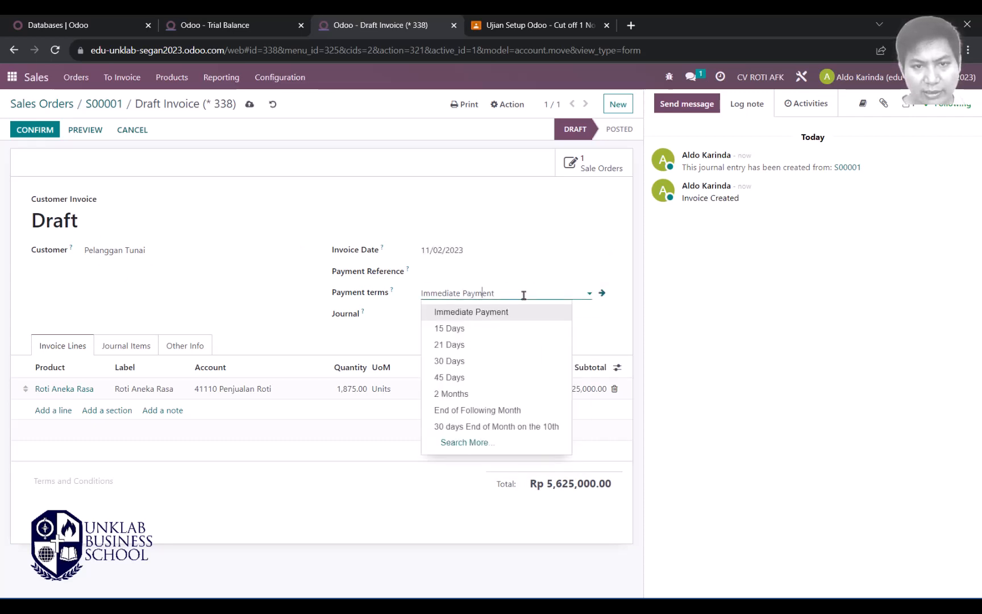
{"action": "left_click", "coordinate": [501, 311]}
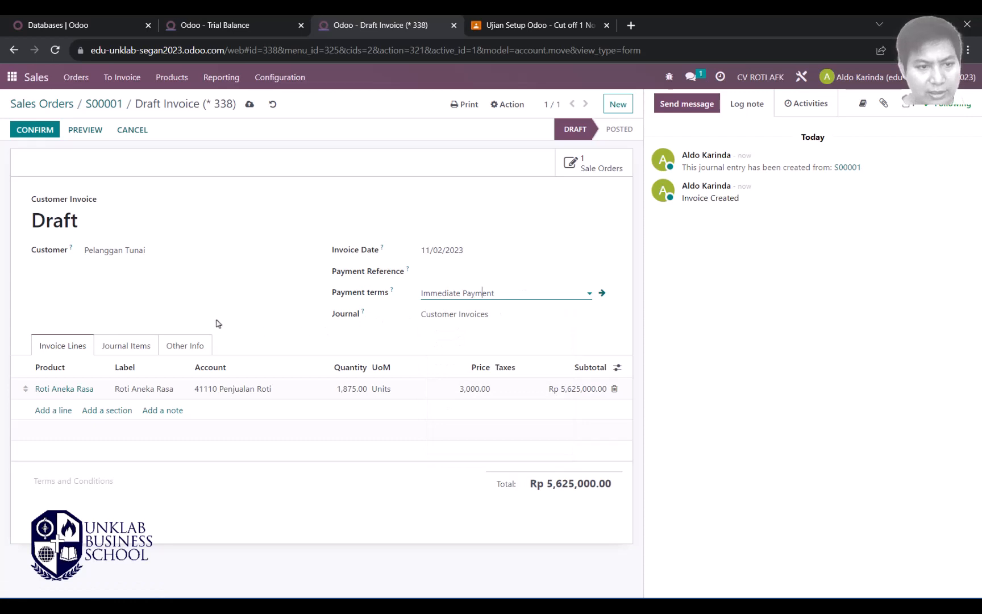
Step: Review the invoice's journal items and post it as INV/2023/00003
{"action": "left_click", "coordinate": [129, 348]}
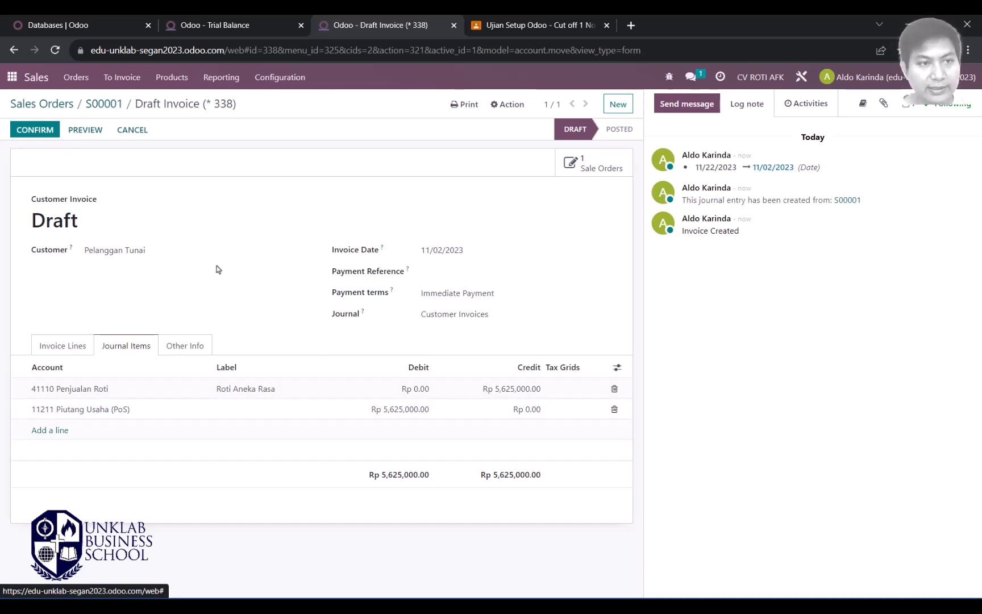
{"action": "left_click", "coordinate": [63, 346]}
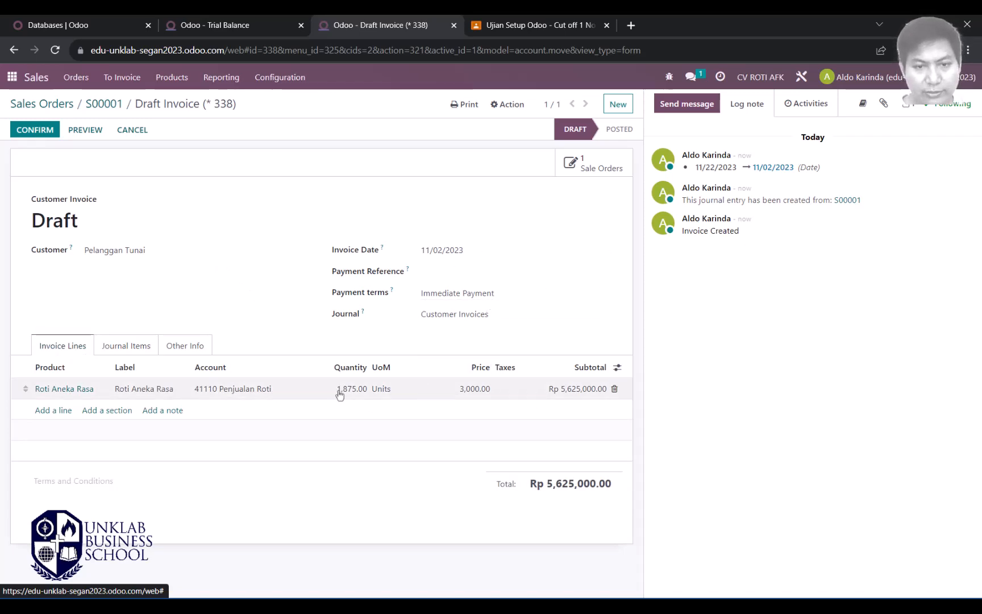
{"action": "key", "text": "alt+Tab"}
{"action": "key", "text": "alt+Tab"}
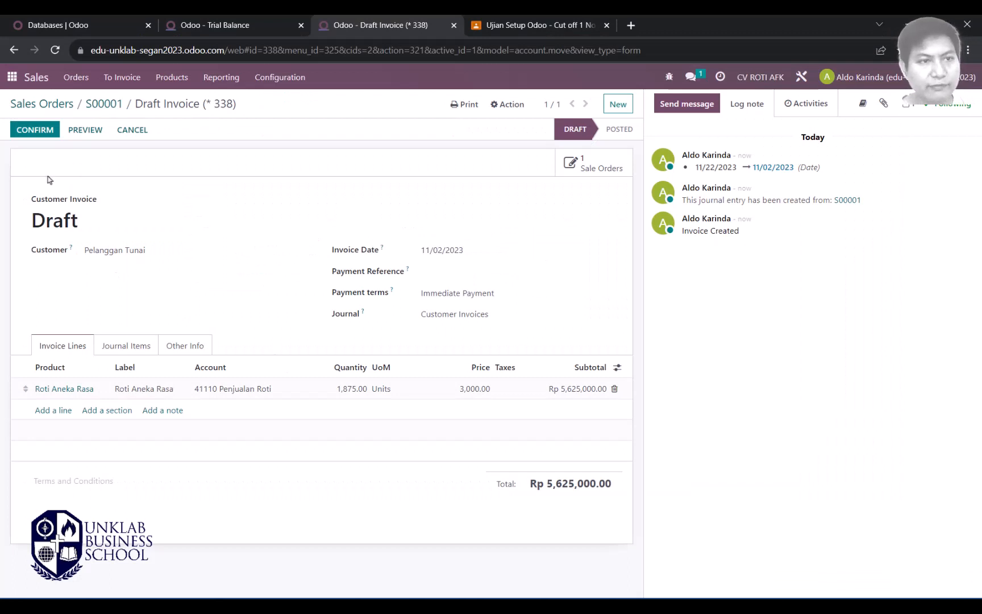
{"action": "left_click", "coordinate": [35, 133]}
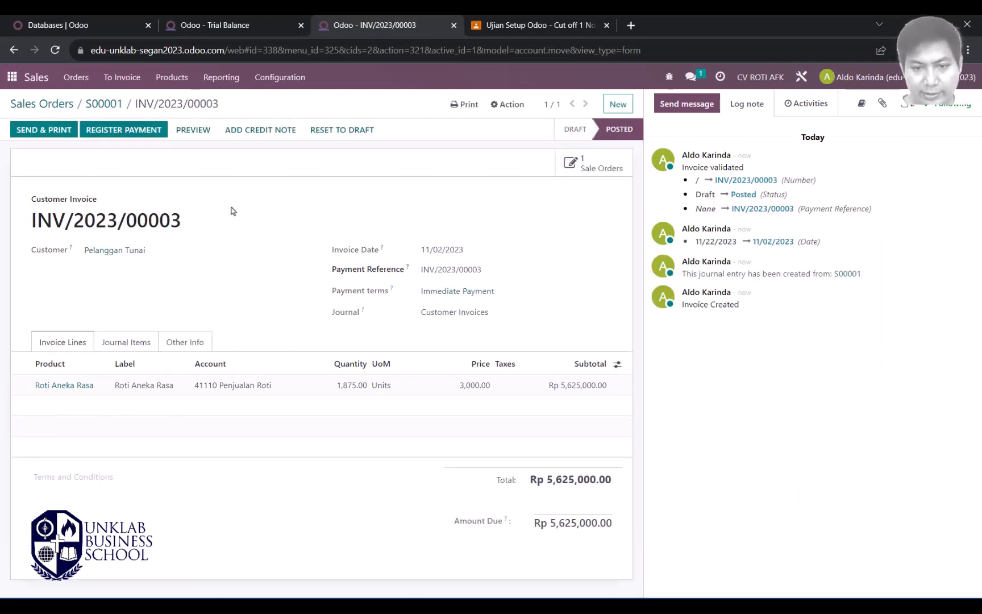
Step: Check INV/2023/00003's journal items and reset the invoice to draft
{"action": "left_click", "coordinate": [127, 343]}
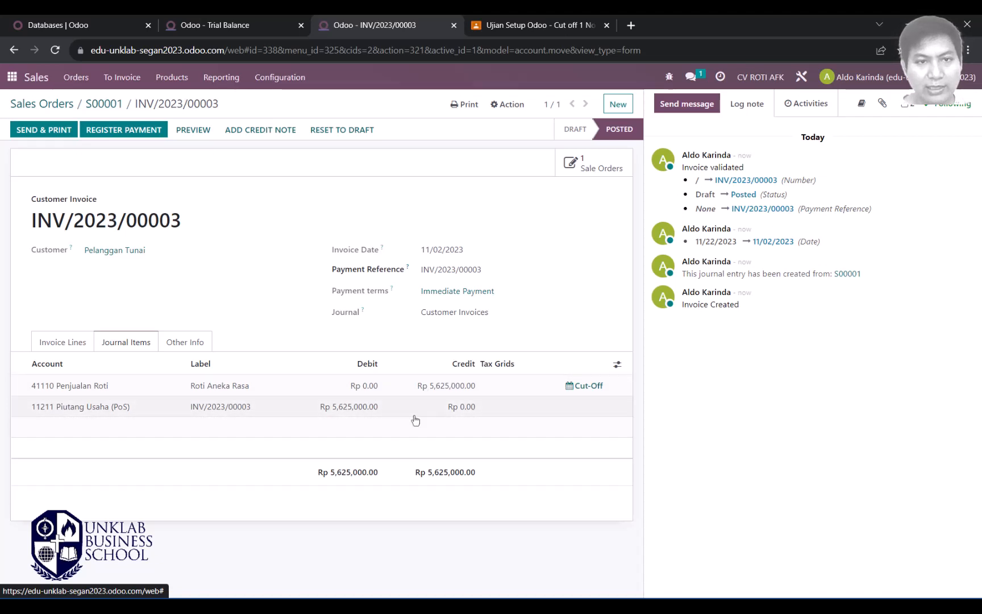
{"action": "left_click", "coordinate": [344, 131]}
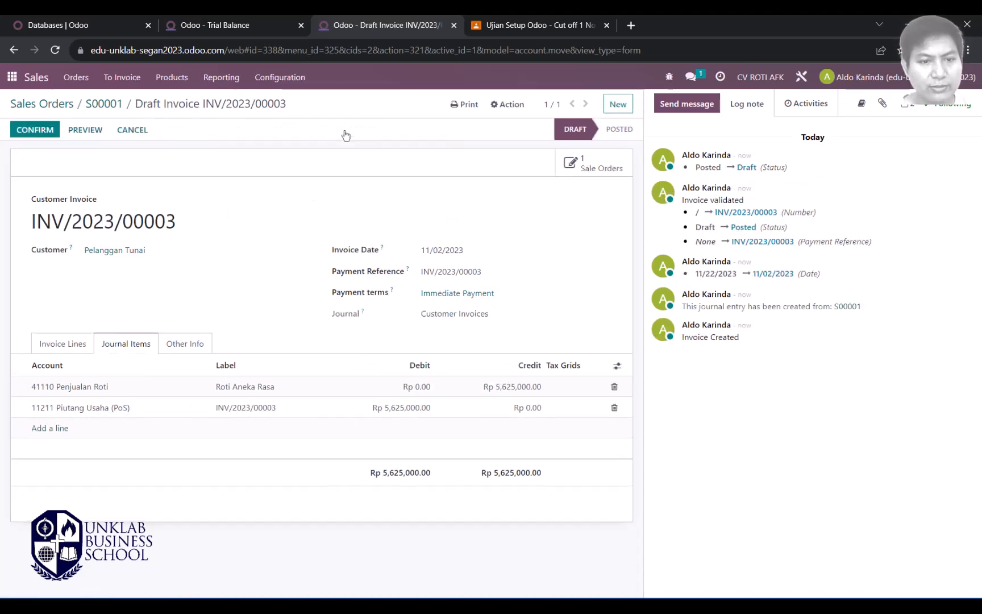
{"action": "left_click", "coordinate": [280, 80]}
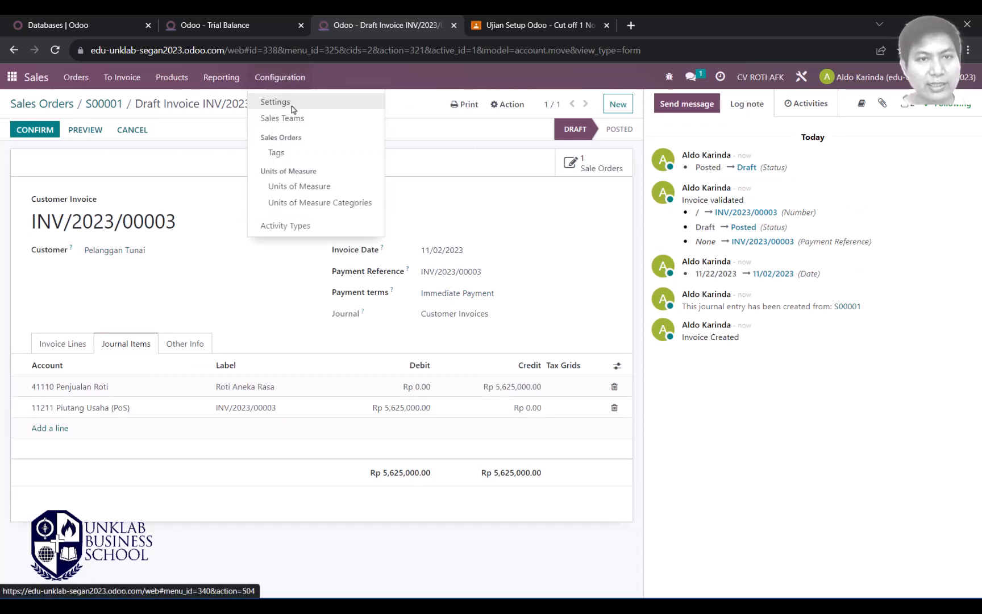
Step: Search the settings for 'angl', enable and save Anglo-Saxon Accounting, then go back to the invoice
{"action": "middle_click", "coordinate": [292, 108]}
{"action": "left_click", "coordinate": [518, 25]}
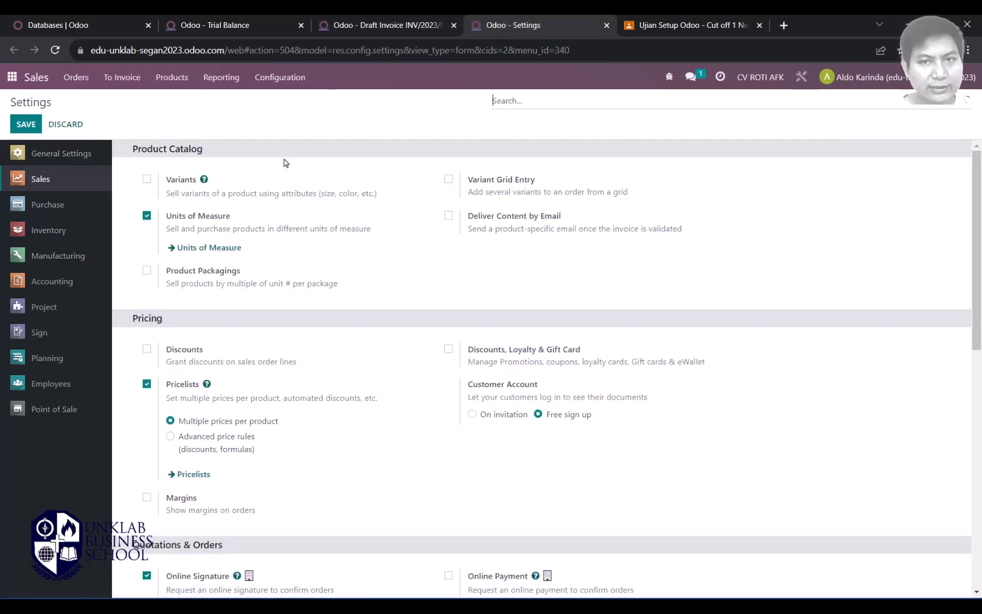
{"action": "left_click", "coordinate": [551, 101]}
{"action": "type", "text": "anglo"}
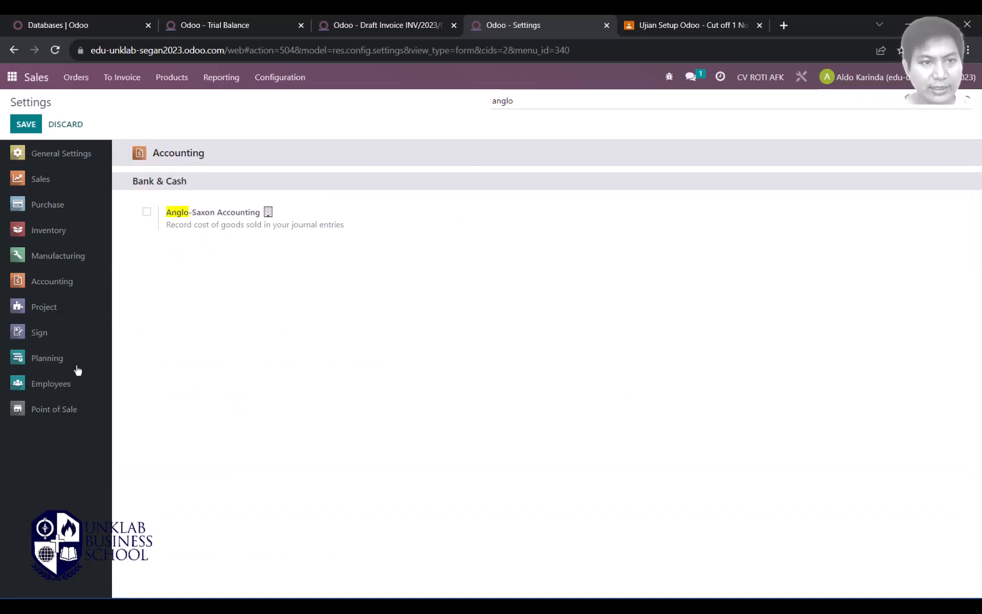
{"action": "left_click", "coordinate": [147, 213]}
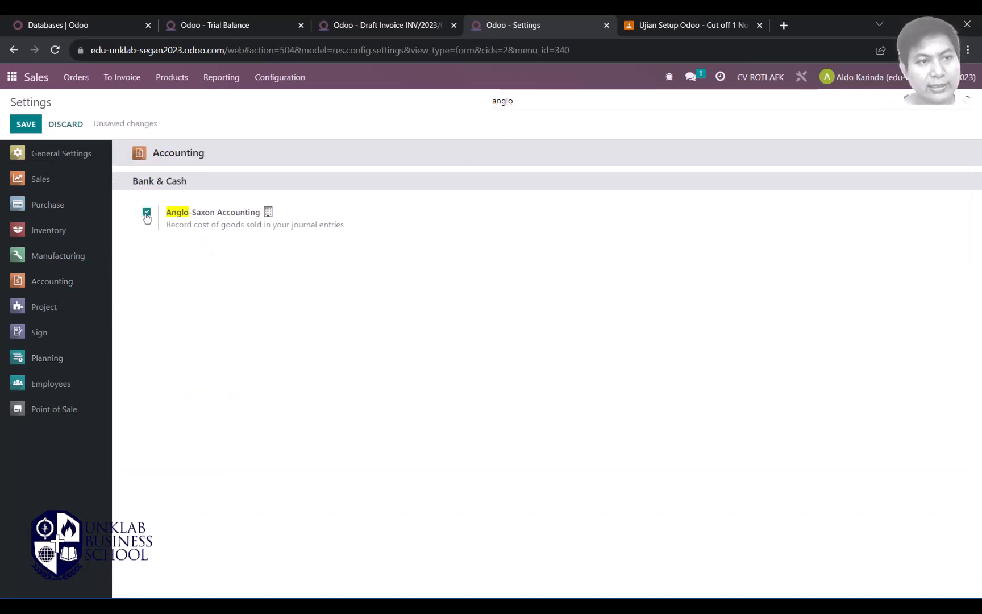
{"action": "left_click", "coordinate": [25, 125]}
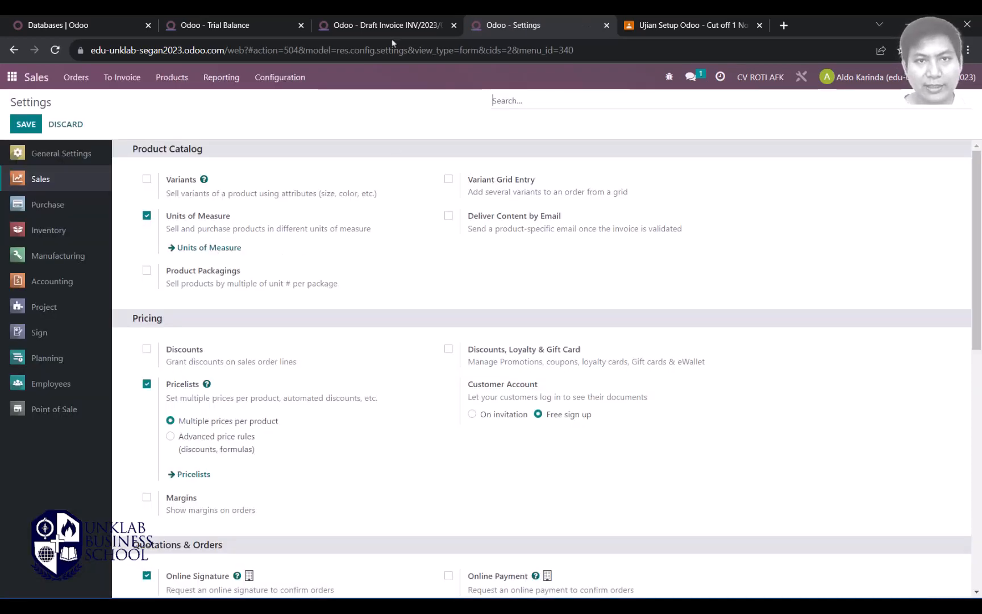
{"action": "left_click", "coordinate": [388, 25]}
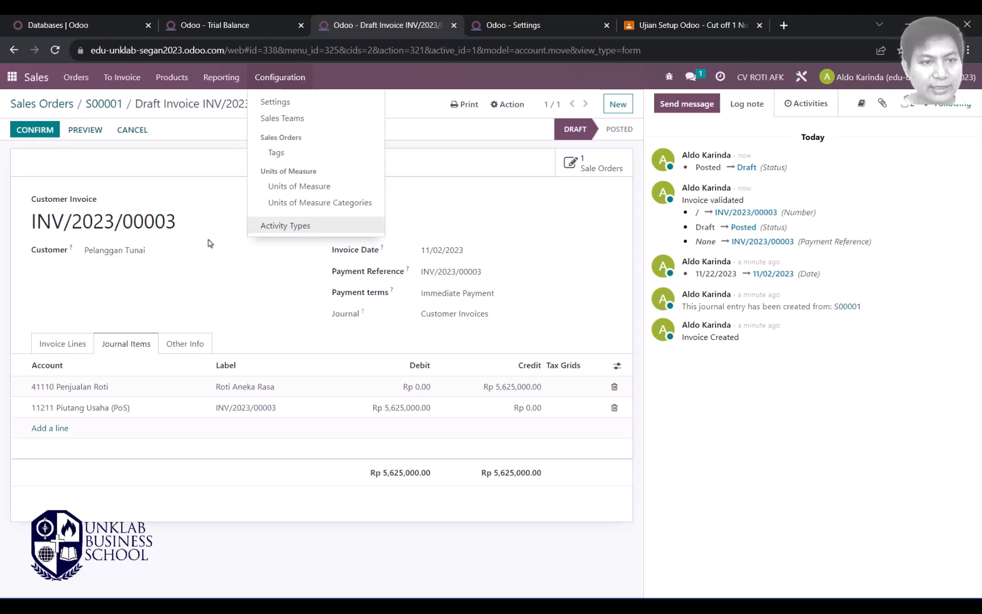
Step: Re-post INV/2023/00003 and verify the Rp 1,500,000 HPP Penjualan and Stock In Transit journal lines
{"action": "left_click", "coordinate": [222, 272]}
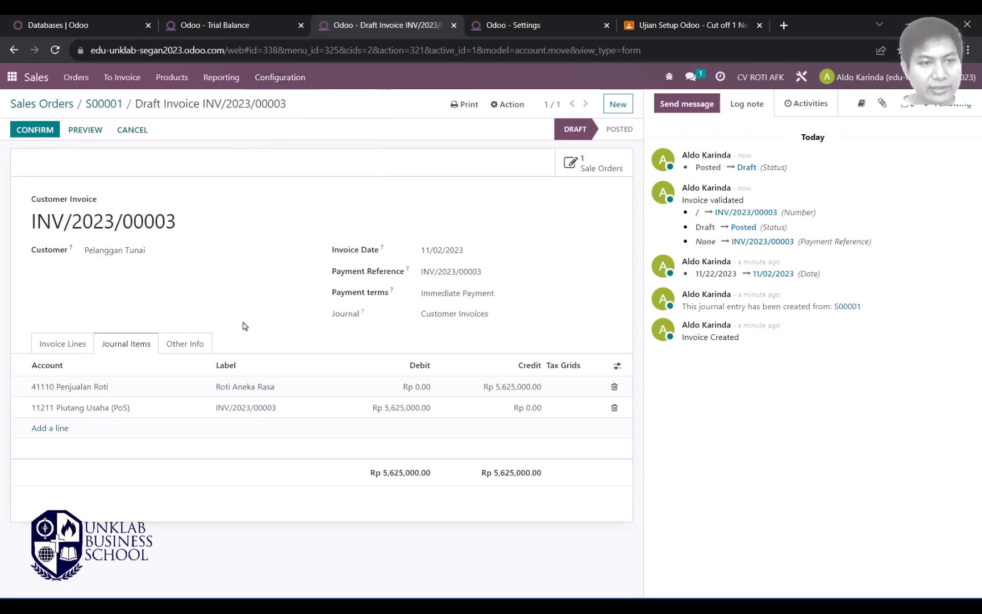
{"action": "left_click", "coordinate": [35, 130]}
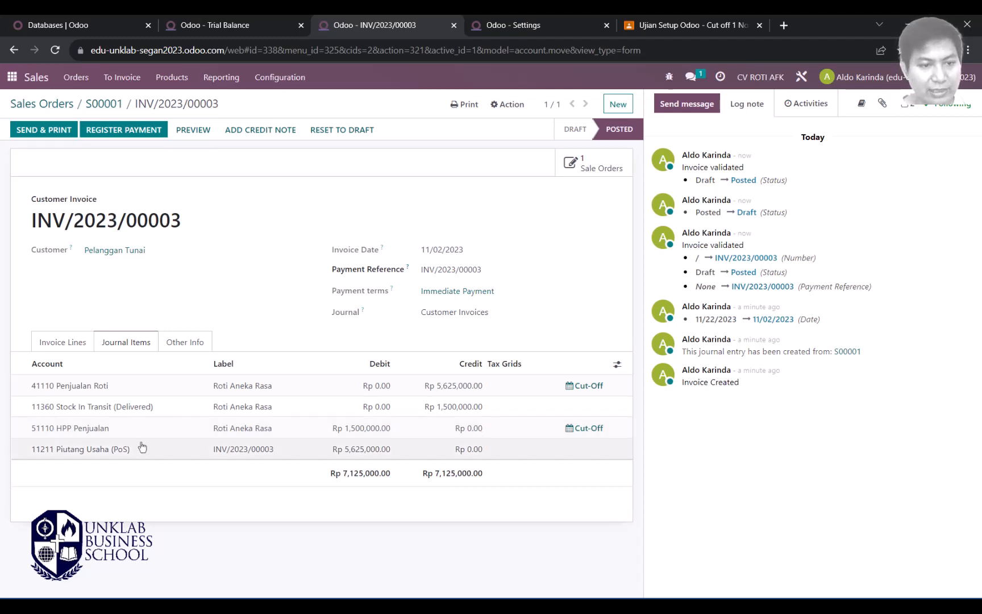
{"action": "left_click", "coordinate": [71, 344]}
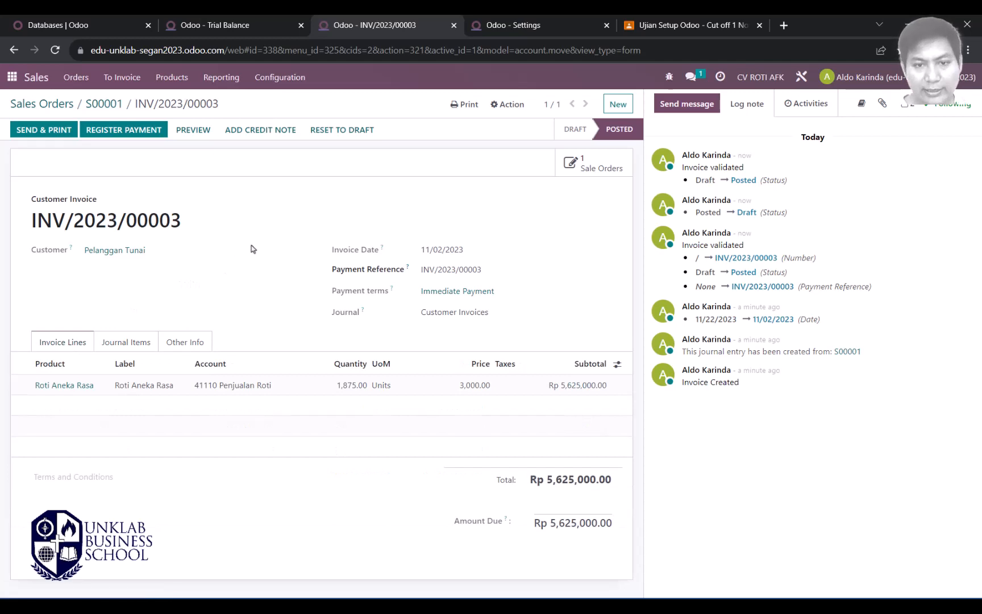
{"action": "left_click", "coordinate": [122, 344]}
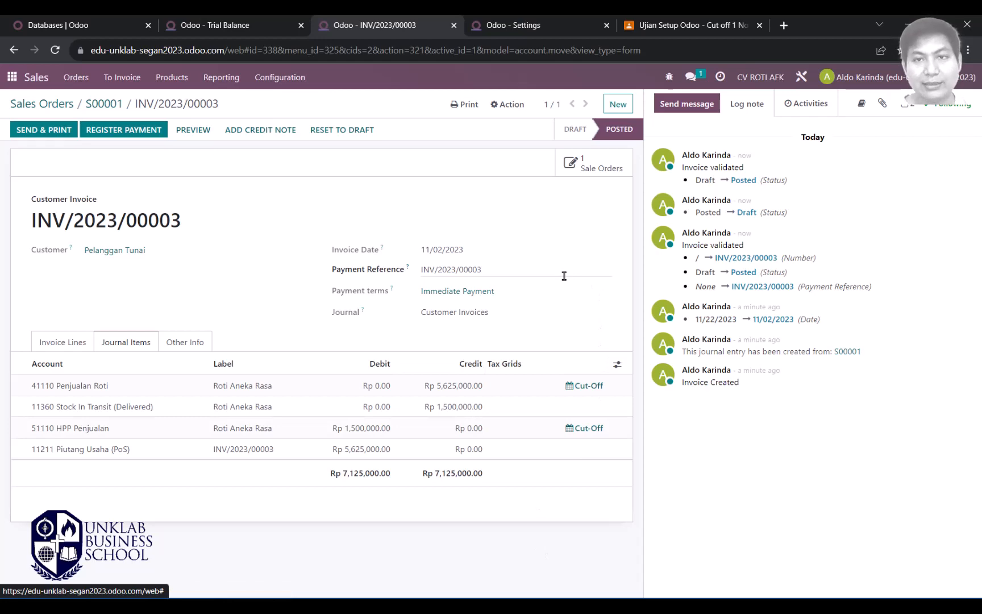
{"action": "key", "text": "alt+Tab"}
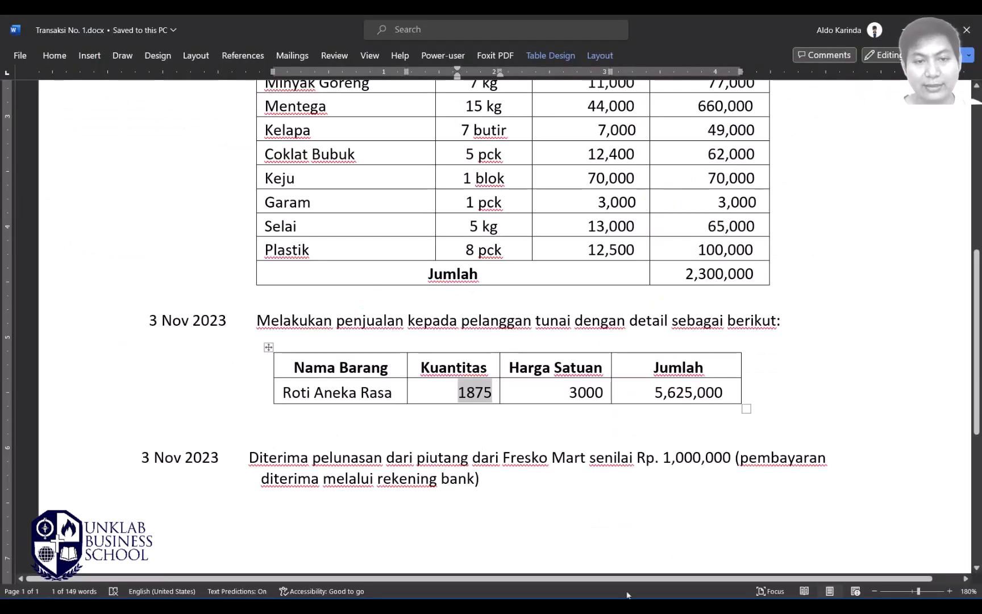
{"action": "left_click", "coordinate": [496, 336]}
{"action": "key", "text": "alt+Tab"}
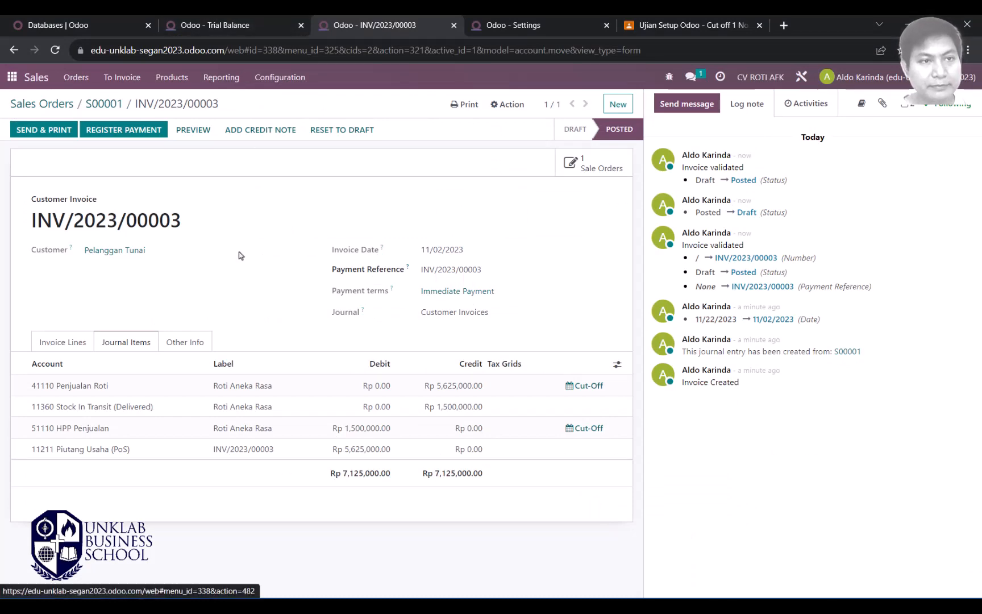
Step: Add a new statement line in the Cash journal from the Accounting dashboard
{"action": "left_click", "coordinate": [523, 27]}
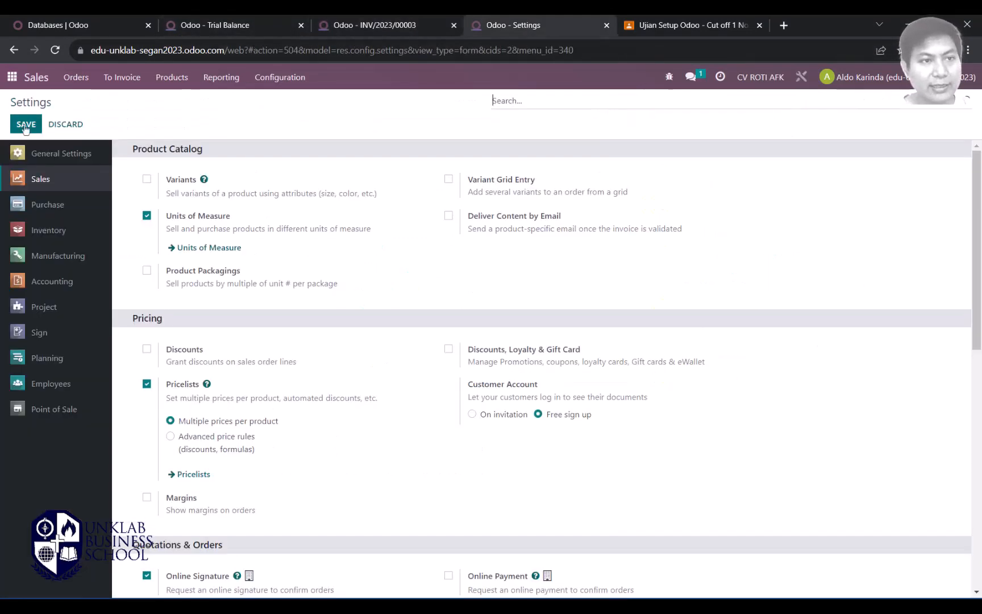
{"action": "left_click", "coordinate": [11, 77]}
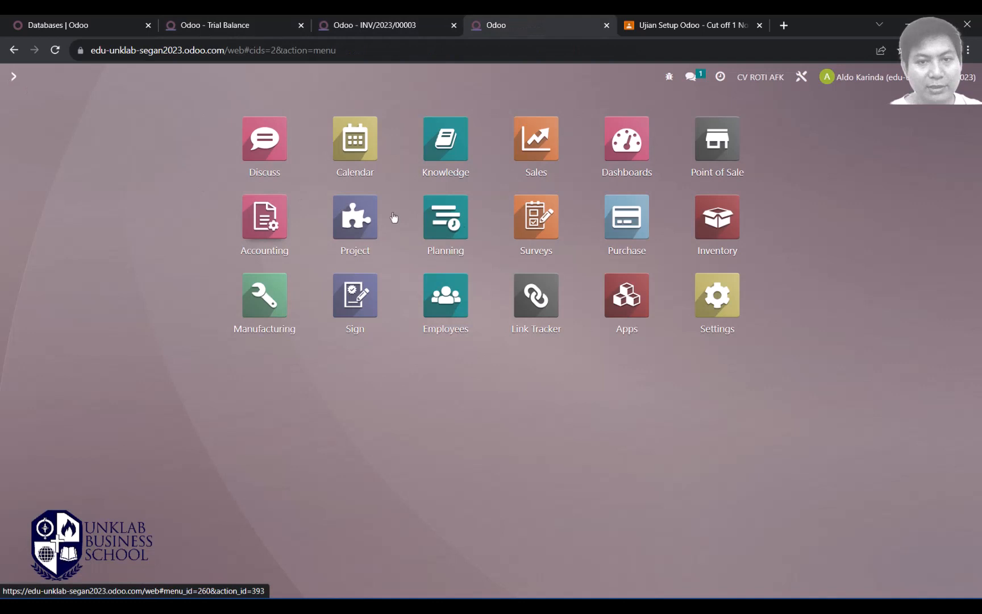
{"action": "left_click", "coordinate": [257, 221]}
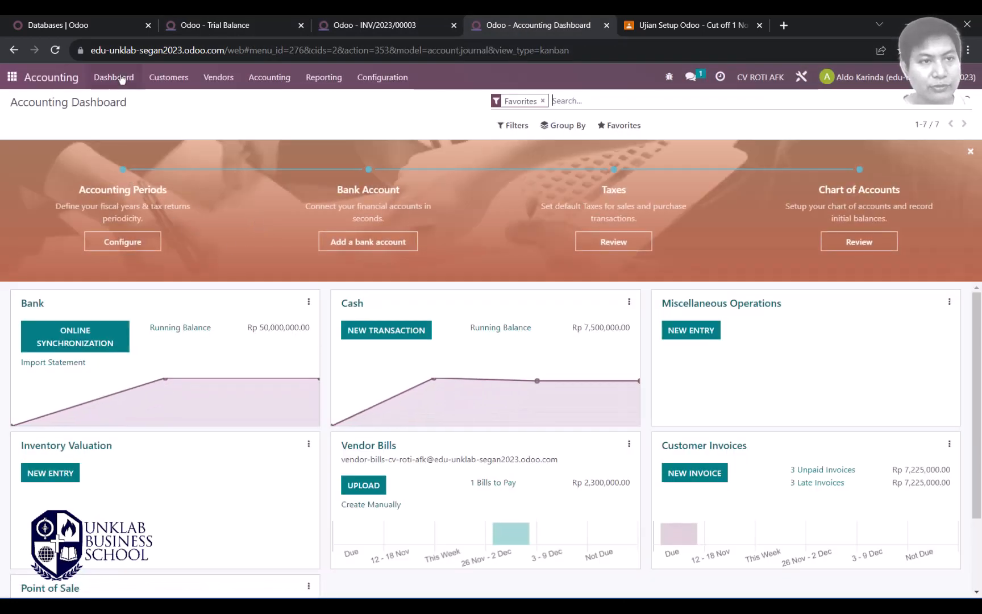
{"action": "left_click", "coordinate": [390, 342]}
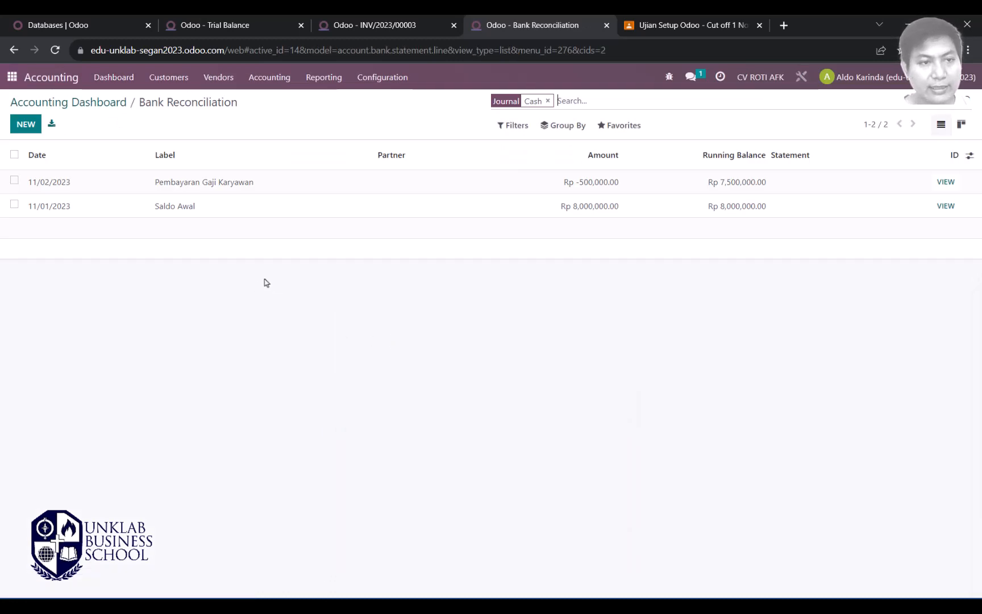
{"action": "left_click", "coordinate": [26, 124]}
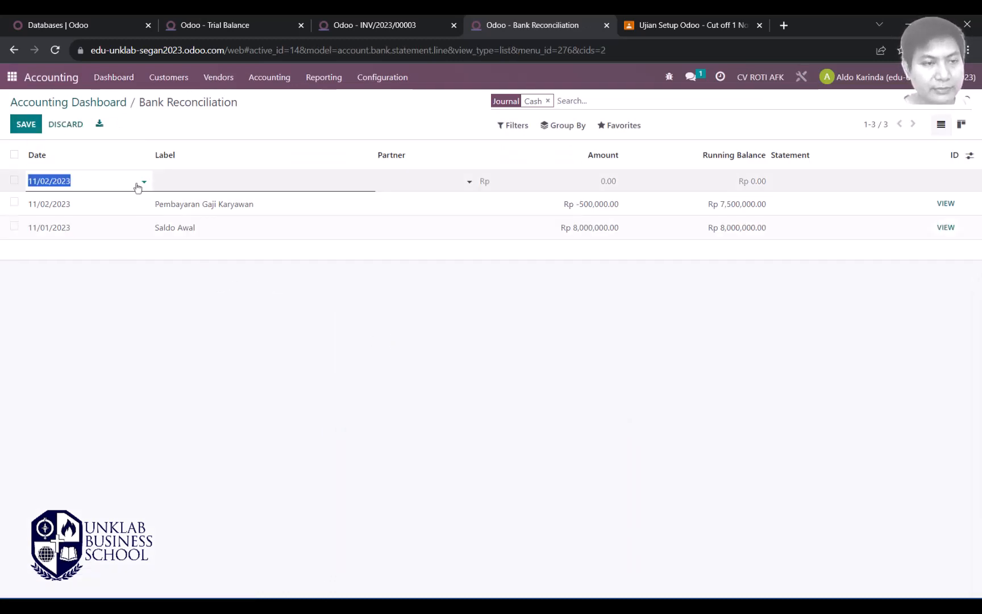
Step: Label the line 'Penjualan secara tunai' with partner Pelanggan Tunai
{"action": "left_click", "coordinate": [204, 183]}
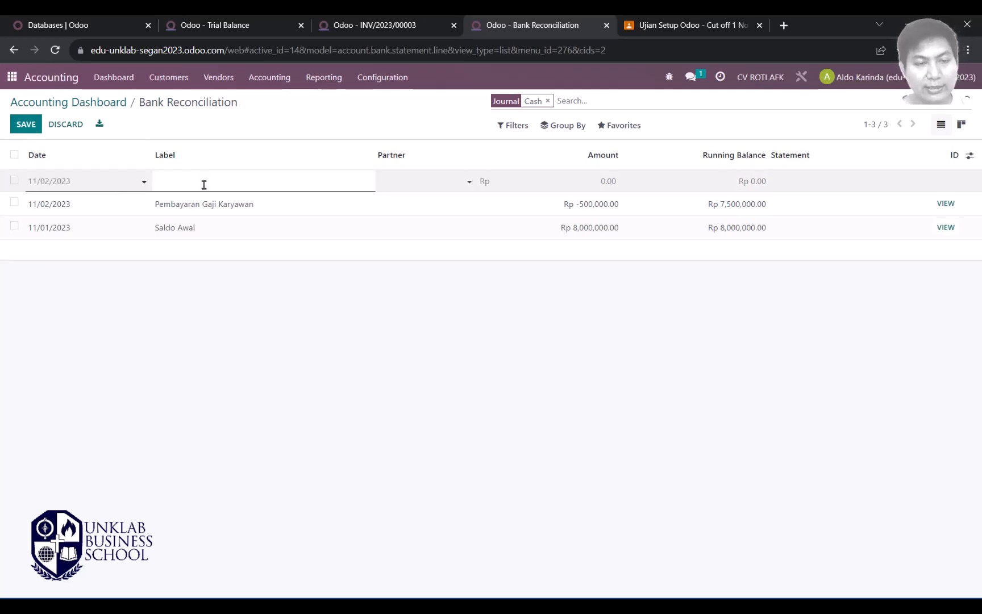
{"action": "key", "text": "alt+Tab"}
{"action": "key", "text": "alt+Tab"}
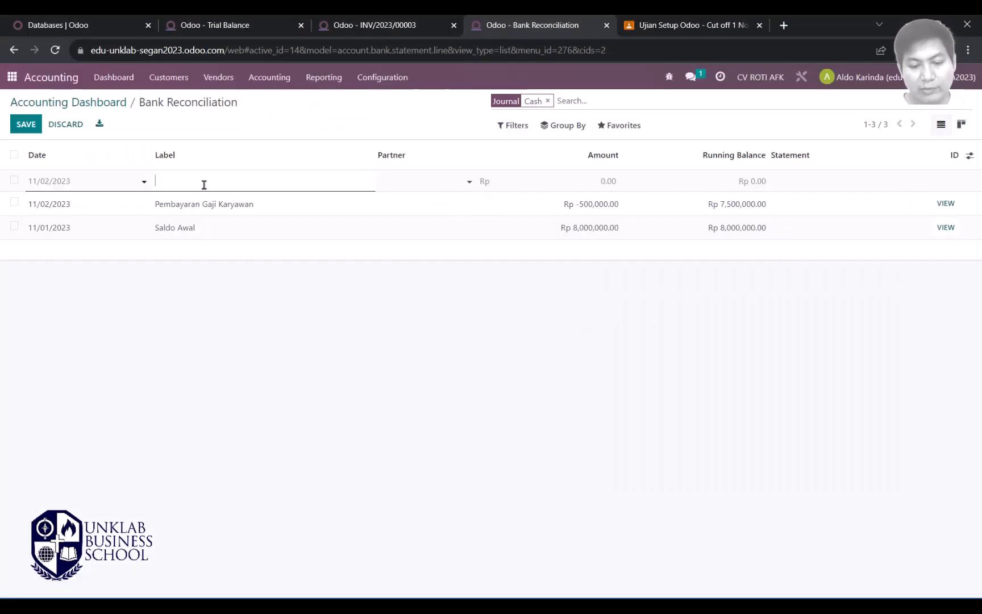
{"action": "type", "text": "Penjualan se"}
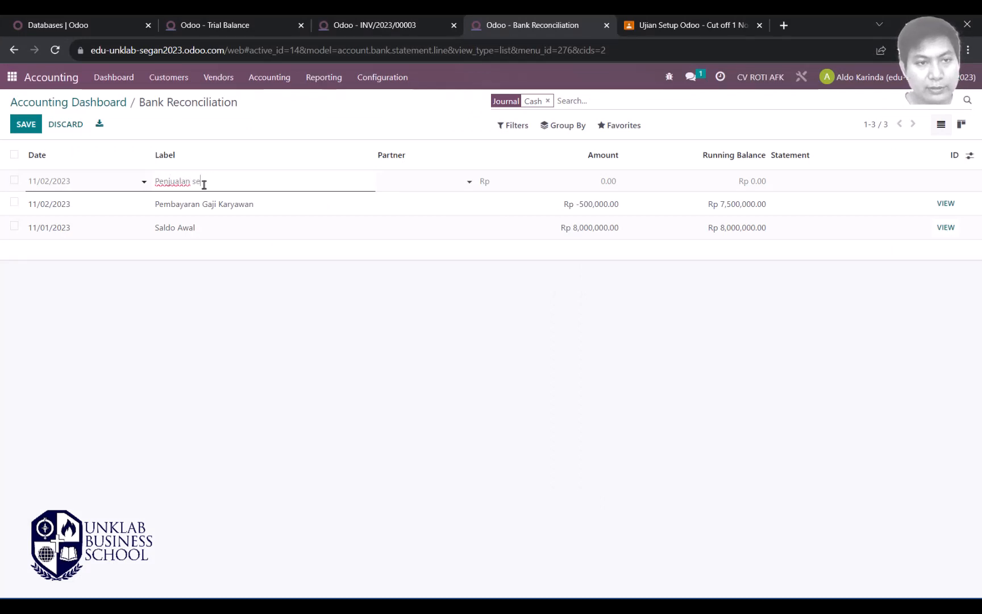
{"action": "type", "text": "cara tunai"}
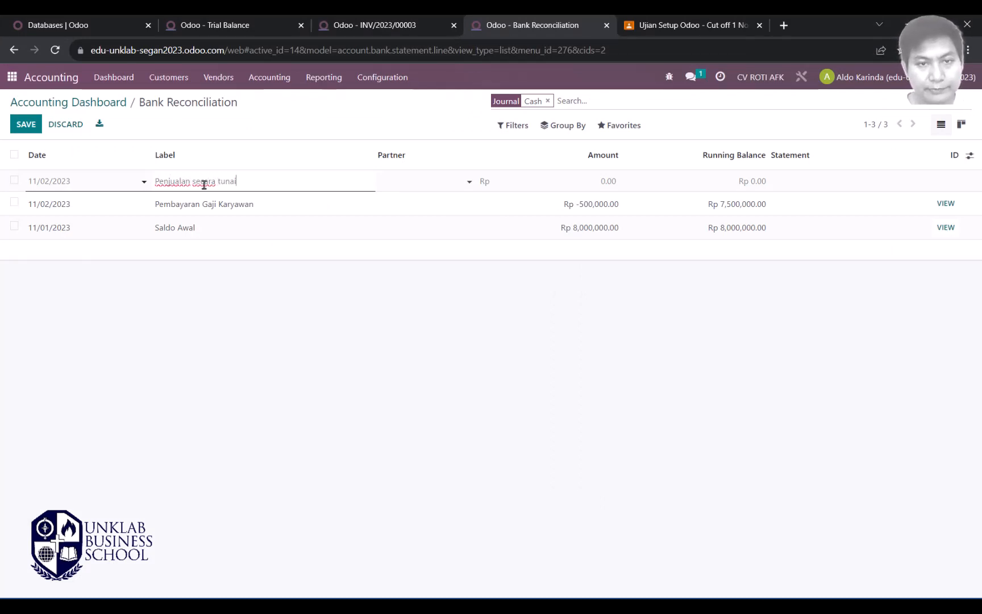
{"action": "left_click", "coordinate": [465, 185]}
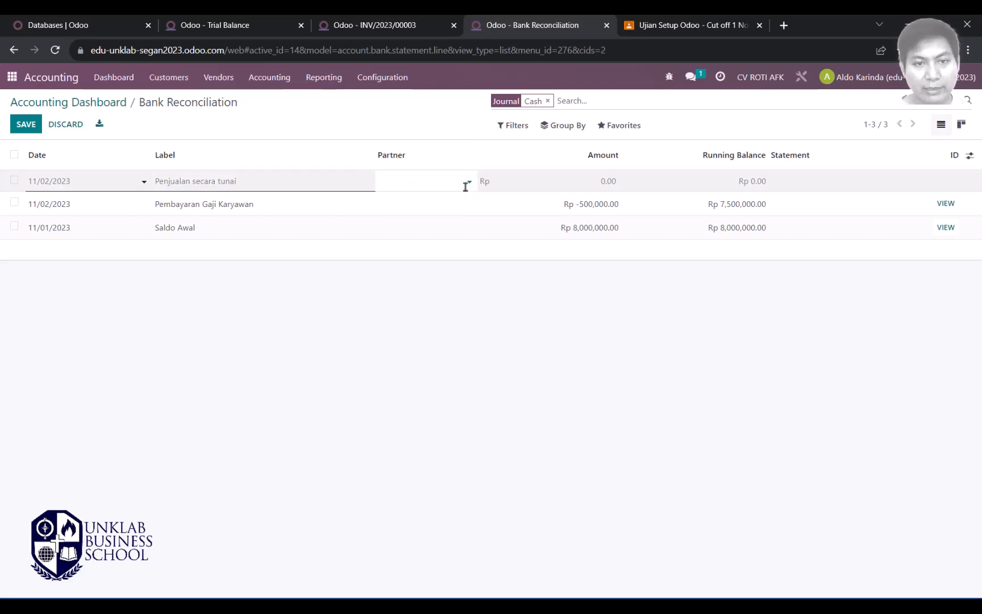
{"action": "left_click", "coordinate": [470, 183]}
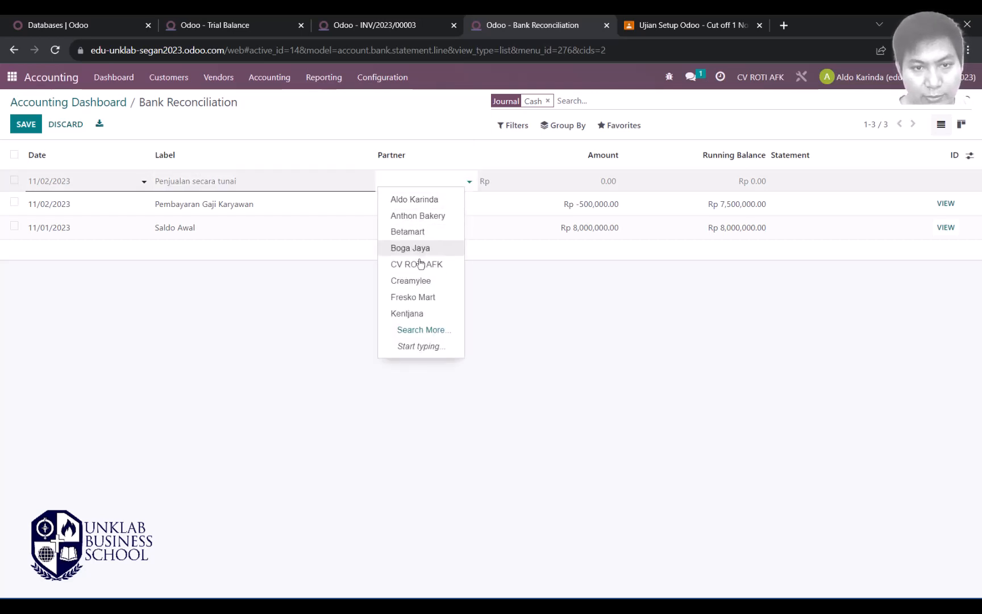
{"action": "left_click", "coordinate": [409, 177]}
{"action": "type", "text": "t"}
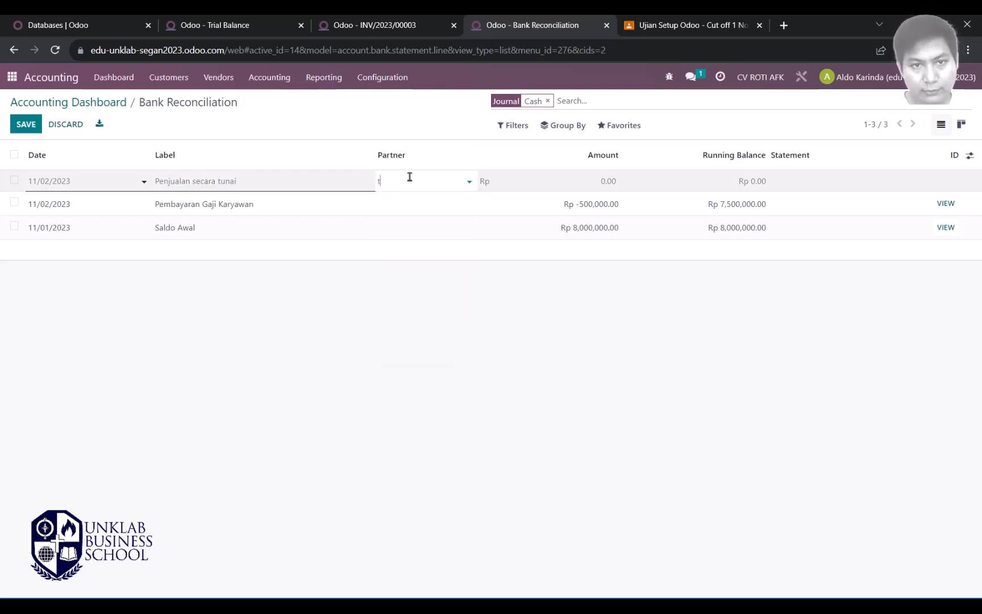
{"action": "type", "text": "unai"}
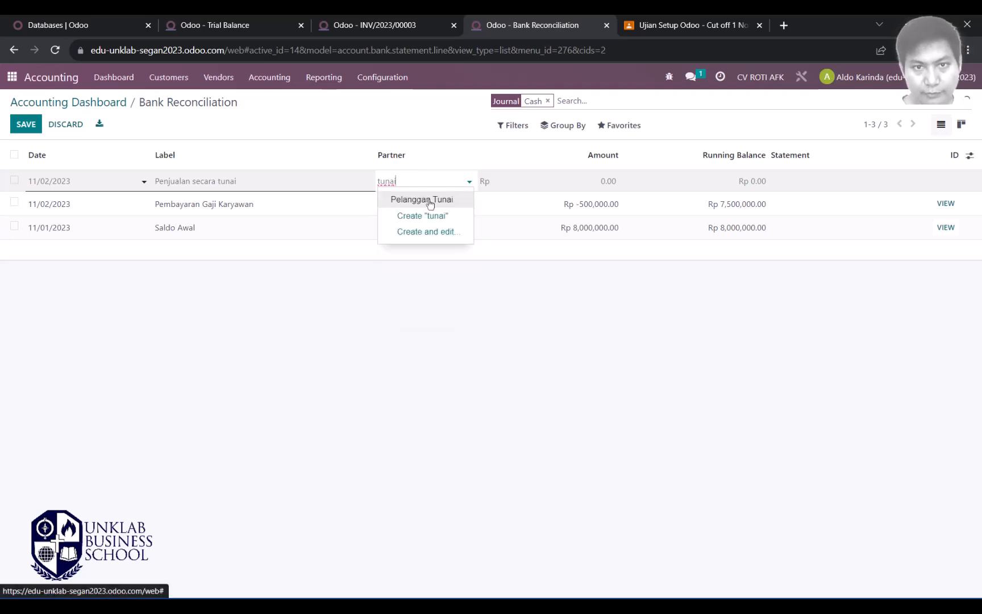
{"action": "left_click", "coordinate": [425, 199]}
Step: Enter the Rp 5,625,000 amount and save the cash line
{"action": "left_click", "coordinate": [528, 185]}
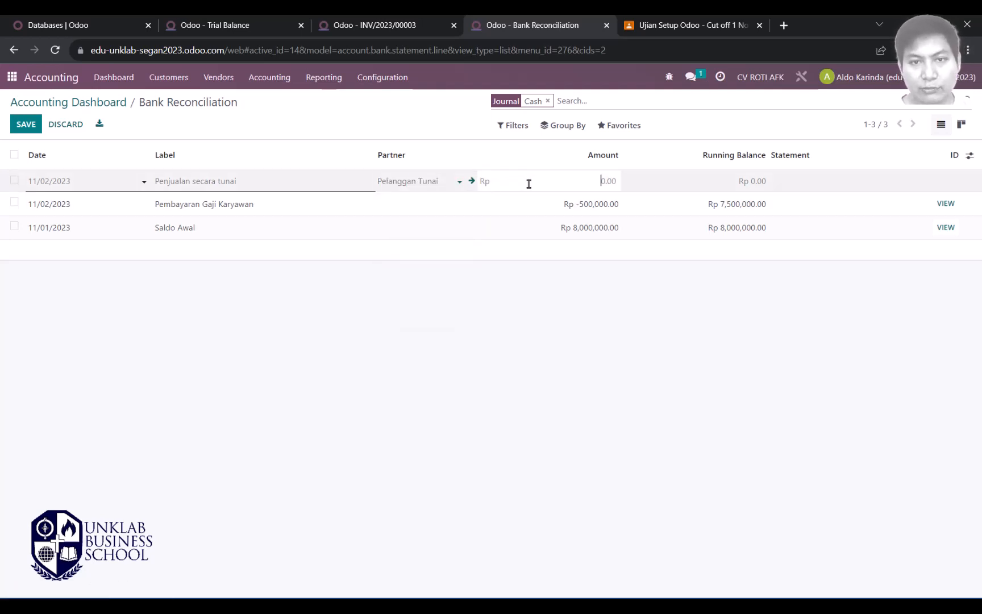
{"action": "key", "text": "alt+Tab"}
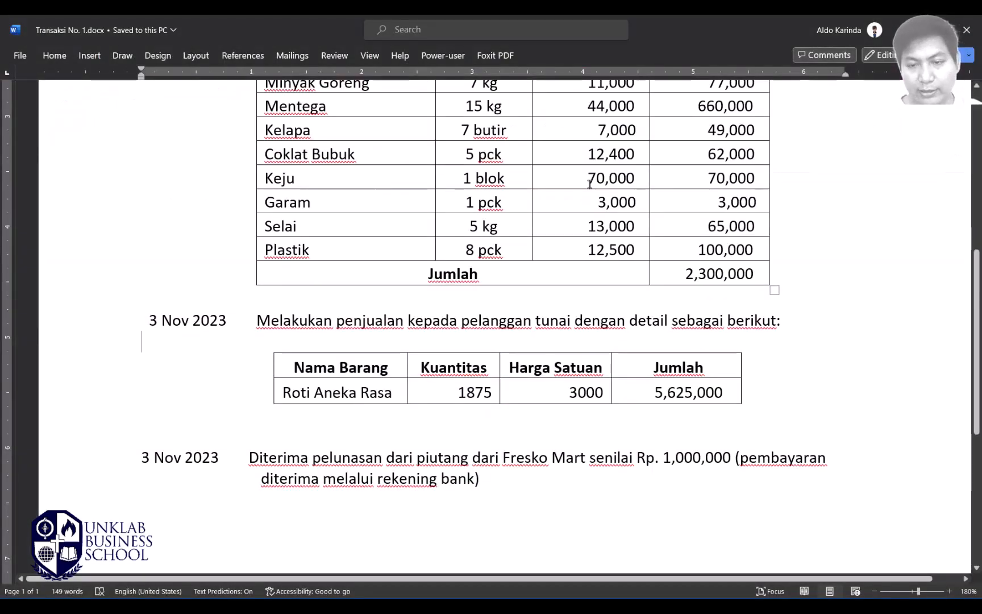
{"action": "key", "text": "alt+Tab"}
{"action": "left_click", "coordinate": [611, 182]}
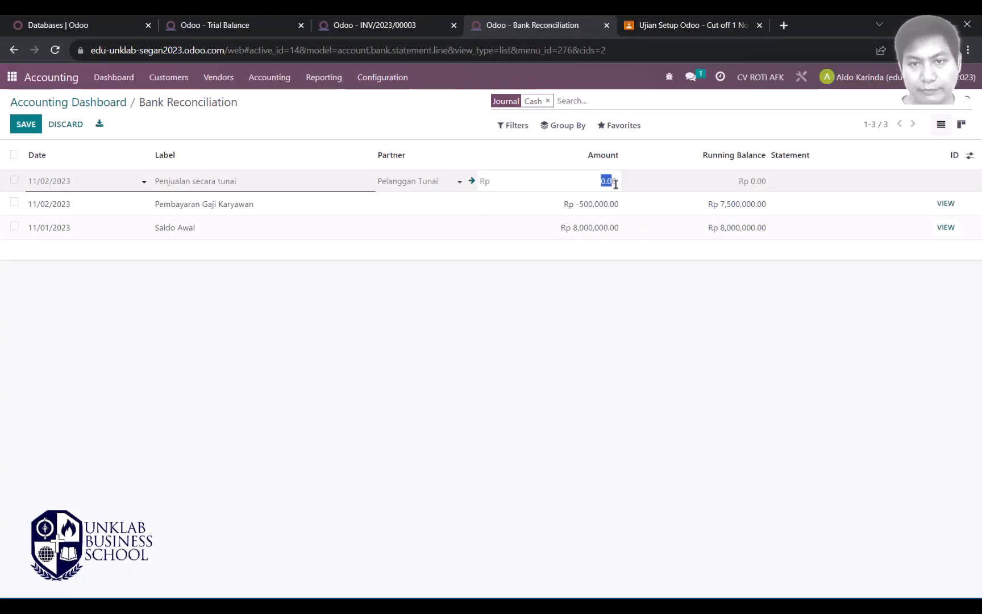
{"action": "type", "text": "50"}
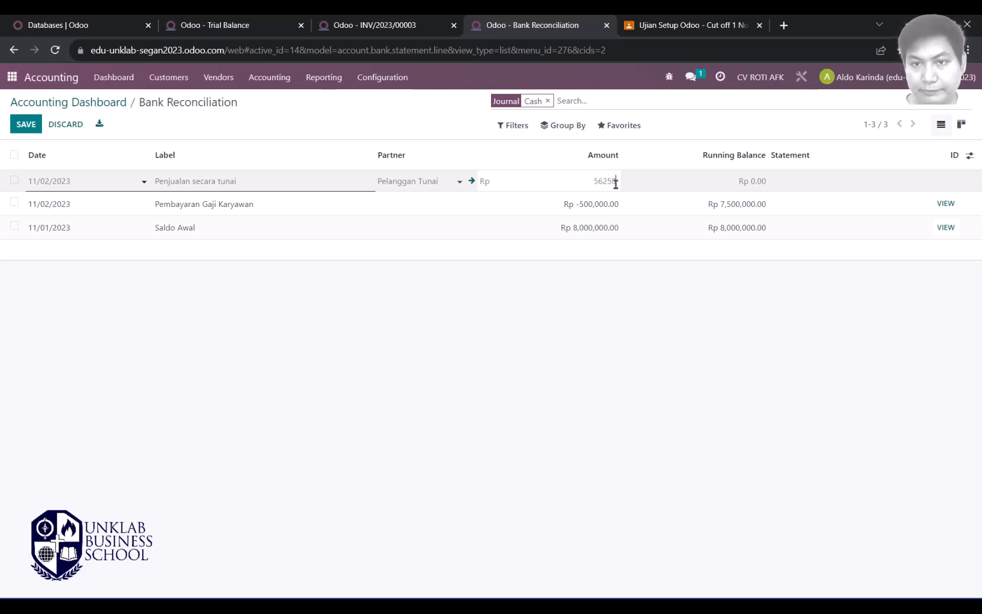
{"action": "key", "text": "Return"}
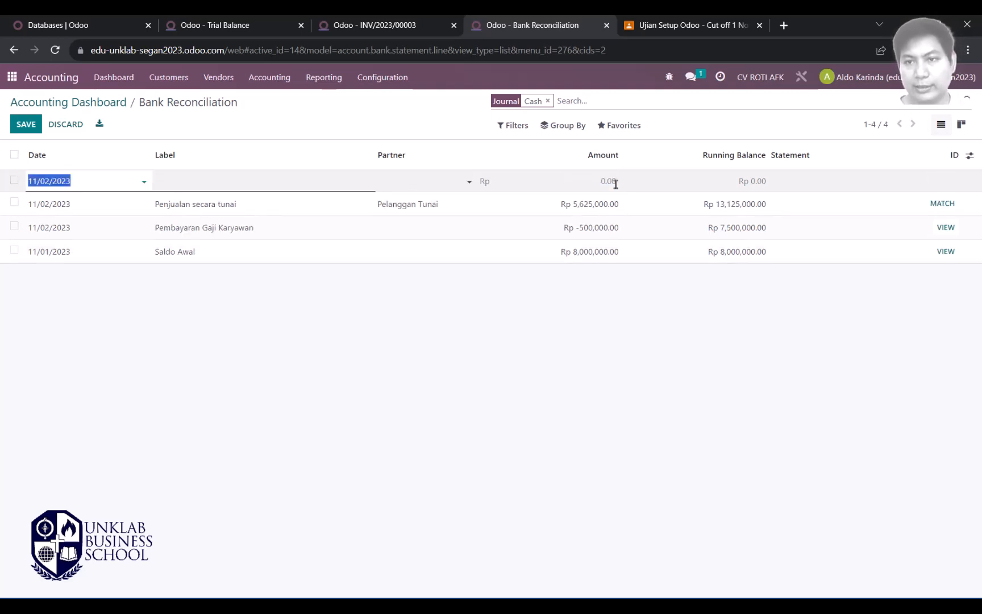
Step: Match the Penjualan secara tunai line to INV/2023/00003 and validate the reconciliation
{"action": "left_click", "coordinate": [943, 204]}
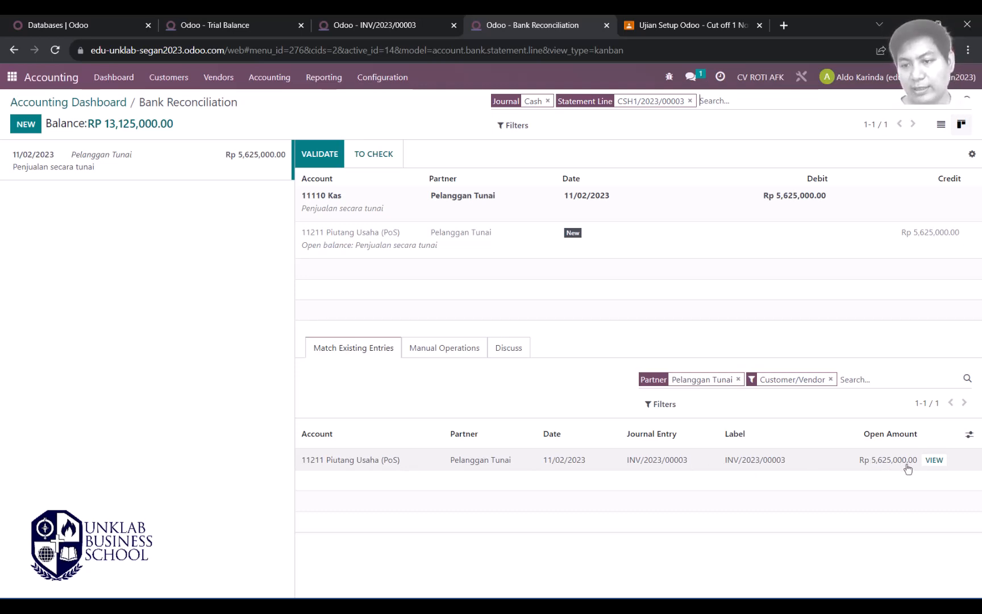
{"action": "left_click", "coordinate": [374, 465]}
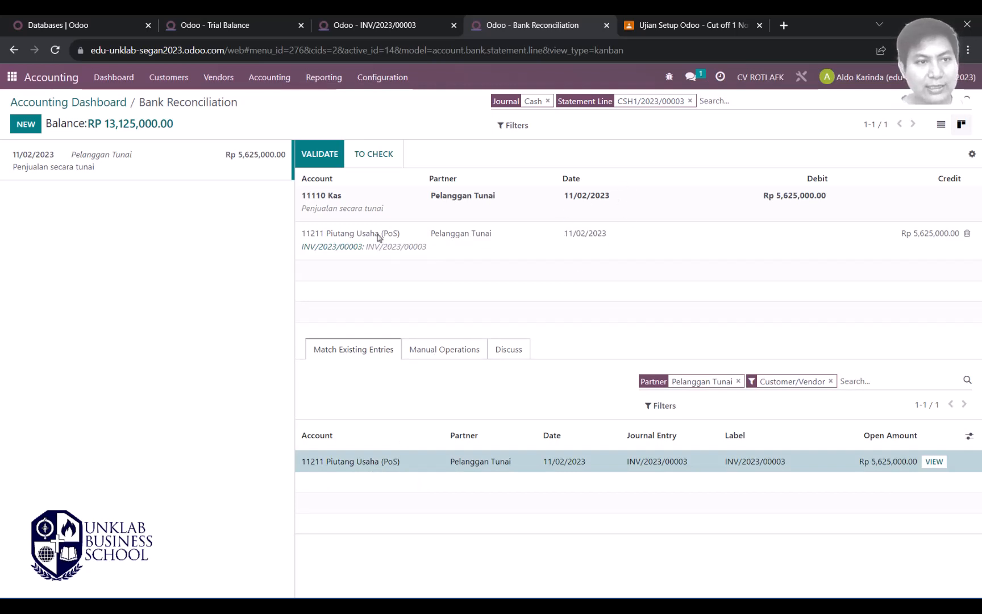
{"action": "left_click", "coordinate": [322, 157]}
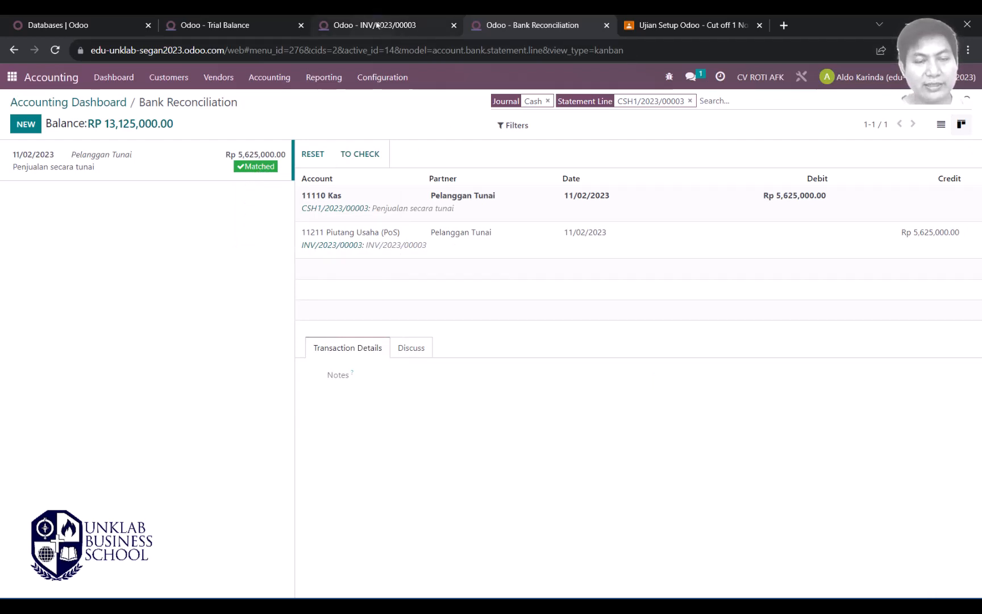
{"action": "left_click", "coordinate": [216, 25]}
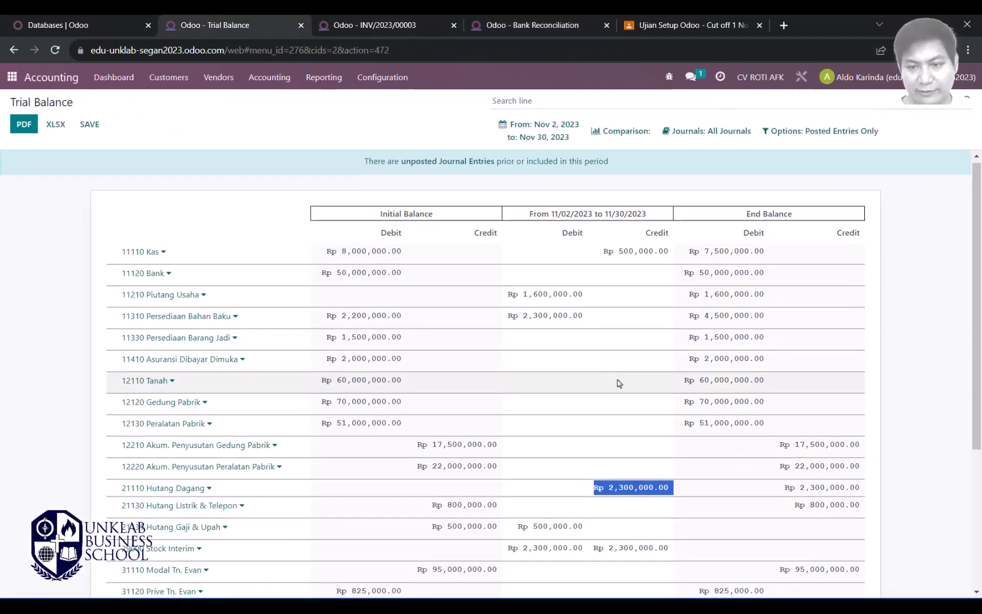
Step: Review the 11330 Stock In Transit Rp 1,500,000.00 and 11110 Kas end balances
{"action": "scroll", "coordinate": [620, 384], "scroll_direction": "down", "scroll_amount": 5}
{"action": "scroll", "coordinate": [620, 384], "scroll_direction": "up", "scroll_amount": 5}
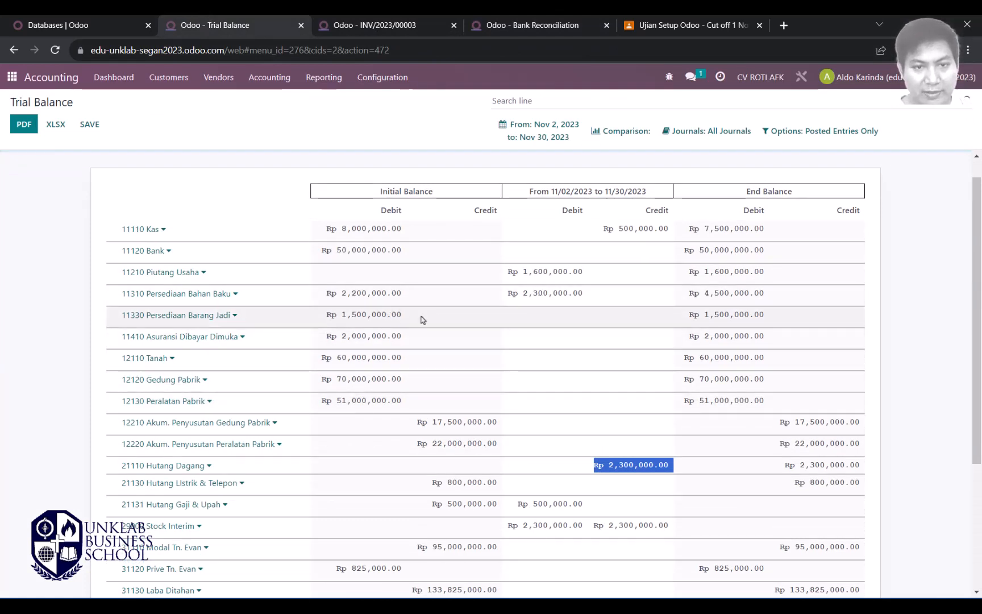
{"action": "left_click_drag", "start_coordinate": [776, 320], "coordinate": [690, 317]}
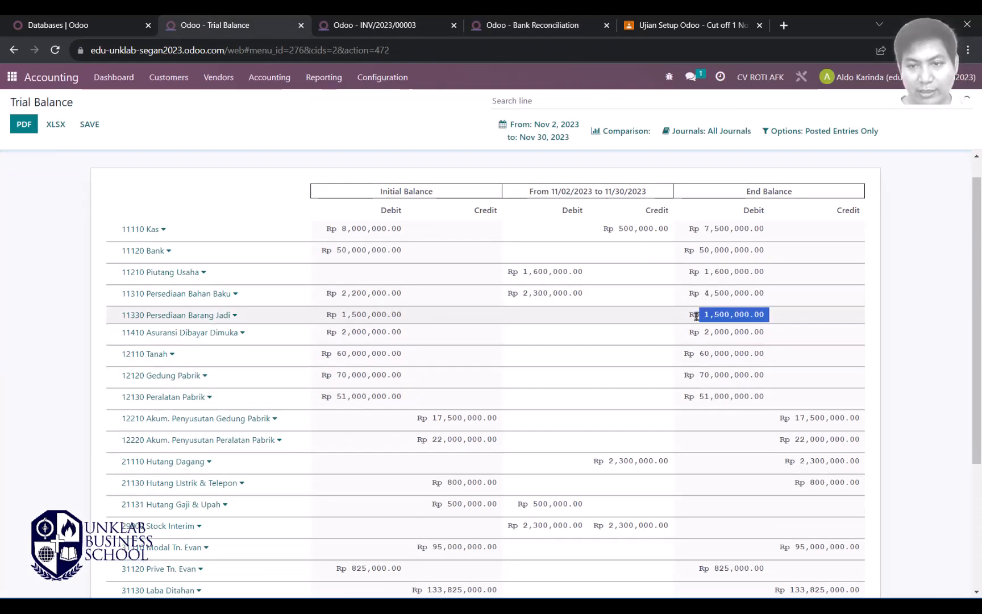
{"action": "left_click", "coordinate": [387, 25]}
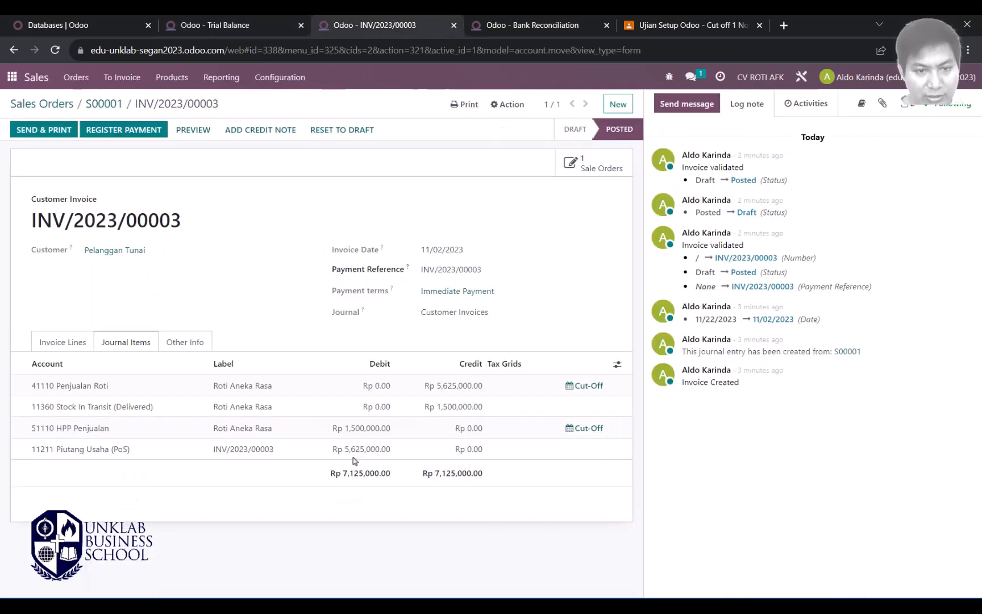
{"action": "left_click", "coordinate": [213, 23]}
{"action": "left_click", "coordinate": [771, 316]}
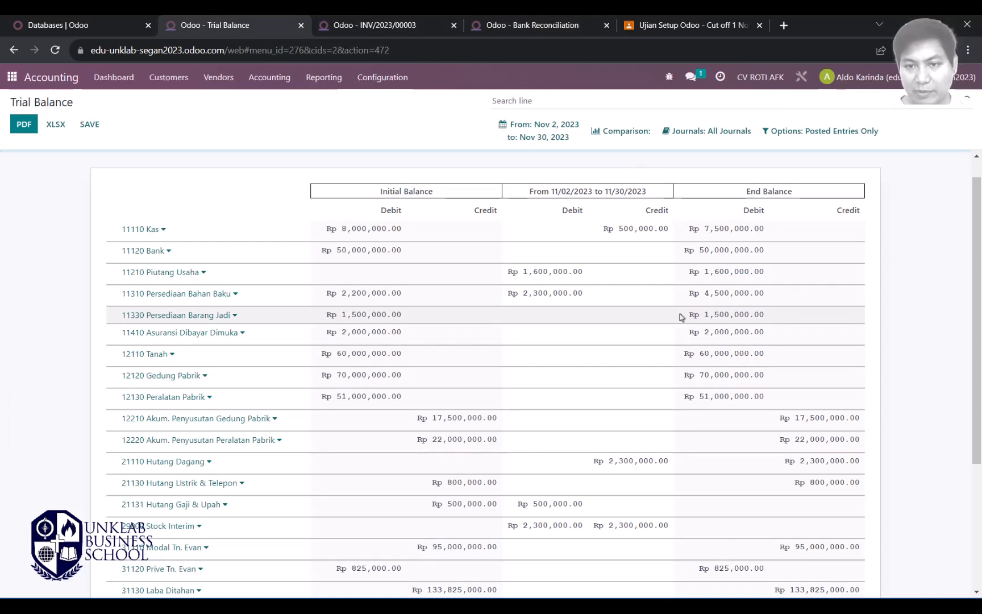
{"action": "left_click_drag", "start_coordinate": [682, 317], "coordinate": [785, 346]}
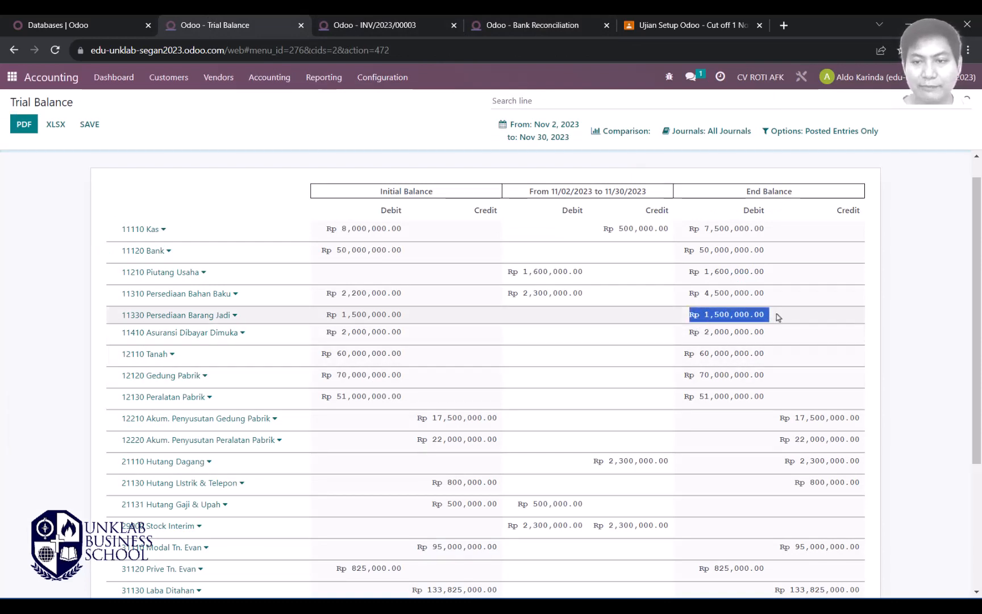
{"action": "left_click_drag", "start_coordinate": [779, 317], "coordinate": [687, 319]}
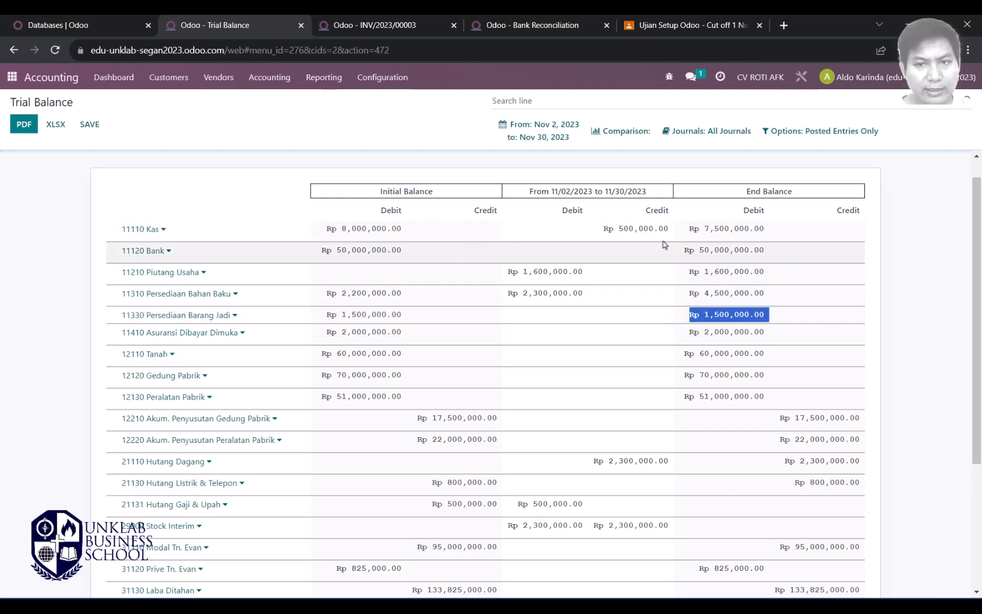
{"action": "left_click_drag", "start_coordinate": [770, 229], "coordinate": [705, 244]}
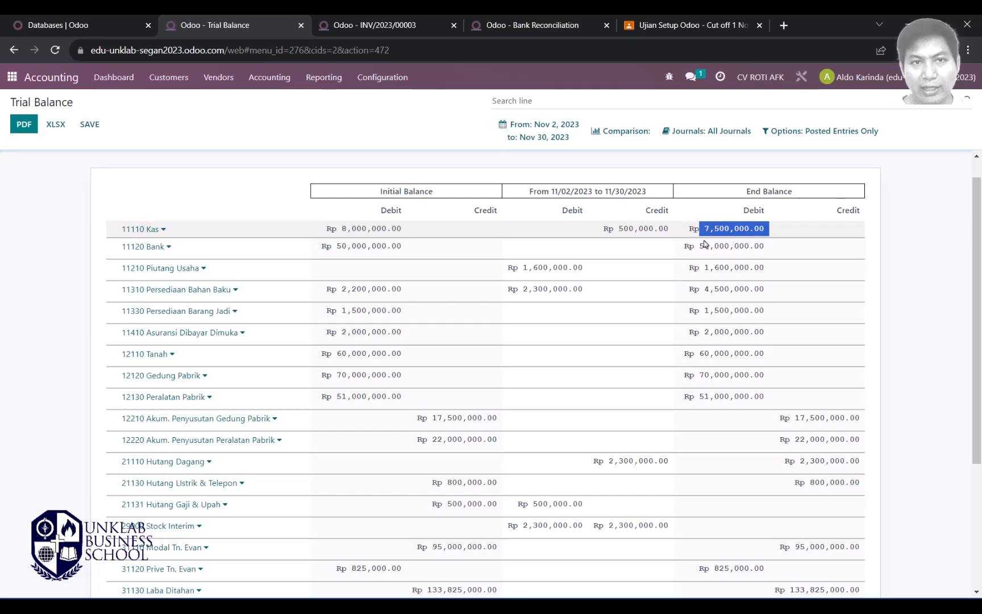
Step: Return to the Trial Balance and choose a custom date period
{"action": "left_click", "coordinate": [359, 22]}
{"action": "left_click", "coordinate": [524, 23]}
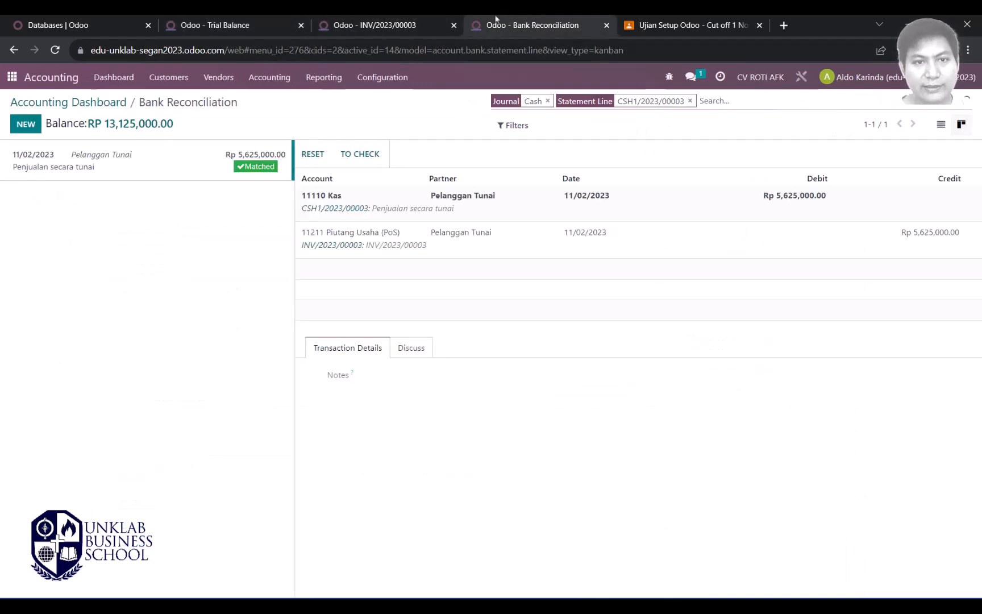
{"action": "left_click", "coordinate": [284, 24]}
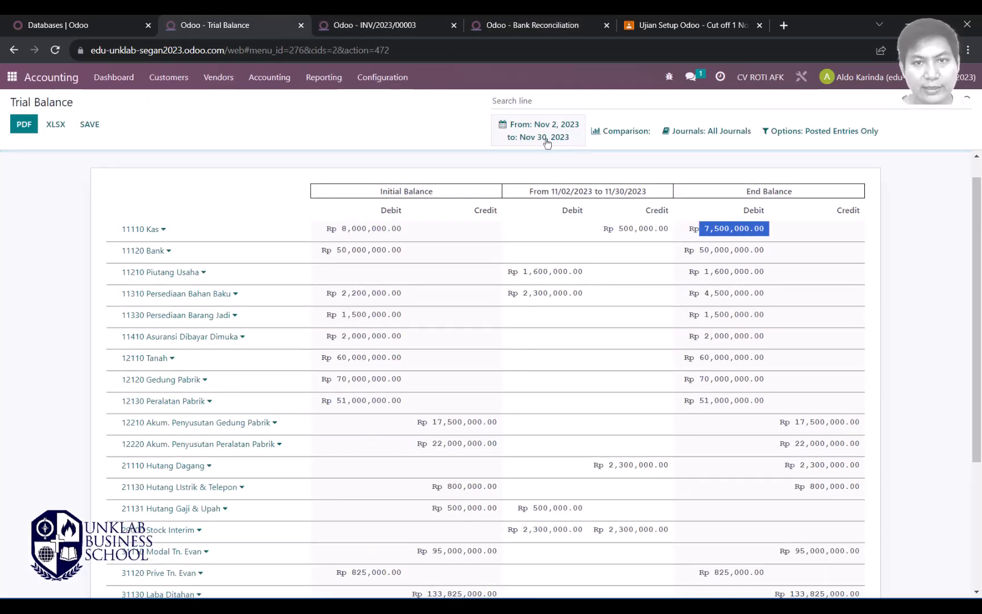
{"action": "left_click", "coordinate": [547, 143]}
{"action": "left_click", "coordinate": [518, 275]}
Step: Apply the 2–30 November 2023 period and review the Kas and Stock In Transit balances
{"action": "left_click", "coordinate": [512, 355]}
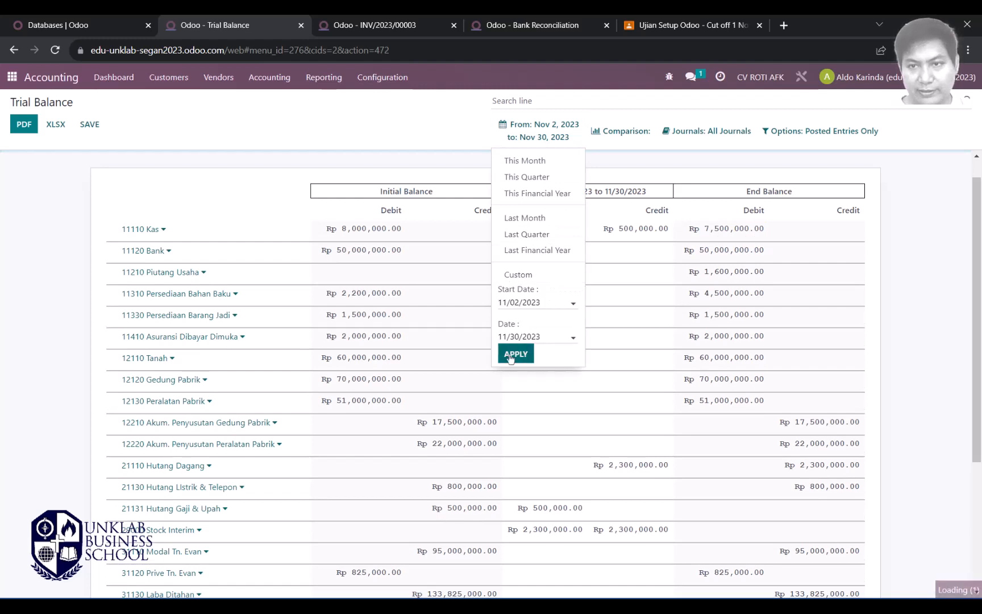
{"action": "left_click_drag", "start_coordinate": [774, 230], "coordinate": [688, 230]}
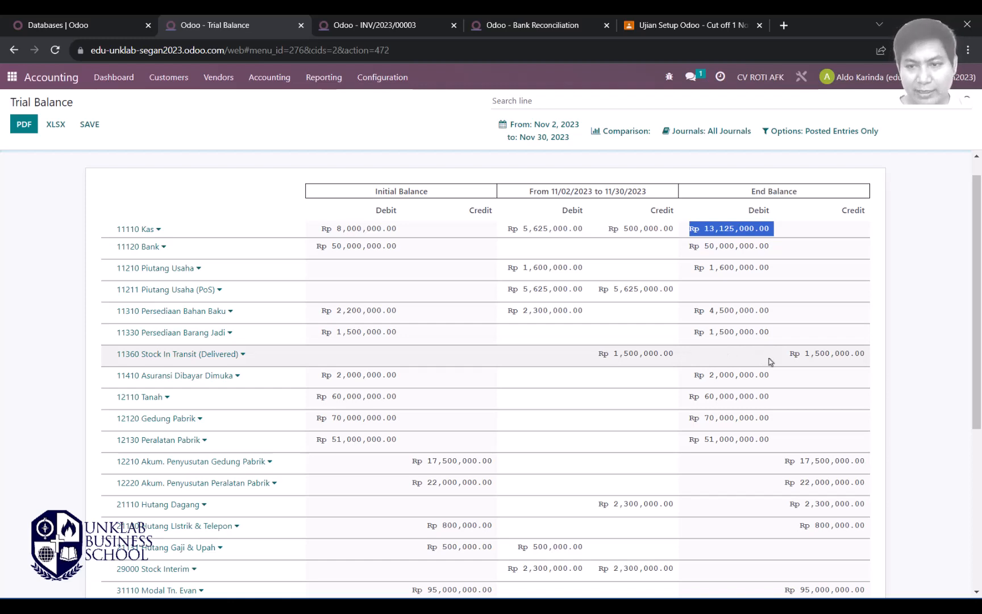
{"action": "left_click_drag", "start_coordinate": [790, 355], "coordinate": [870, 356]}
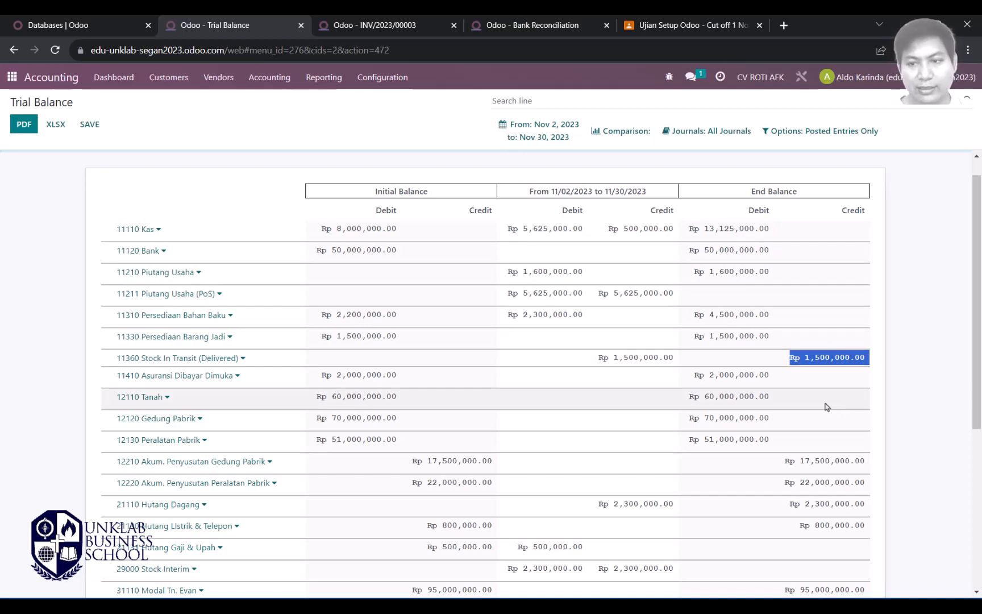
{"action": "left_click", "coordinate": [773, 365]}
{"action": "left_click_drag", "start_coordinate": [790, 362], "coordinate": [873, 363]}
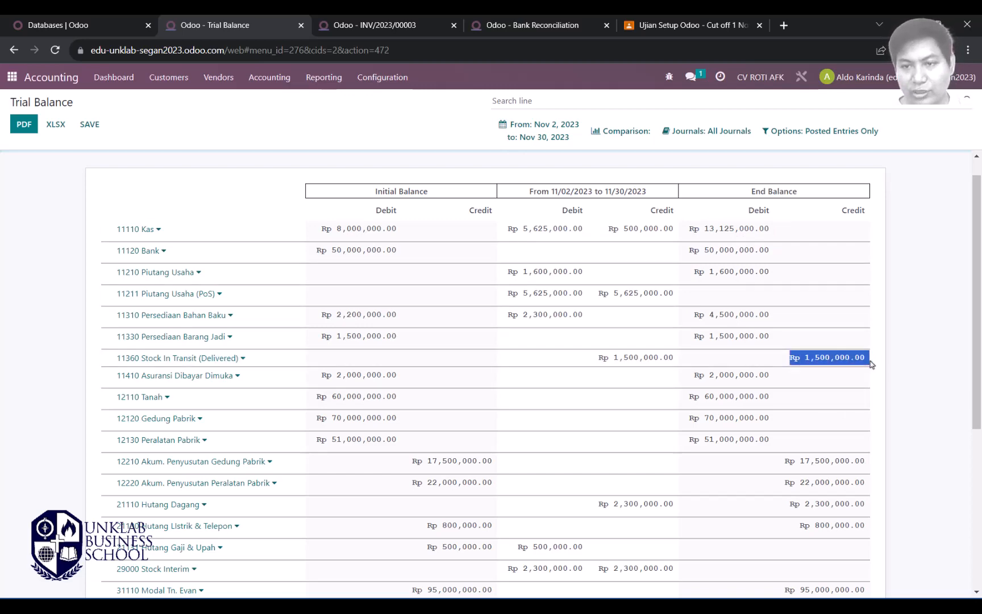
{"action": "left_click", "coordinate": [383, 22]}
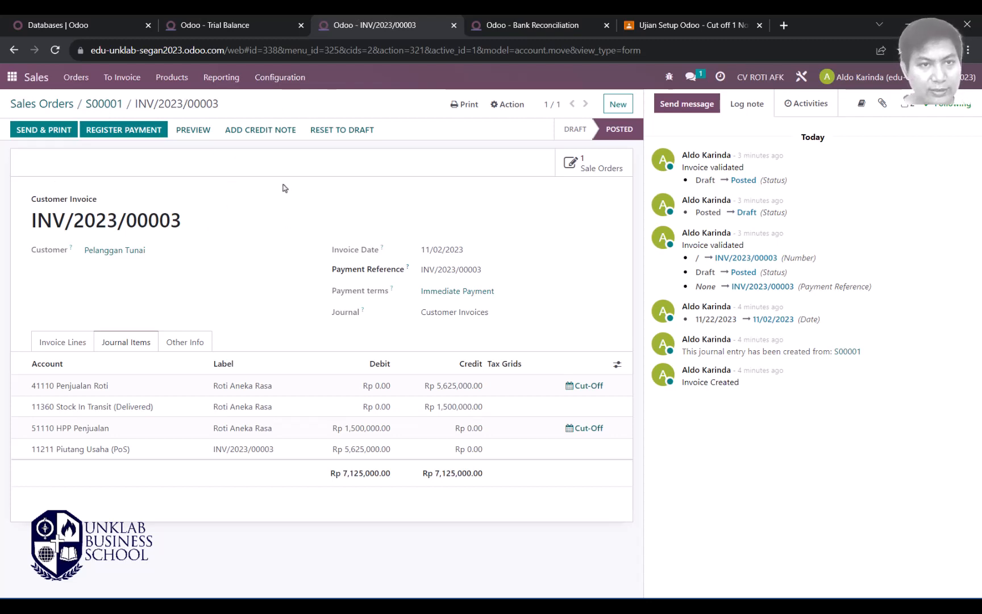
Step: Open sales order S00001, recheck Stock In Transit on the Trial Balance, then open its delivery
{"action": "left_click", "coordinate": [101, 108]}
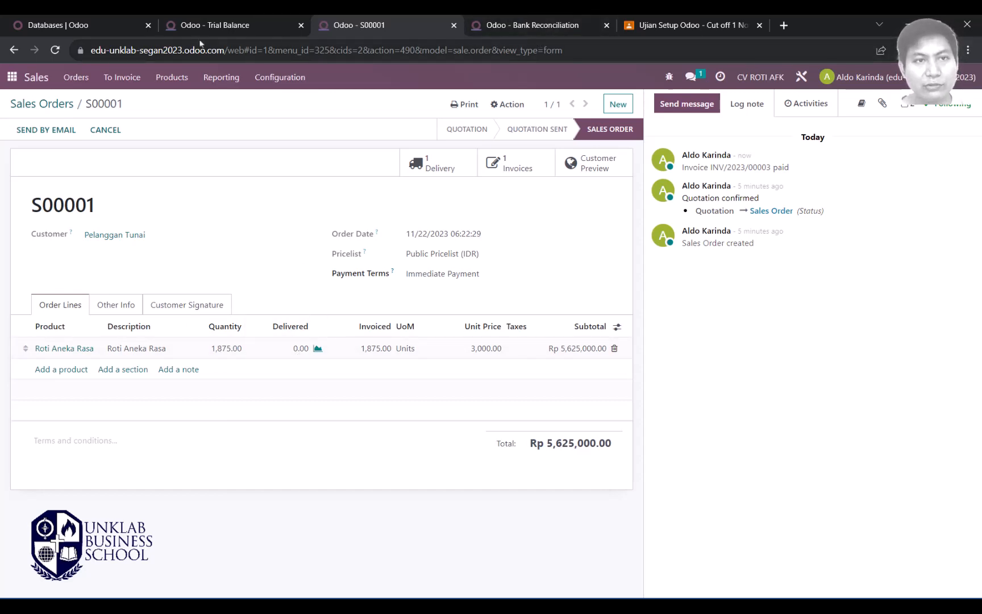
{"action": "left_click", "coordinate": [215, 25]}
{"action": "left_click", "coordinate": [787, 364]}
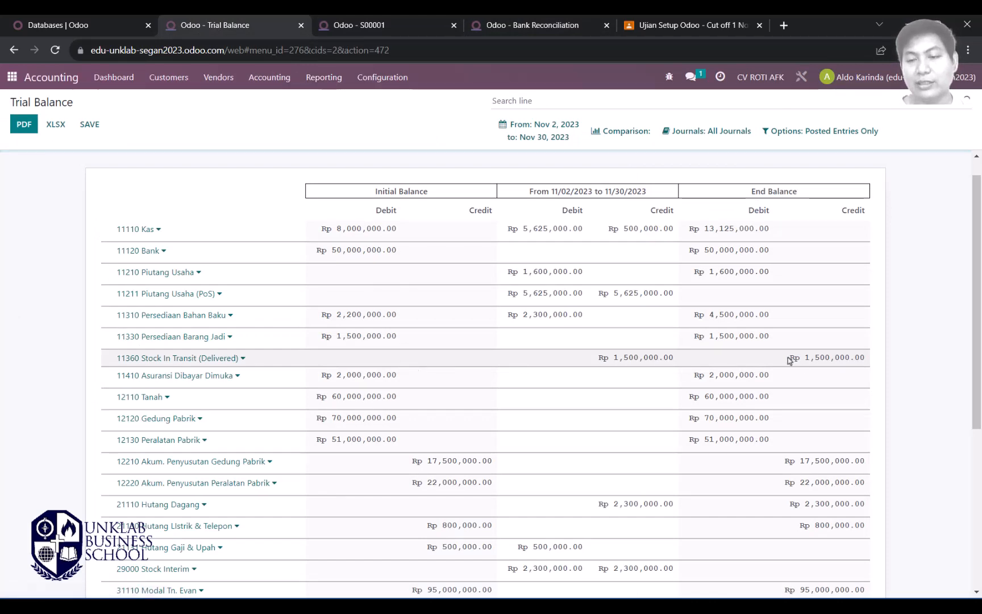
{"action": "left_click_drag", "start_coordinate": [790, 359], "coordinate": [868, 358]}
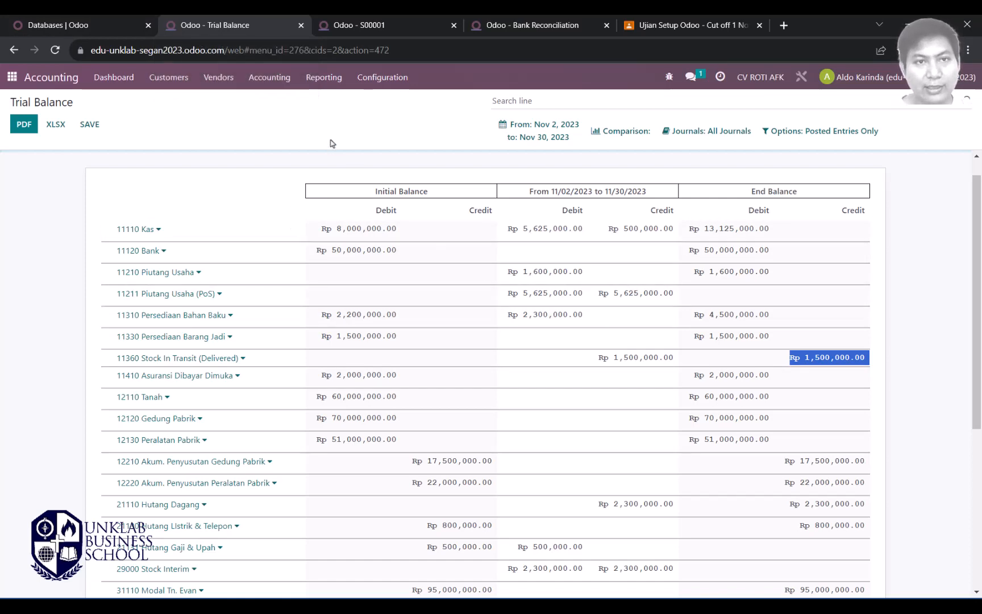
{"action": "left_click", "coordinate": [392, 25]}
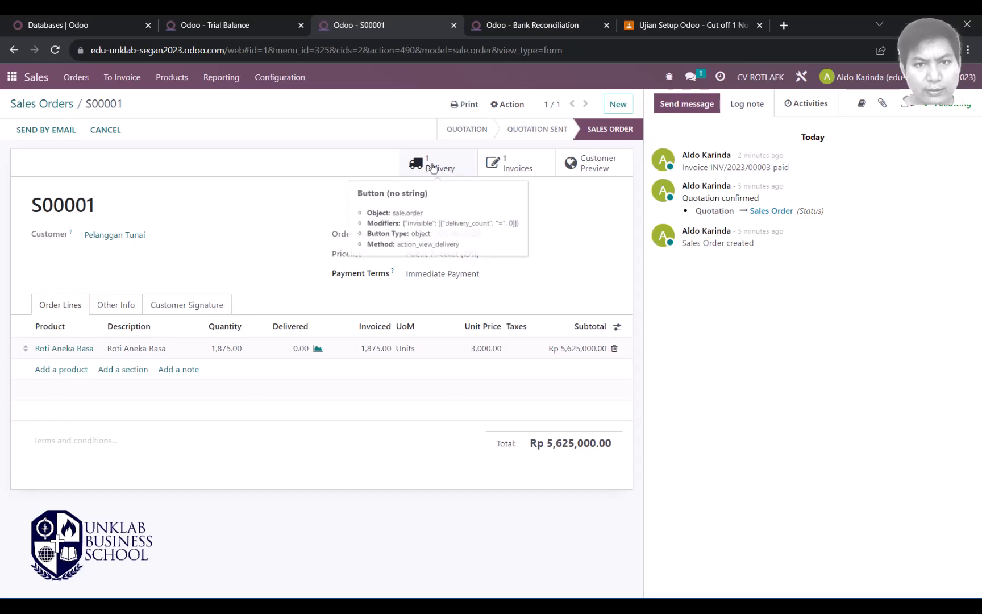
{"action": "left_click", "coordinate": [450, 172]}
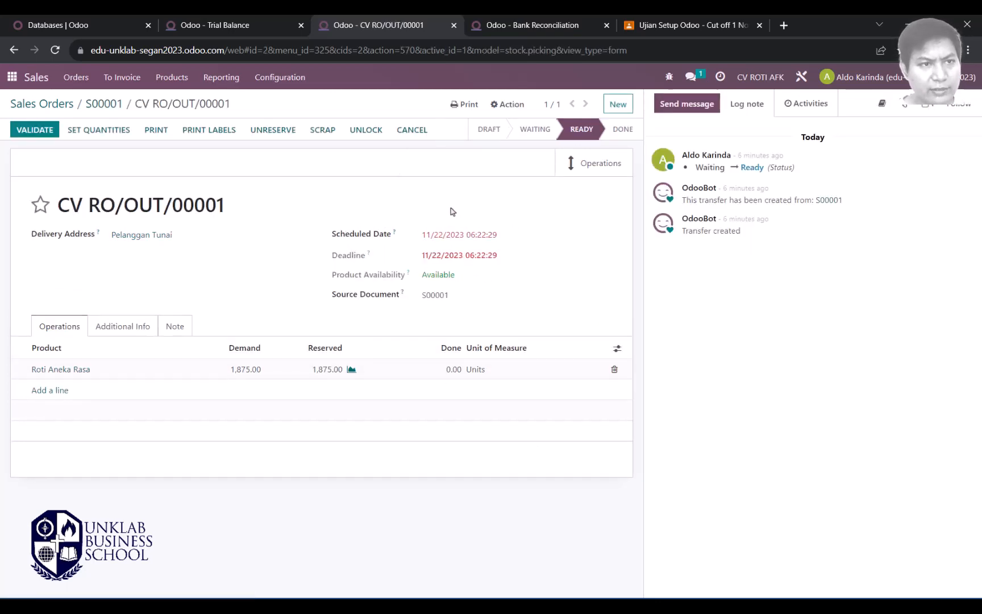
Step: Deliver all 1,875 units scheduled 11/02/2023 and validate CV RO/OUT/00001
{"action": "left_click", "coordinate": [96, 131]}
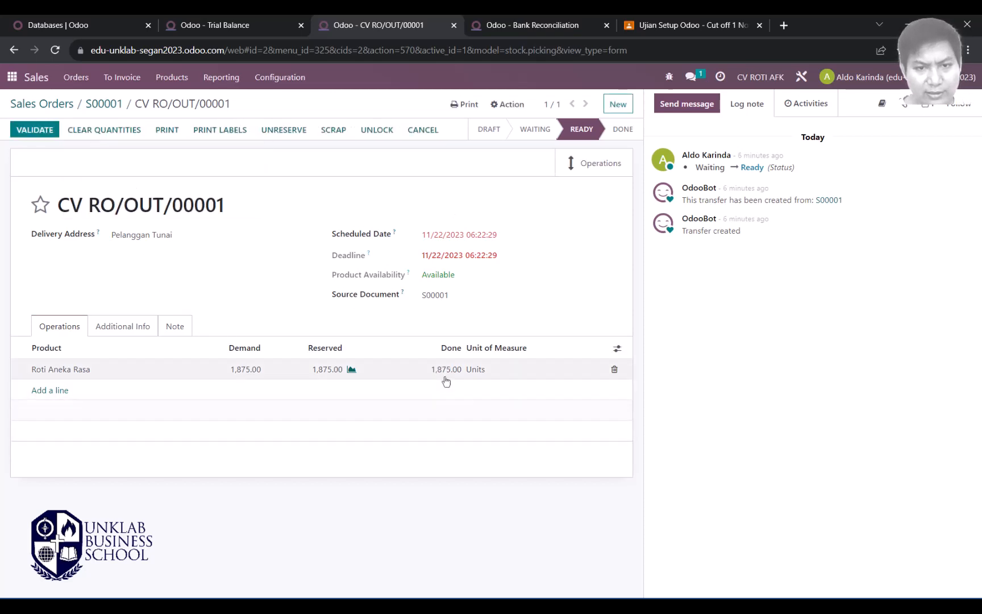
{"action": "left_click", "coordinate": [459, 235]}
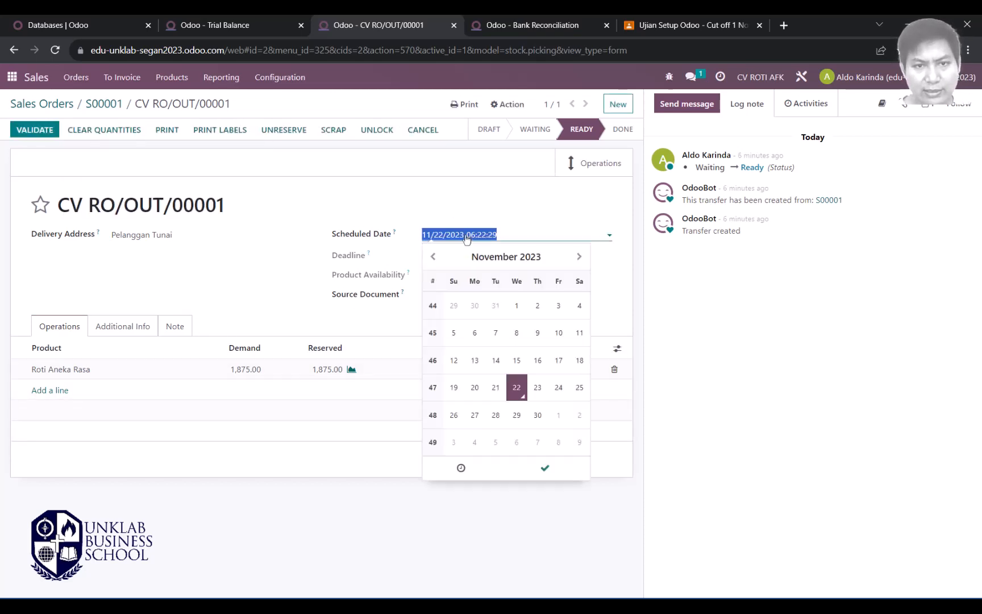
{"action": "left_click", "coordinate": [538, 307]}
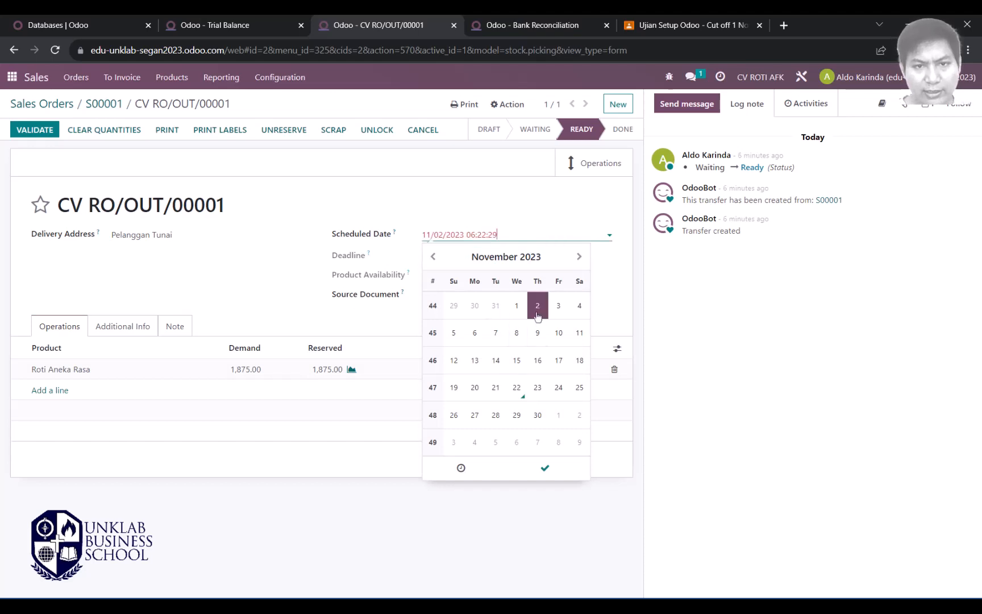
{"action": "left_click", "coordinate": [625, 302]}
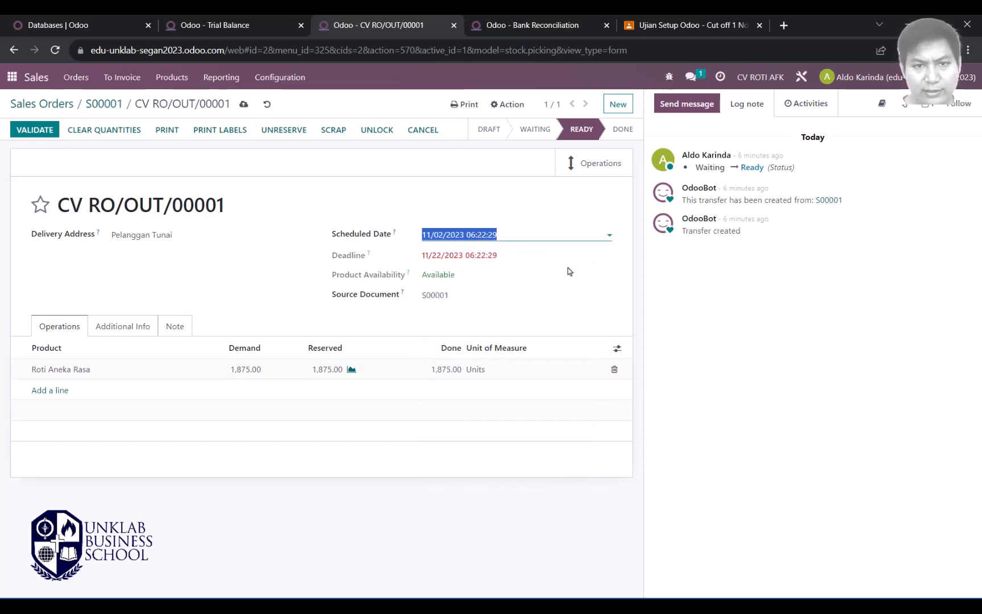
{"action": "left_click", "coordinate": [496, 256]}
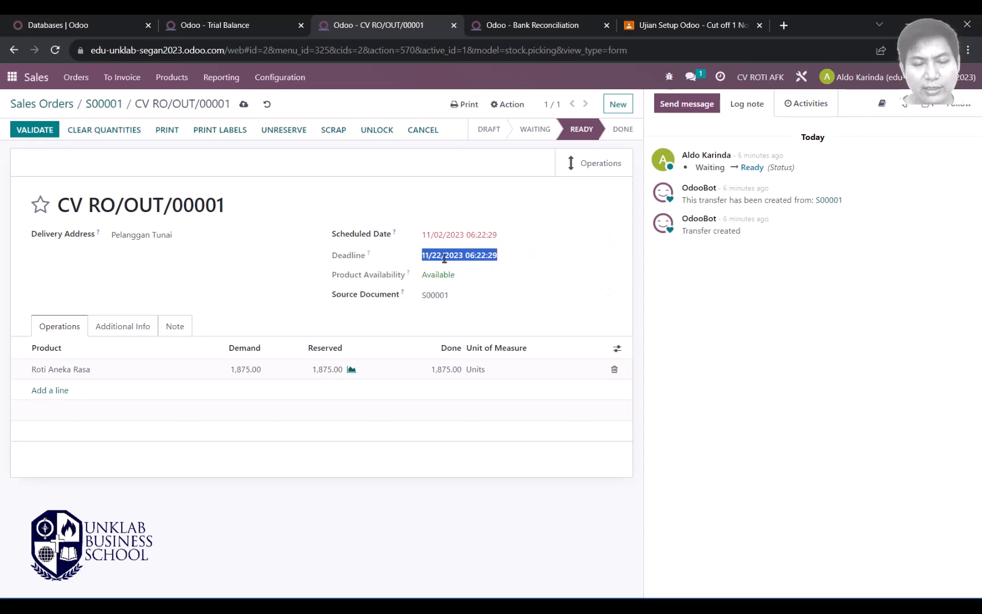
{"action": "left_click", "coordinate": [464, 236]}
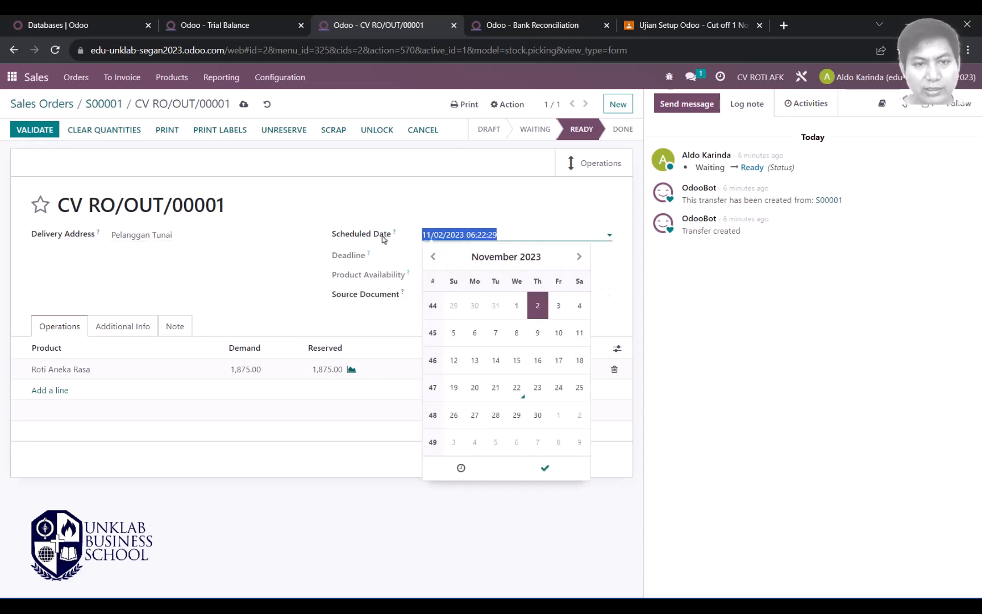
{"action": "left_click", "coordinate": [297, 277]}
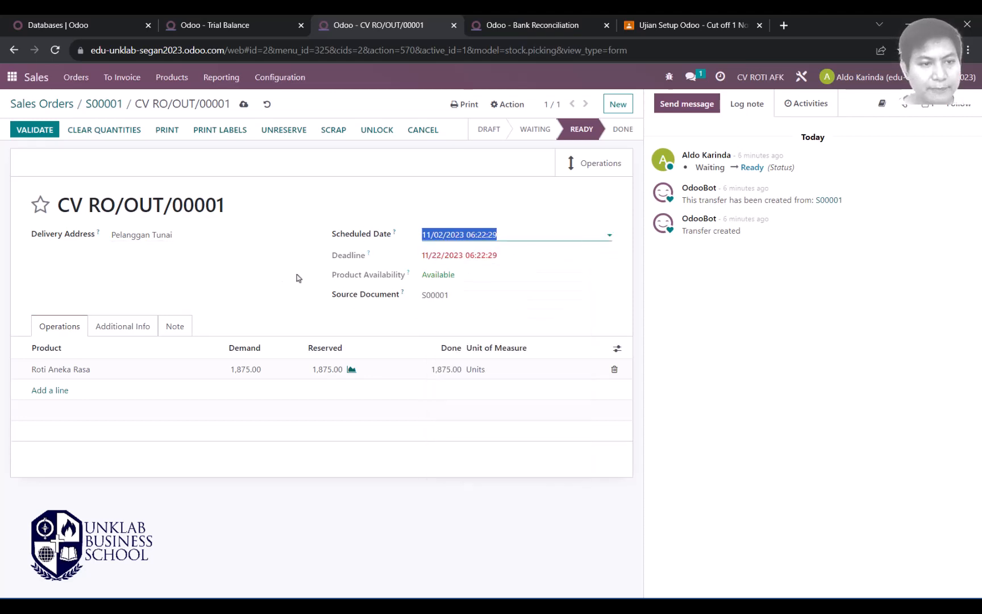
{"action": "left_click", "coordinate": [49, 135]}
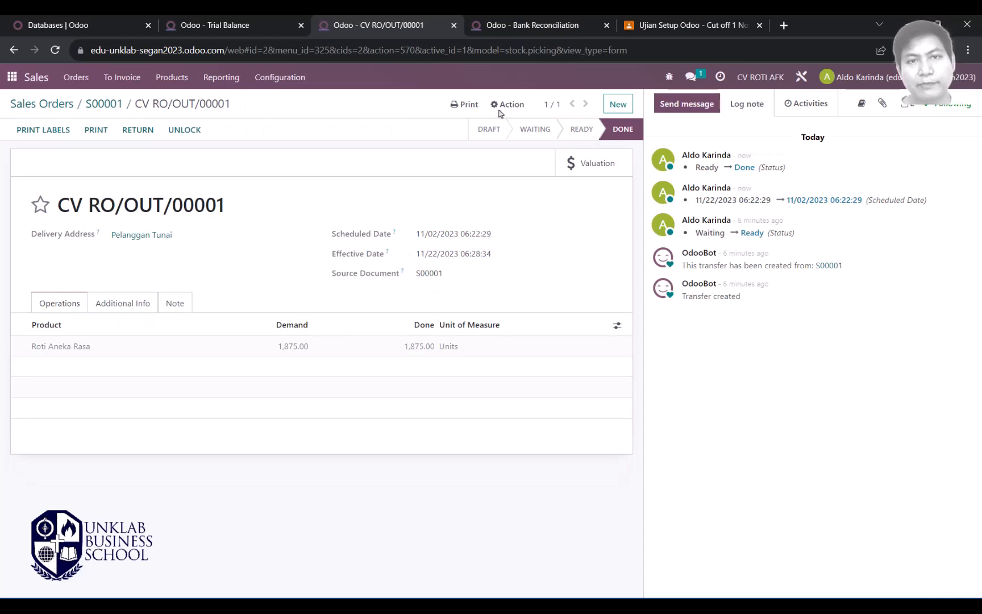
{"action": "left_click", "coordinate": [273, 19]}
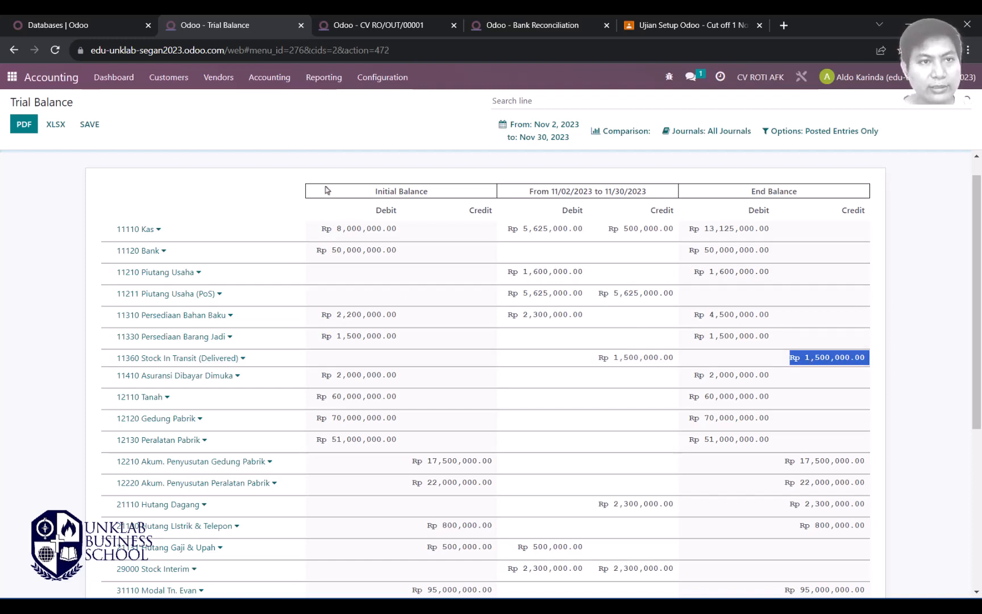
Step: Reapply the custom date range to refresh the trial balance figures
{"action": "left_click", "coordinate": [520, 136]}
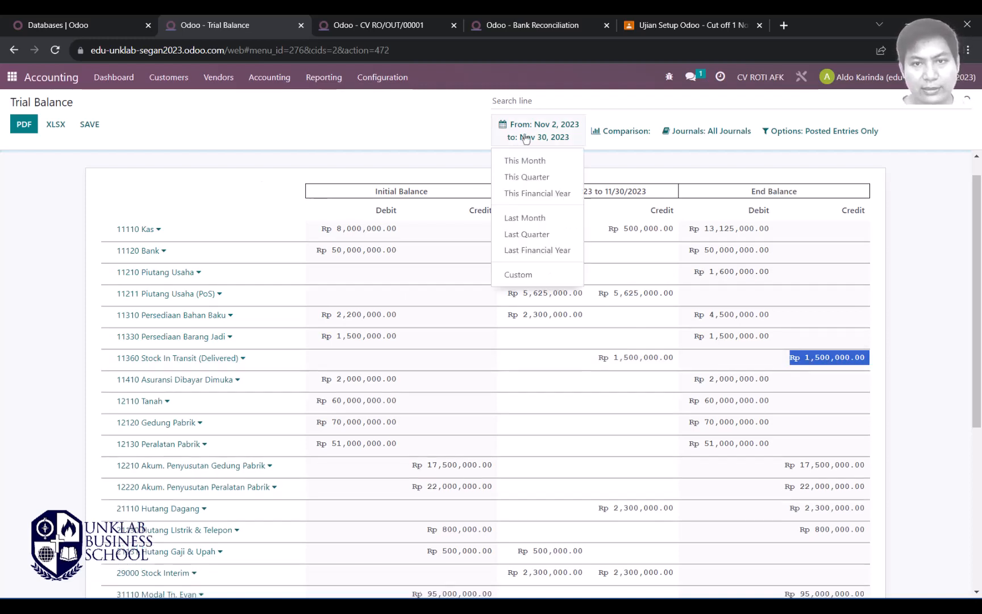
{"action": "left_click", "coordinate": [519, 275]}
{"action": "left_click", "coordinate": [516, 354]}
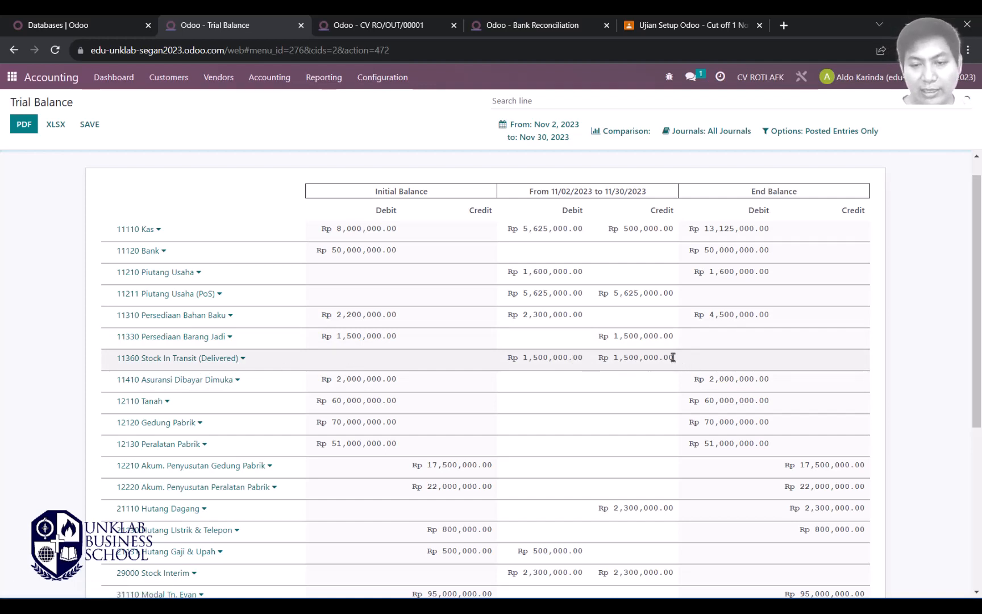
Step: Confirm Stock In Transit has cleared and the totals balance at Rp 277,050,000
{"action": "left_click_drag", "start_coordinate": [673, 357], "coordinate": [511, 359]}
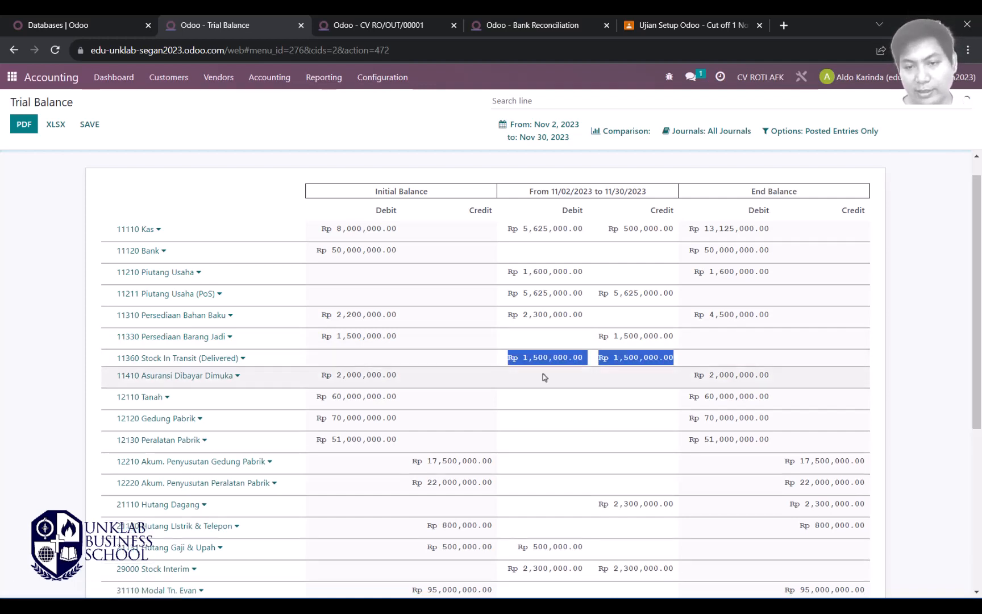
{"action": "left_click", "coordinate": [636, 357]}
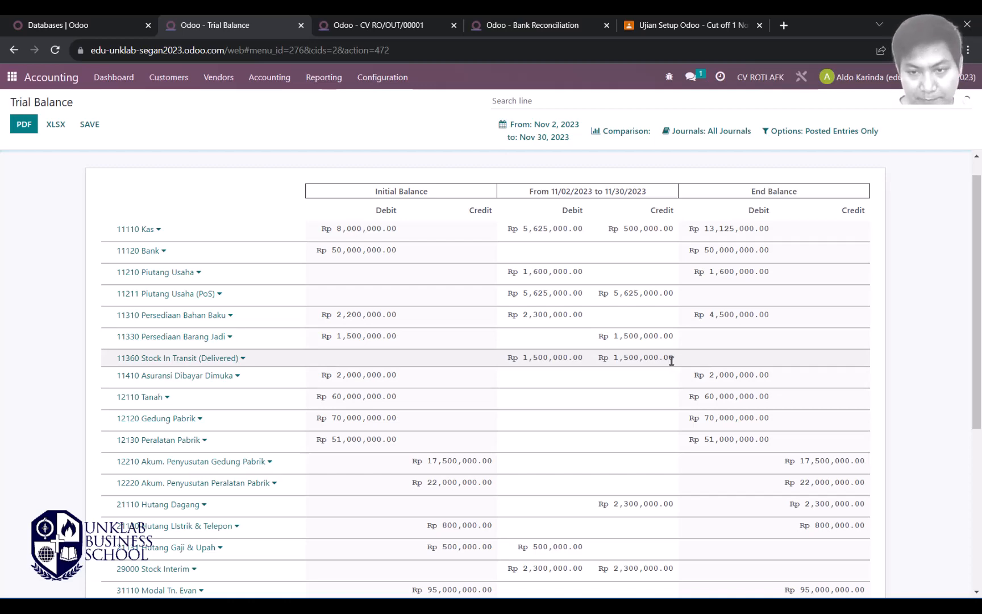
{"action": "scroll", "coordinate": [671, 360], "scroll_direction": "down", "scroll_amount": 5}
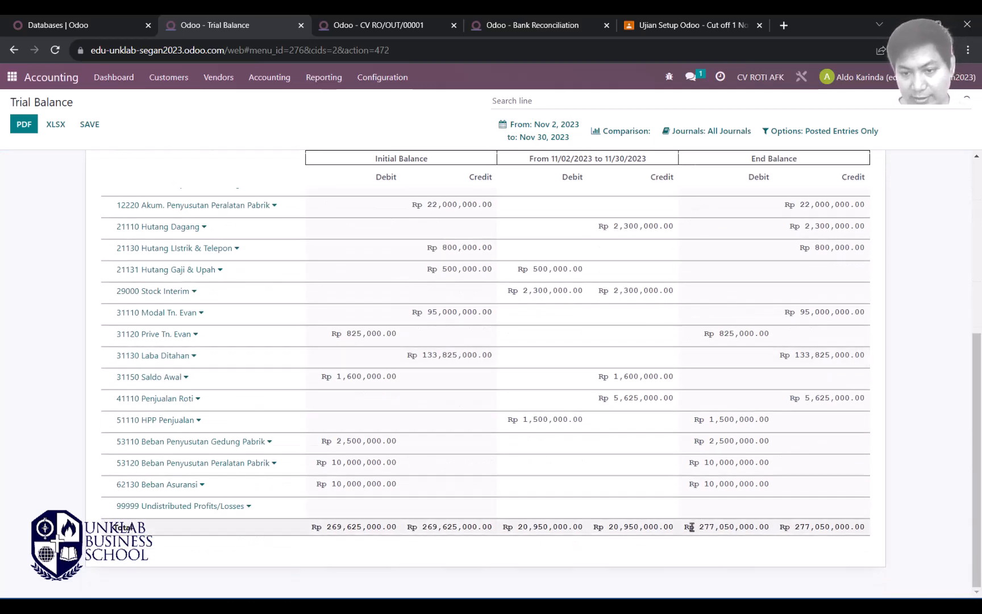
{"action": "key", "text": "alt+Tab"}
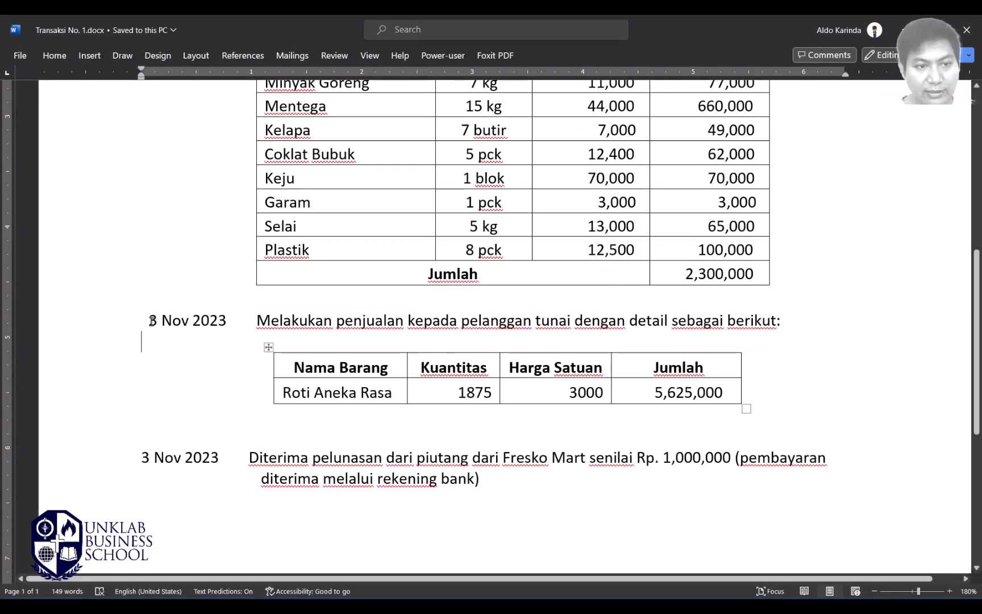
Step: Compare the 3 Nov 2023 sale in the notes with the Rp 277,050,000 ending debit total
{"action": "left_click_drag", "start_coordinate": [150, 321], "coordinate": [746, 394]}
{"action": "key", "text": "alt+Tab"}
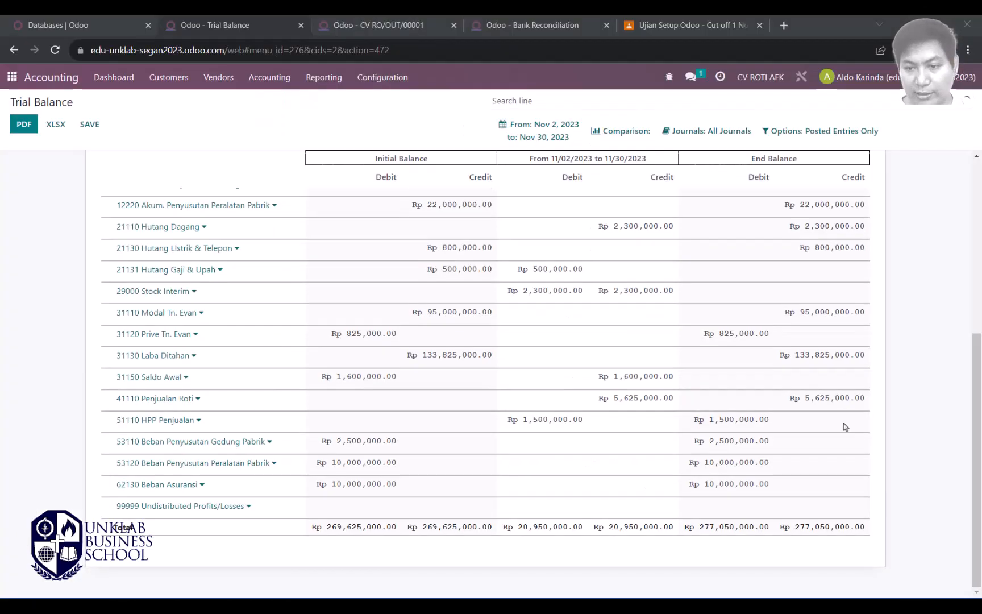
{"action": "left_click_drag", "start_coordinate": [688, 529], "coordinate": [773, 535]}
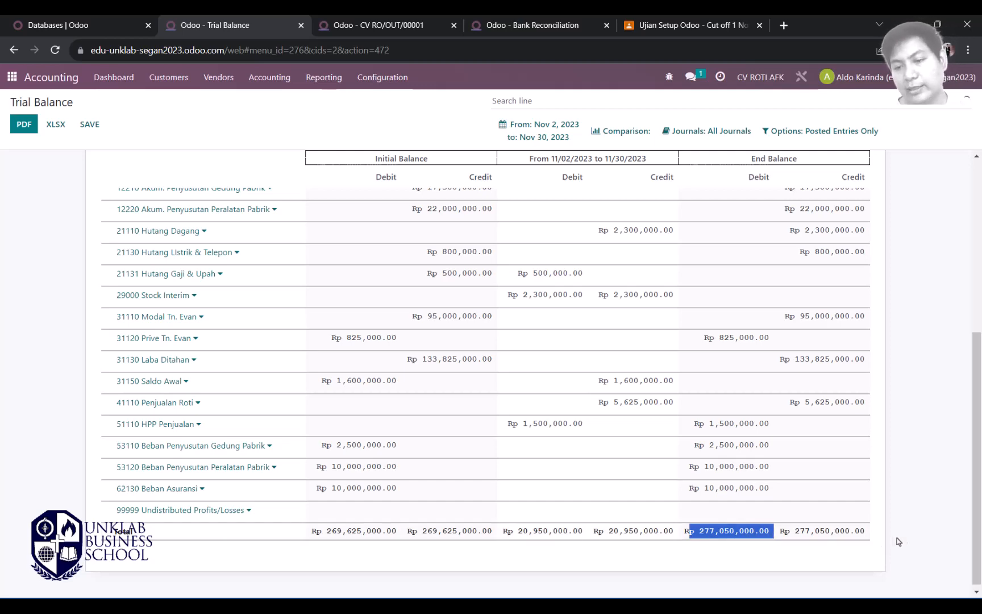
Step: Review the 3 Nov cash sale and Fresko Mart receipt entries in the Word notes
{"action": "key", "text": "alt+Tab"}
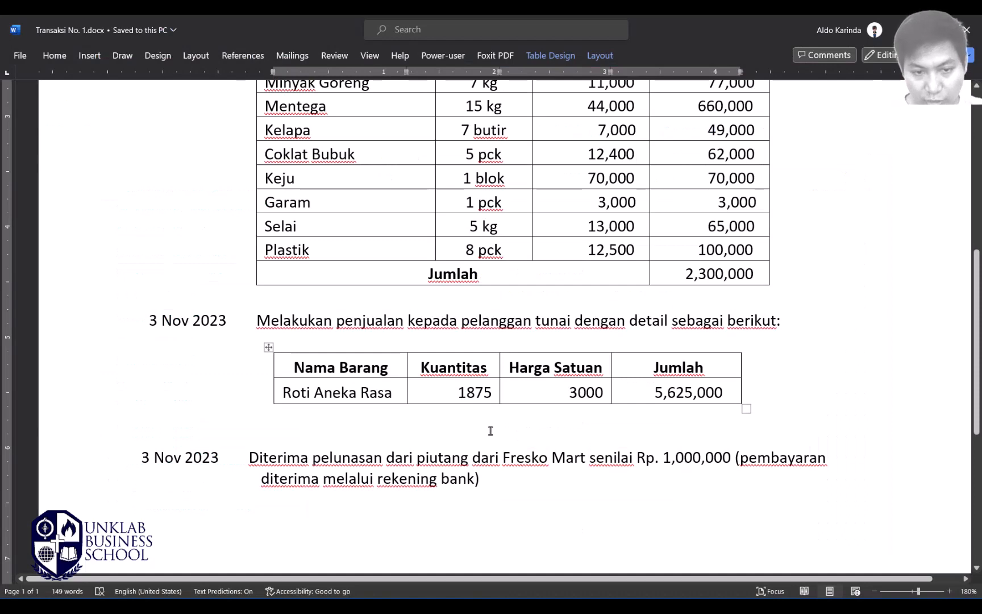
{"action": "scroll", "coordinate": [522, 417], "scroll_direction": "down", "scroll_amount": 5}
{"action": "scroll", "coordinate": [553, 393], "scroll_direction": "up", "scroll_amount": 3}
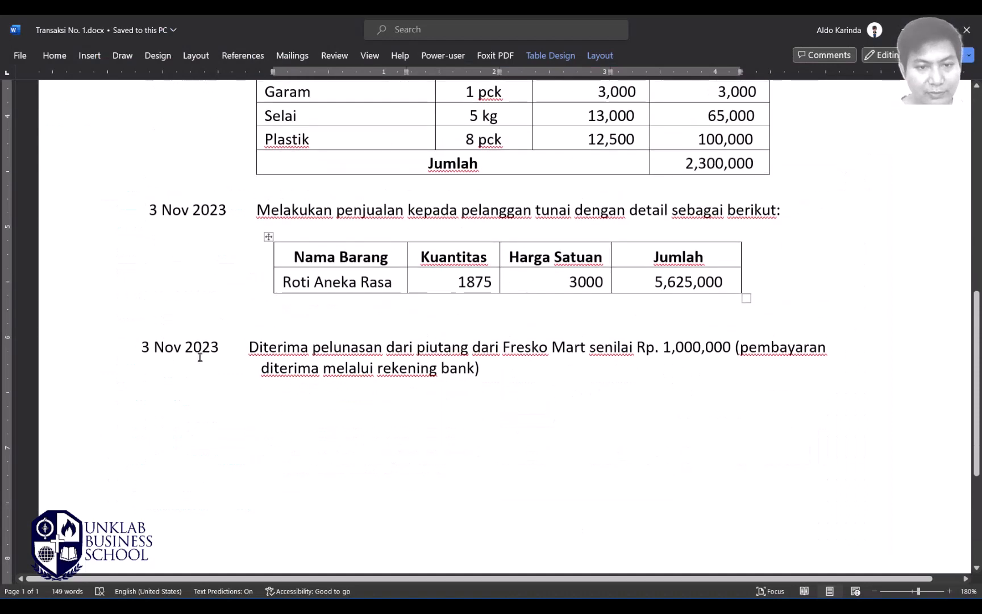
{"action": "scroll", "coordinate": [542, 386], "scroll_direction": "up", "scroll_amount": 3}
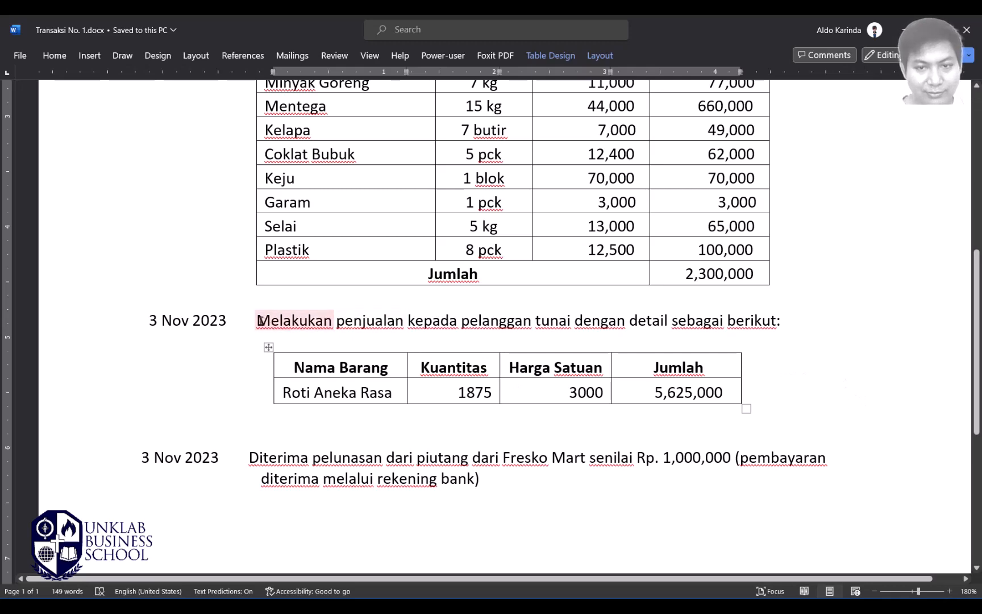
{"action": "left_click_drag", "start_coordinate": [259, 321], "coordinate": [777, 321]}
{"action": "scroll", "coordinate": [398, 409], "scroll_direction": "down", "scroll_amount": 2}
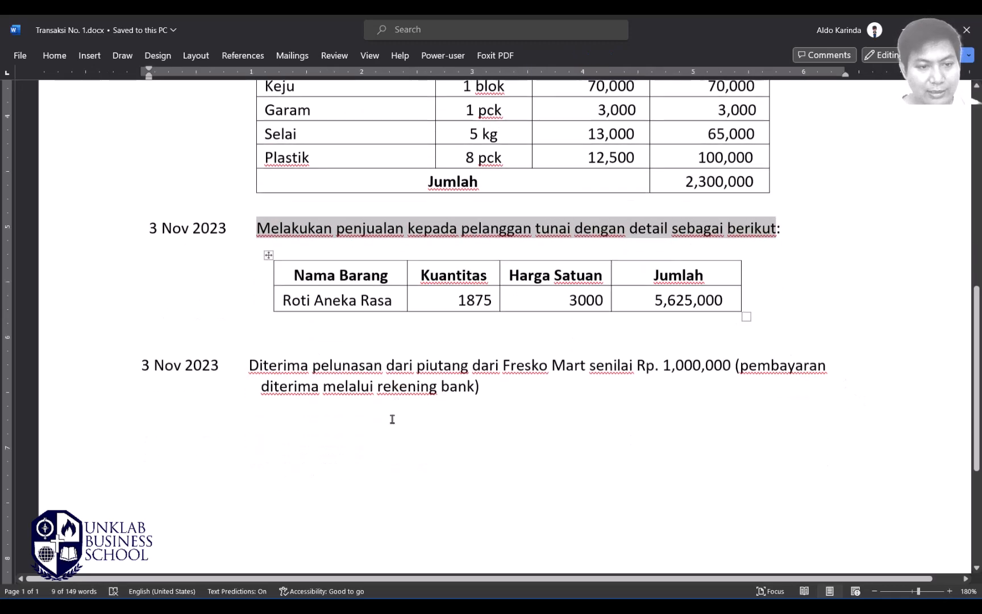
{"action": "scroll", "coordinate": [529, 381], "scroll_direction": "up", "scroll_amount": 4}
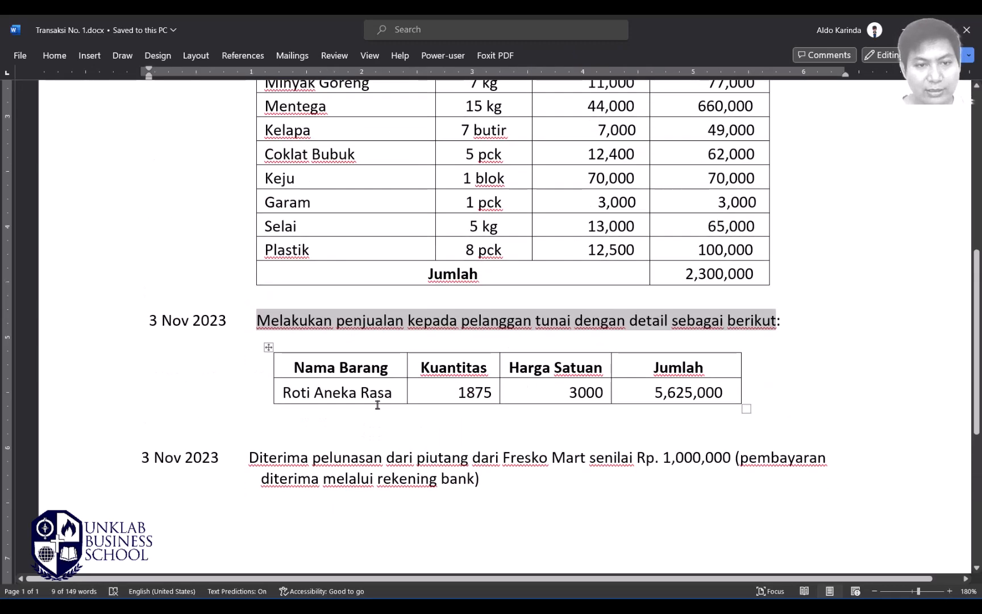
{"action": "scroll", "coordinate": [540, 410], "scroll_direction": "up", "scroll_amount": 6}
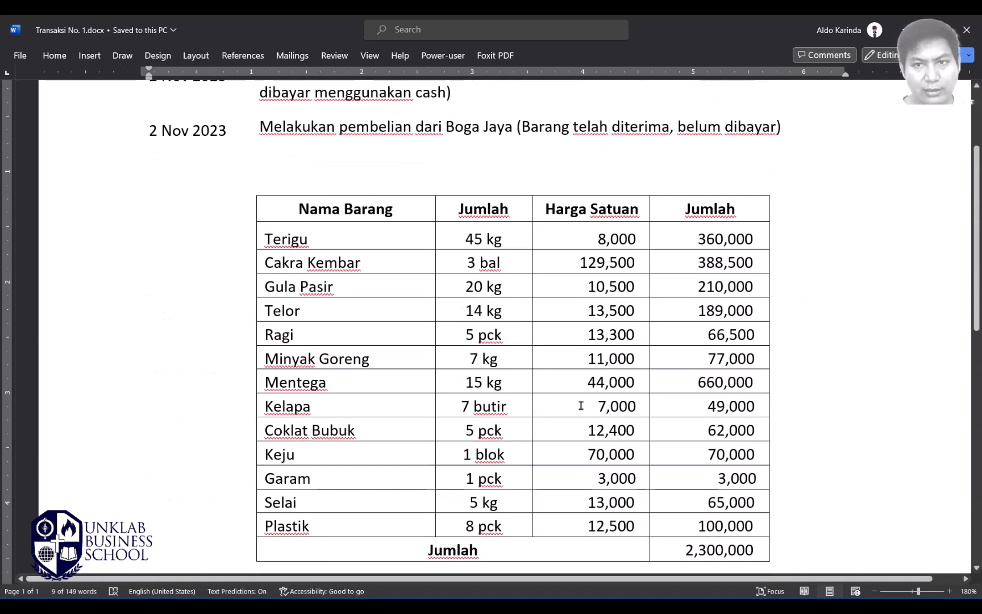
{"action": "scroll", "coordinate": [581, 405], "scroll_direction": "down", "scroll_amount": 7}
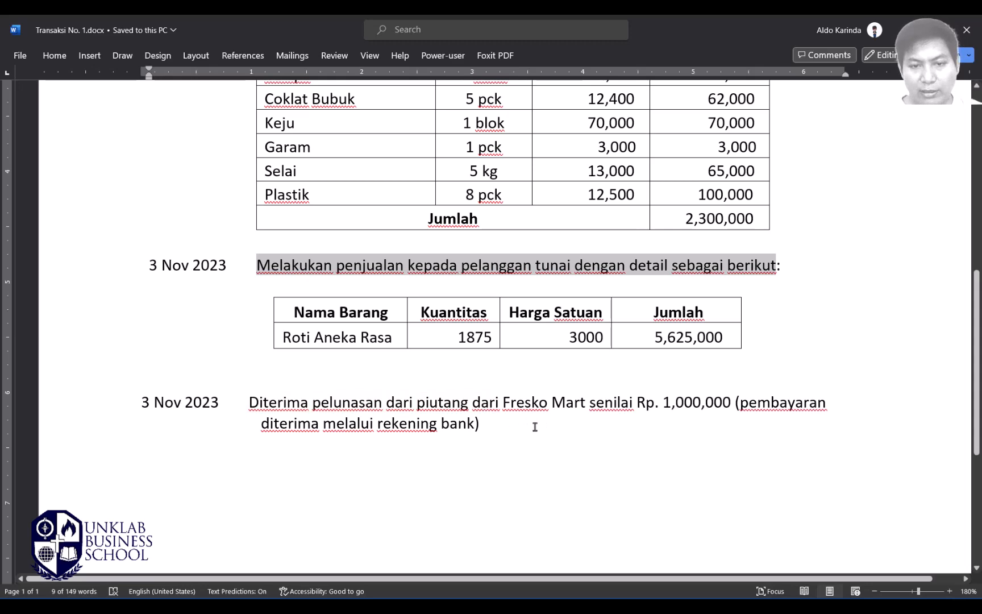
{"action": "key", "text": "alt+Tab"}
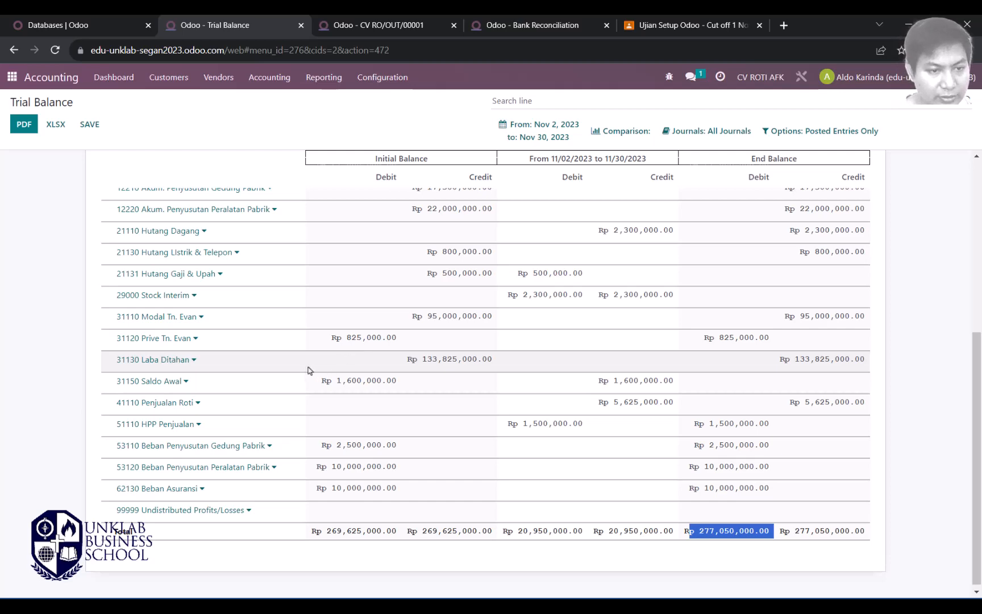
Step: Check the Rp 1,600,000.00 Piutang Usaha debit, then go to the CV RO/OUT/00001 delivery
{"action": "scroll", "coordinate": [307, 371], "scroll_direction": "up", "scroll_amount": 3}
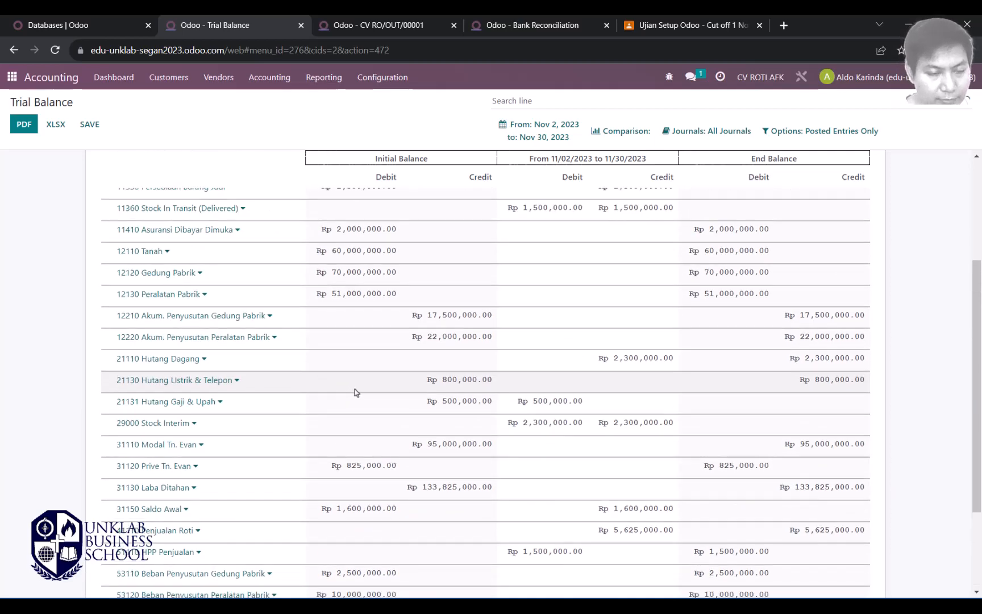
{"action": "scroll", "coordinate": [355, 393], "scroll_direction": "down", "scroll_amount": 3}
{"action": "scroll", "coordinate": [376, 390], "scroll_direction": "up", "scroll_amount": 8}
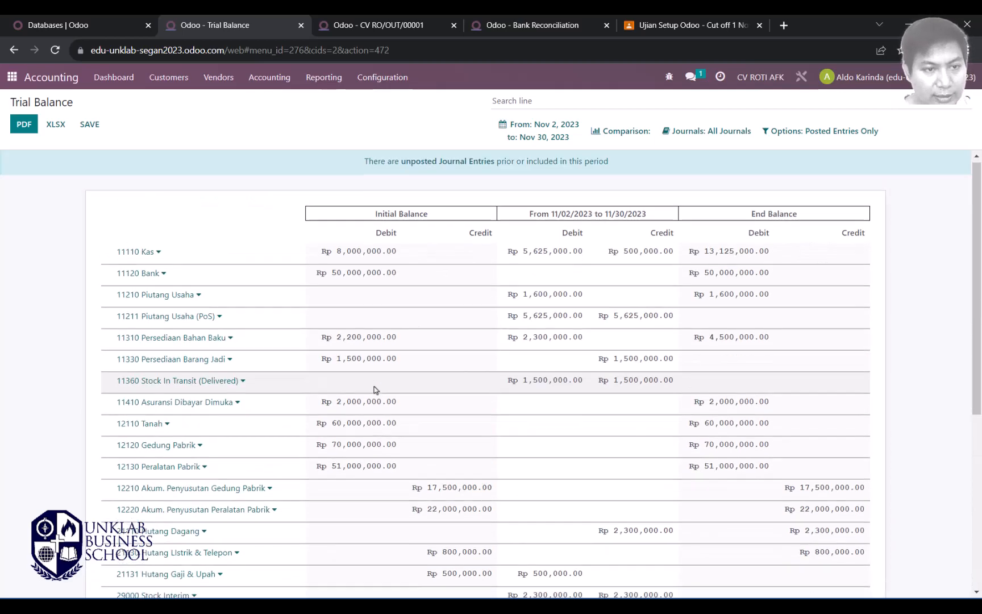
{"action": "scroll", "coordinate": [375, 390], "scroll_direction": "down", "scroll_amount": 1}
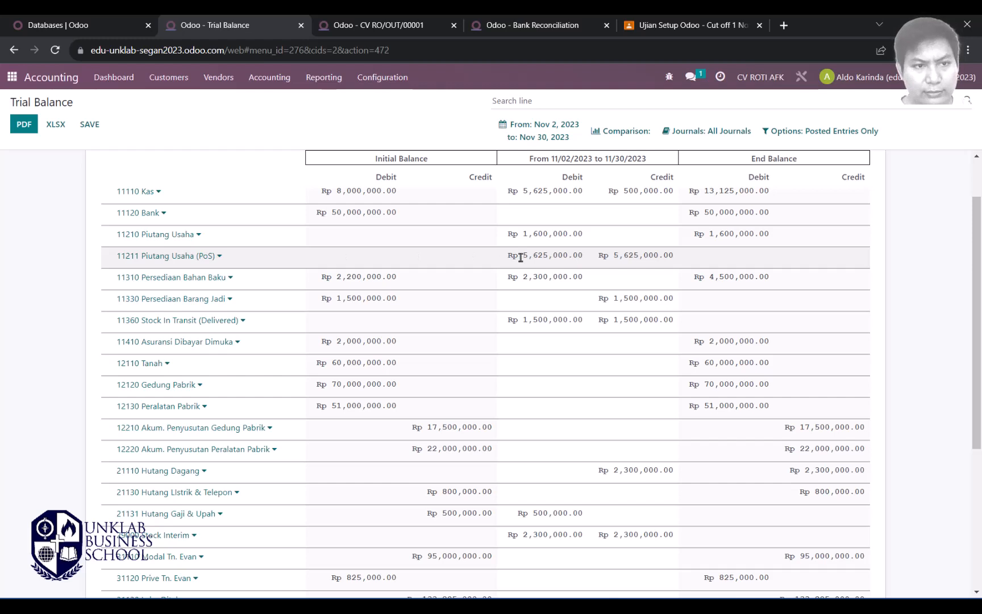
{"action": "left_click_drag", "start_coordinate": [509, 237], "coordinate": [591, 238]}
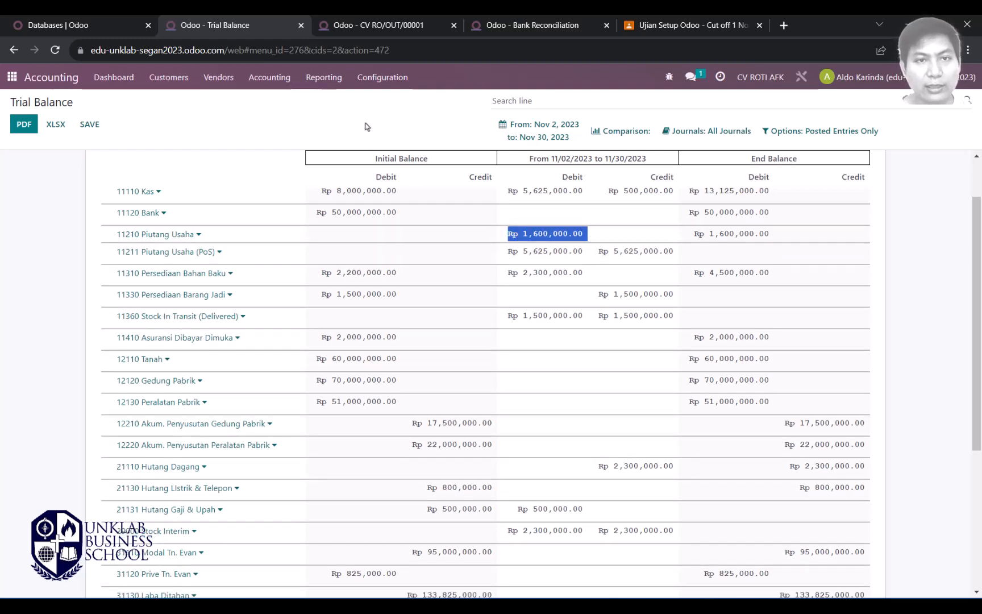
{"action": "left_click", "coordinate": [408, 28]}
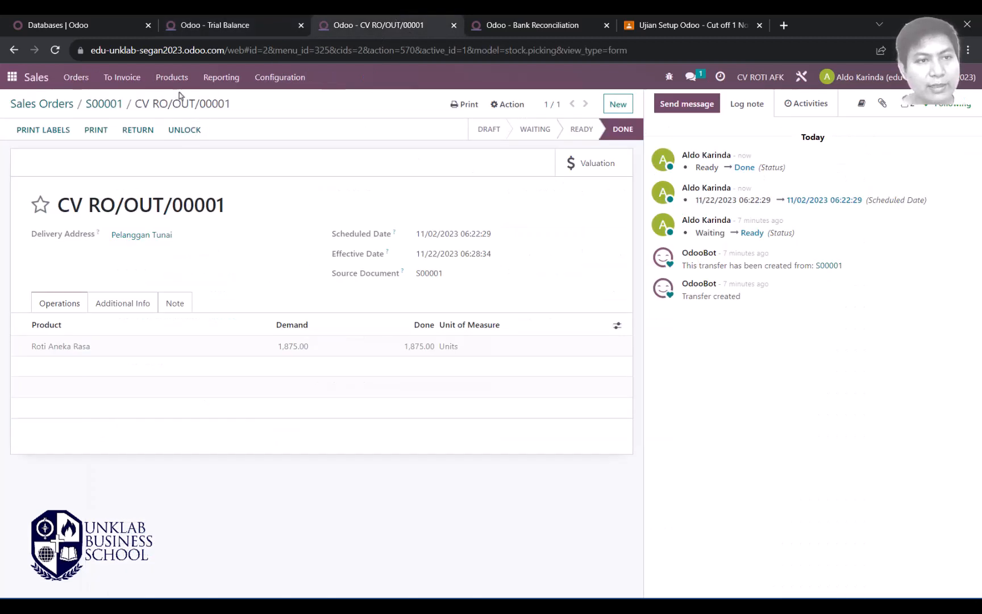
Step: Open Fresko Mart's customer record from the Sales customers list and compare it with the notes
{"action": "left_click", "coordinate": [174, 86]}
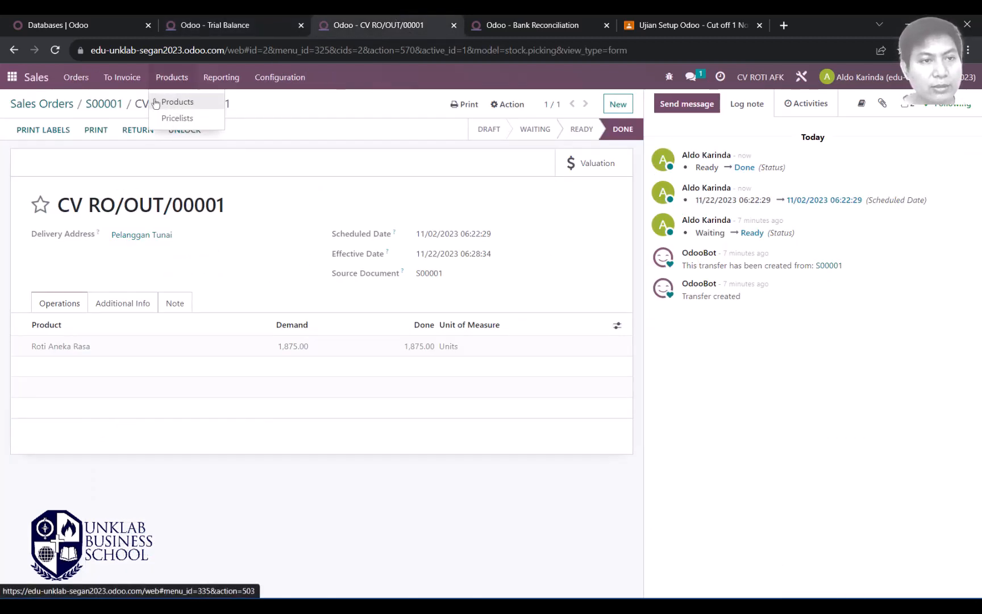
{"action": "mouse_move", "coordinate": [104, 82]}
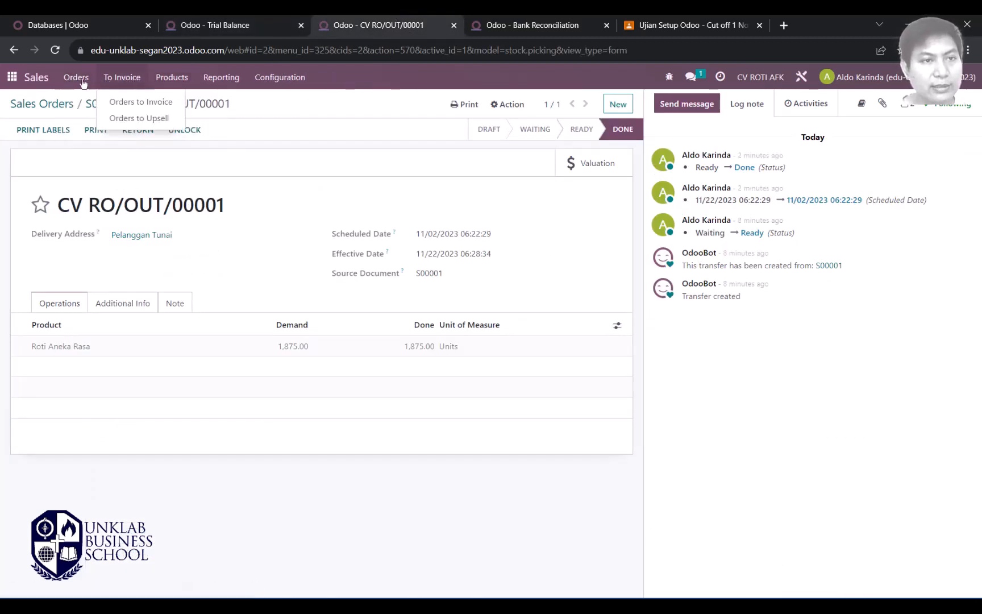
{"action": "mouse_move", "coordinate": [68, 82]}
{"action": "left_click", "coordinate": [85, 151]}
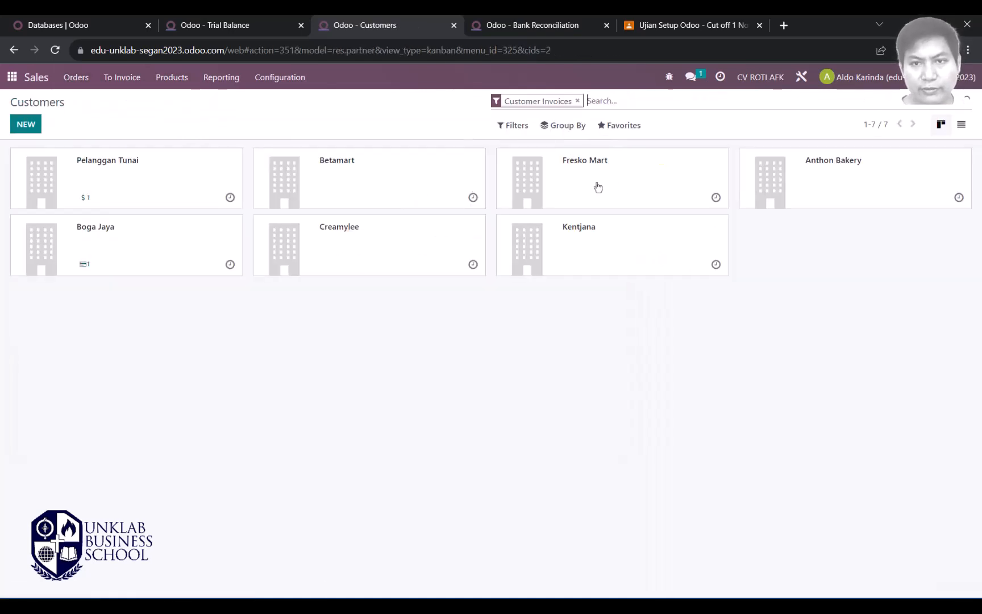
{"action": "left_click", "coordinate": [598, 187]}
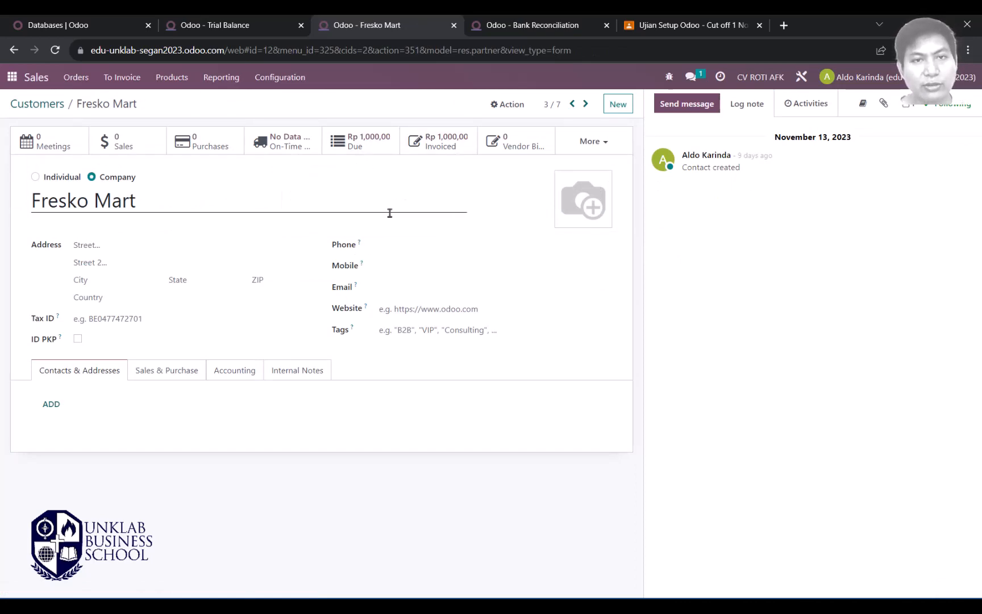
{"action": "key", "text": "alt+Tab"}
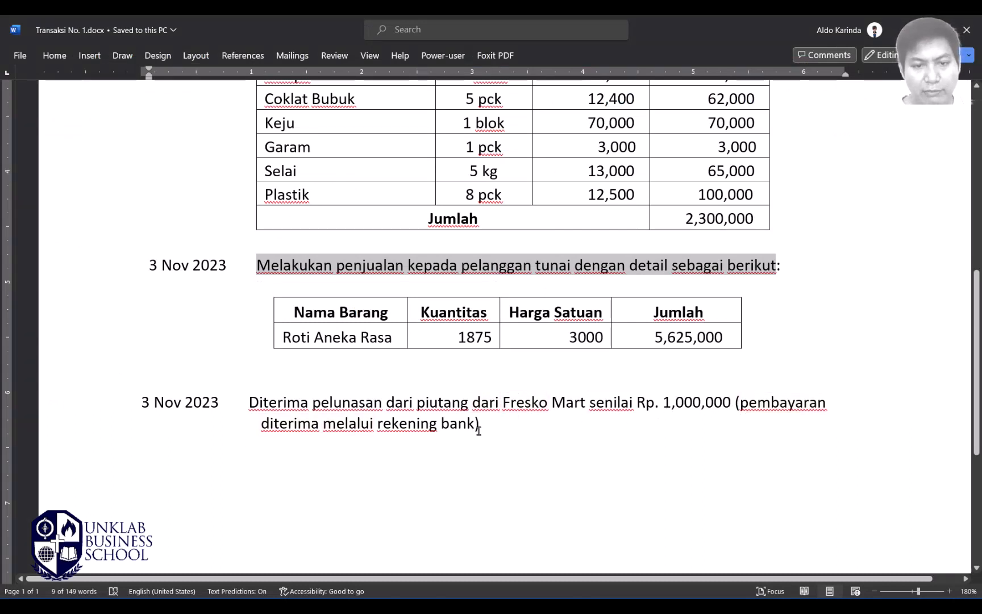
{"action": "key", "text": "alt+Tab"}
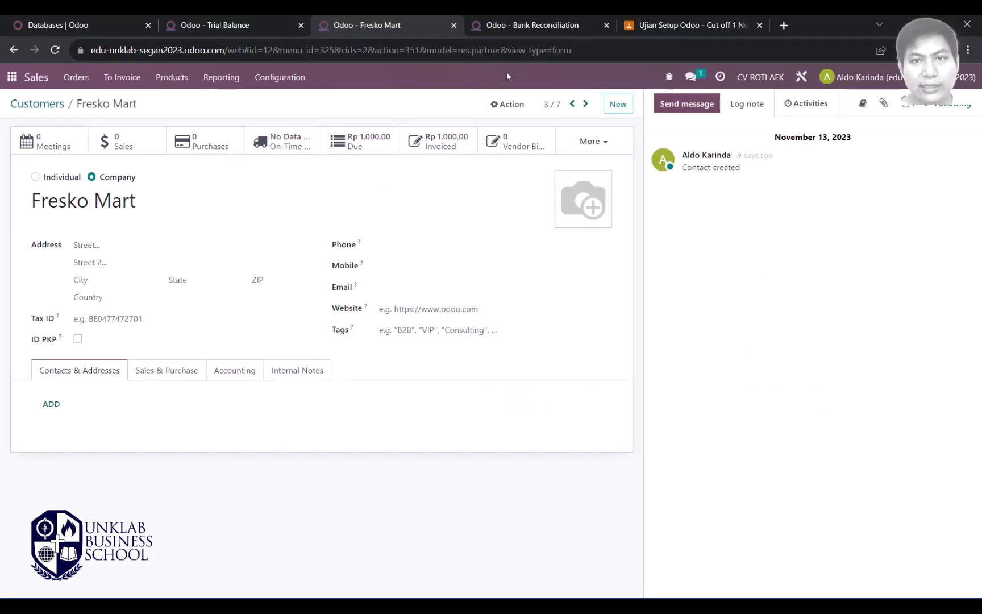
Step: Return to the Accounting dashboard of journals, rechecking the transaction notes
{"action": "left_click", "coordinate": [534, 25]}
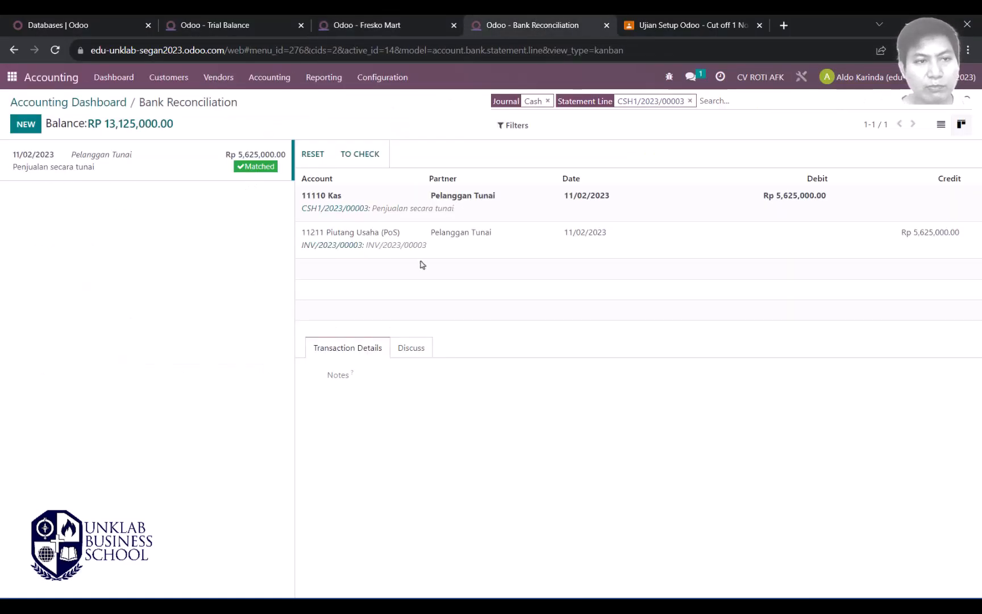
{"action": "left_click", "coordinate": [57, 102]}
{"action": "key", "text": "alt+Tab"}
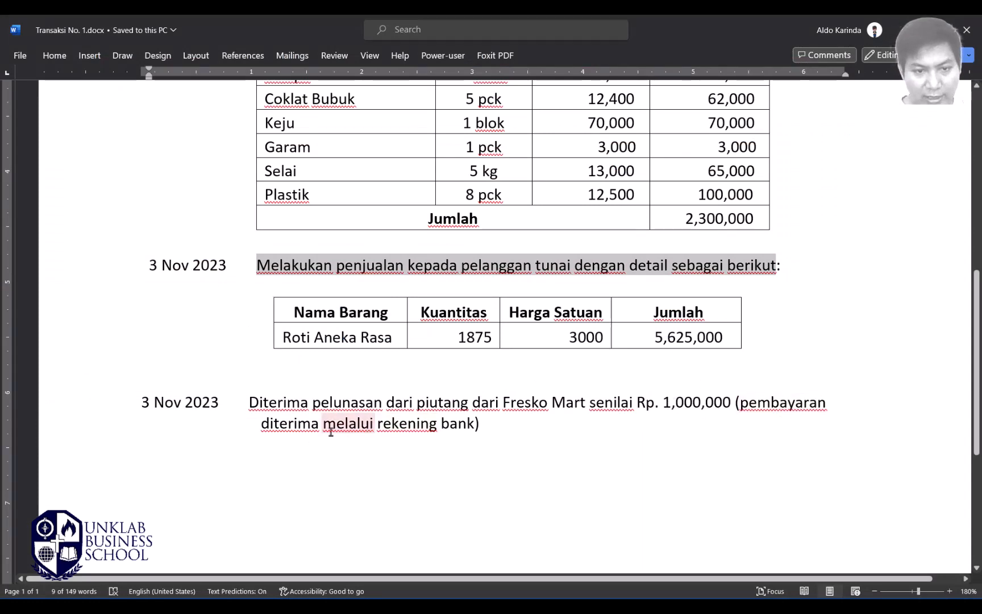
{"action": "key", "text": "alt+Tab"}
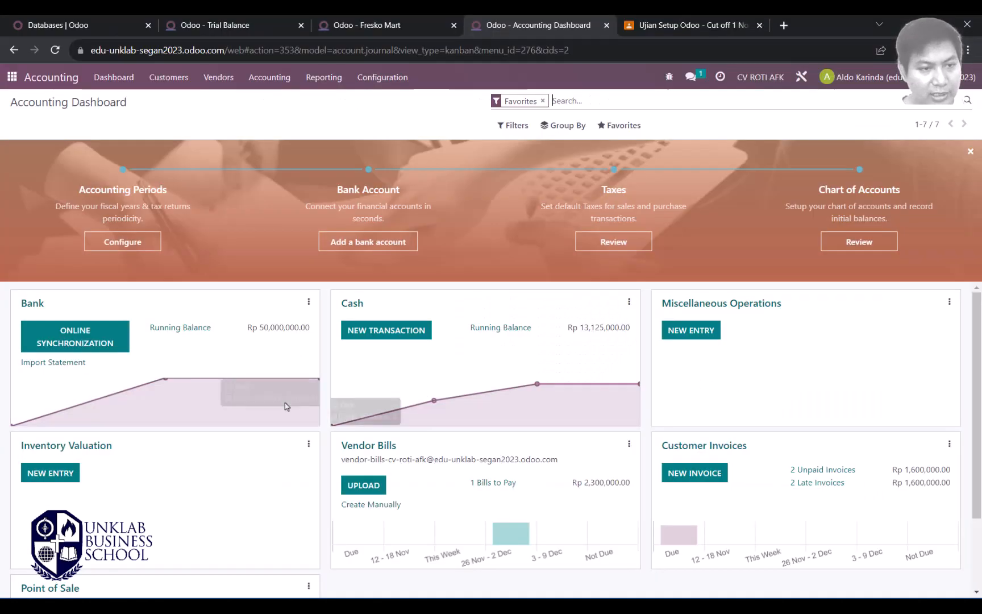
Step: Start a Bank transaction dated 11/03/2023 from Fresko Mart for Rp1,000,000.00
{"action": "left_click", "coordinate": [32, 307]}
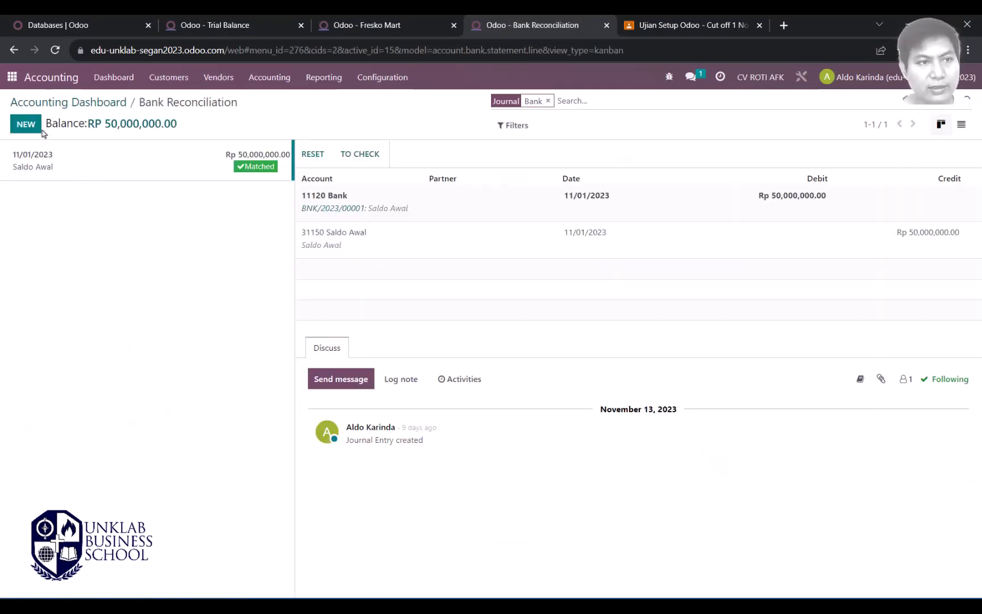
{"action": "left_click", "coordinate": [24, 126]}
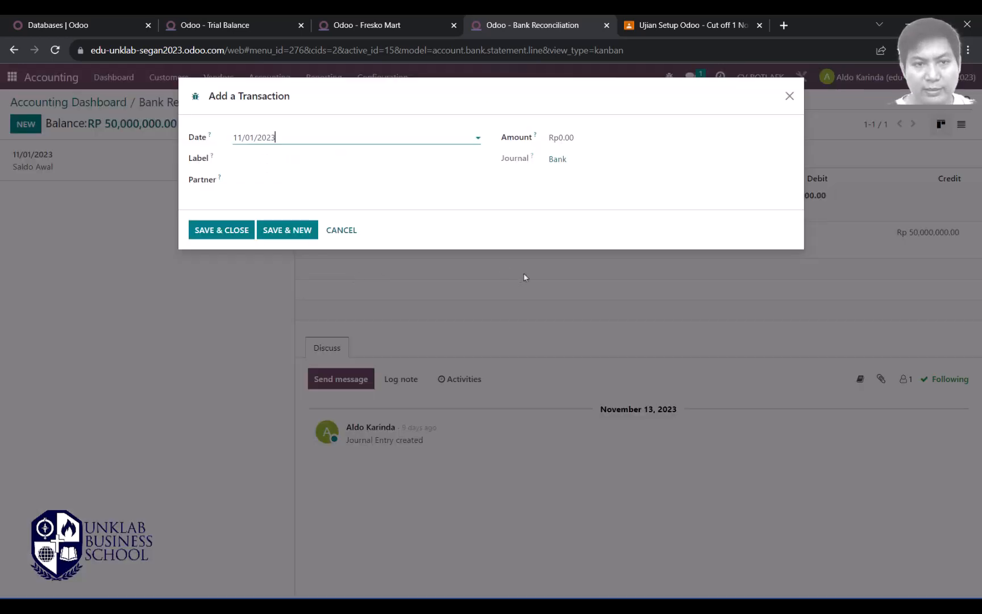
{"action": "left_click", "coordinate": [292, 141]}
{"action": "left_click", "coordinate": [370, 211]}
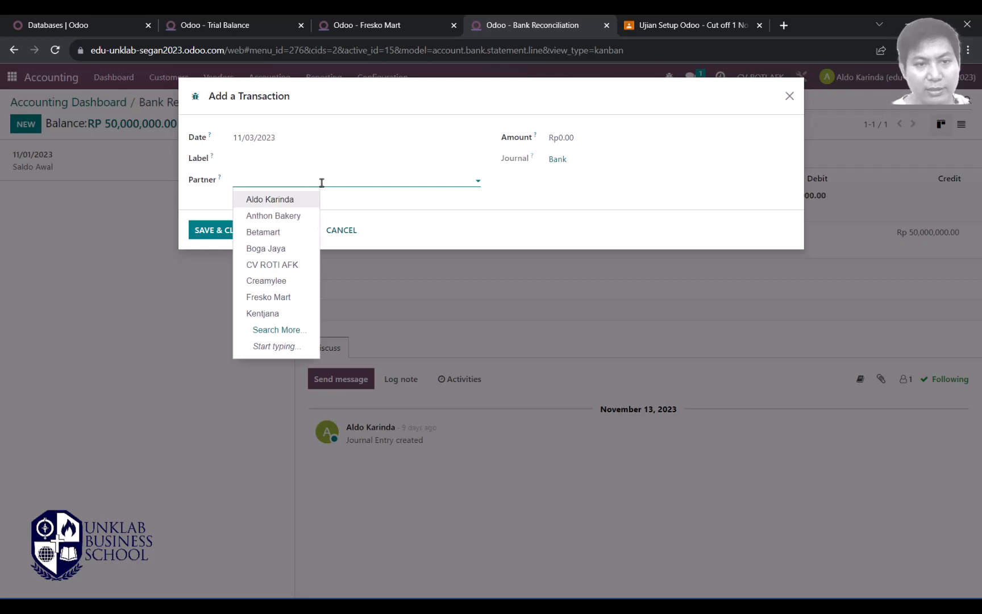
{"action": "left_click", "coordinate": [307, 297]}
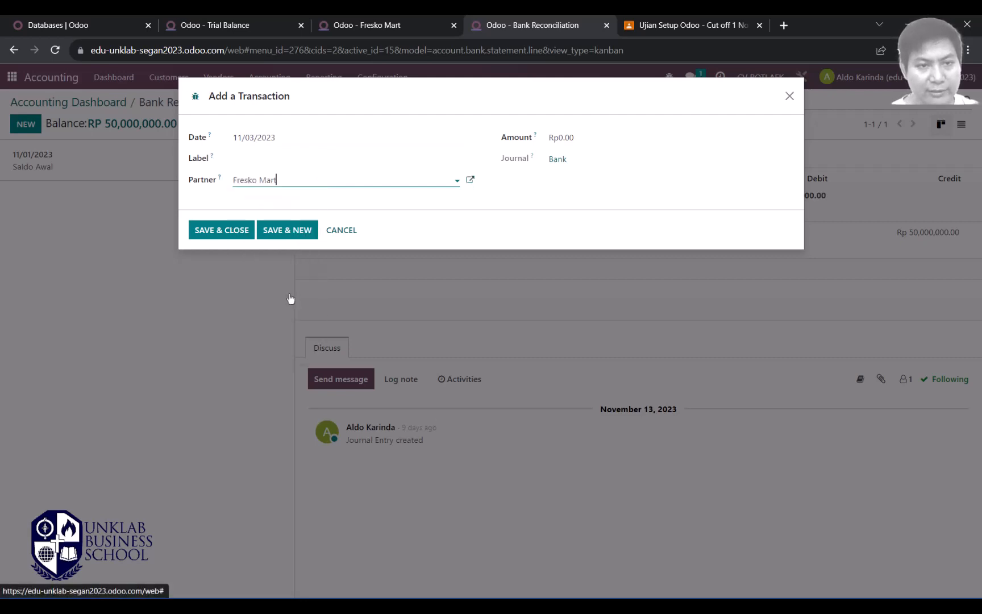
{"action": "left_click", "coordinate": [565, 138]}
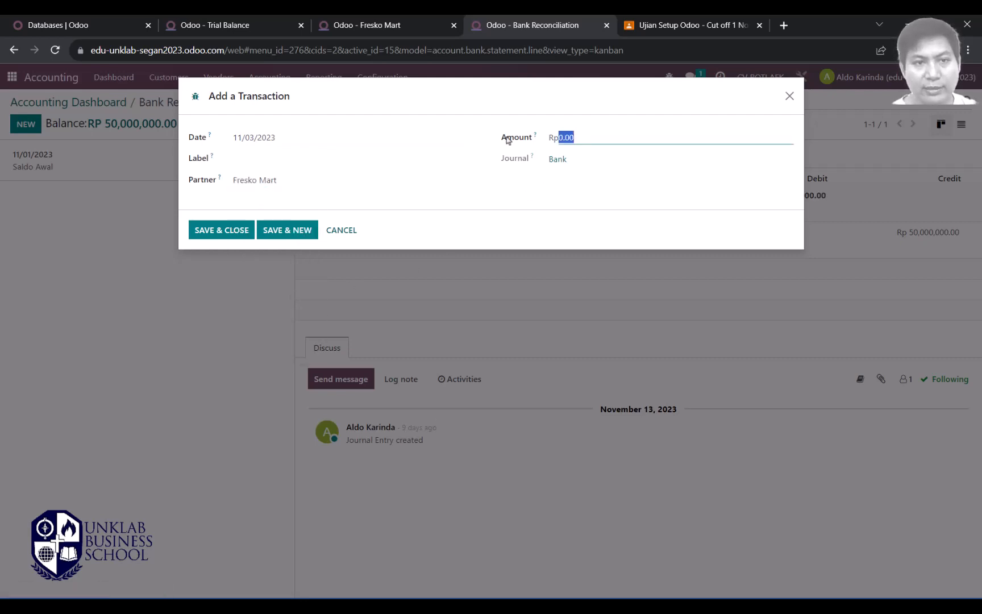
{"action": "key", "text": "alt+Tab"}
{"action": "key", "text": "alt+Tab"}
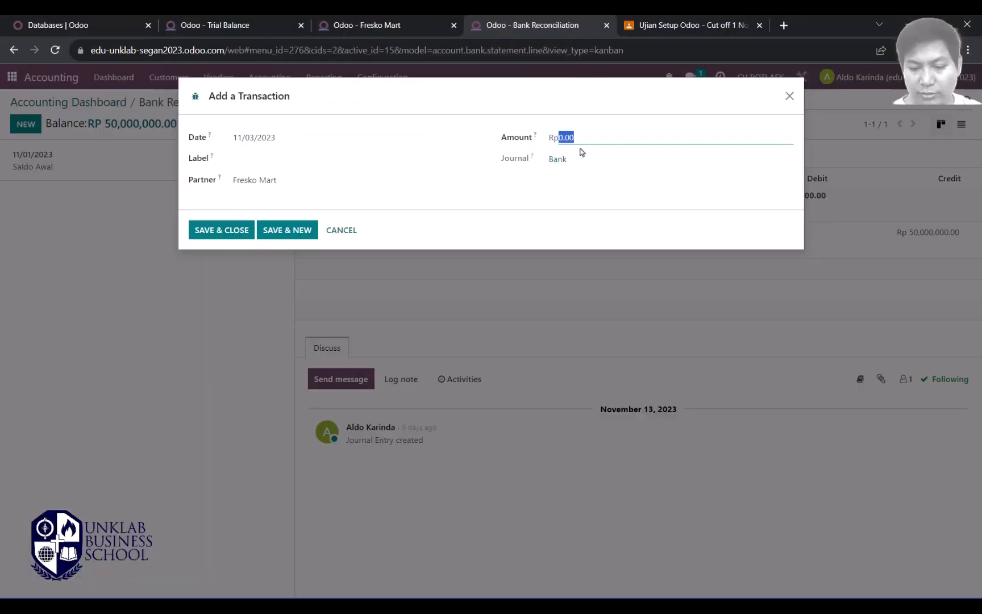
{"action": "type", "text": "1000000"}
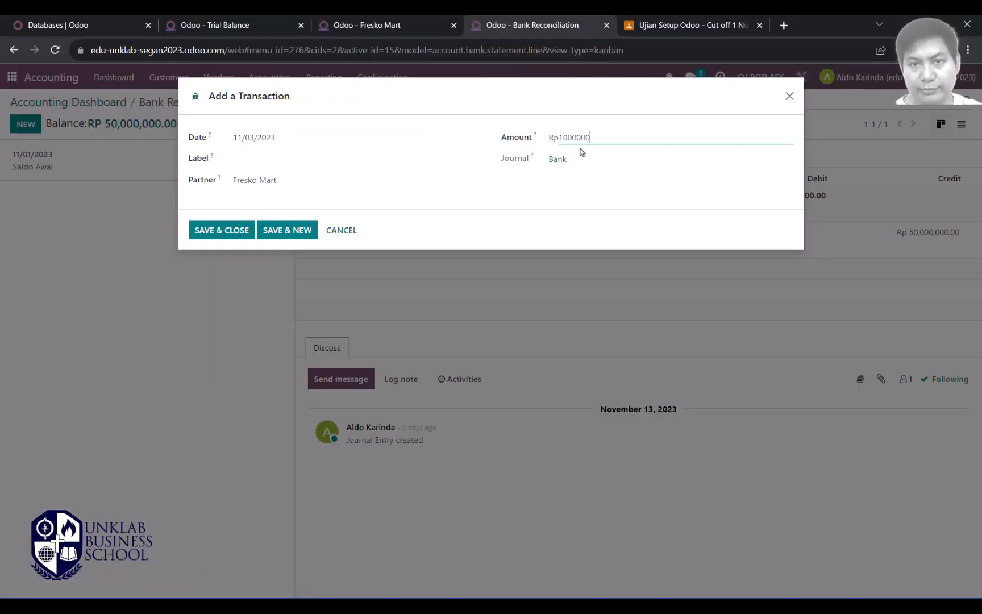
{"action": "left_click", "coordinate": [581, 153]}
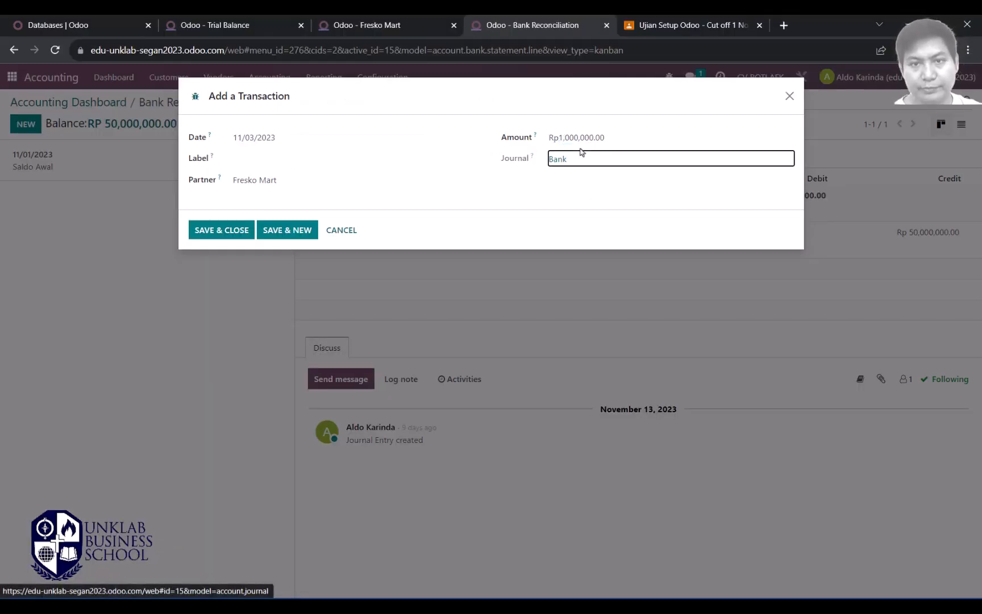
Step: Label the transaction 'Pelunasan Piutang' and save and close it
{"action": "left_click", "coordinate": [226, 230]}
{"action": "left_click", "coordinate": [359, 161]}
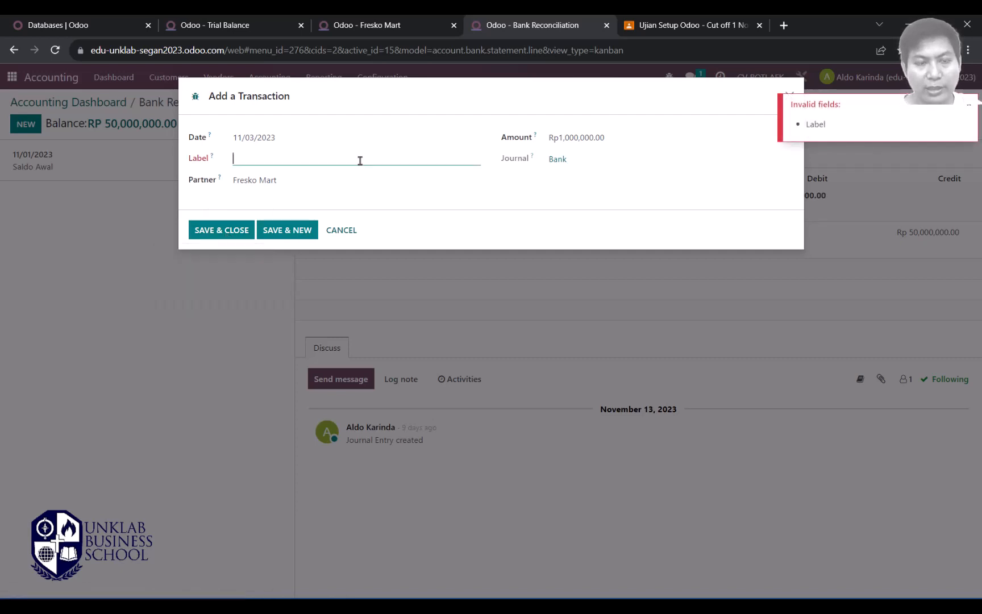
{"action": "type", "text": "Peluna"}
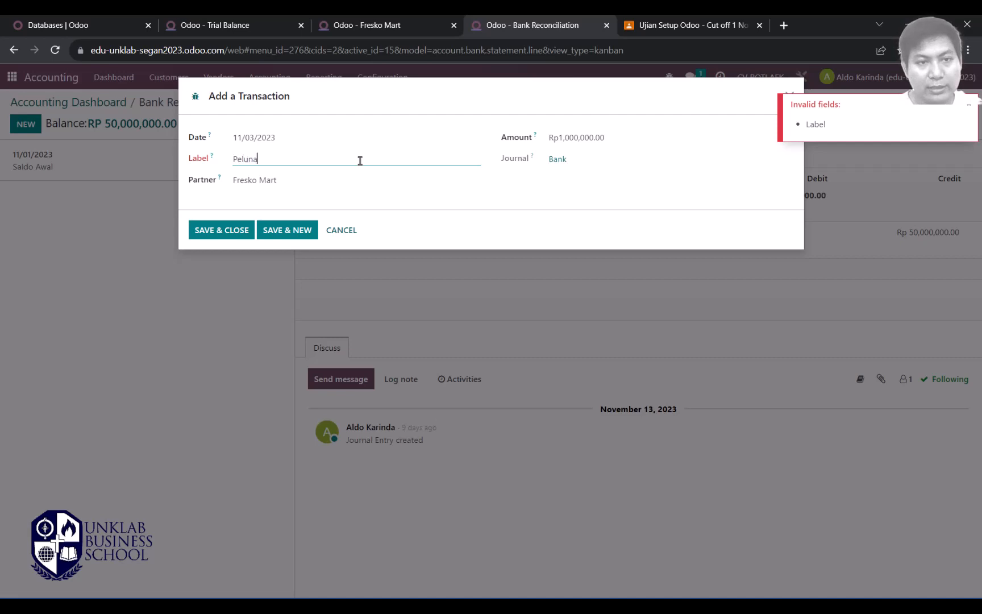
{"action": "type", "text": "san Piutang"}
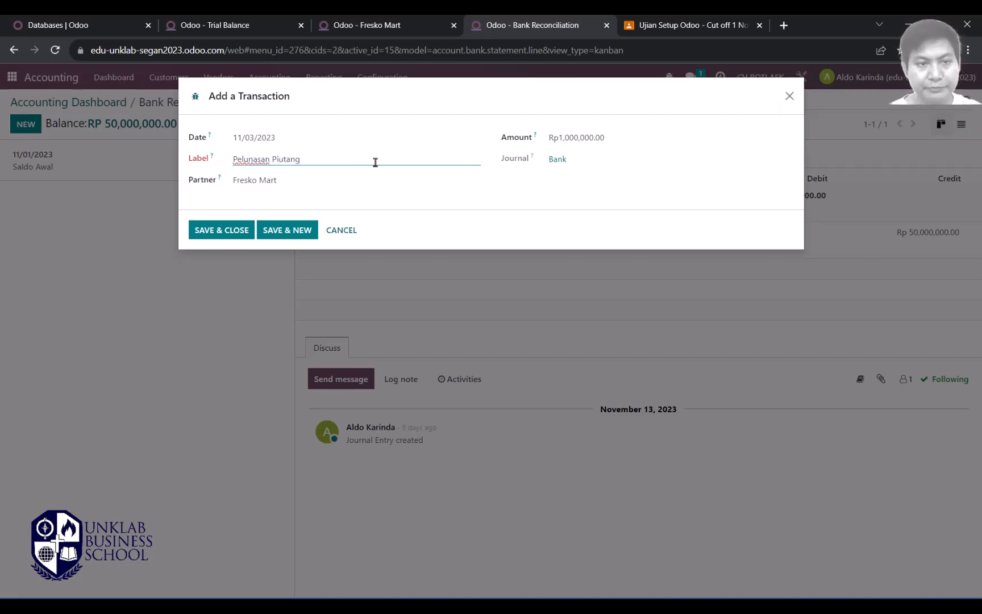
{"action": "left_click", "coordinate": [220, 231]}
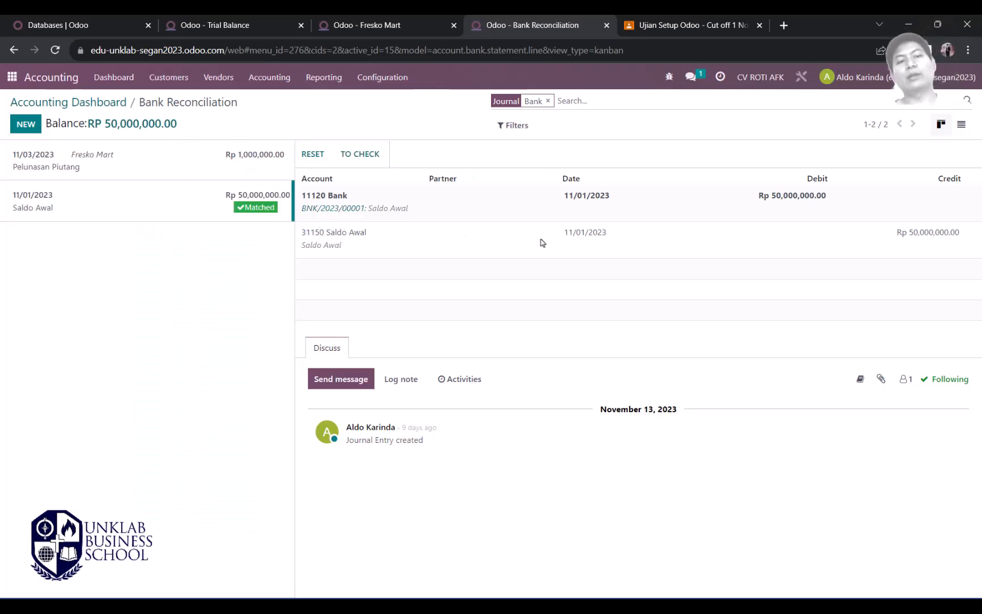
Step: Match the Fresko Mart bank line to INV/2023/00002, validate it, and return to the trial balance
{"action": "left_click", "coordinate": [151, 170]}
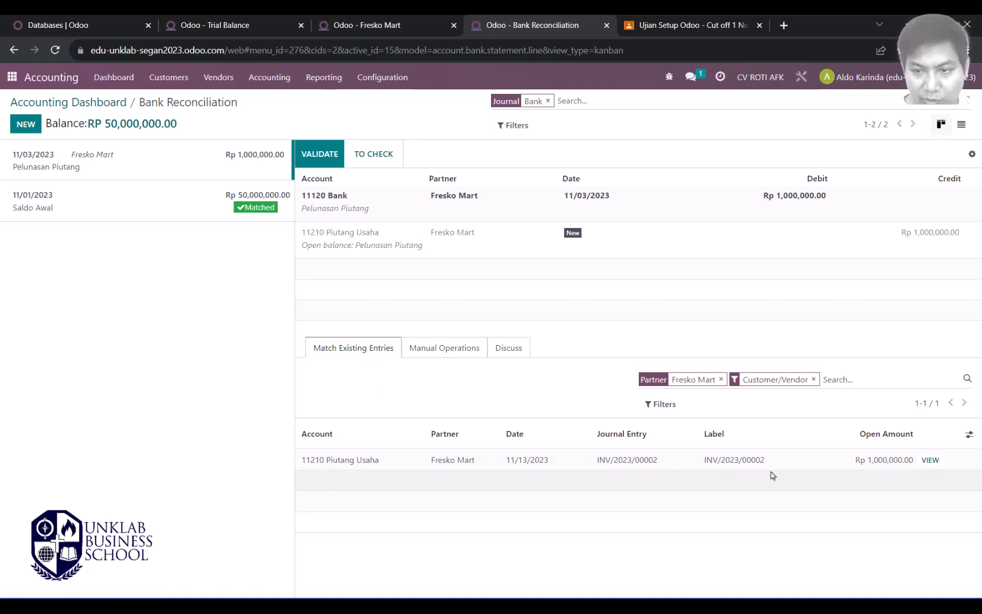
{"action": "left_click", "coordinate": [355, 465]}
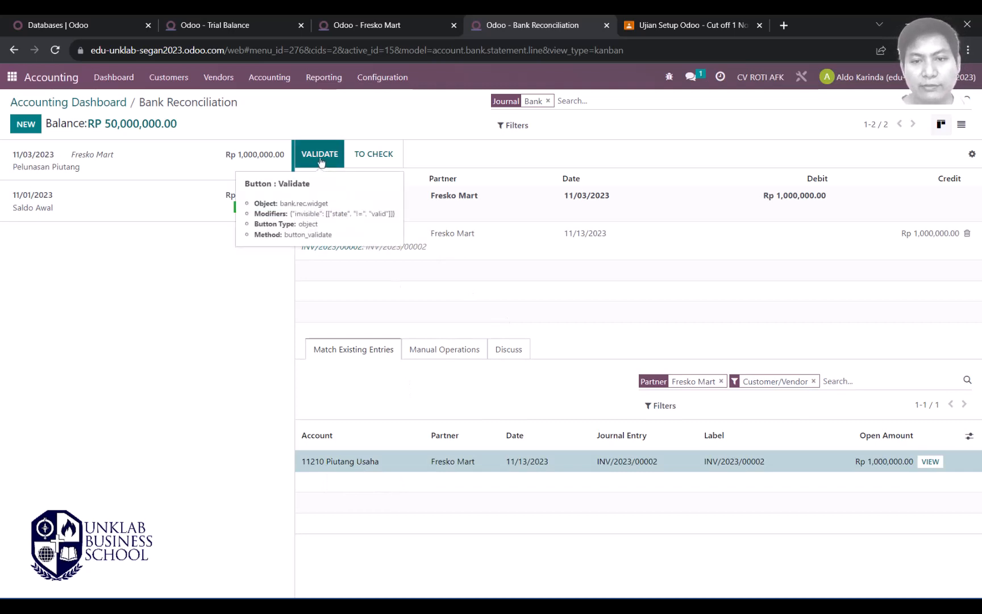
{"action": "left_click", "coordinate": [581, 237]}
{"action": "left_click", "coordinate": [358, 350]}
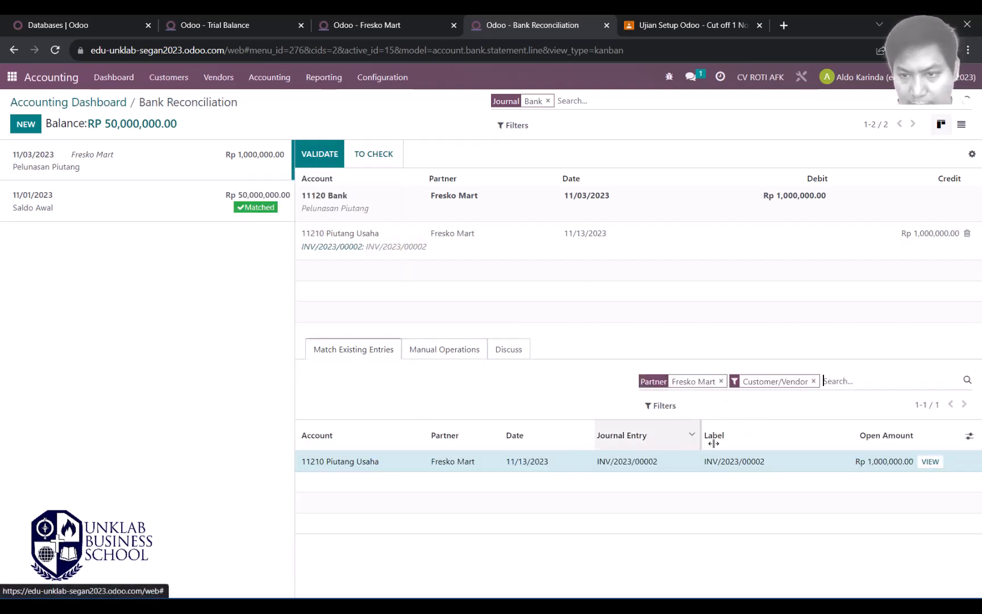
{"action": "left_click", "coordinate": [588, 238]}
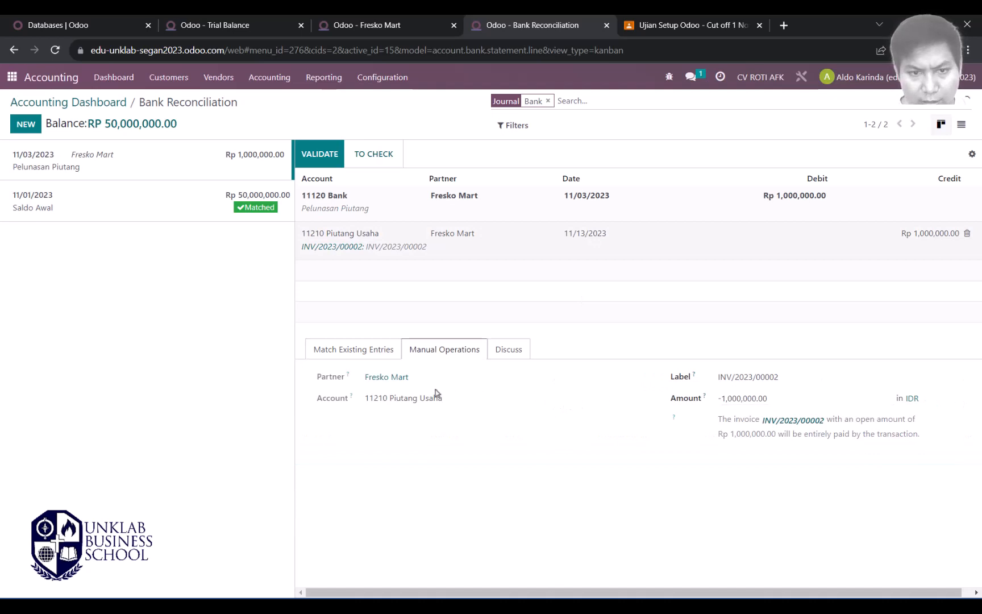
{"action": "left_click", "coordinate": [379, 349]}
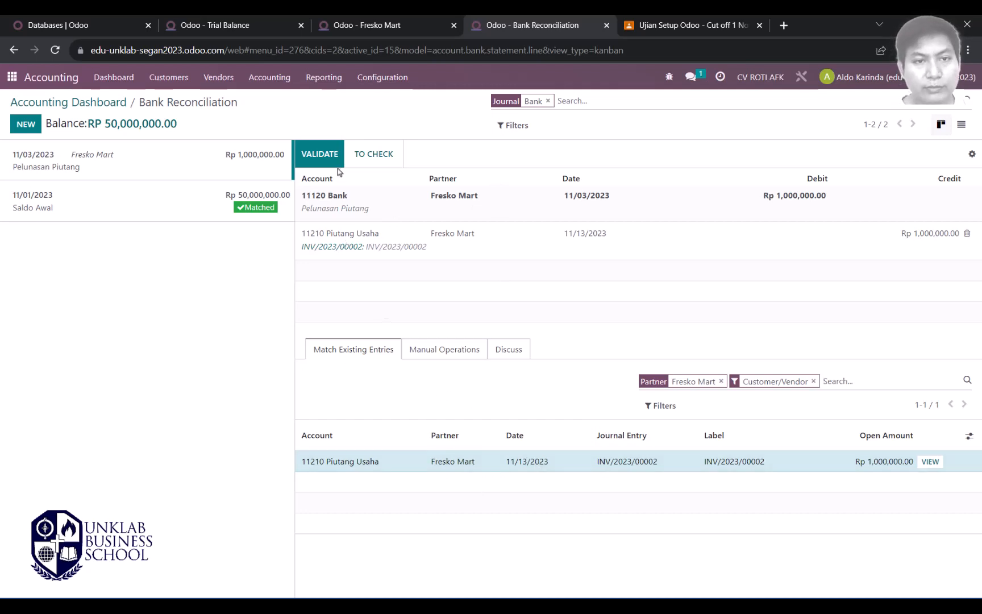
{"action": "left_click", "coordinate": [320, 159]}
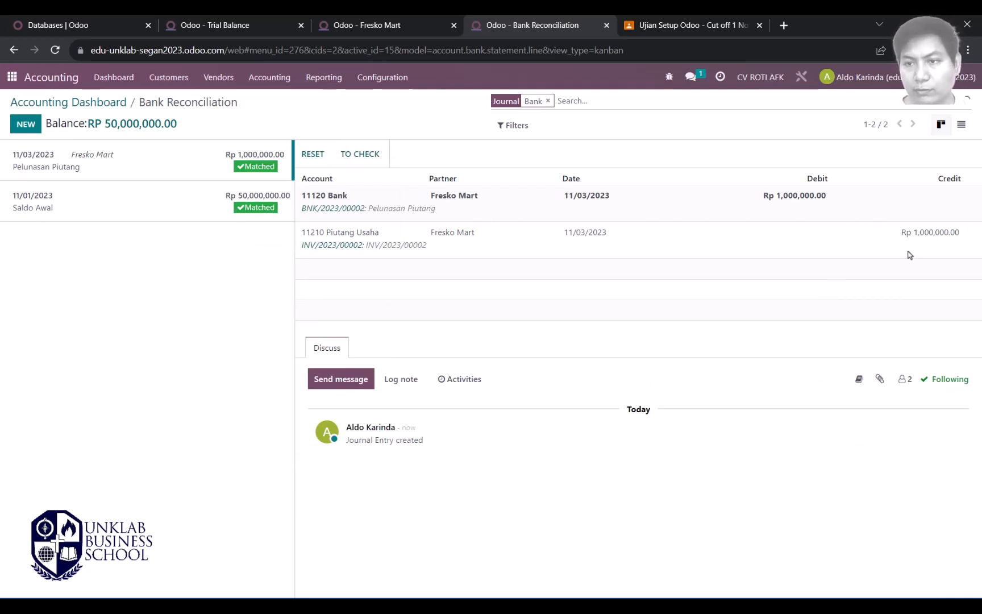
{"action": "left_click", "coordinate": [81, 105]}
{"action": "key", "text": "ctrl+2"}
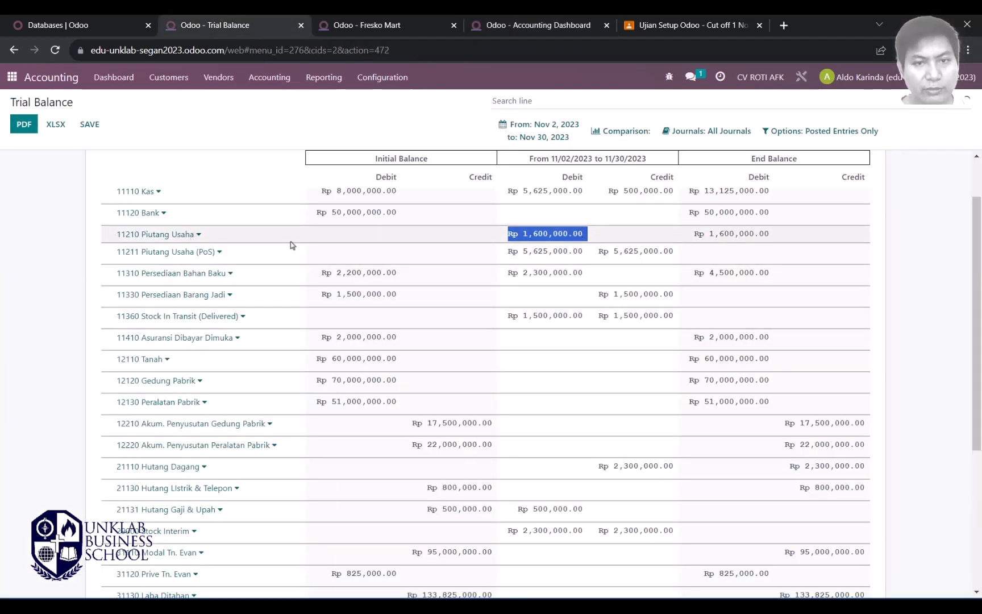
Step: Reapply the custom November date range to refresh the trial balance
{"action": "left_click", "coordinate": [544, 235]}
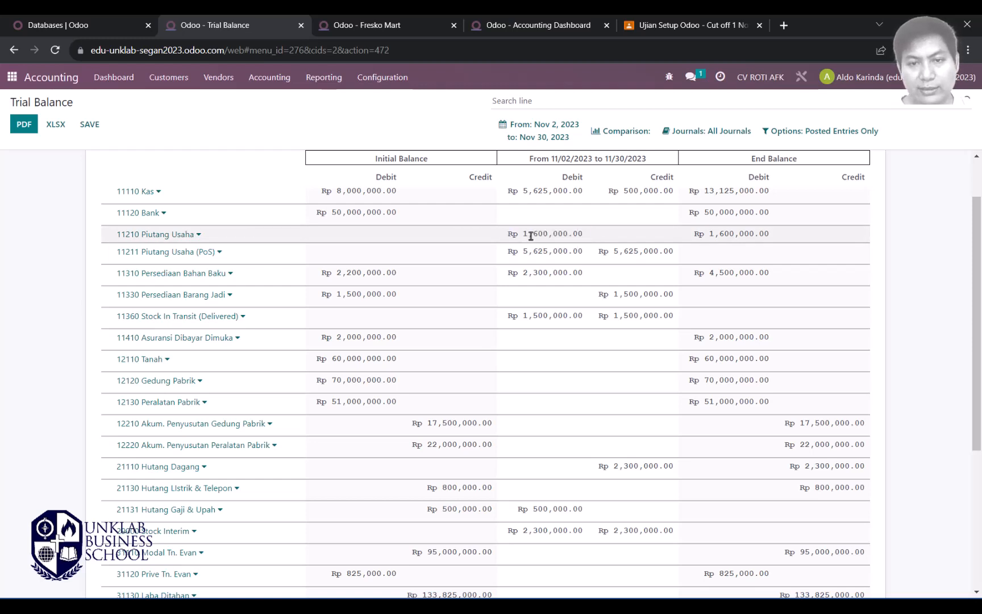
{"action": "left_click_drag", "start_coordinate": [531, 235], "coordinate": [593, 239]}
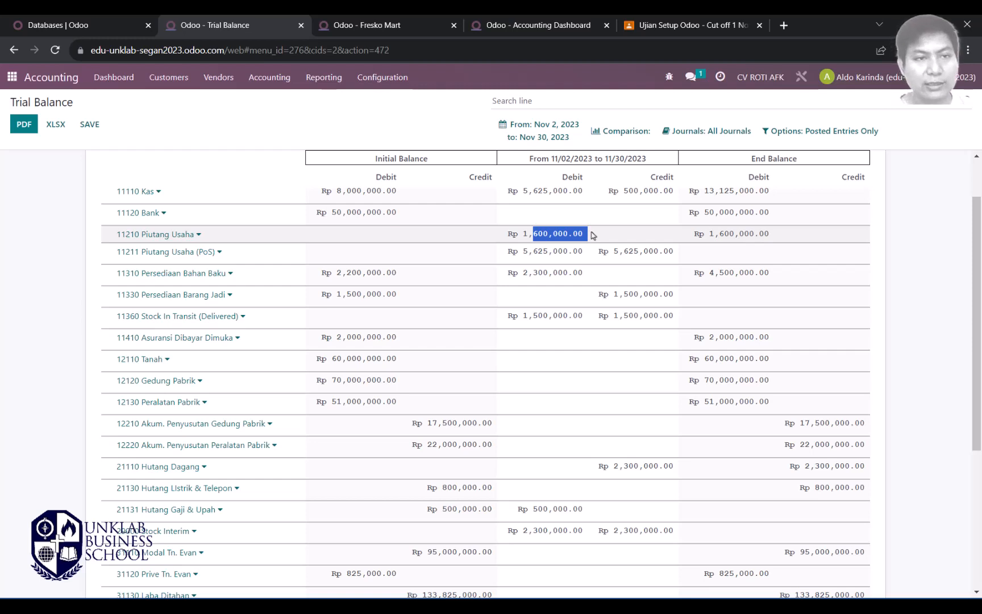
{"action": "left_click", "coordinate": [539, 131]}
{"action": "left_click", "coordinate": [517, 275]}
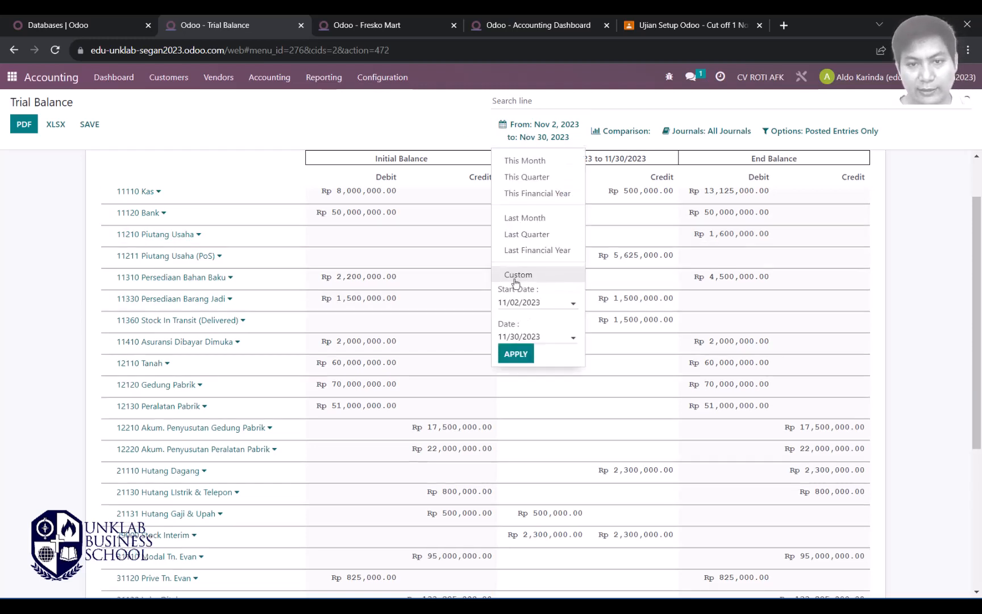
{"action": "left_click", "coordinate": [515, 355]}
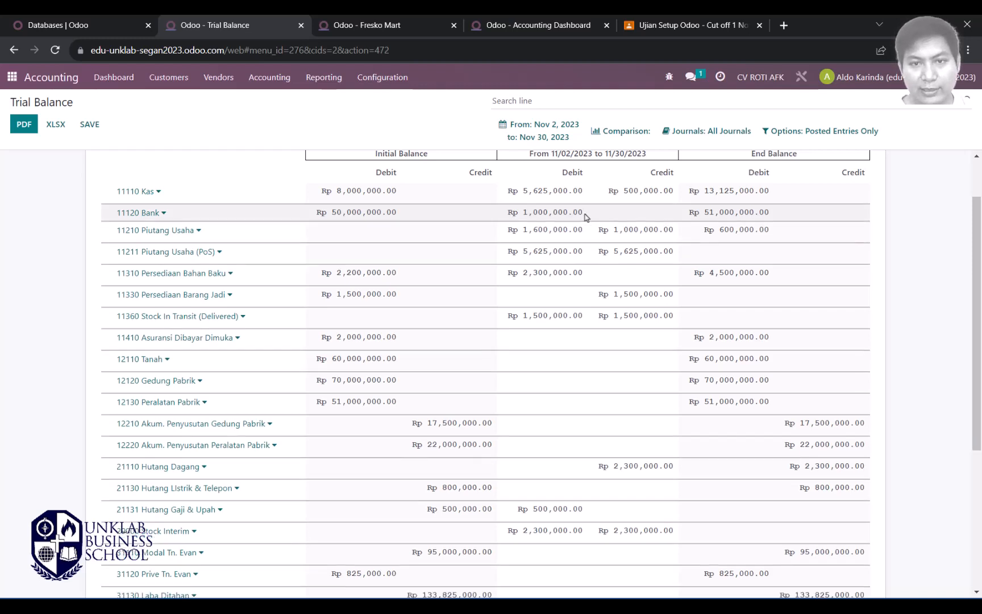
Step: Verify Bank ends at Rp 51,000,000.00 and Piutang Usaha at Rp 600,000.00
{"action": "left_click_drag", "start_coordinate": [588, 214], "coordinate": [509, 214]}
{"action": "left_click_drag", "start_coordinate": [677, 235], "coordinate": [600, 234]}
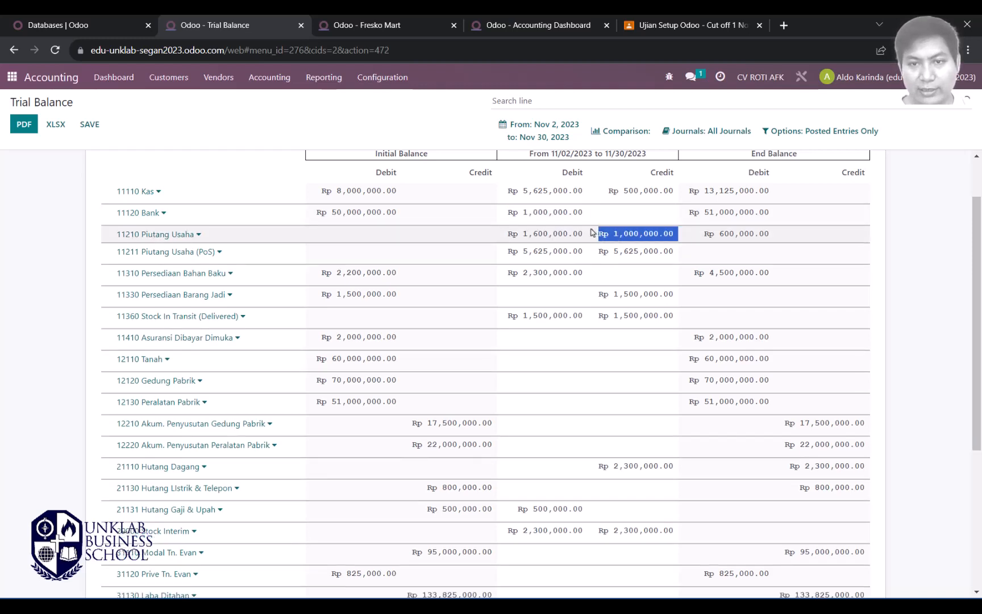
{"action": "left_click_drag", "start_coordinate": [784, 212], "coordinate": [701, 214]}
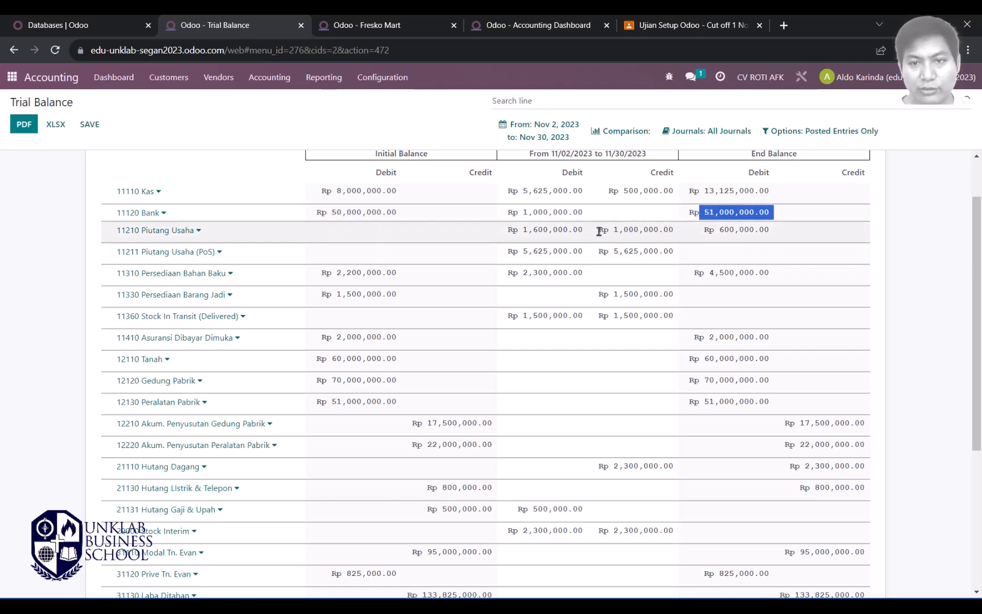
{"action": "left_click_drag", "start_coordinate": [599, 231], "coordinate": [673, 232]}
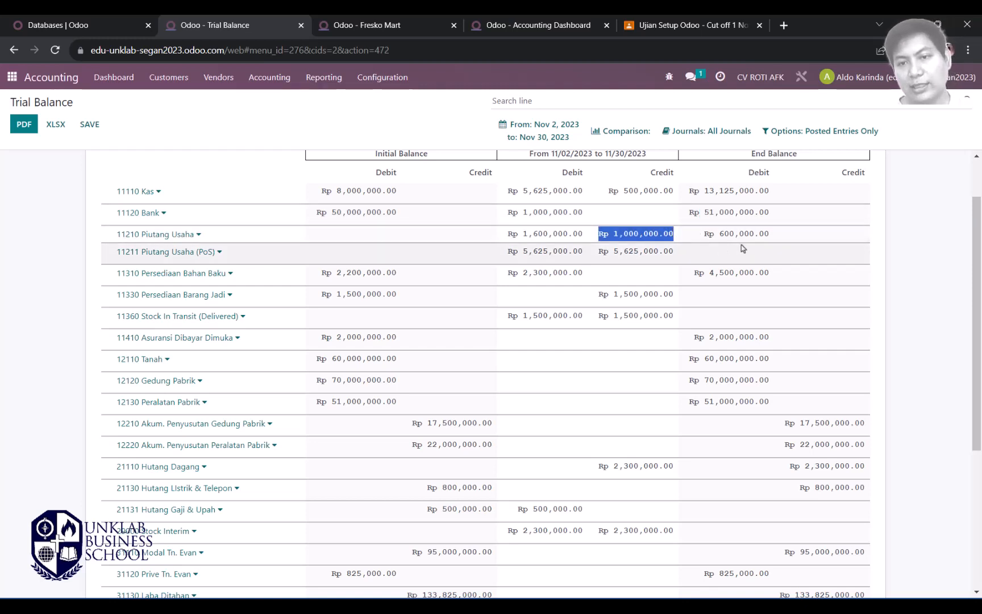
{"action": "left_click_drag", "start_coordinate": [776, 233], "coordinate": [704, 233]}
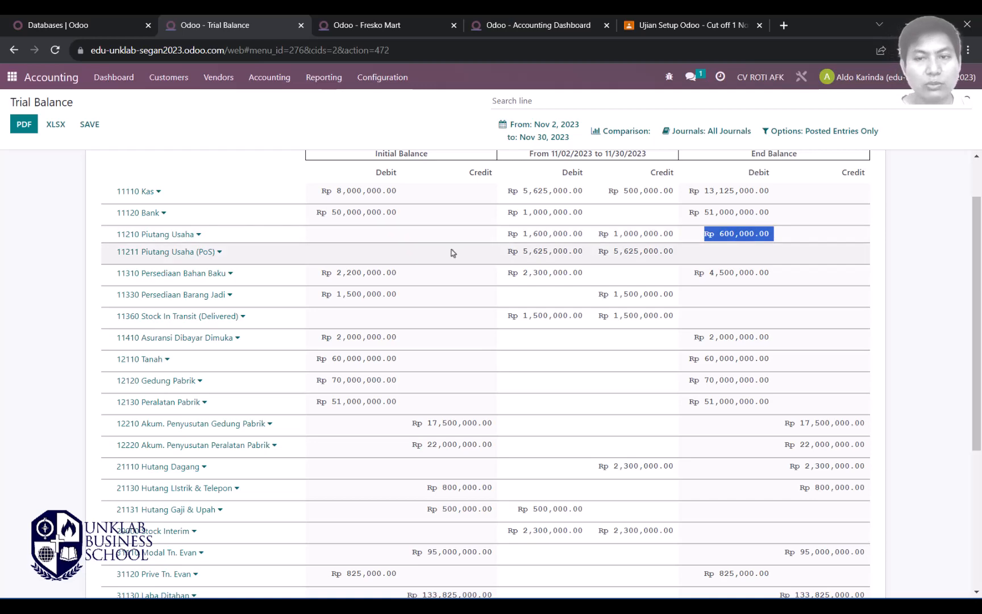
Step: Cross-check the figures against the Word transaction notes and return to the report
{"action": "key", "text": "alt+Tab"}
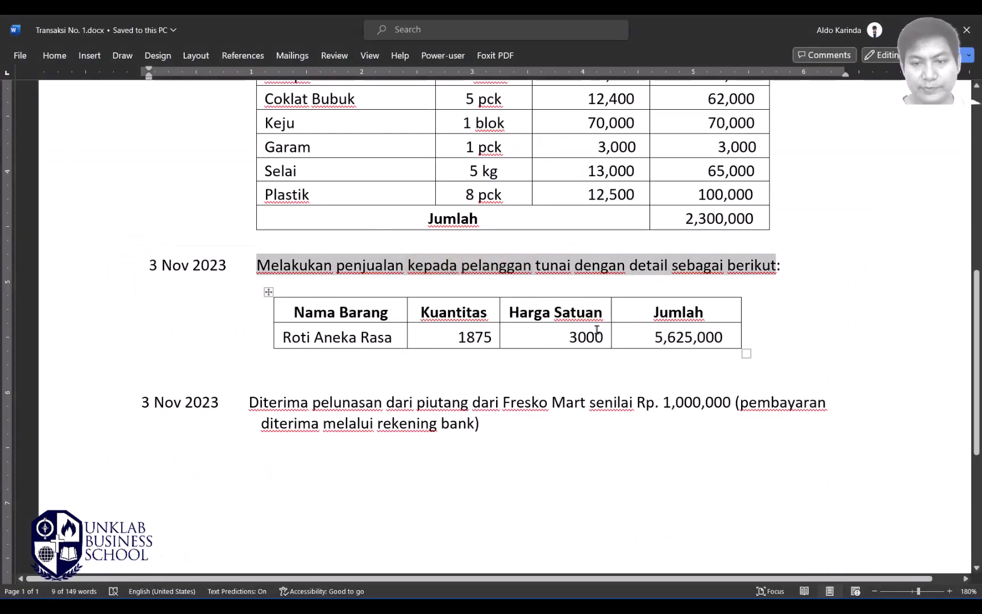
{"action": "left_click", "coordinate": [510, 435]}
{"action": "scroll", "coordinate": [463, 279], "scroll_direction": "down", "scroll_amount": 5}
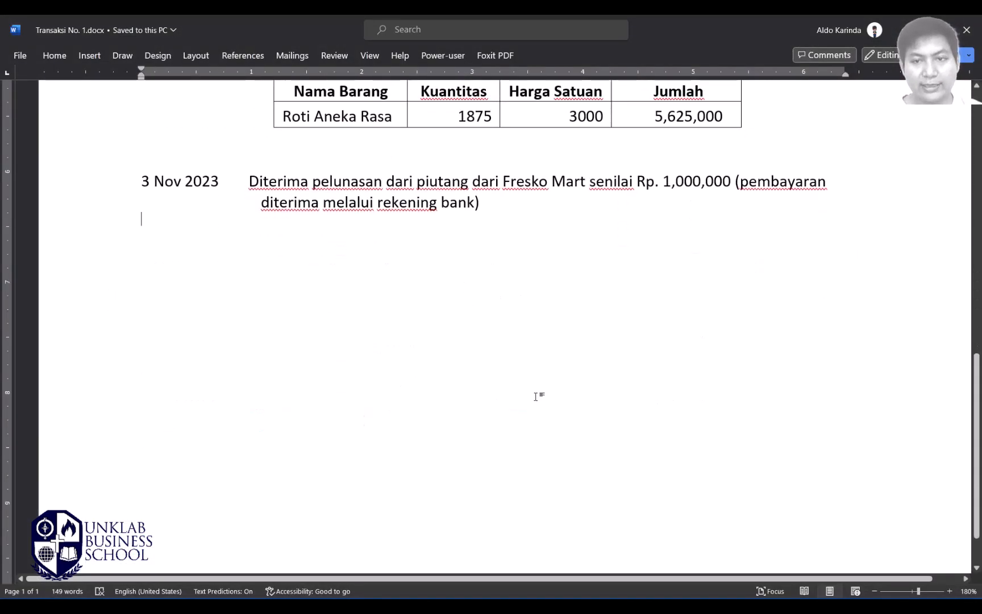
{"action": "scroll", "coordinate": [532, 397], "scroll_direction": "up", "scroll_amount": 5}
{"action": "scroll", "coordinate": [532, 397], "scroll_direction": "up", "scroll_amount": 7}
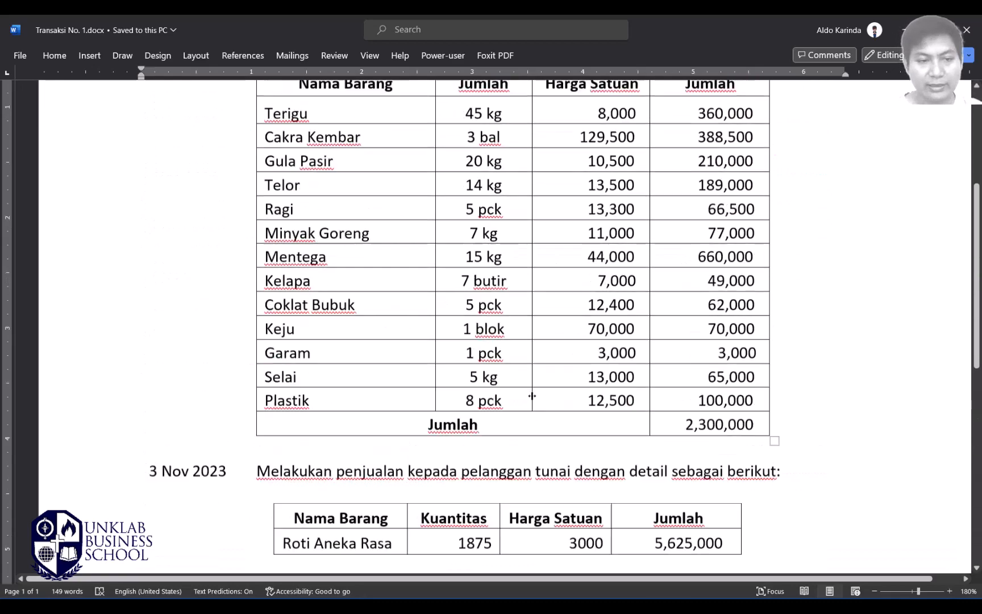
{"action": "scroll", "coordinate": [532, 396], "scroll_direction": "down", "scroll_amount": 13}
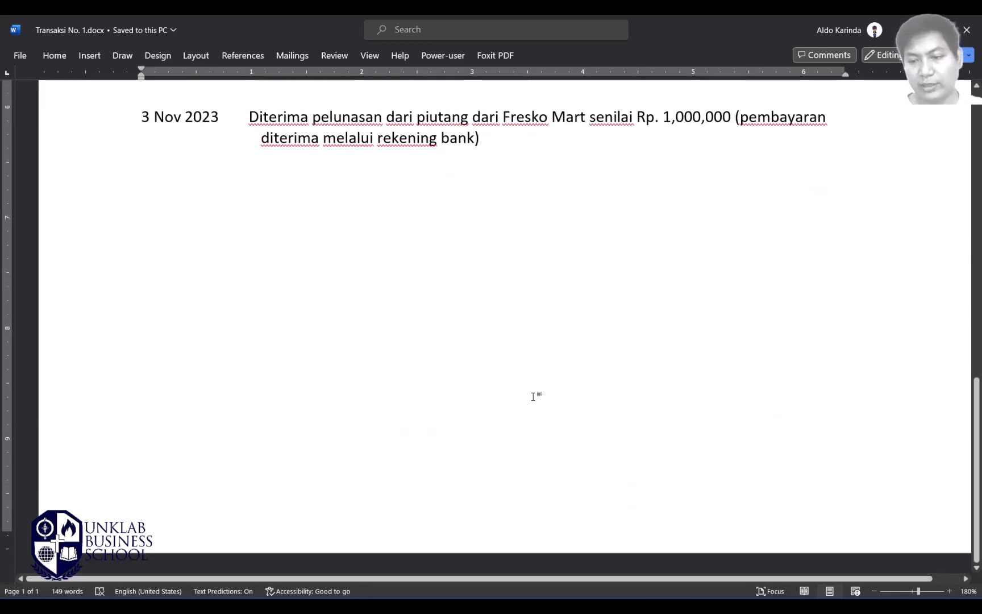
{"action": "key", "text": "alt+Tab"}
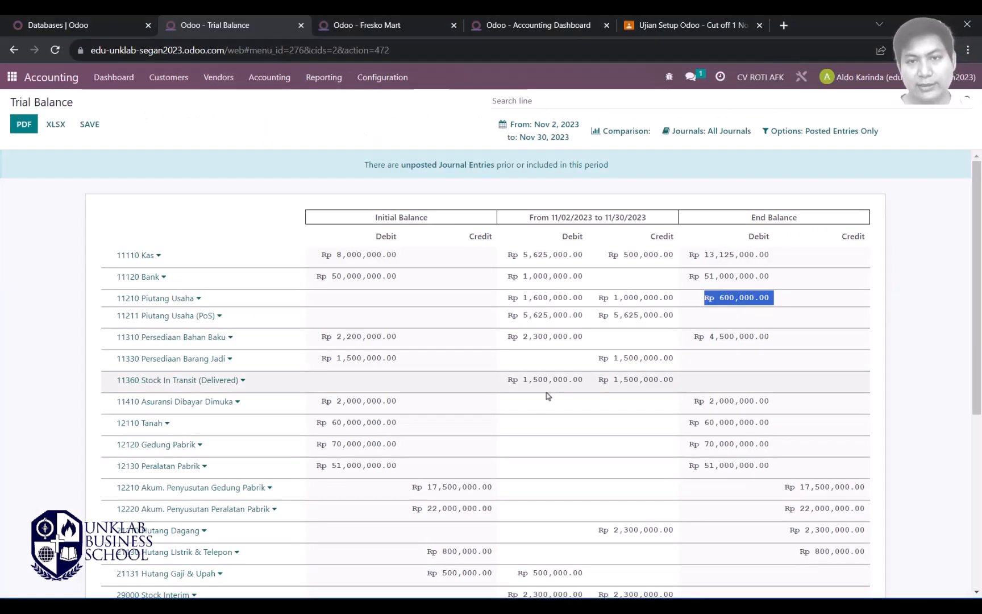
{"action": "left_click", "coordinate": [662, 606]}
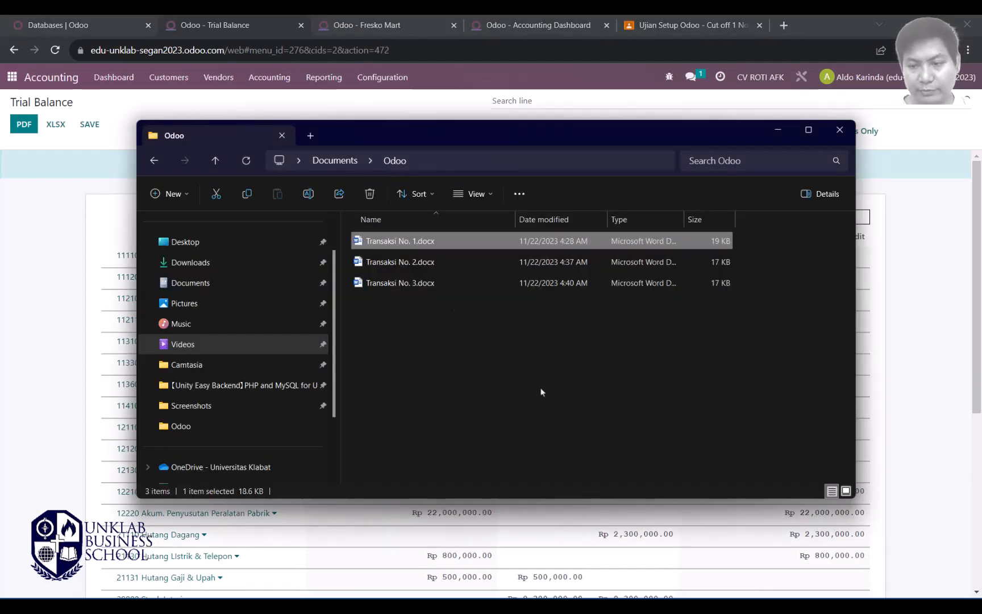
{"action": "left_click", "coordinate": [778, 130]}
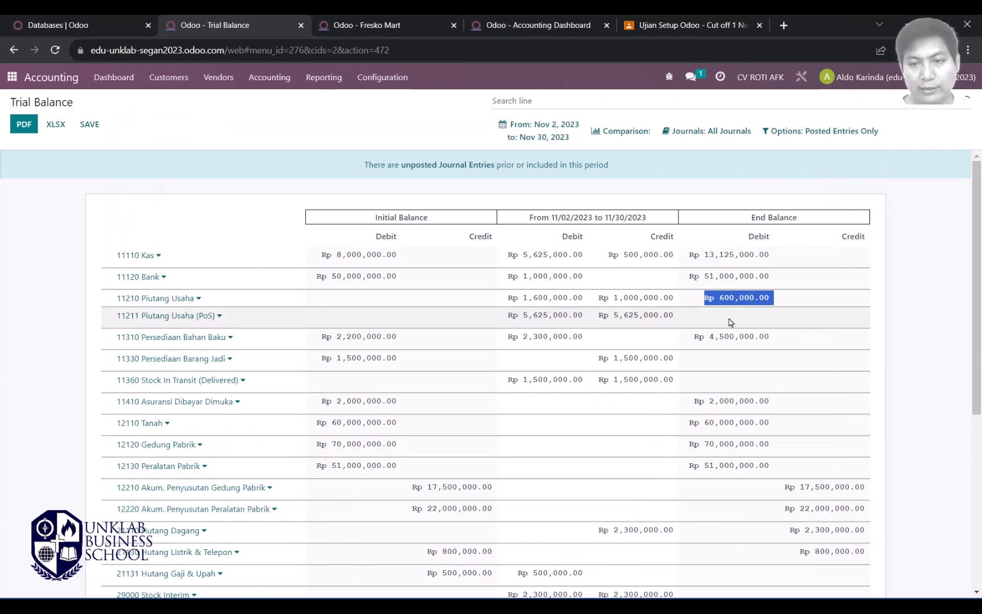